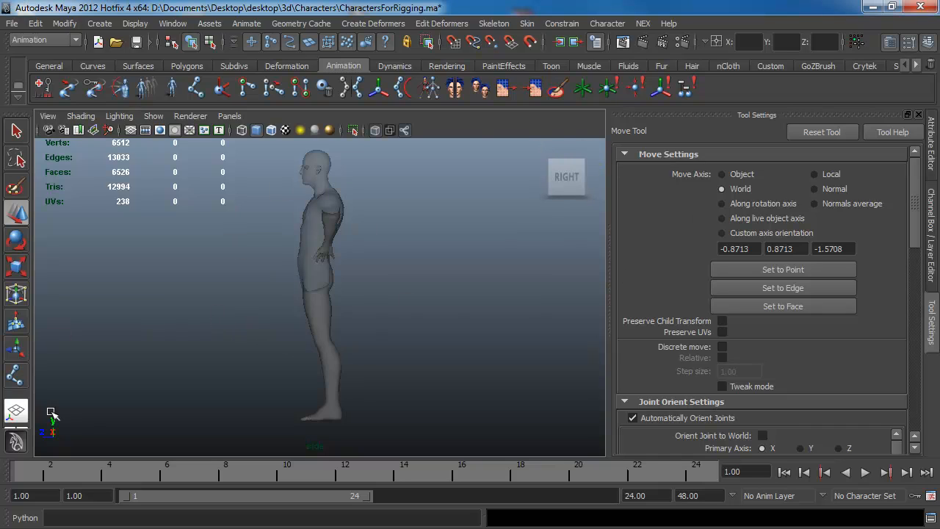
- Activate the Joint Tool and reset its settings to their defaults, keeping Orient Joint to World off
{"action": "left_click", "coordinate": [16, 376]}
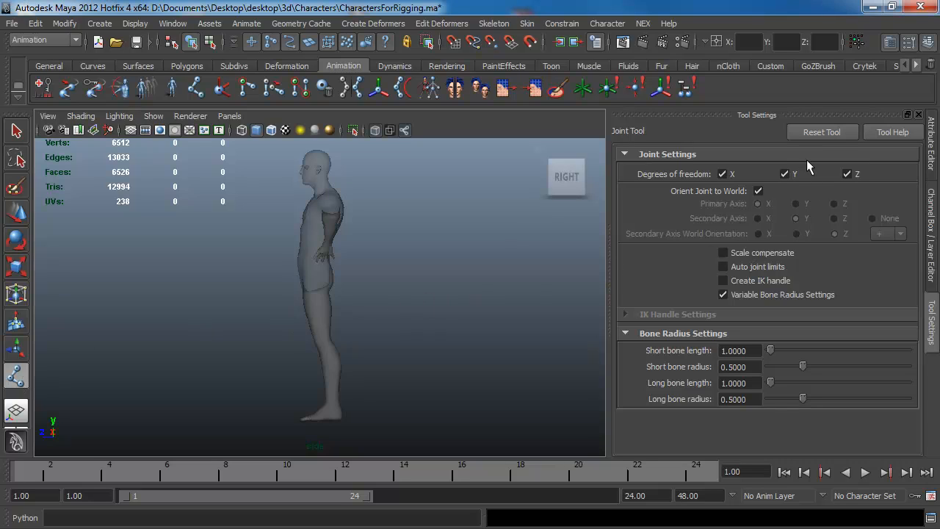
{"action": "left_click", "coordinate": [813, 133]}
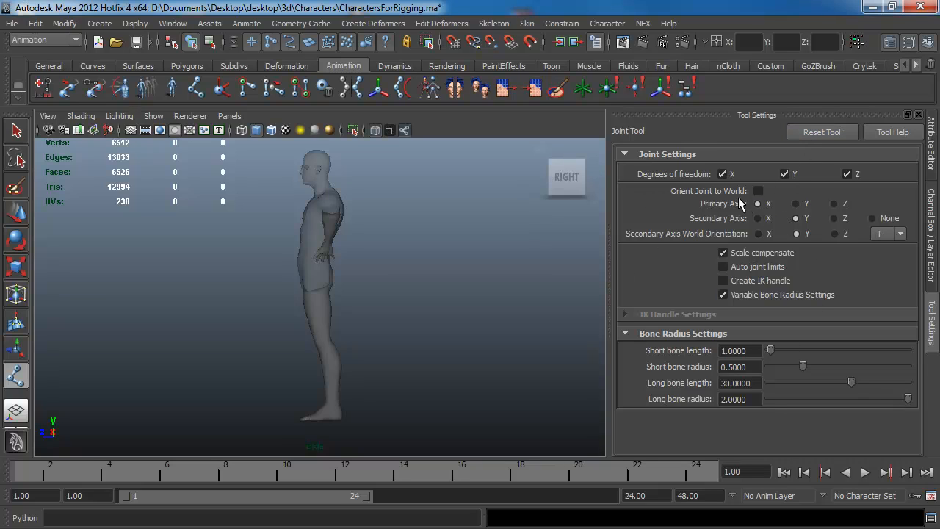
{"action": "mouse_move", "coordinate": [687, 191]}
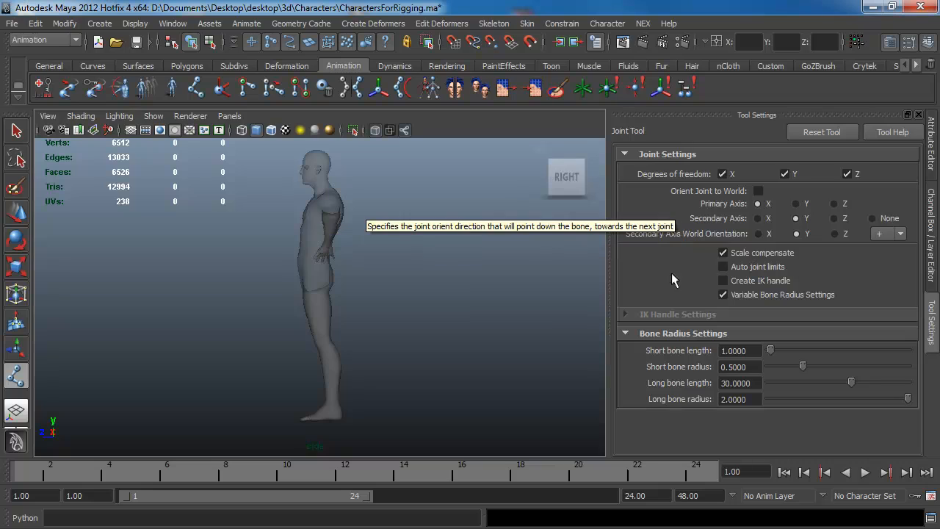
{"action": "left_click", "coordinate": [759, 191]}
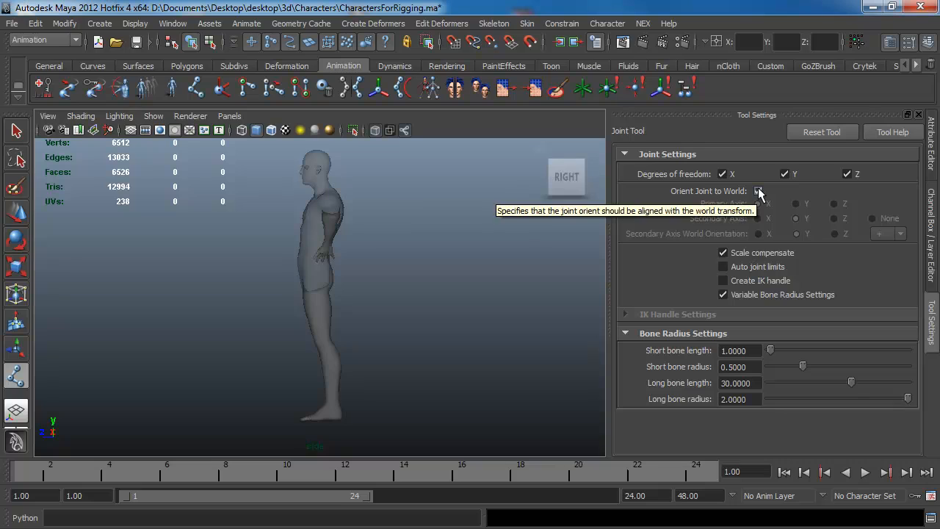
{"action": "left_click", "coordinate": [759, 191]}
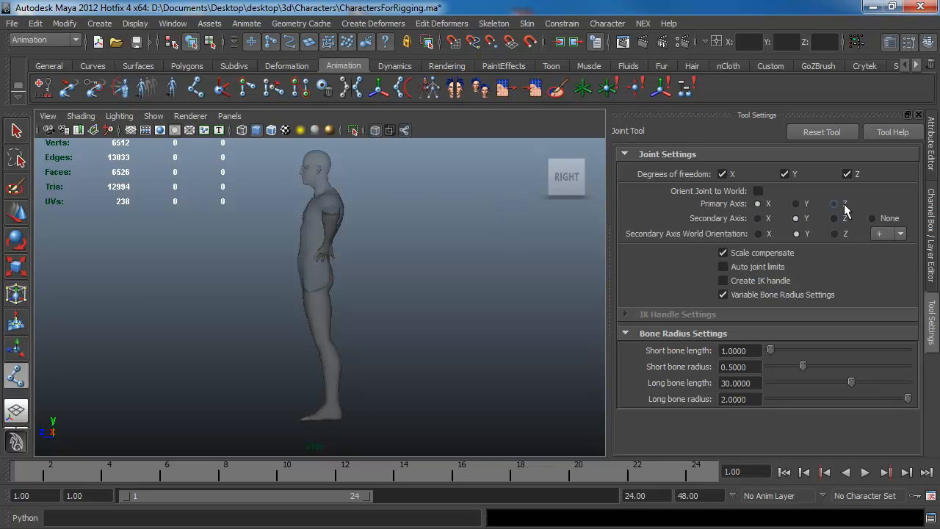
- Set the Joint Tool's secondary axis world orientation to Z and turn off Scale compensate
{"action": "mouse_move", "coordinate": [723, 237]}
{"action": "mouse_move", "coordinate": [759, 206]}
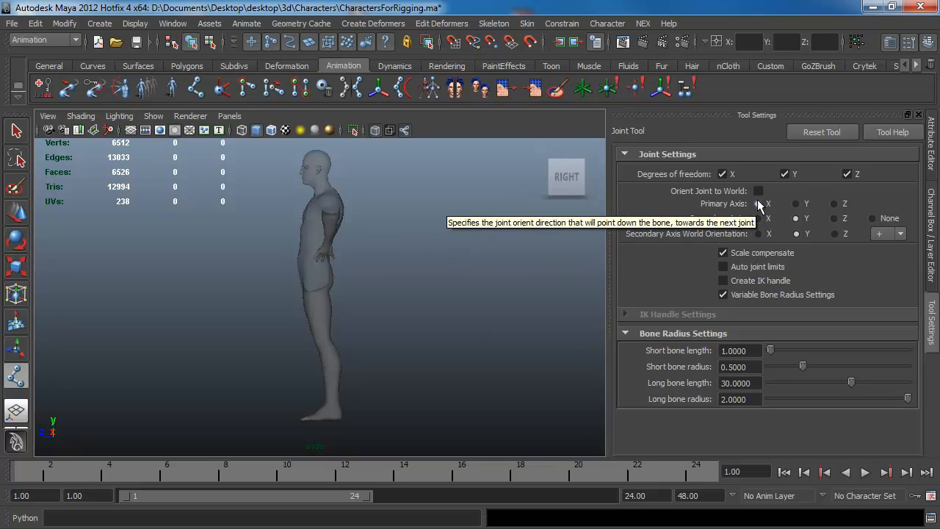
{"action": "left_click", "coordinate": [835, 234]}
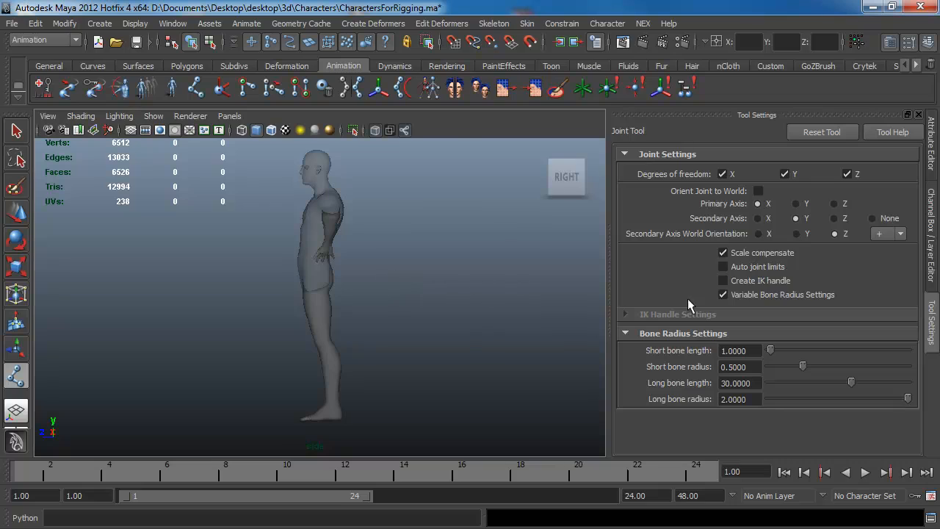
{"action": "left_click", "coordinate": [746, 252]}
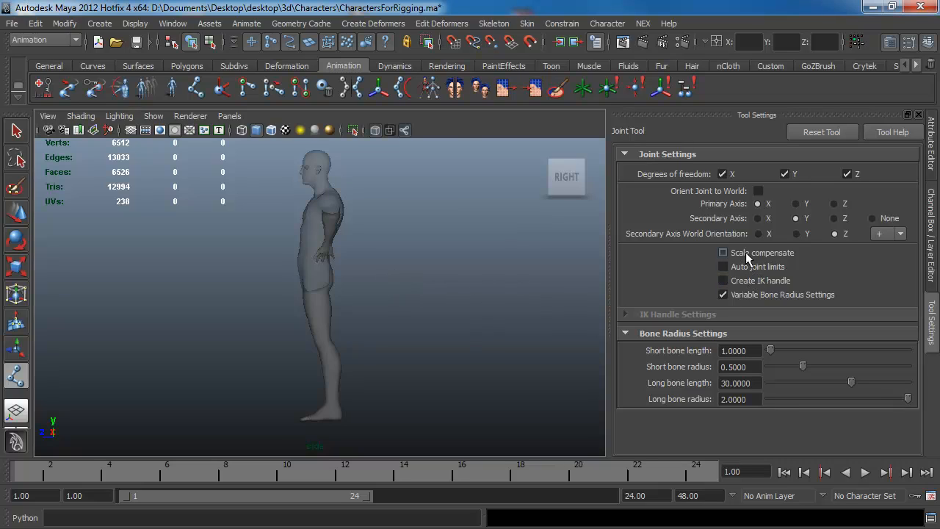
- Set the Joint Tool's long bone length to 1 and long bone radius to 0.5
{"action": "double_click", "coordinate": [759, 385]}
{"action": "type", "text": "1"}
{"action": "key", "text": "Tab"}
{"action": "type", "text": "0.5"}
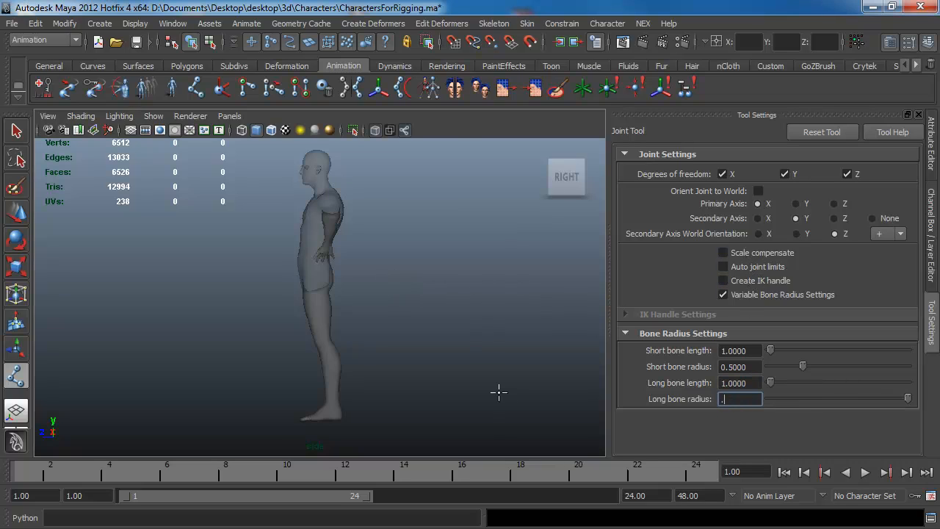
{"action": "key", "text": "Return"}
- Show the character's mesh with wireframe on shaded in the side view
{"action": "scroll", "coordinate": [310, 326], "scroll_direction": "up", "scroll_amount": 3}
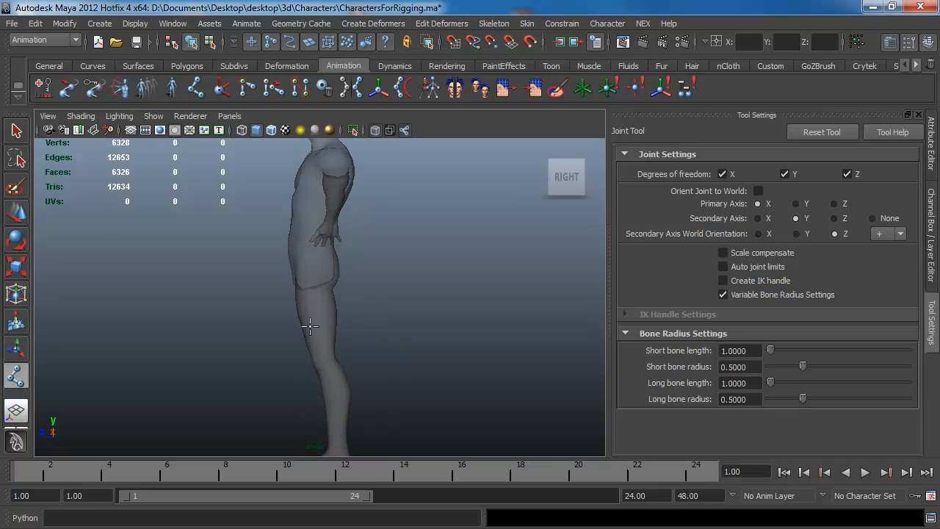
{"action": "middle_click_drag", "start_coordinate": [310, 326], "coordinate": [353, 237], "text": "alt"}
{"action": "scroll", "coordinate": [353, 236], "scroll_direction": "up", "scroll_amount": 2}
{"action": "left_click", "coordinate": [271, 130]}
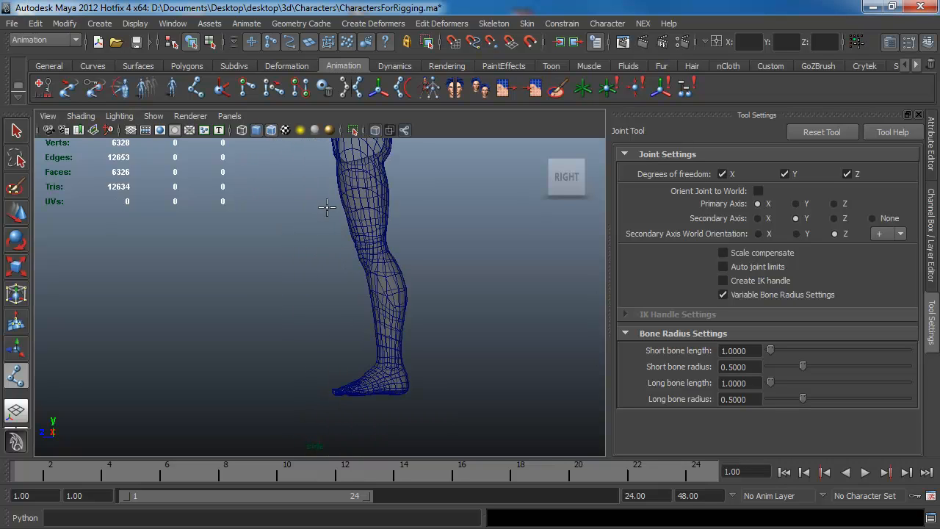
- Place the first leg joint inside the hip, above the top of the thigh, in the side view
{"action": "middle_click_drag", "start_coordinate": [327, 207], "coordinate": [301, 340], "text": "alt"}
{"action": "right_click_drag", "start_coordinate": [301, 340], "coordinate": [360, 365], "text": "alt"}
{"action": "middle_click_drag", "start_coordinate": [346, 313], "coordinate": [336, 348], "text": "alt"}
{"action": "middle_click_drag", "start_coordinate": [352, 292], "coordinate": [331, 377], "text": "alt"}
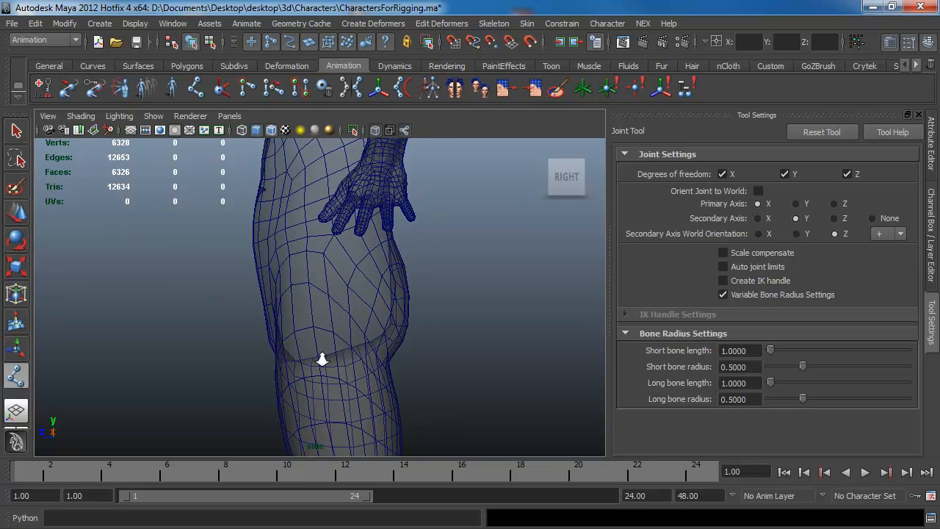
{"action": "right_click_drag", "start_coordinate": [322, 359], "coordinate": [382, 396], "text": "alt"}
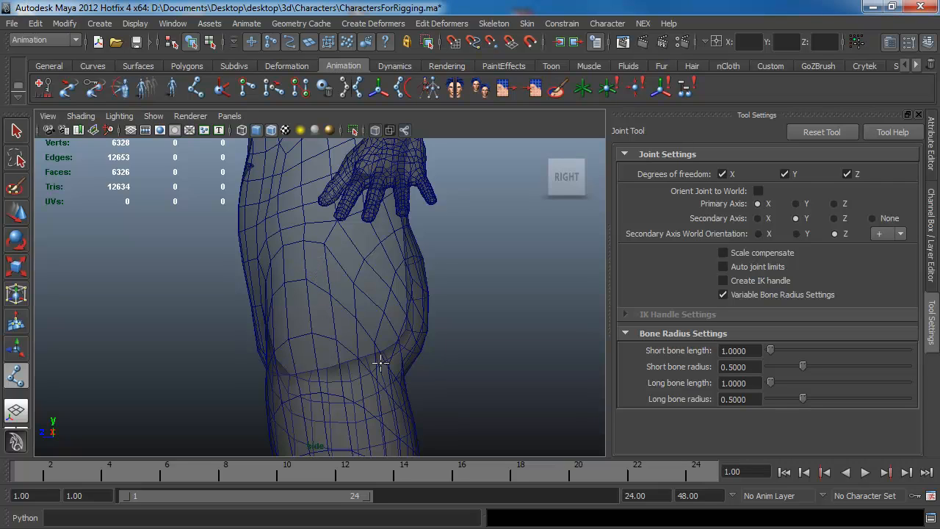
{"action": "right_click_drag", "start_coordinate": [350, 316], "coordinate": [285, 227], "text": "alt"}
{"action": "middle_click_drag", "start_coordinate": [285, 228], "coordinate": [282, 162], "text": "alt"}
{"action": "middle_click_drag", "start_coordinate": [312, 301], "coordinate": [287, 268], "text": "alt"}
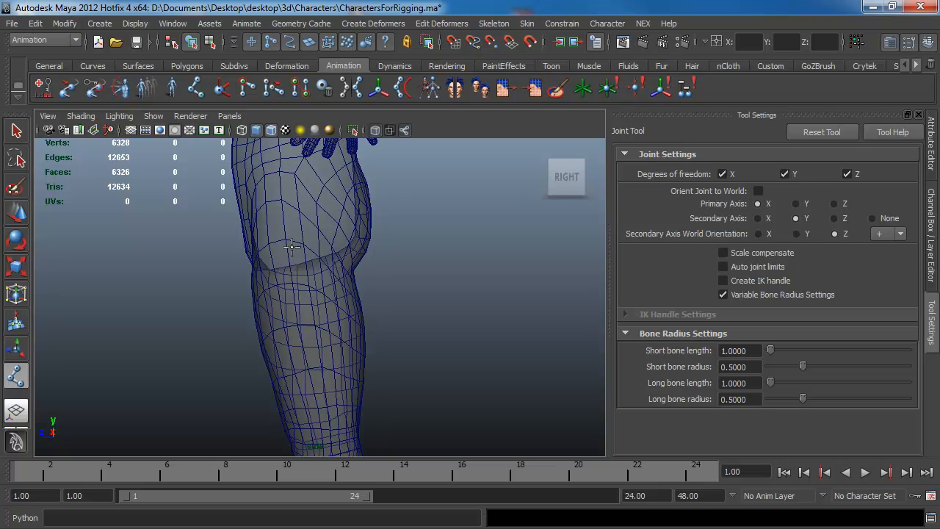
{"action": "left_click", "coordinate": [294, 197]}
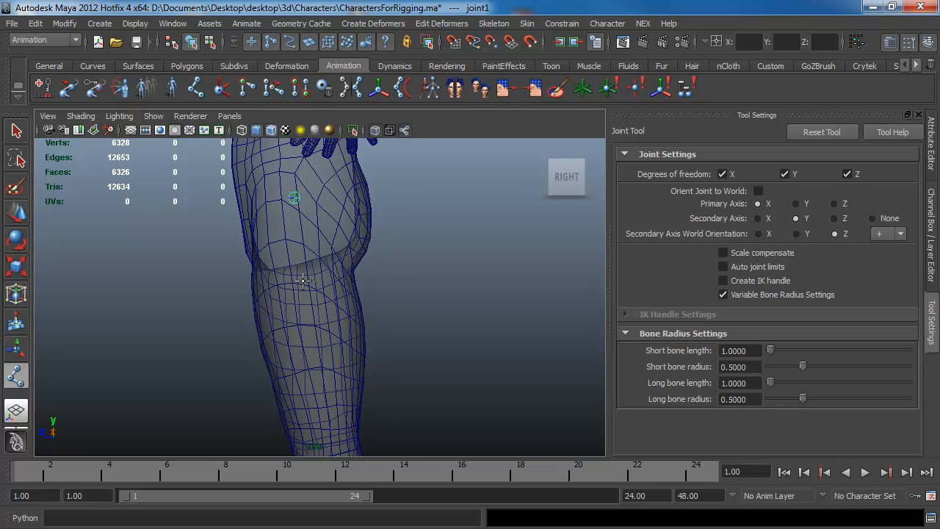
- Continue the joint chain with a joint toward the front of the knee and another at the ankle
{"action": "middle_click_drag", "start_coordinate": [303, 281], "coordinate": [310, 113], "text": "alt"}
{"action": "mouse_move", "coordinate": [338, 324]}
{"action": "right_mouse_down", "text": "alt"}
{"action": "mouse_move", "coordinate": [347, 322]}
{"action": "mouse_move", "coordinate": [338, 278]}
{"action": "mouse_move", "coordinate": [332, 283]}
{"action": "right_mouse_up", "text": "alt"}
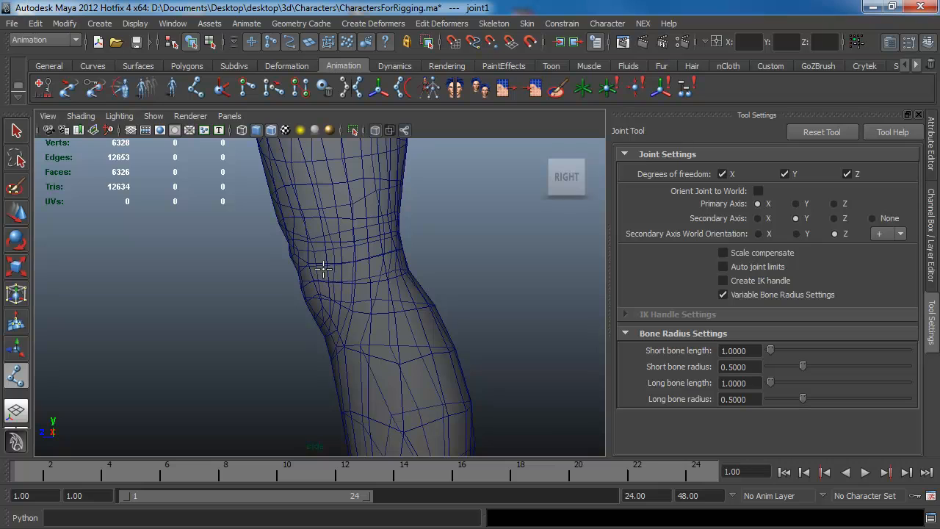
{"action": "left_click", "coordinate": [324, 270]}
{"action": "right_click_drag", "start_coordinate": [431, 356], "coordinate": [243, 303], "text": "alt"}
{"action": "middle_click_drag", "start_coordinate": [324, 365], "coordinate": [328, 302], "text": "alt"}
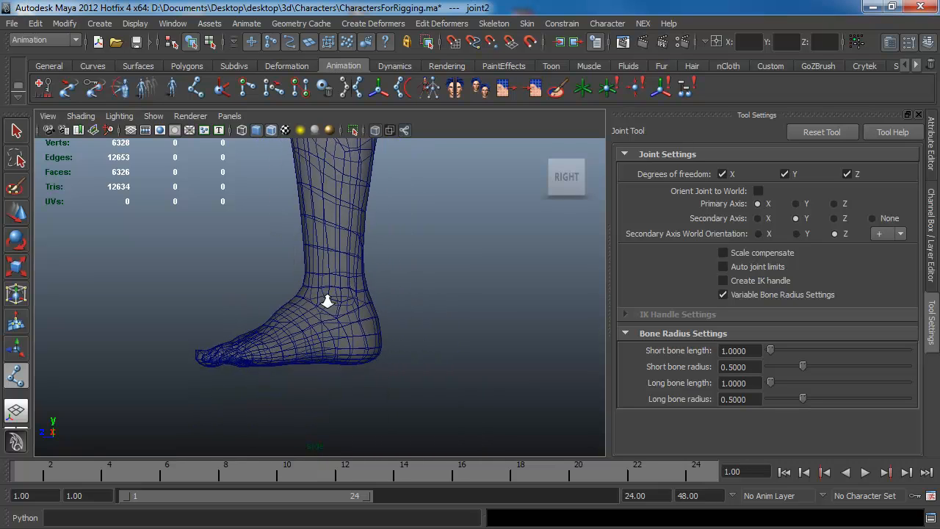
{"action": "right_click_drag", "start_coordinate": [328, 302], "coordinate": [429, 434], "text": "alt"}
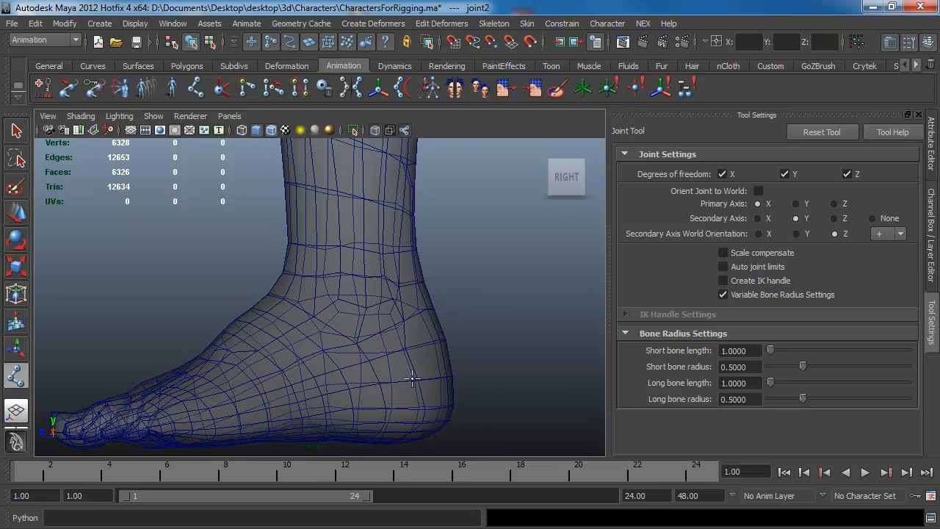
{"action": "left_click", "coordinate": [368, 301]}
- Frame the foot in the side view and display the grid
{"action": "middle_click_drag", "start_coordinate": [289, 370], "coordinate": [353, 283], "text": "alt"}
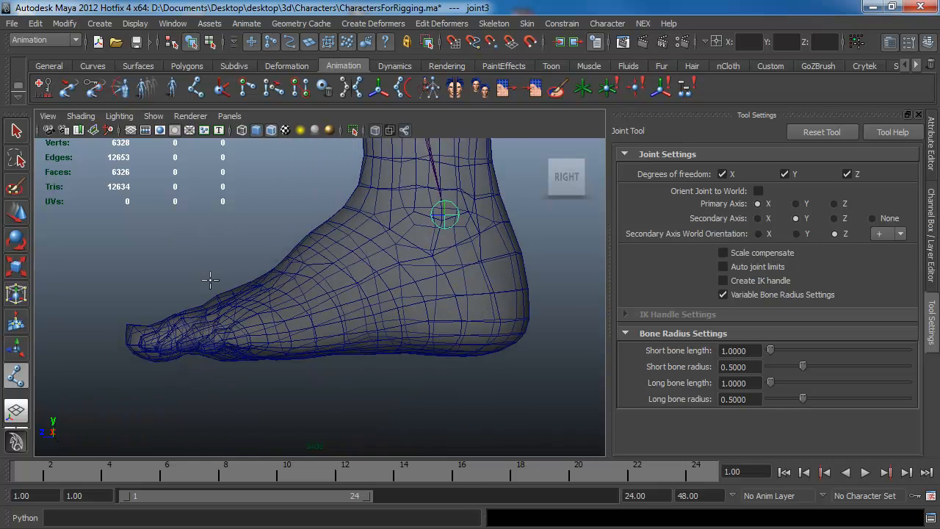
{"action": "middle_click_drag", "start_coordinate": [211, 280], "coordinate": [305, 215], "text": "alt"}
{"action": "right_click_drag", "start_coordinate": [307, 215], "coordinate": [374, 274], "text": "alt"}
{"action": "middle_click_drag", "start_coordinate": [374, 273], "coordinate": [298, 369], "text": "alt"}
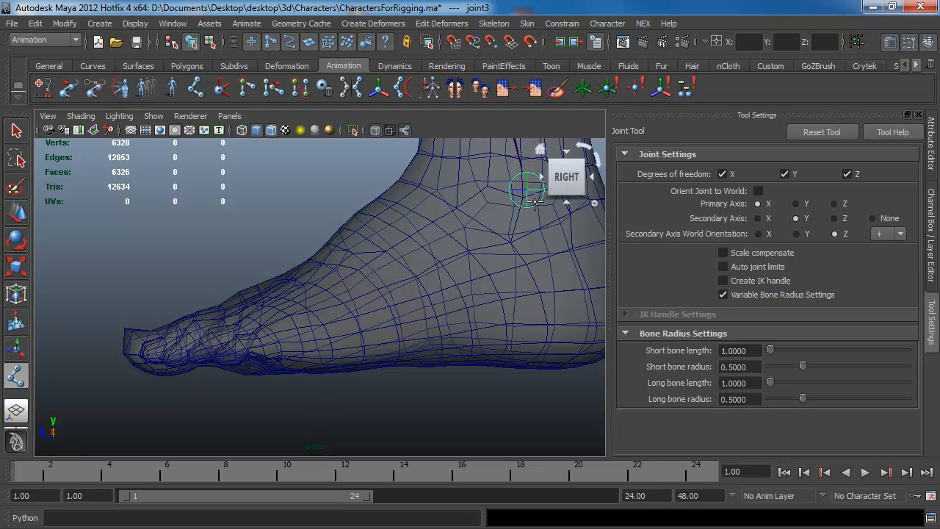
{"action": "left_click", "coordinate": [153, 116]}
{"action": "left_click", "coordinate": [189, 478]}
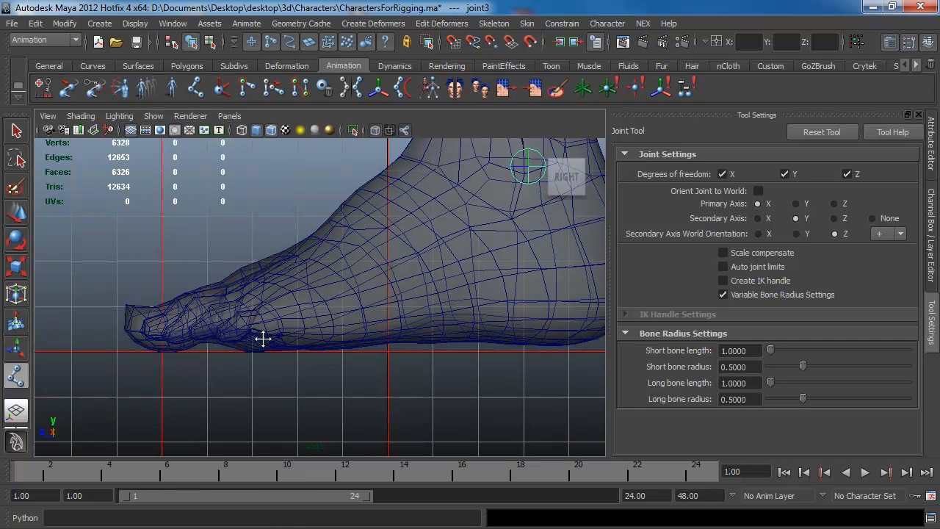
- Add ball and toe joints snapped to the grid at ground level under the foot, and finish the joint chain
{"action": "right_click_drag", "start_coordinate": [263, 338], "coordinate": [419, 430], "text": "alt"}
{"action": "key", "text": "x"}
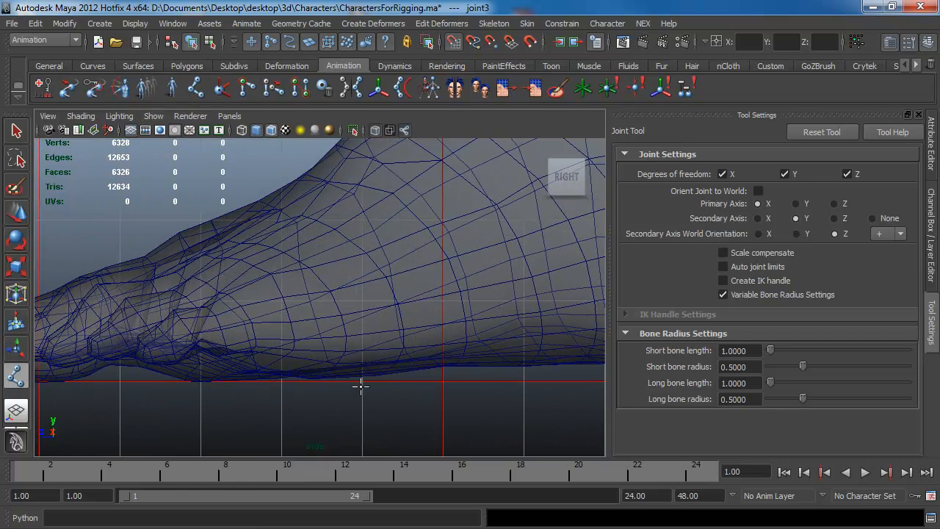
{"action": "left_click", "coordinate": [362, 381]}
{"action": "middle_click_drag", "start_coordinate": [290, 383], "coordinate": [411, 381], "text": "alt"}
{"action": "left_click", "coordinate": [159, 375]}
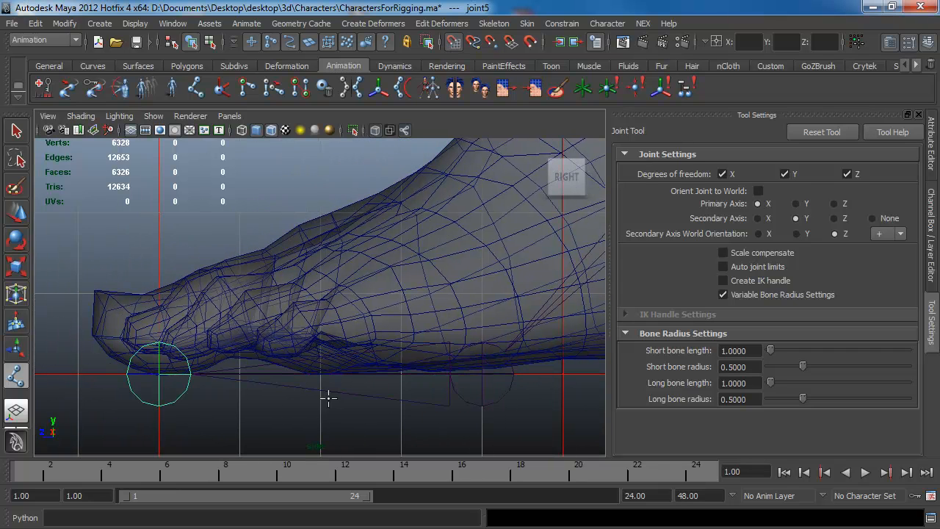
{"action": "right_click_drag", "start_coordinate": [330, 399], "coordinate": [205, 328], "text": "alt"}
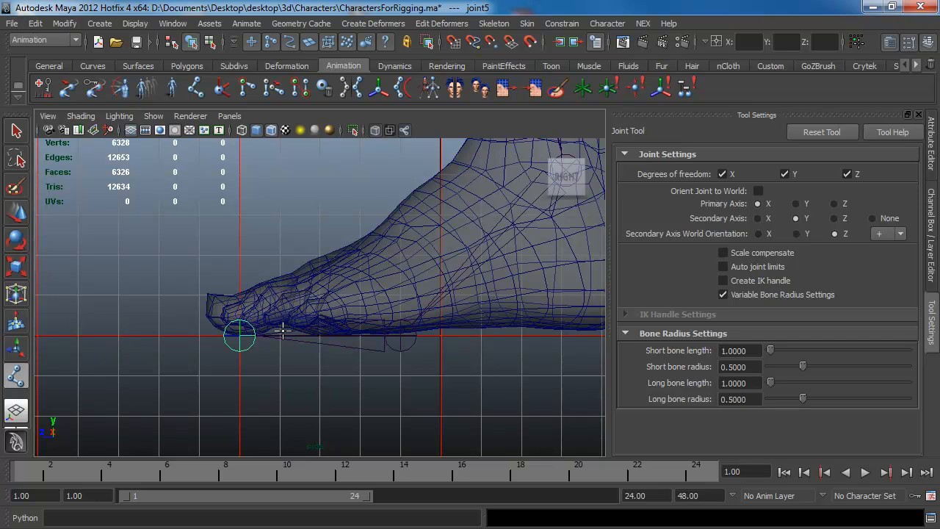
{"action": "right_click_drag", "start_coordinate": [244, 346], "coordinate": [320, 393], "text": "alt"}
{"action": "middle_click_drag", "start_coordinate": [331, 371], "coordinate": [229, 360], "text": "alt"}
{"action": "right_click_drag", "start_coordinate": [360, 376], "coordinate": [289, 351], "text": "alt"}
{"action": "middle_click_drag", "start_coordinate": [291, 336], "coordinate": [287, 363], "text": "alt"}
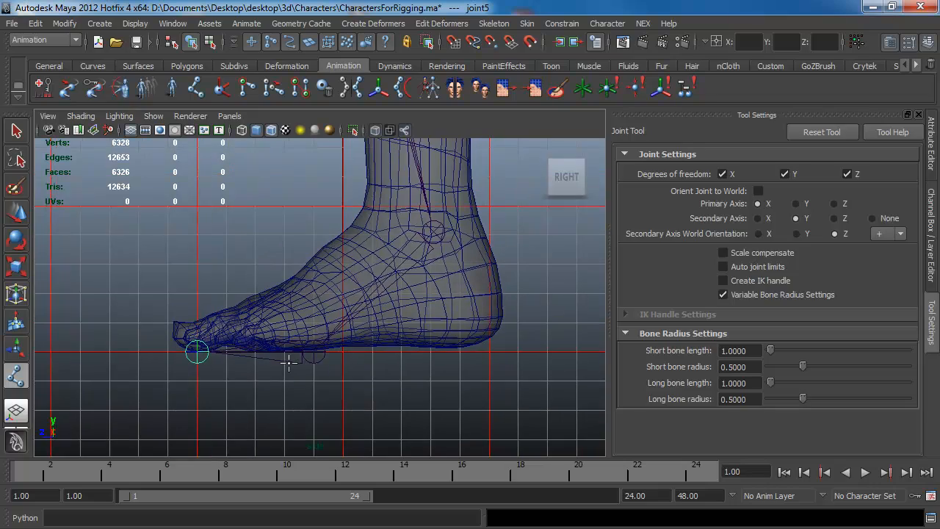
{"action": "key", "text": "w"}
- Hide the grid and turn off wireframe on shaded in the side view
{"action": "right_click_drag", "start_coordinate": [454, 368], "coordinate": [267, 278], "text": "alt"}
{"action": "middle_click_drag", "start_coordinate": [413, 242], "coordinate": [420, 392], "text": "alt"}
{"action": "right_click_drag", "start_coordinate": [420, 393], "coordinate": [353, 271], "text": "alt"}
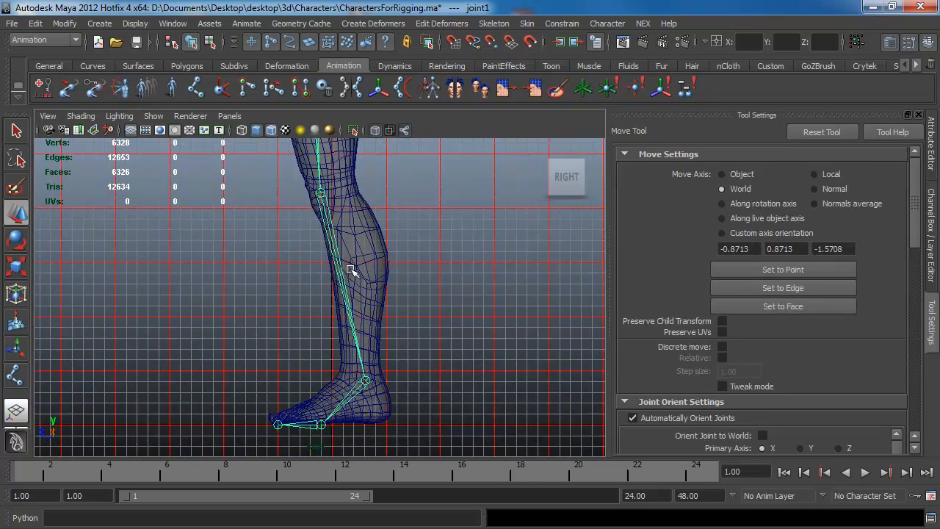
{"action": "middle_click_drag", "start_coordinate": [418, 282], "coordinate": [431, 365], "text": "alt"}
{"action": "right_click_drag", "start_coordinate": [430, 365], "coordinate": [221, 218], "text": "alt"}
{"action": "left_click", "coordinate": [154, 116]}
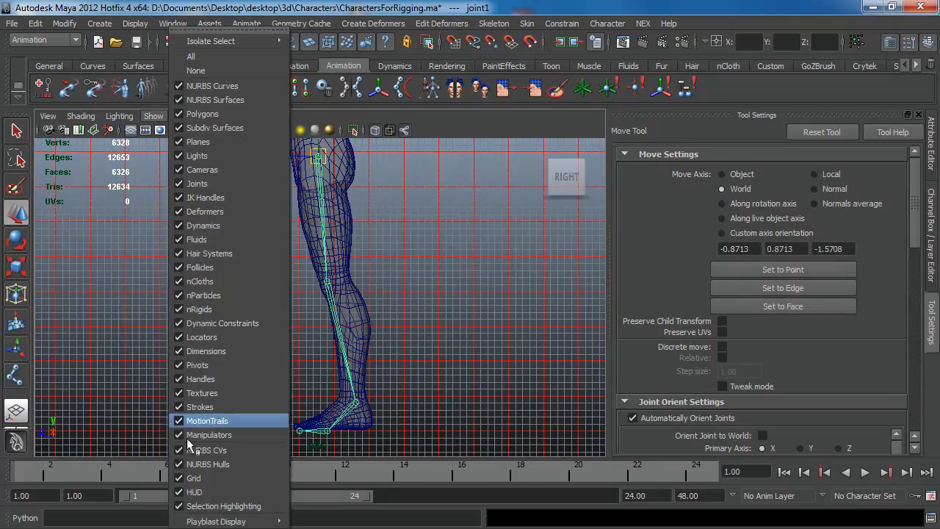
{"action": "left_click", "coordinate": [184, 477]}
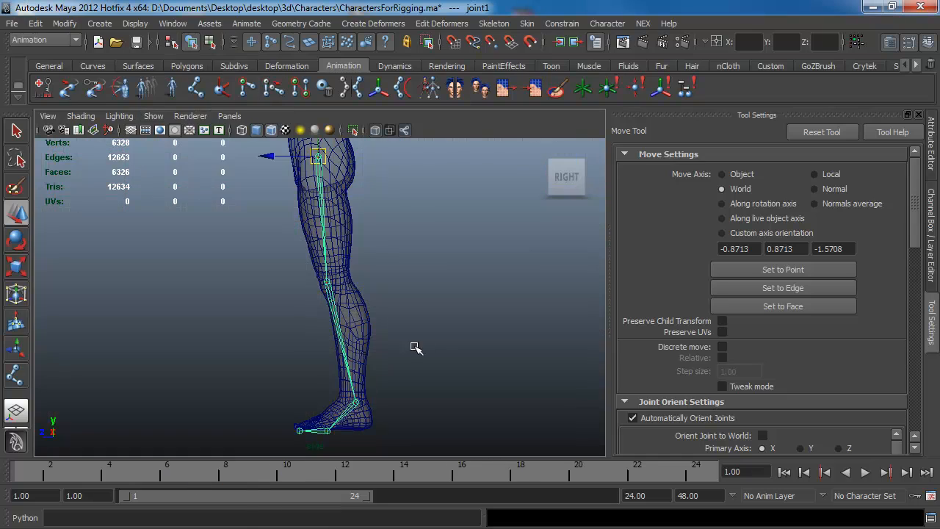
{"action": "left_click", "coordinate": [271, 130]}
- Rename the root joint at the hip as thigh_jnt
{"action": "key", "text": "ctrl+a"}
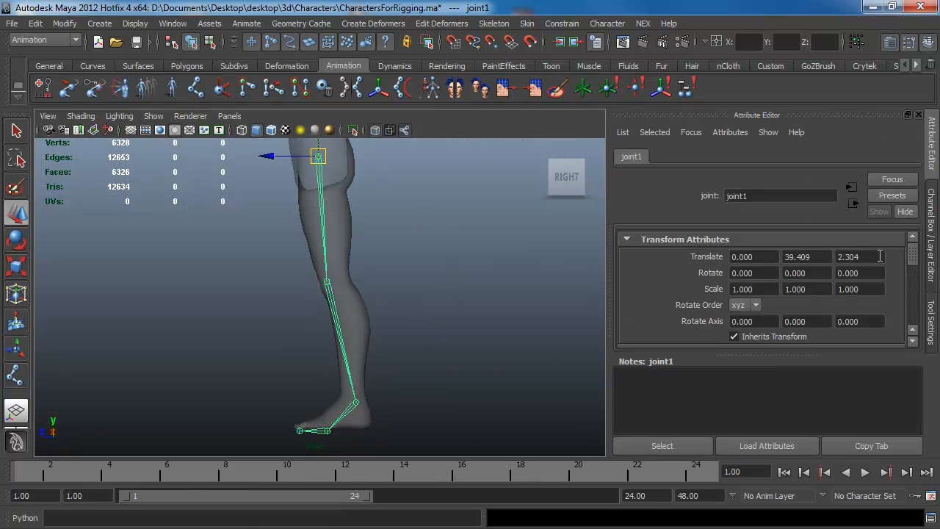
{"action": "key", "text": "ctrl+a"}
{"action": "left_click", "coordinate": [823, 160]}
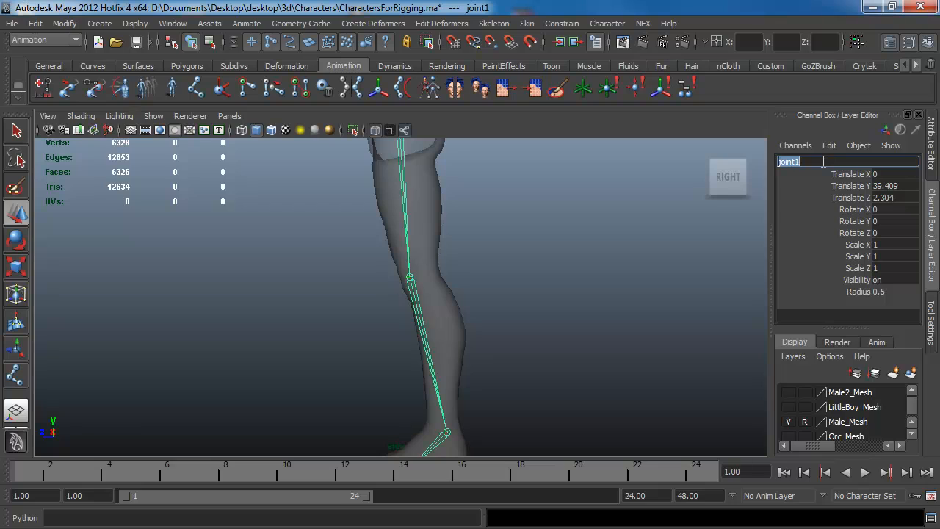
{"action": "type", "text": "Thigh"}
{"action": "key", "text": "BackSpace"}
{"action": "key", "text": "BackSpace"}
{"action": "key", "text": "BackSpace"}
{"action": "key", "text": "BackSpace"}
{"action": "key", "text": "BackSpace"}
{"action": "type", "text": "thigh_jnt"}
{"action": "key", "text": "Return"}
- Select the next joint down the chain, at the knee, and rename it knee_jnt
{"action": "key", "text": "Down"}
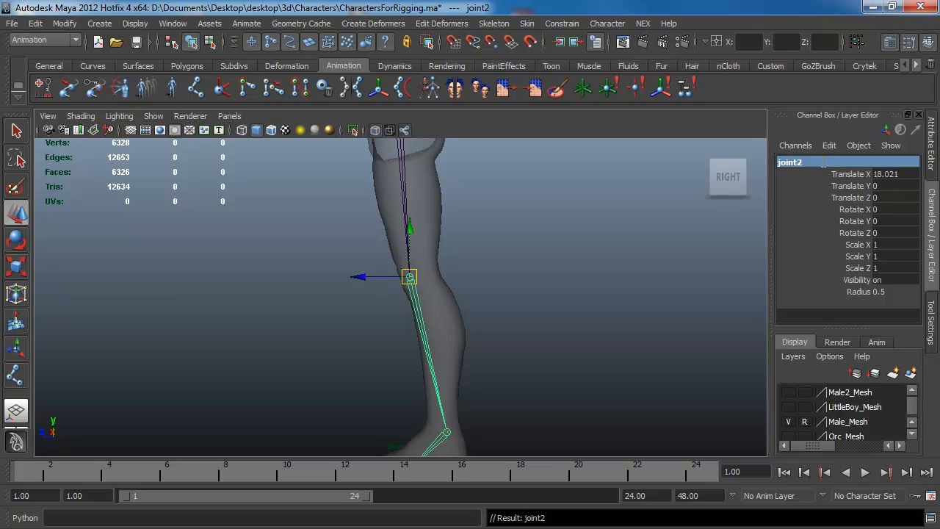
{"action": "left_click", "coordinate": [824, 161]}
{"action": "type", "text": "knee_jnt"}
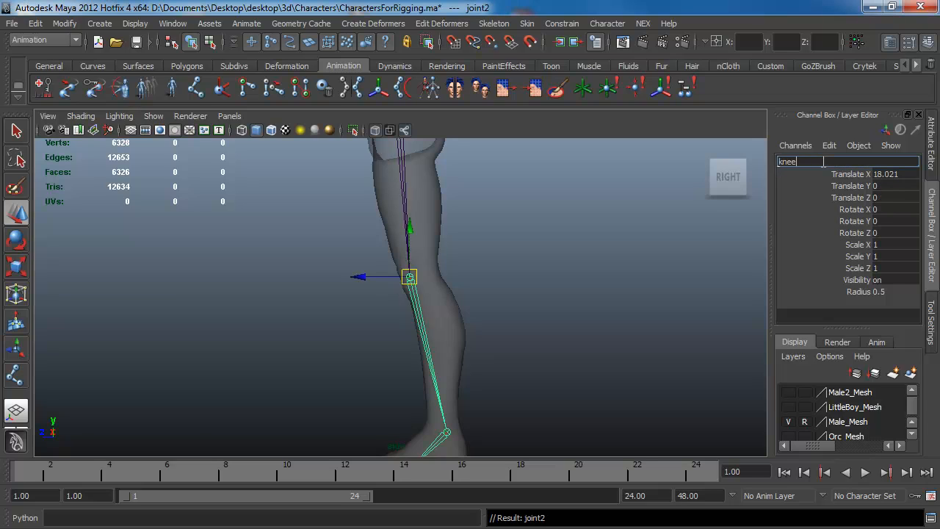
{"action": "key", "text": "Return"}
- Rename the joint at the ankle as ankle_jnt and select the ball joint below it
{"action": "key", "text": "Down"}
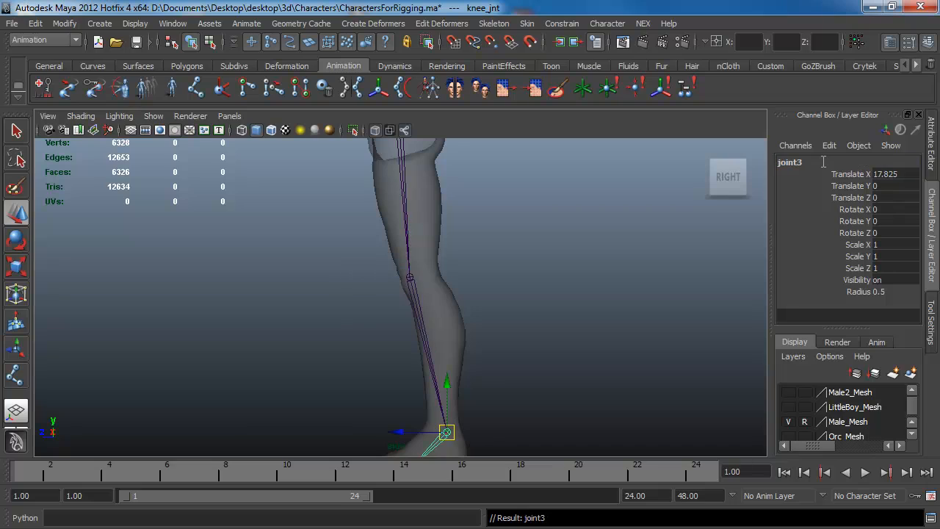
{"action": "left_click", "coordinate": [824, 162]}
{"action": "type", "text": "ankle_jnt"}
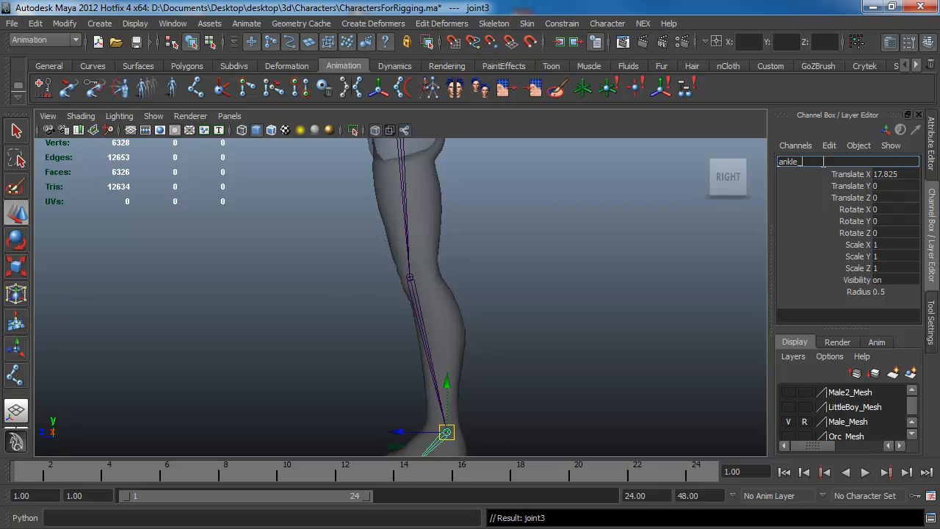
{"action": "key", "text": "Return"}
{"action": "key", "text": "Down"}
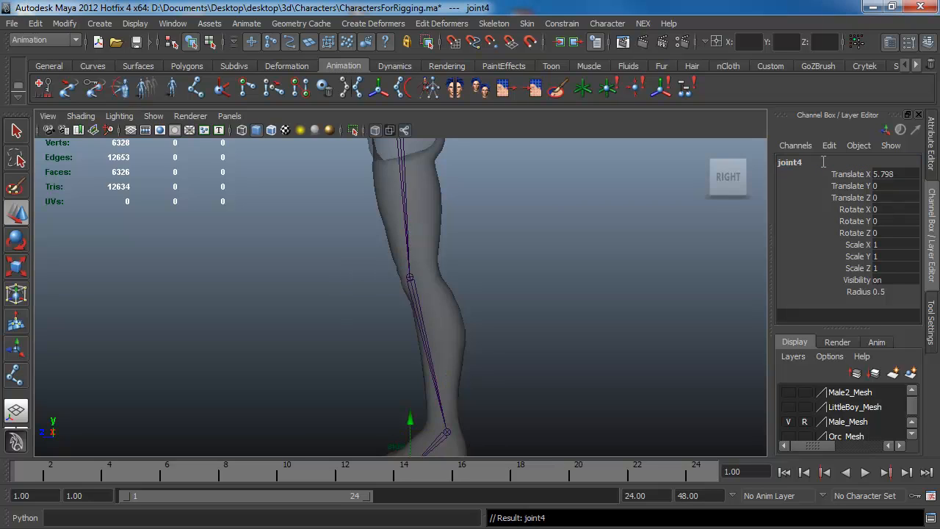
- Rename the selected joint at the ball of the foot as ball_jnt
{"action": "left_click", "coordinate": [823, 161]}
{"action": "type", "text": "ball_jnt"}
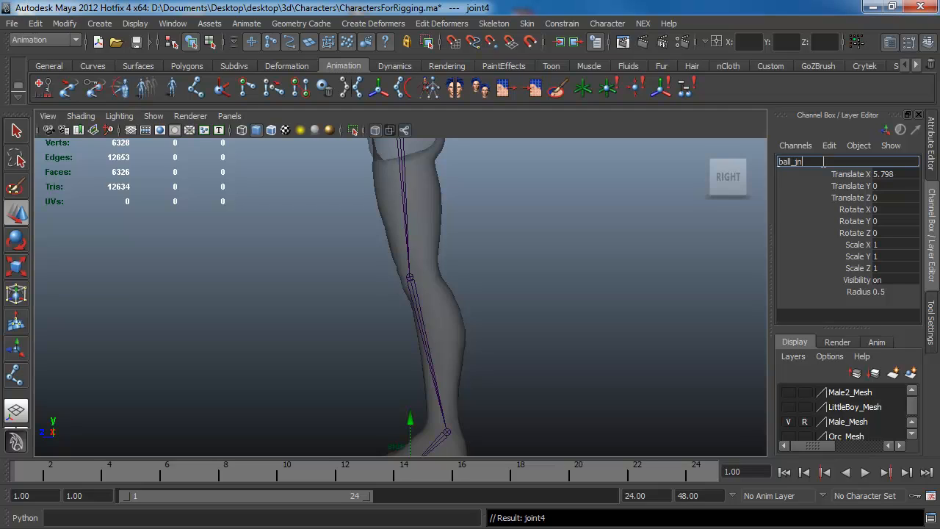
{"action": "key", "text": "Return"}
- Select the last joint down the chain, at the toes, and rename it toe_jnt
{"action": "key", "text": "Down"}
{"action": "left_click", "coordinate": [824, 162]}
{"action": "type", "text": "toe_jnt"}
{"action": "key", "text": "Return"}
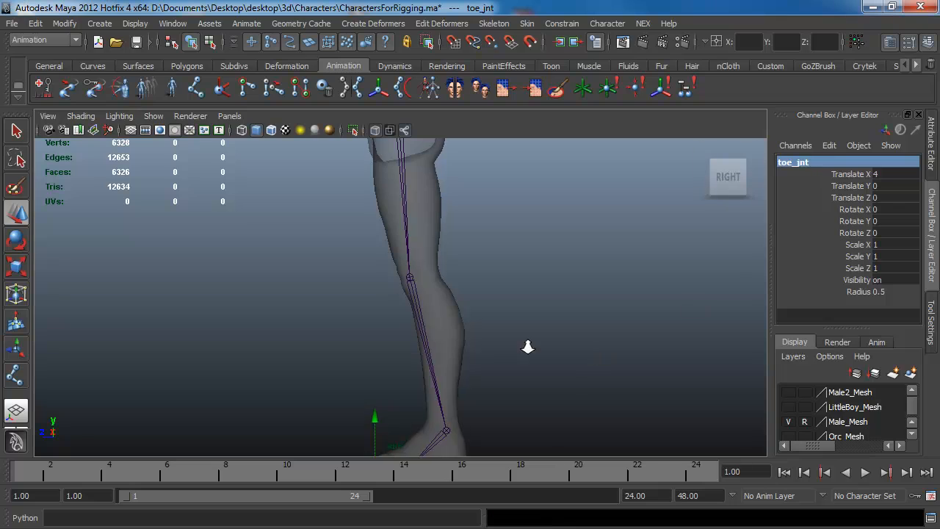
{"action": "right_click_drag", "start_coordinate": [529, 346], "coordinate": [362, 270], "text": "alt"}
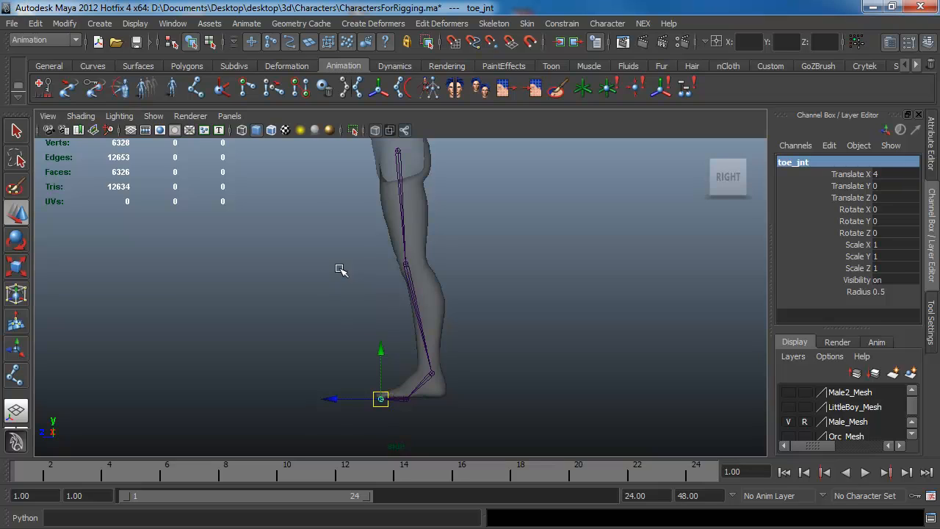
- Look through the plug-in list to check that ikSpringSolver.mll is loaded, and close the list
{"action": "left_click", "coordinate": [173, 23]}
{"action": "mouse_move", "coordinate": [204, 101]}
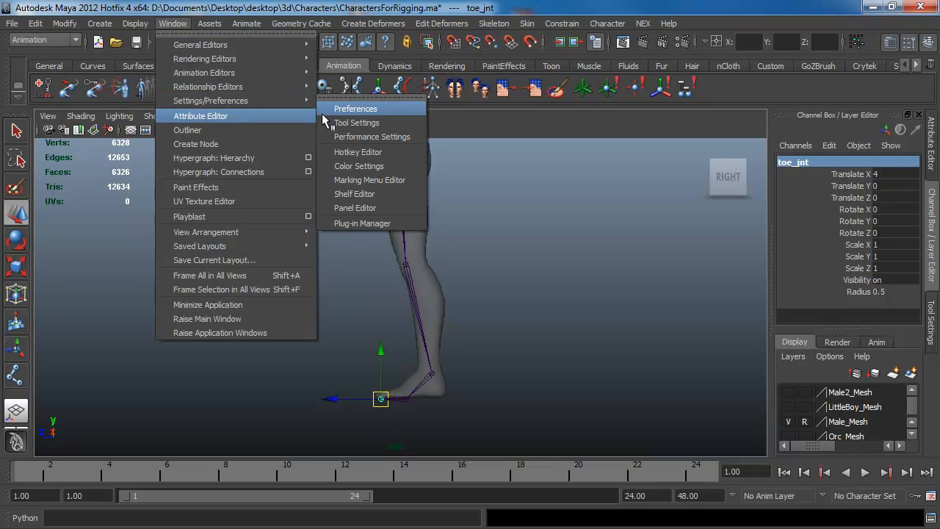
{"action": "left_click", "coordinate": [389, 223]}
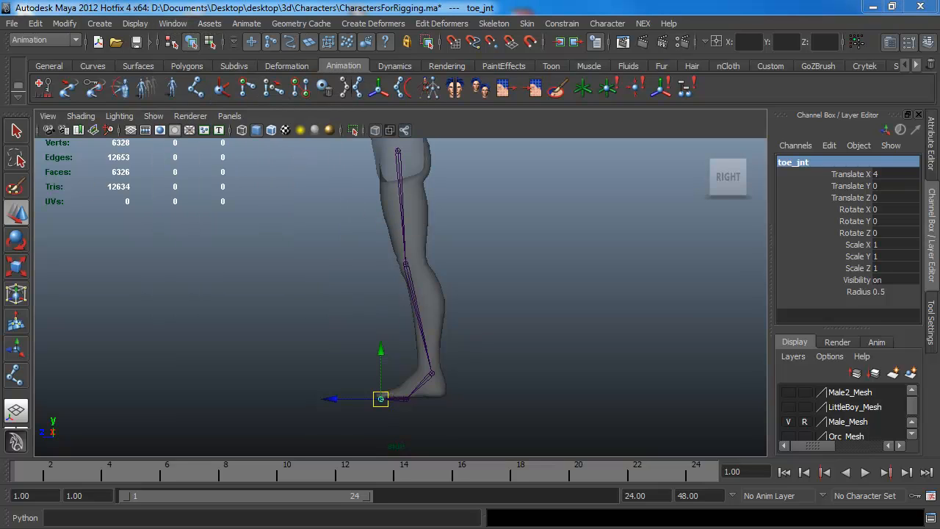
{"action": "left_click_drag", "start_coordinate": [194, 254], "coordinate": [326, 150]}
{"action": "left_click_drag", "start_coordinate": [496, 221], "coordinate": [494, 260]}
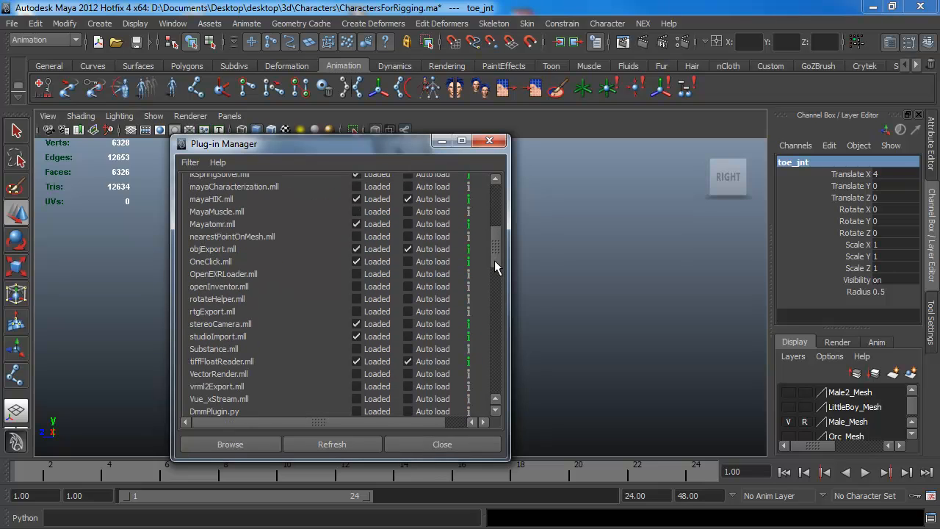
{"action": "left_click", "coordinate": [490, 141]}
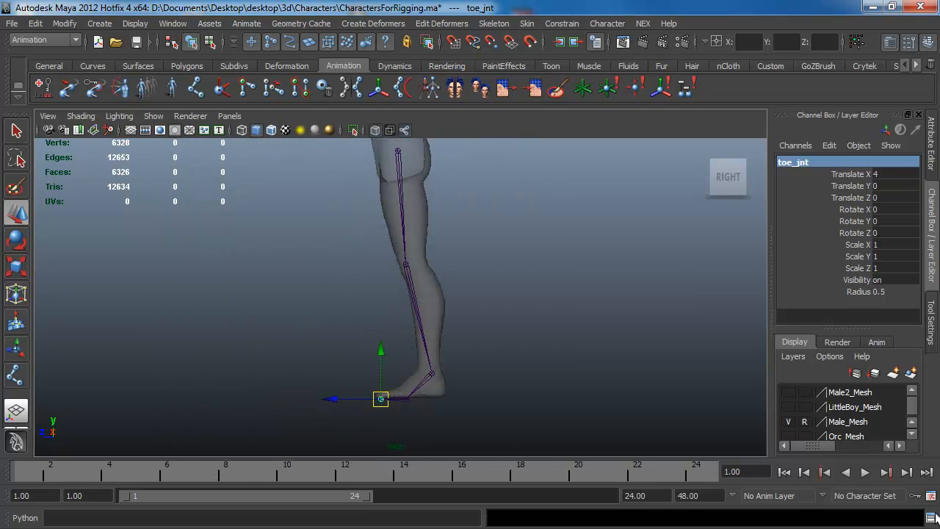
- Run the MEL command ikSpringSolver in the script editor
{"action": "left_click", "coordinate": [932, 517]}
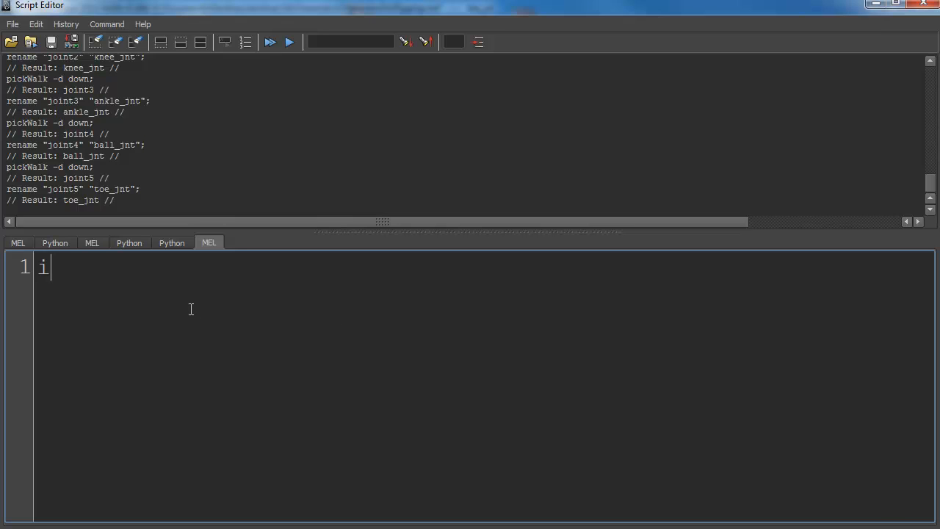
{"action": "type", "text": "ikSpringSolver"}
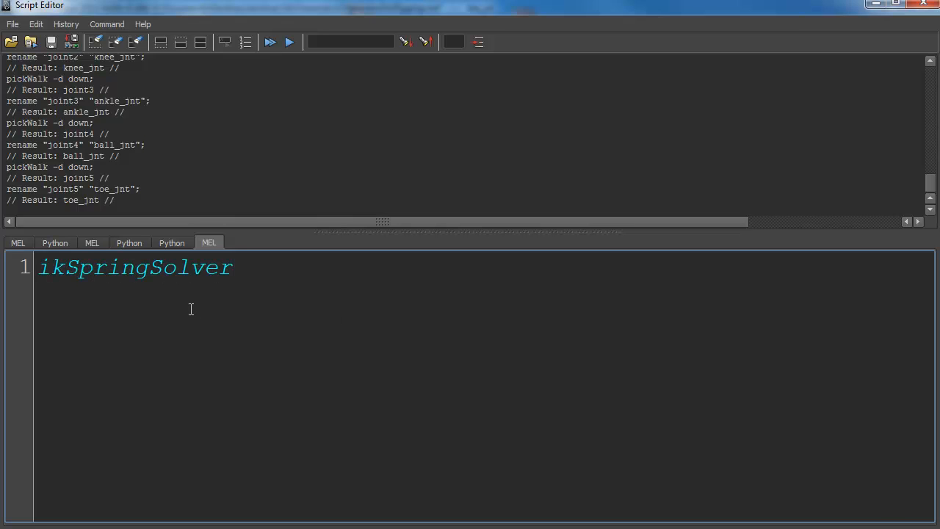
{"action": "key", "text": "ctrl+Return"}
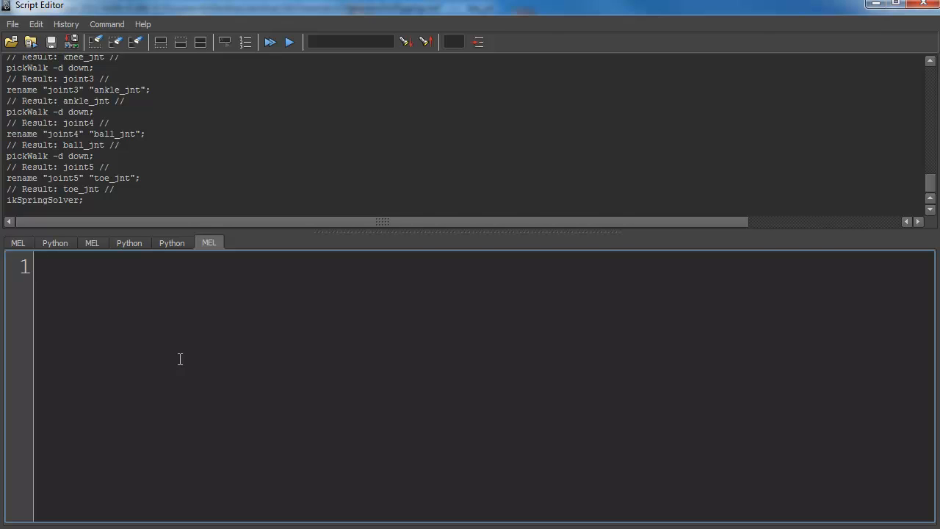
- Enter ikSpringSolver again in the empty MEL script without running it and close the script editor
{"action": "type", "text": "ikSpringSolver"}
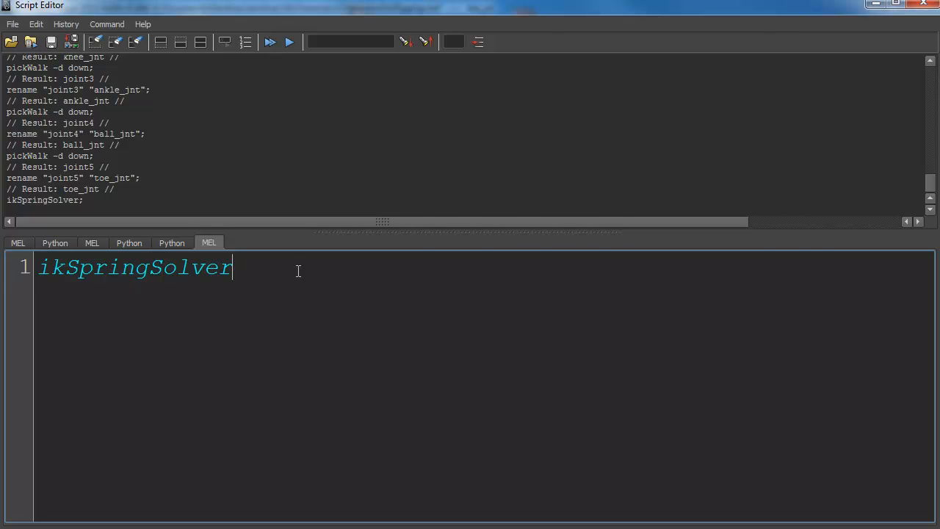
{"action": "key", "text": "ctrl+a"}
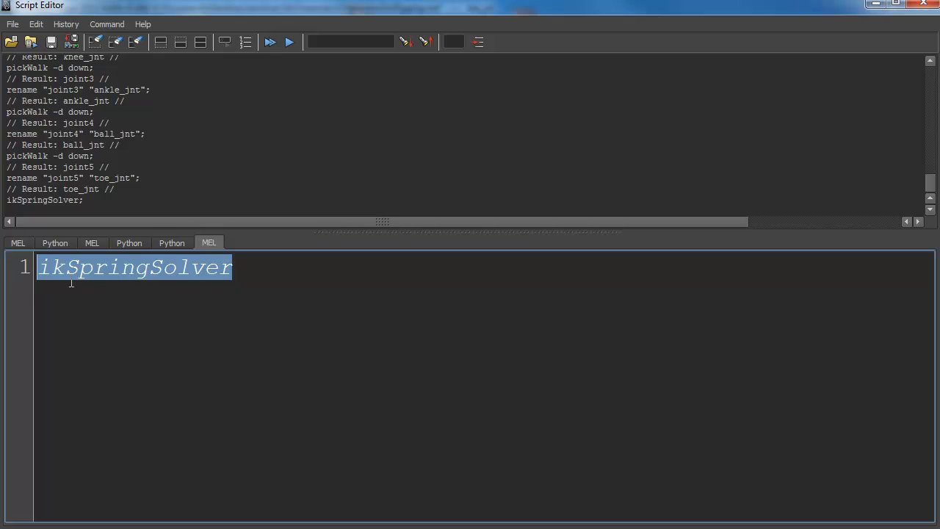
{"action": "left_click", "coordinate": [235, 281]}
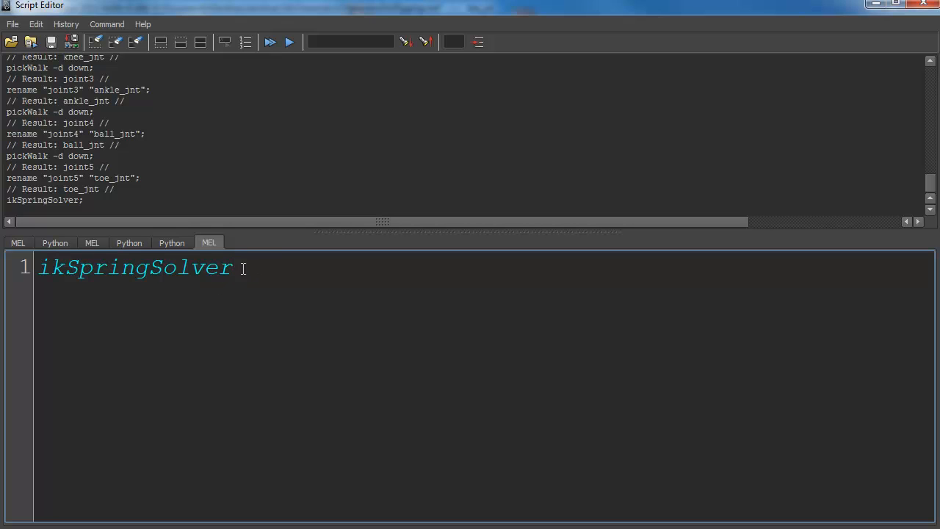
{"action": "left_click_drag", "start_coordinate": [243, 268], "coordinate": [87, 250]}
{"action": "left_click_drag", "start_coordinate": [248, 292], "coordinate": [41, 270]}
{"action": "left_click", "coordinate": [316, 325]}
{"action": "left_click", "coordinate": [921, 4]}
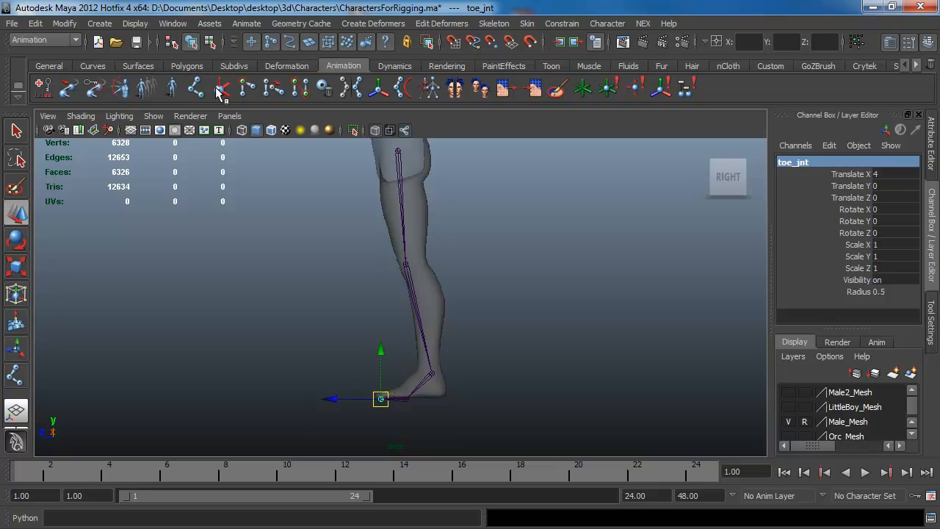
- Open the IK Handle Tool settings and check the available solvers, leaving ikRPsolver as the current one
{"action": "left_click", "coordinate": [220, 89]}
{"action": "double_click", "coordinate": [24, 380]}
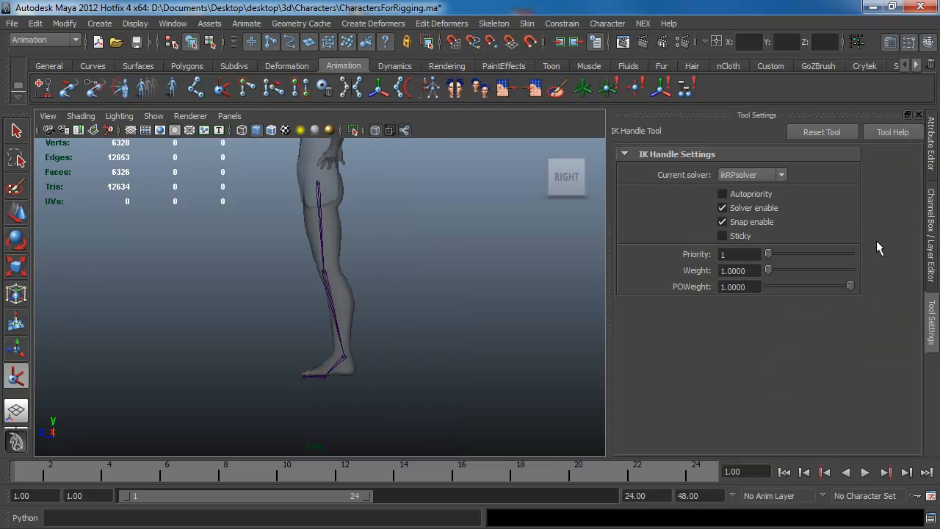
{"action": "left_click", "coordinate": [747, 174]}
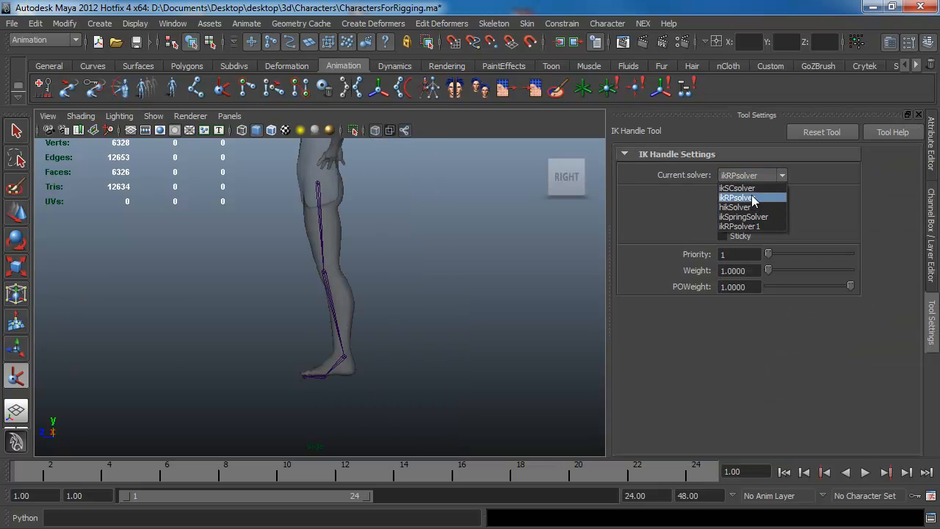
{"action": "left_click", "coordinate": [745, 143]}
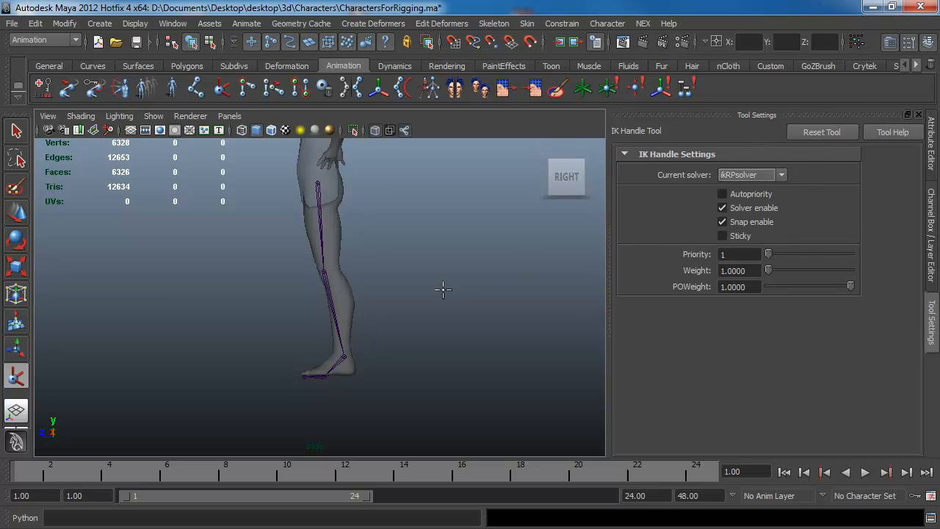
{"action": "middle_click_drag", "start_coordinate": [385, 263], "coordinate": [318, 277], "text": "alt"}
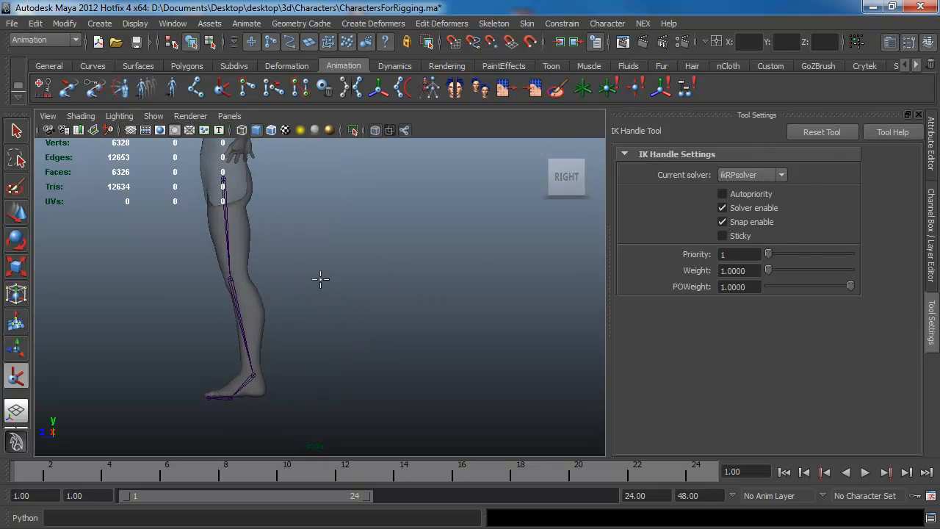
- Draw a six-joint zigzag test chain, shaped like an animal's hind leg, in the empty space behind the character's leg
{"action": "left_click", "coordinate": [195, 88]}
{"action": "middle_click_drag", "start_coordinate": [301, 215], "coordinate": [315, 199], "text": "alt"}
{"action": "left_click", "coordinate": [316, 200]}
{"action": "left_click", "coordinate": [276, 275]}
{"action": "left_click", "coordinate": [353, 320]}
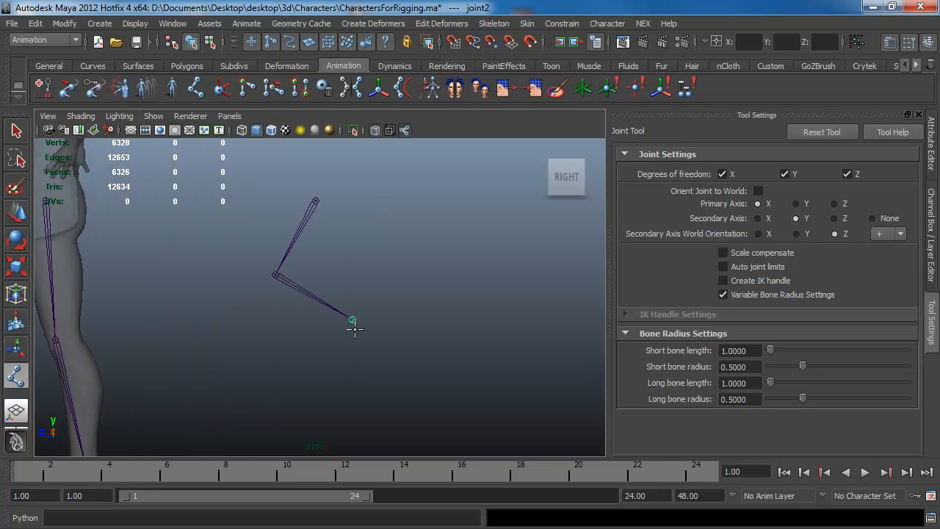
{"action": "left_click", "coordinate": [339, 384]}
{"action": "left_click", "coordinate": [311, 394]}
{"action": "left_click", "coordinate": [16, 130]}
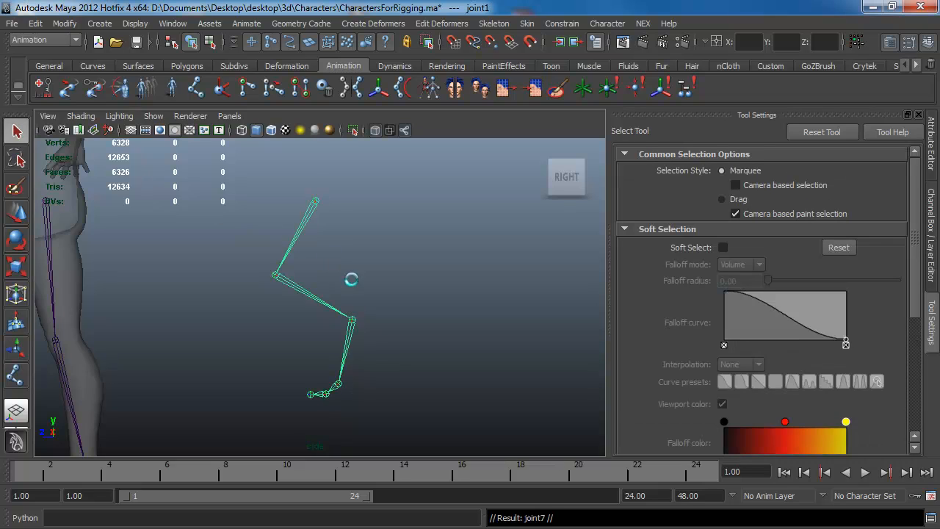
- Duplicate the test joint chain and move the copy horizontally beside the original
{"action": "key", "text": "w"}
{"action": "key", "text": "ctrl+d"}
{"action": "left_click_drag", "start_coordinate": [268, 201], "coordinate": [394, 200]}
- Create an ikRPsolver handle on the original test chain, from its top joint to its fourth joint
{"action": "left_click", "coordinate": [221, 88]}
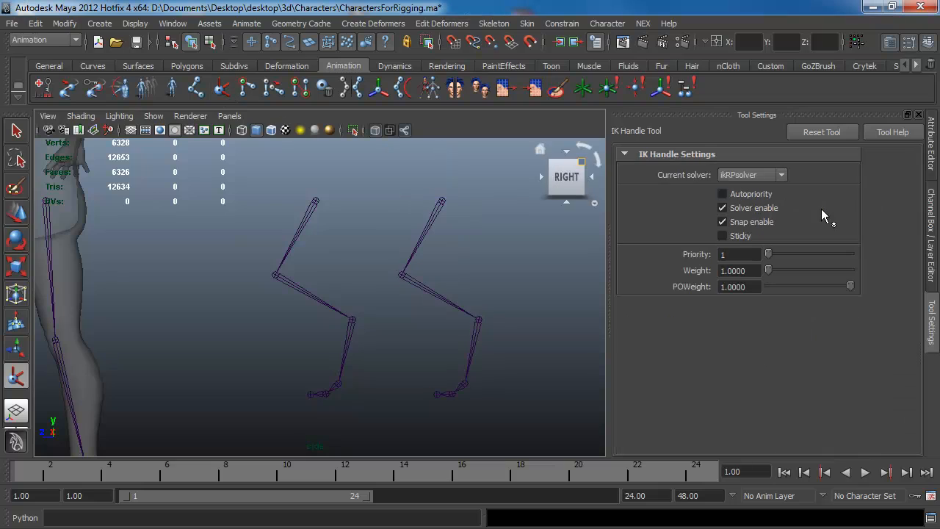
{"action": "left_click", "coordinate": [315, 198]}
{"action": "left_click", "coordinate": [338, 383]}
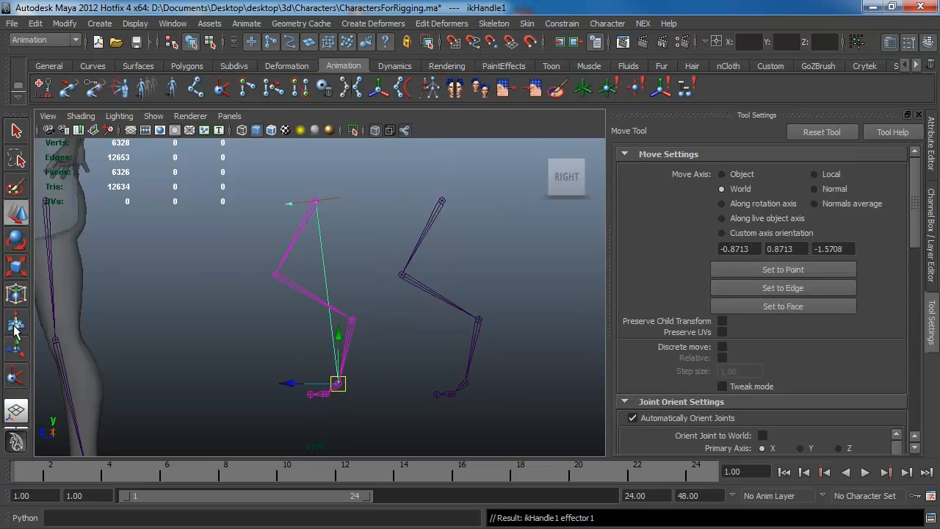
- Create an ikSpringSolver handle on the duplicated test chain, from its top joint to its fourth joint
{"action": "left_click", "coordinate": [17, 377]}
{"action": "left_click", "coordinate": [771, 175]}
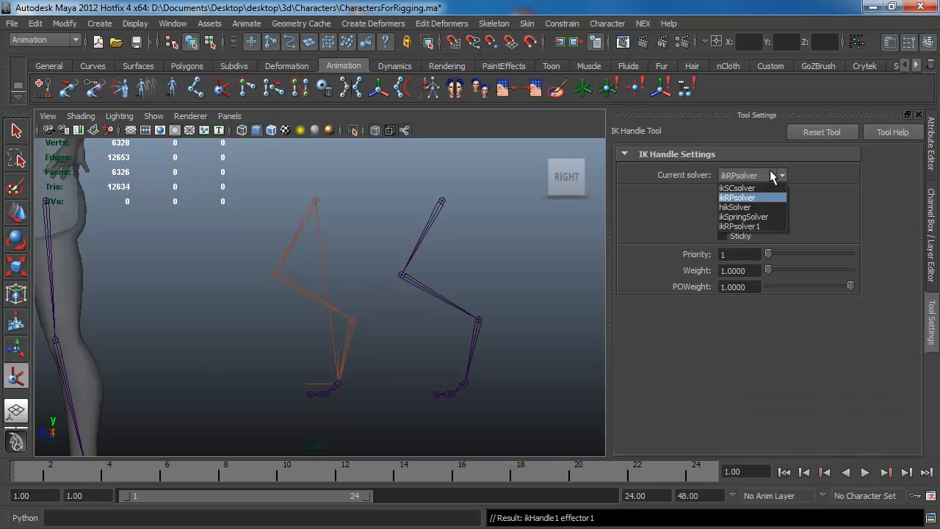
{"action": "left_click", "coordinate": [743, 218]}
{"action": "left_click", "coordinate": [441, 199]}
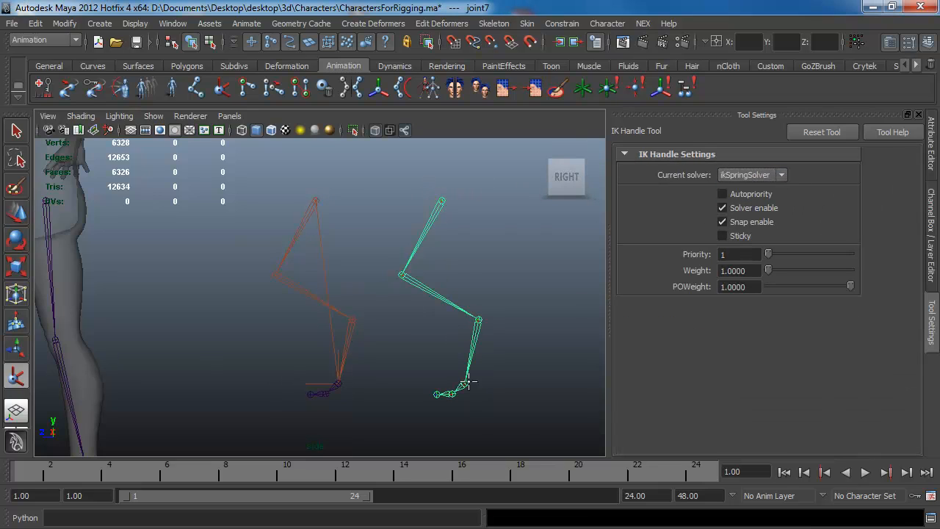
{"action": "left_click", "coordinate": [467, 383]}
{"action": "left_click", "coordinate": [360, 418]}
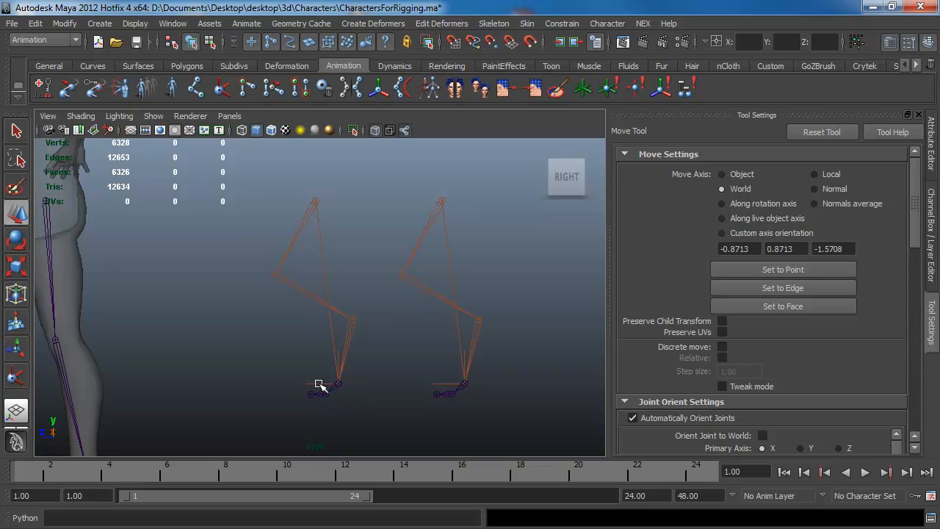
- Try raising the ikRPsolver handle of the original test chain to test its bending, and undo the move
{"action": "left_click", "coordinate": [334, 384]}
{"action": "left_click_drag", "start_coordinate": [335, 384], "coordinate": [338, 295]}
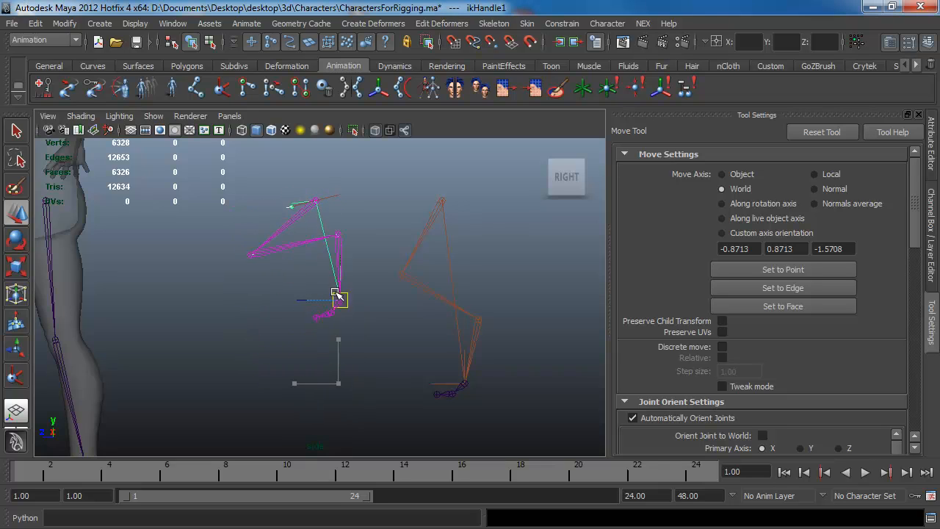
{"action": "key", "text": "ctrl+z"}
- Try moving the ikSpringSolver handle of the duplicated test chain to test its bending, and undo the move
{"action": "left_click", "coordinate": [449, 382]}
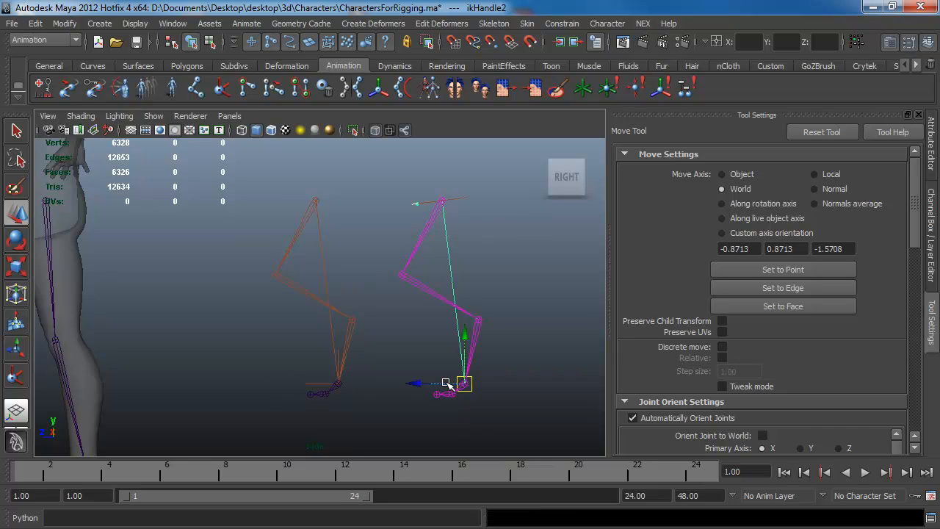
{"action": "left_click_drag", "start_coordinate": [467, 386], "coordinate": [464, 440]}
{"action": "key", "text": "ctrl+z"}
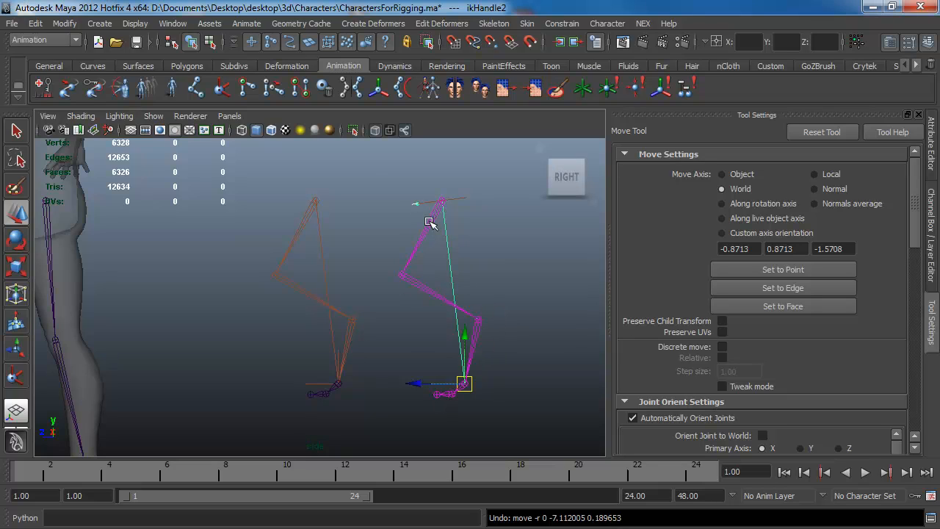
- Delete both test joint chains together with their IK handles
{"action": "left_click", "coordinate": [315, 200]}
{"action": "left_click", "coordinate": [442, 201], "text": "shift"}
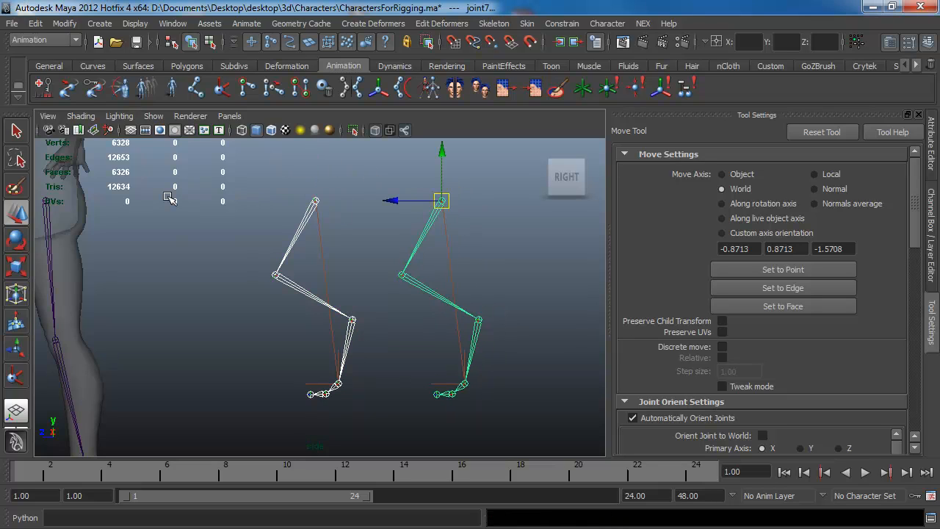
{"action": "key", "text": "Delete"}
- Create an IK handle with ikRPsolver on the character's leg, from thigh_jnt to the ankle joint, and clear the selection
{"action": "middle_click_drag", "start_coordinate": [237, 348], "coordinate": [359, 343], "text": "alt"}
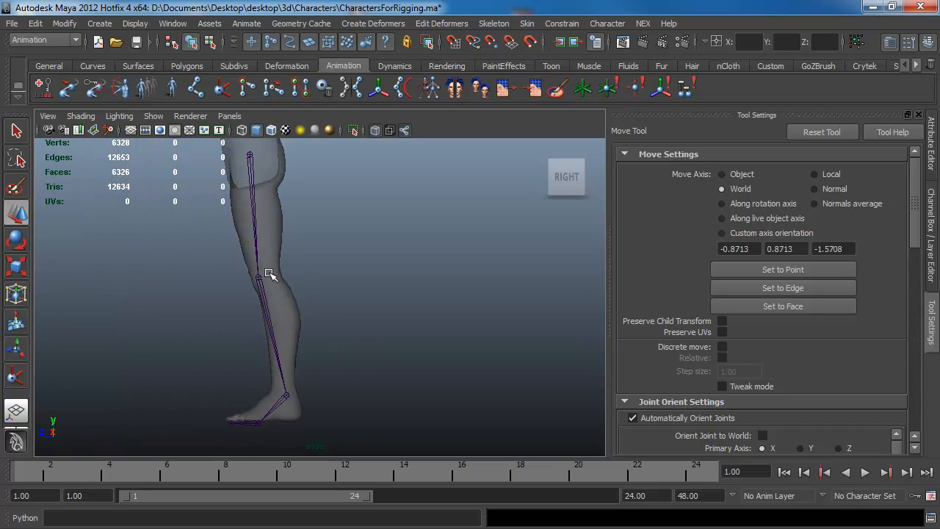
{"action": "left_click", "coordinate": [16, 376]}
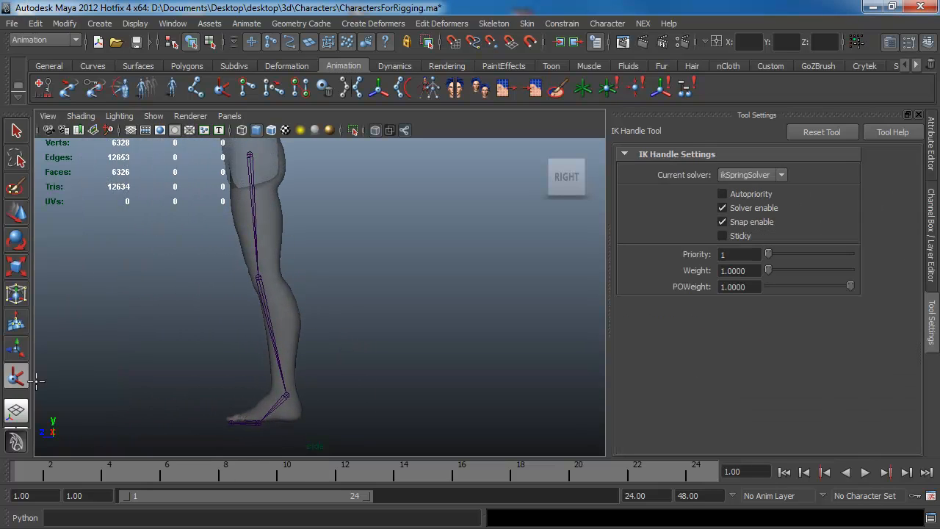
{"action": "left_click", "coordinate": [779, 176]}
{"action": "left_click", "coordinate": [744, 201]}
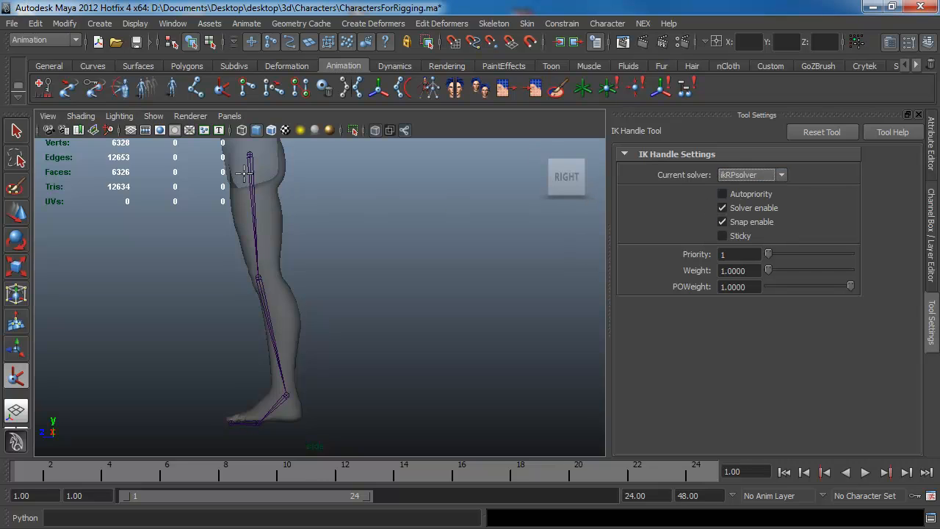
{"action": "left_click", "coordinate": [249, 153]}
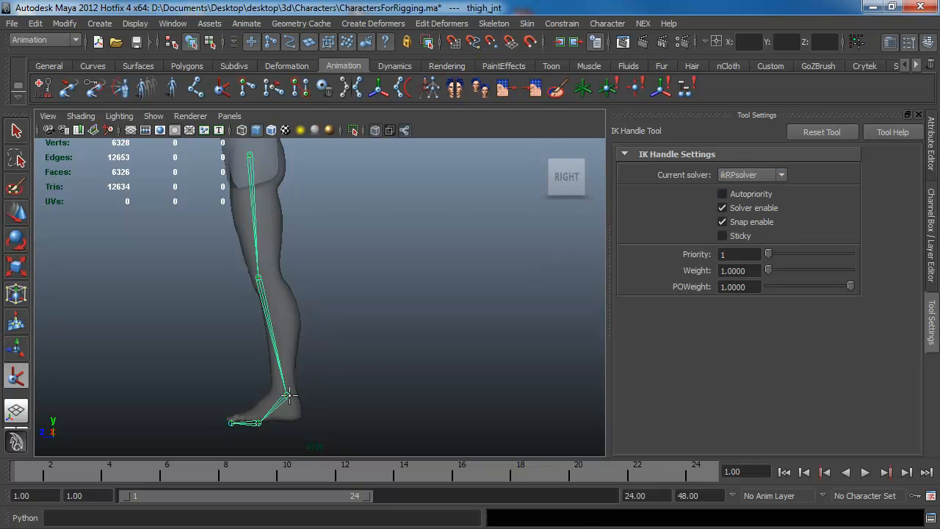
{"action": "left_click", "coordinate": [289, 395]}
{"action": "middle_click_drag", "start_coordinate": [250, 358], "coordinate": [294, 279], "text": "alt"}
{"action": "right_click_drag", "start_coordinate": [294, 280], "coordinate": [426, 350], "text": "alt"}
{"action": "left_click", "coordinate": [403, 332]}
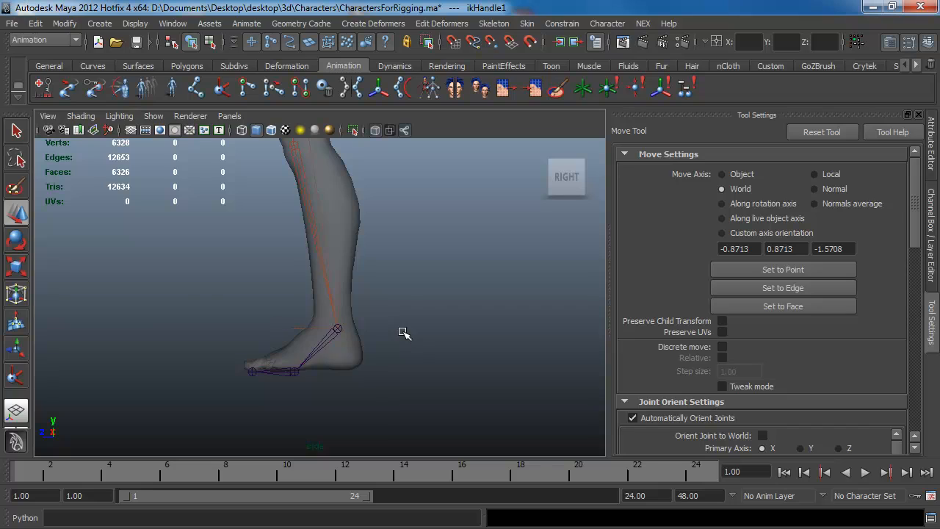
{"action": "middle_click_drag", "start_coordinate": [171, 305], "coordinate": [202, 289], "text": "alt"}
{"action": "right_click_drag", "start_coordinate": [202, 289], "coordinate": [384, 382], "text": "alt"}
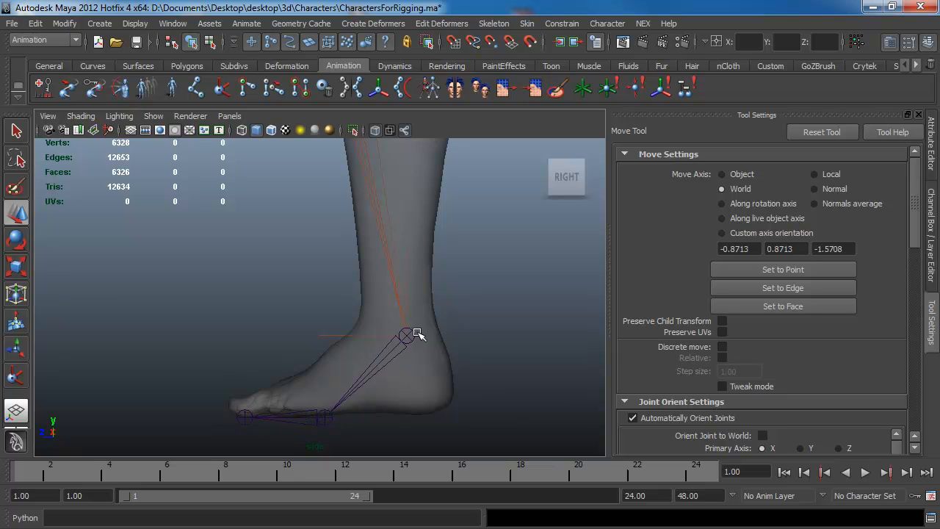
- Create an IK handle with ikRPsolver from the ankle joint to the ball joint of the foot
{"action": "left_click", "coordinate": [15, 377]}
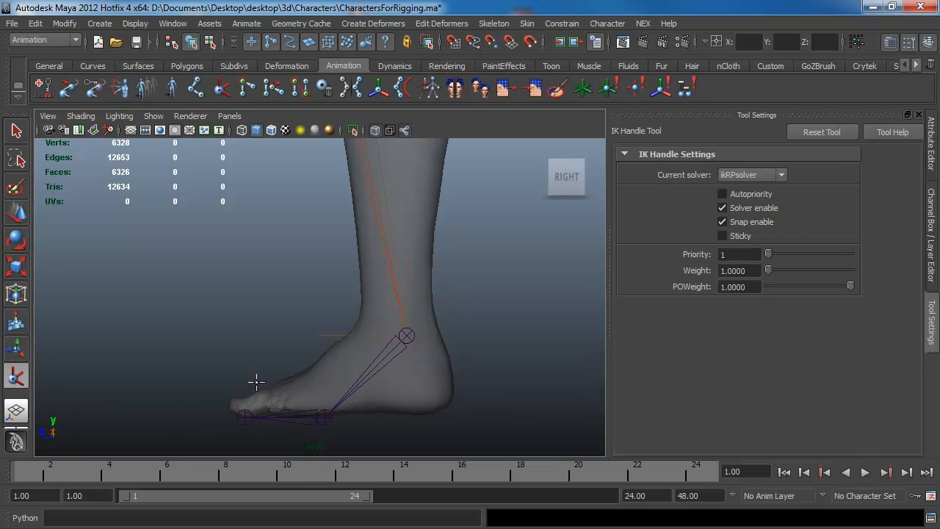
{"action": "left_click", "coordinate": [760, 175]}
{"action": "left_click", "coordinate": [740, 184]}
{"action": "left_click", "coordinate": [743, 180]}
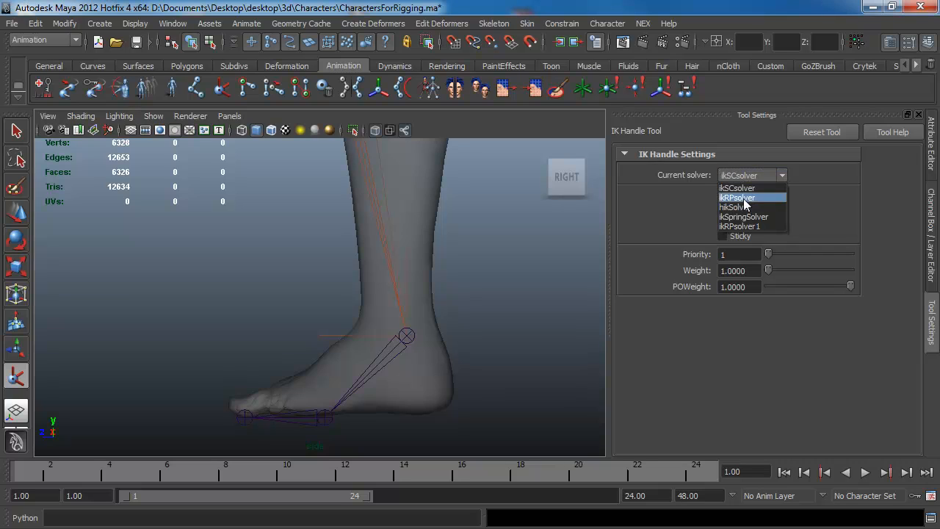
{"action": "left_click", "coordinate": [740, 184]}
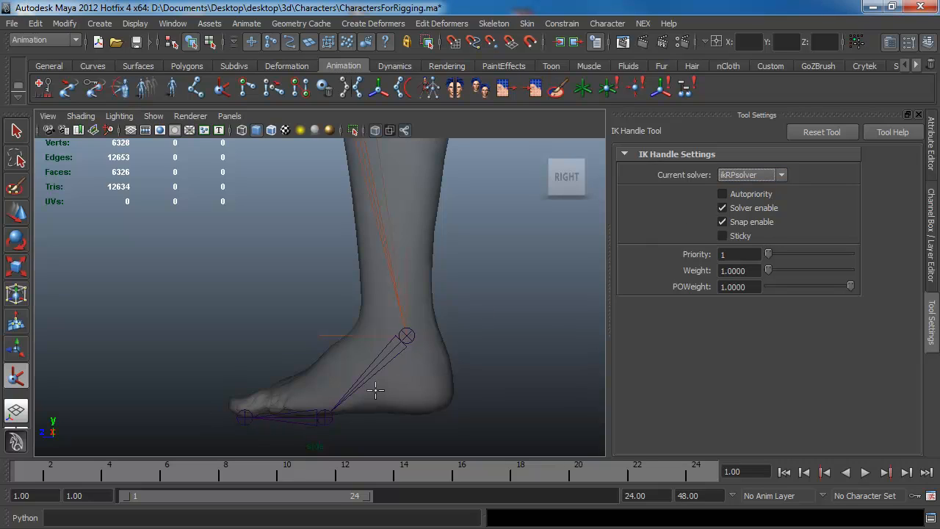
{"action": "left_click", "coordinate": [407, 336]}
{"action": "left_click", "coordinate": [324, 417]}
{"action": "key", "text": "w"}
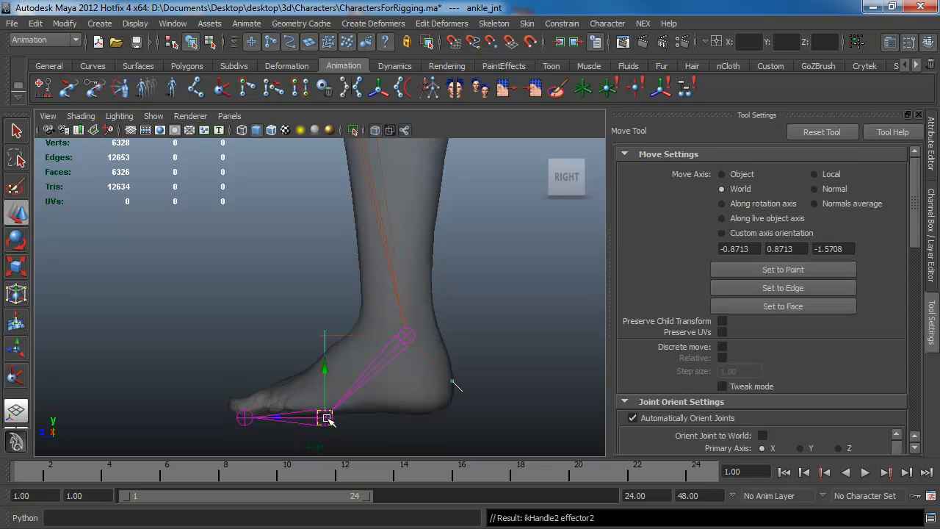
- Create another ikRPsolver handle from the ball joint to the toe joint
{"action": "key", "text": "y"}
{"action": "left_click", "coordinate": [324, 417]}
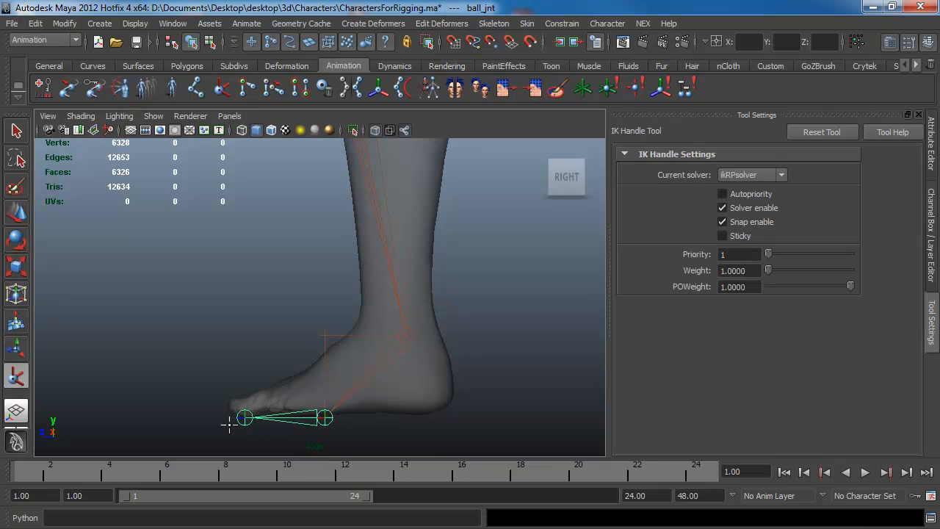
{"action": "left_click", "coordinate": [243, 417]}
{"action": "key", "text": "w"}
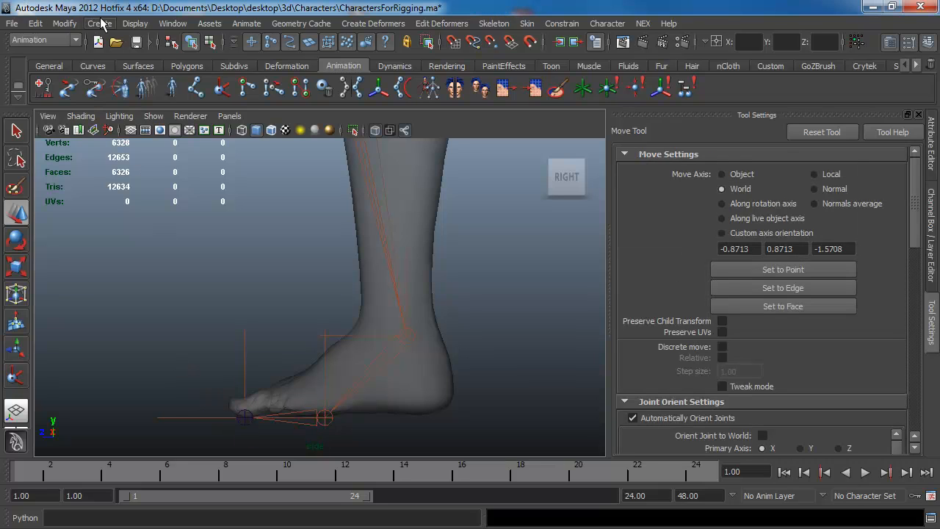
- Reduce the IK handle display scale to about 2.45
{"action": "left_click", "coordinate": [65, 24]}
{"action": "mouse_move", "coordinate": [119, 31]}
{"action": "mouse_move", "coordinate": [166, 203]}
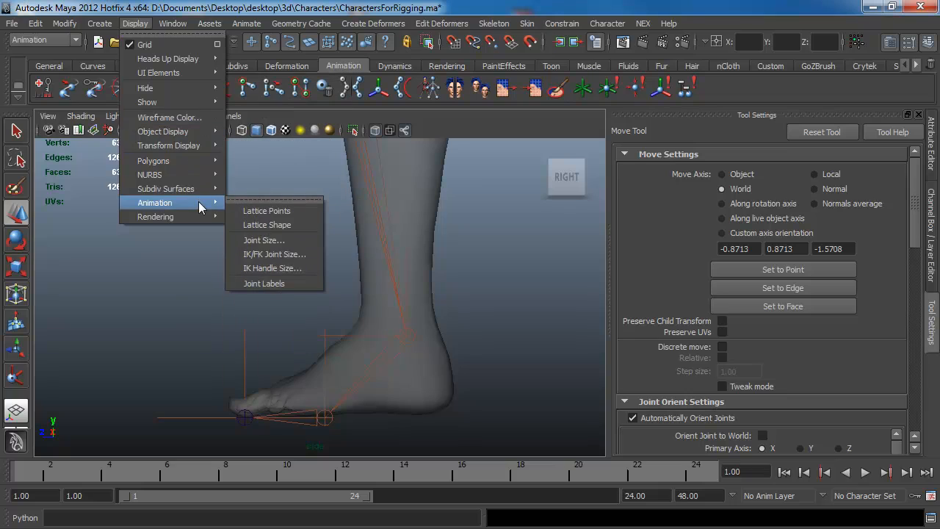
{"action": "left_click", "coordinate": [292, 269]}
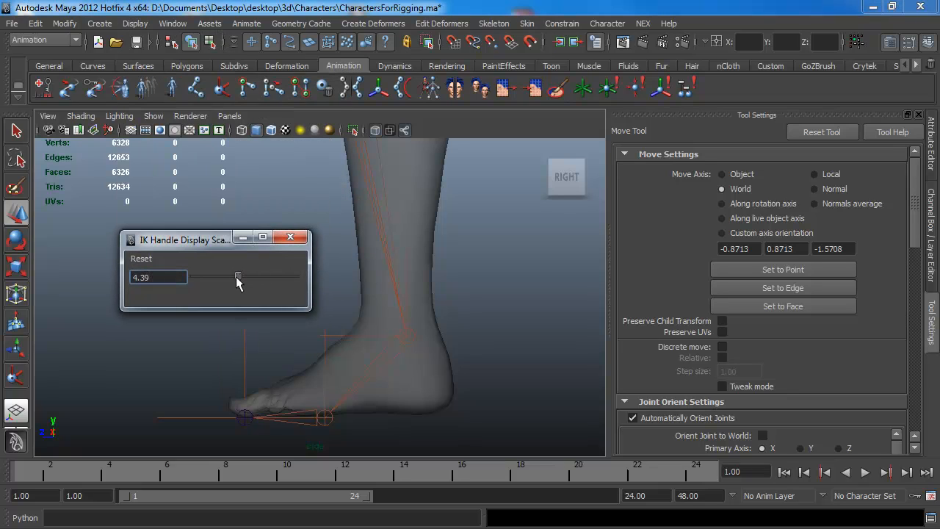
{"action": "left_click_drag", "start_coordinate": [237, 277], "coordinate": [218, 277]}
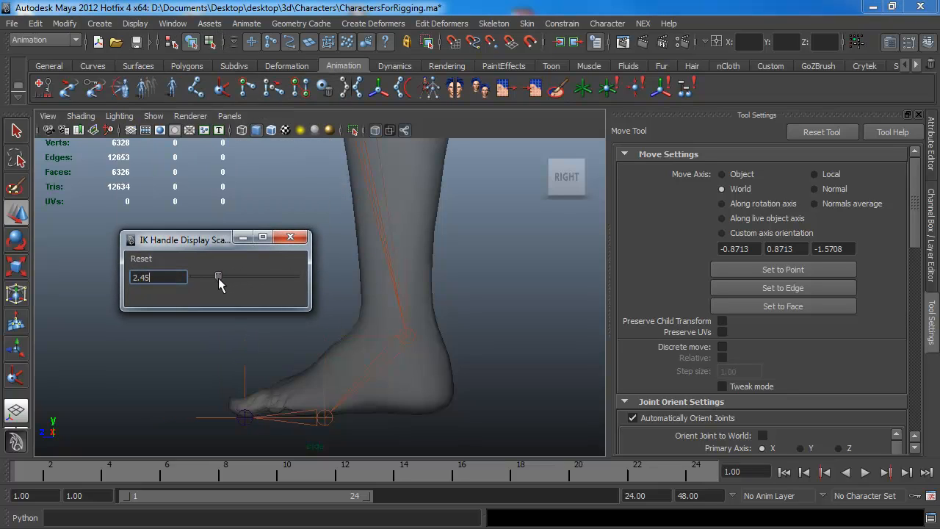
{"action": "left_click", "coordinate": [290, 236]}
- Rename the IK handle at the ankle as ankle_ik
{"action": "left_click_drag", "start_coordinate": [372, 338], "coordinate": [422, 352]}
{"action": "key", "text": "ctrl+a"}
{"action": "left_click", "coordinate": [935, 235]}
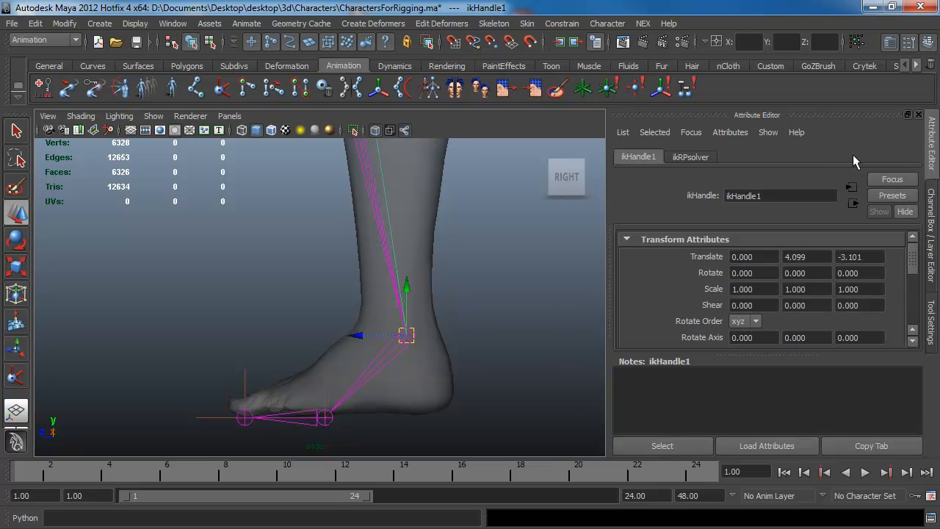
{"action": "left_click", "coordinate": [820, 158]}
{"action": "type", "text": "ankle"}
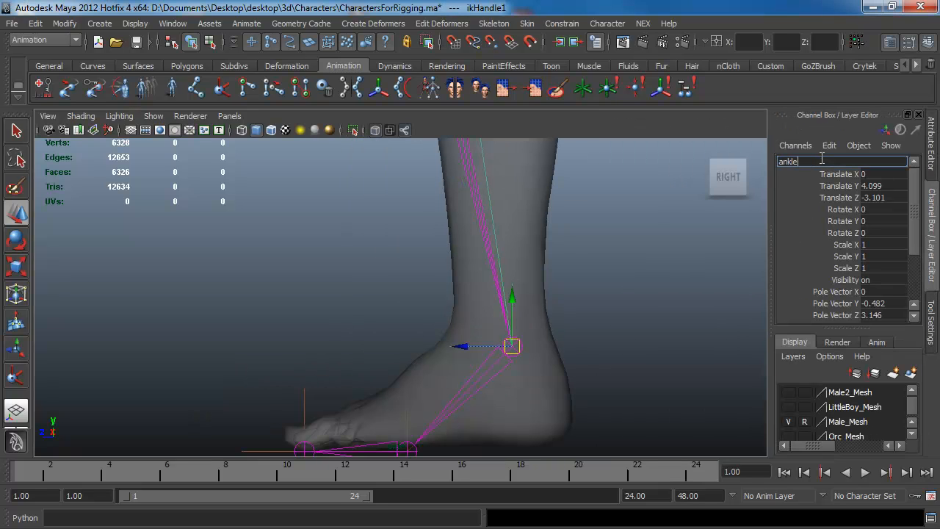
{"action": "type", "text": "_ik"}
{"action": "key", "text": "Return"}
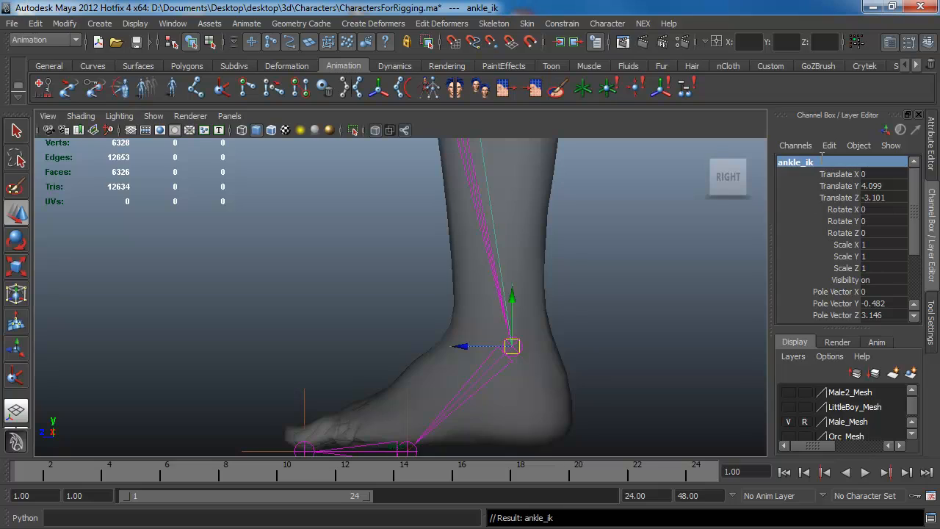
- Rename the IK handle at the ball of the foot as ball_ik
{"action": "left_click", "coordinate": [408, 405]}
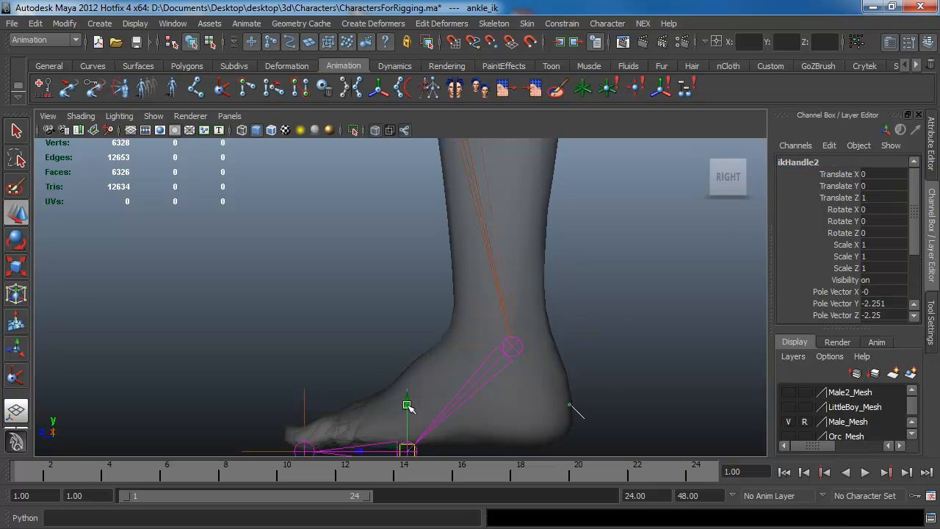
{"action": "left_click", "coordinate": [821, 159]}
{"action": "type", "text": "ball_"}
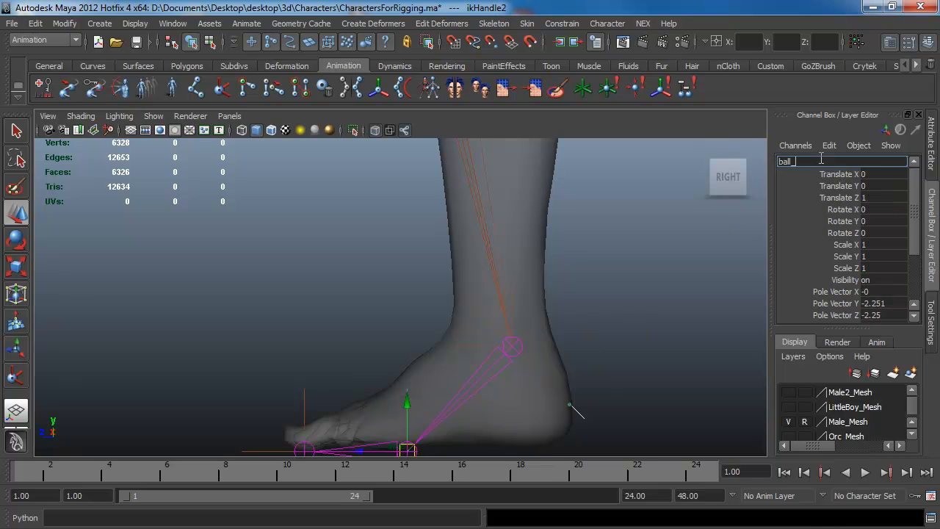
{"action": "type", "text": "ik"}
{"action": "key", "text": "Return"}
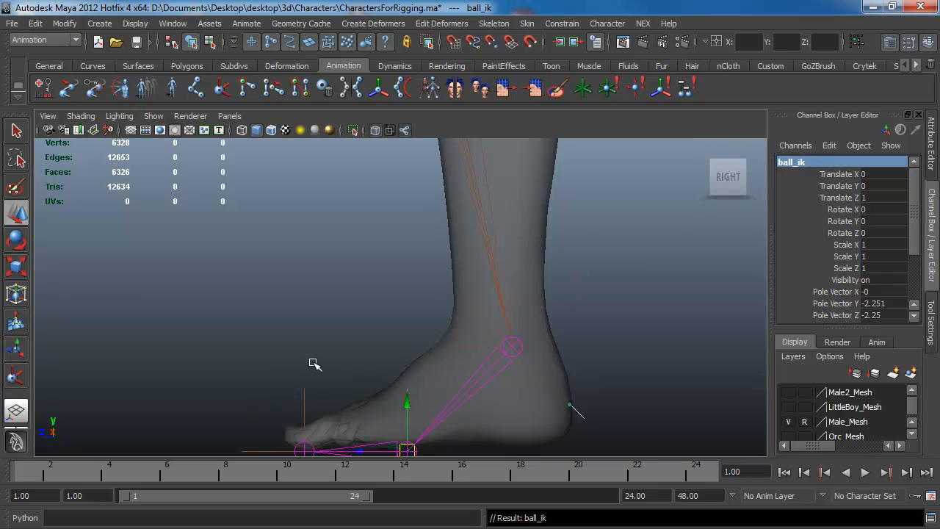
- Rename the IK handle at the toe as toe_ik and clear the selection
{"action": "left_click", "coordinate": [304, 398]}
{"action": "left_click", "coordinate": [840, 161]}
{"action": "type", "text": "toe"}
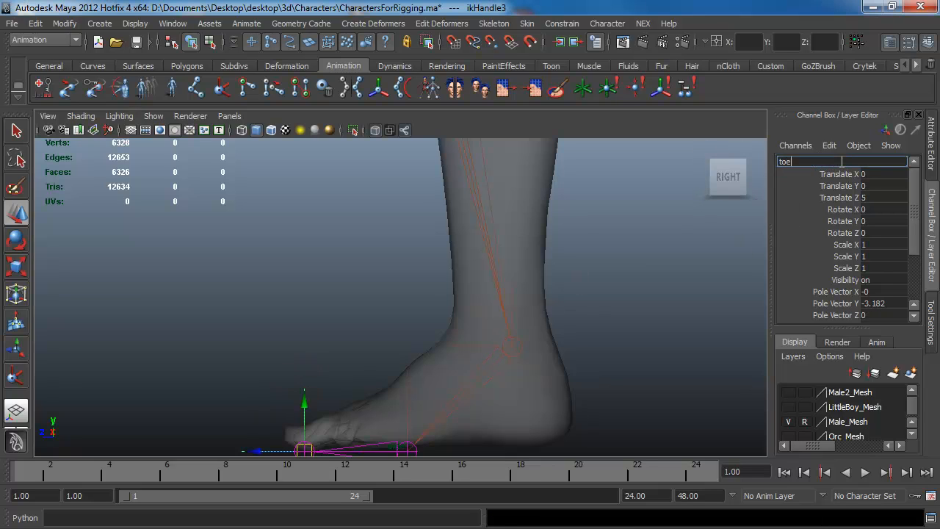
{"action": "type", "text": "_ik"}
{"action": "key", "text": "Return"}
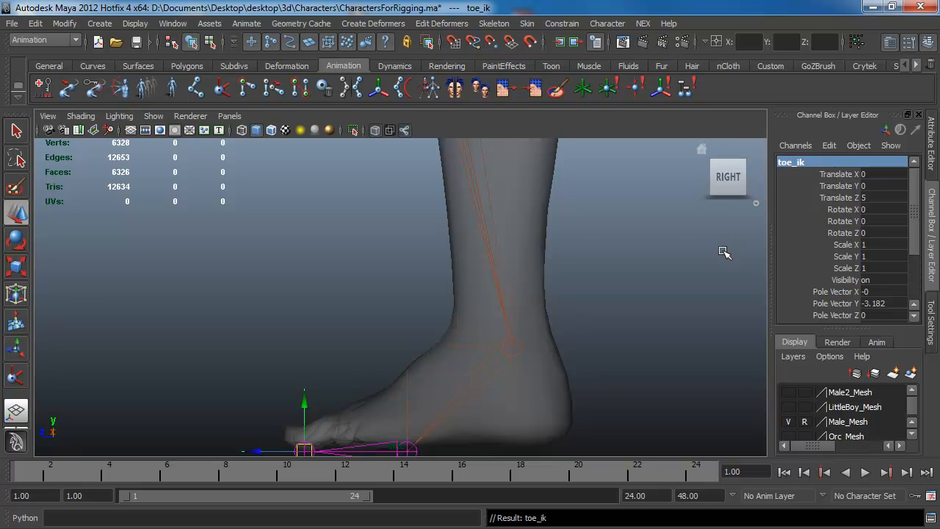
{"action": "left_click", "coordinate": [597, 352]}
- Create a NURBS circle at the origin, between the character's feet, in the perspective view
{"action": "key", "text": "space"}
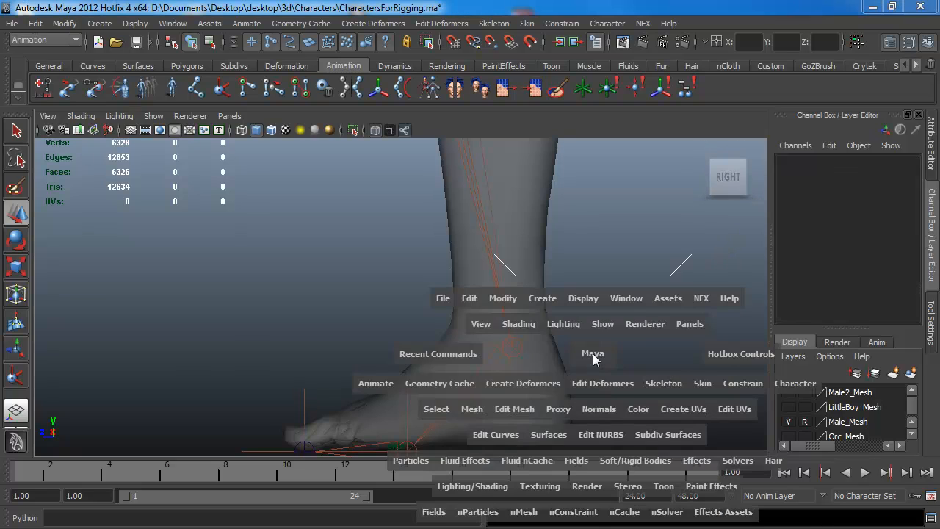
{"action": "left_click_drag", "start_coordinate": [594, 353], "coordinate": [497, 350]}
{"action": "right_click_drag", "start_coordinate": [498, 349], "coordinate": [414, 350], "text": "alt"}
{"action": "left_click_drag", "start_coordinate": [397, 350], "coordinate": [414, 357], "text": "alt"}
{"action": "middle_click_drag", "start_coordinate": [414, 357], "coordinate": [403, 319], "text": "alt"}
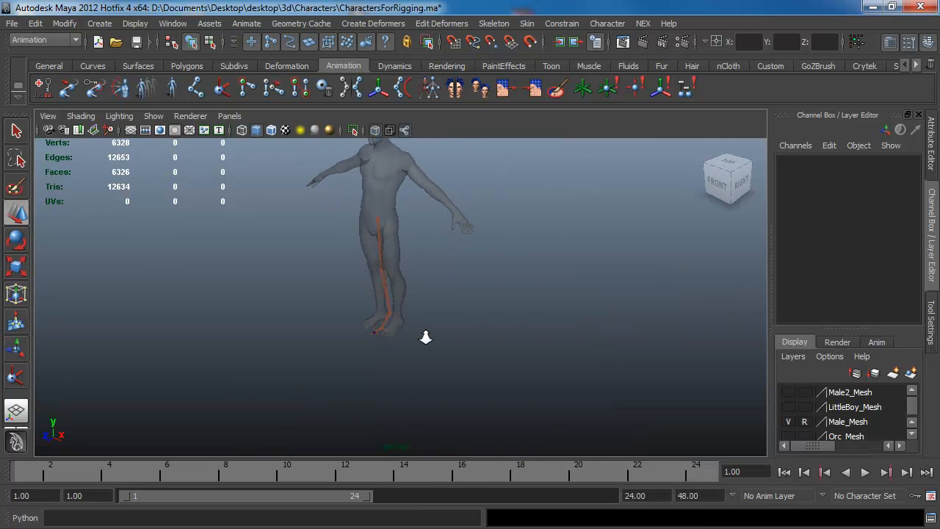
{"action": "right_click_drag", "start_coordinate": [426, 338], "coordinate": [500, 338], "text": "alt"}
{"action": "middle_click_drag", "start_coordinate": [430, 323], "coordinate": [426, 273], "text": "alt"}
{"action": "right_click_drag", "start_coordinate": [448, 322], "coordinate": [484, 322], "text": "alt"}
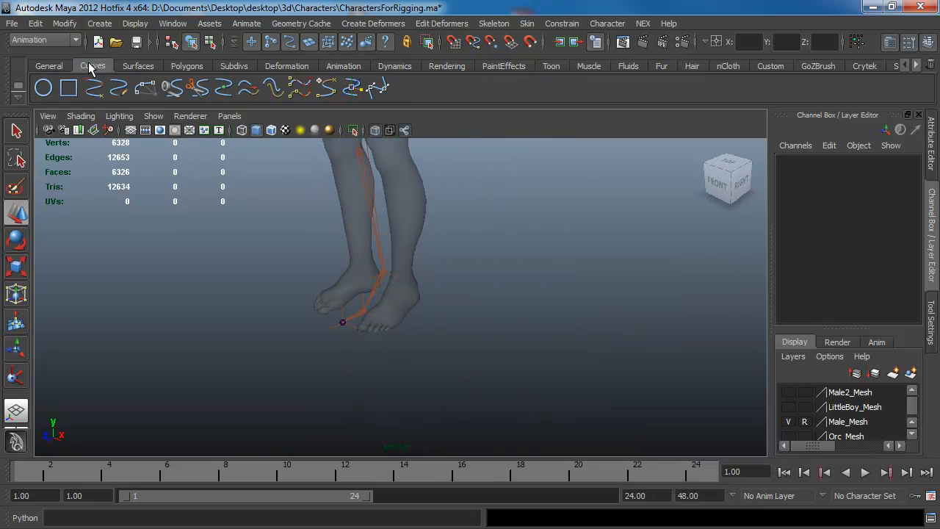
{"action": "left_click", "coordinate": [92, 66]}
{"action": "left_click", "coordinate": [46, 87]}
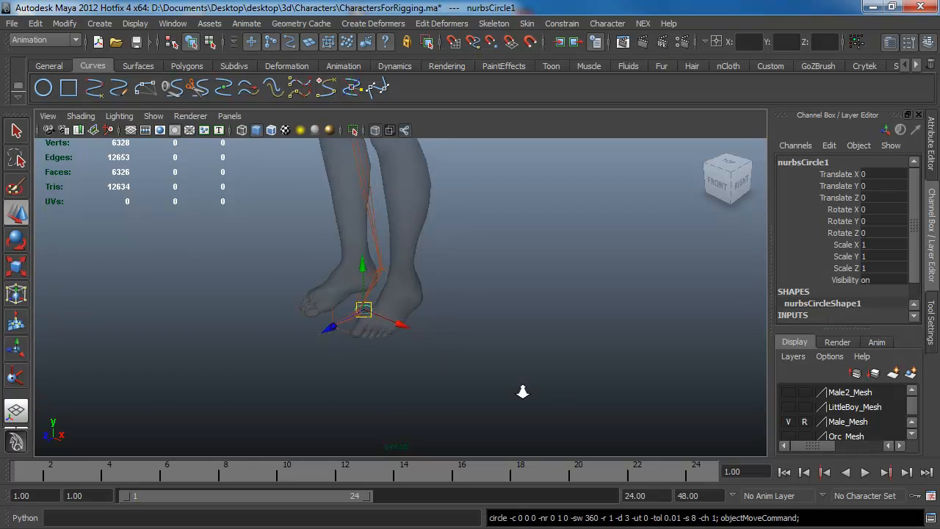
- Scale the circle into an oval around the foot joints, about 2.977 in X and 6.385 in Z
{"action": "scroll", "coordinate": [521, 389], "scroll_direction": "up", "scroll_amount": 4}
{"action": "key", "text": "w"}
{"action": "left_click_drag", "start_coordinate": [246, 359], "coordinate": [89, 414]}
{"action": "left_click_drag", "start_coordinate": [344, 356], "coordinate": [394, 399]}
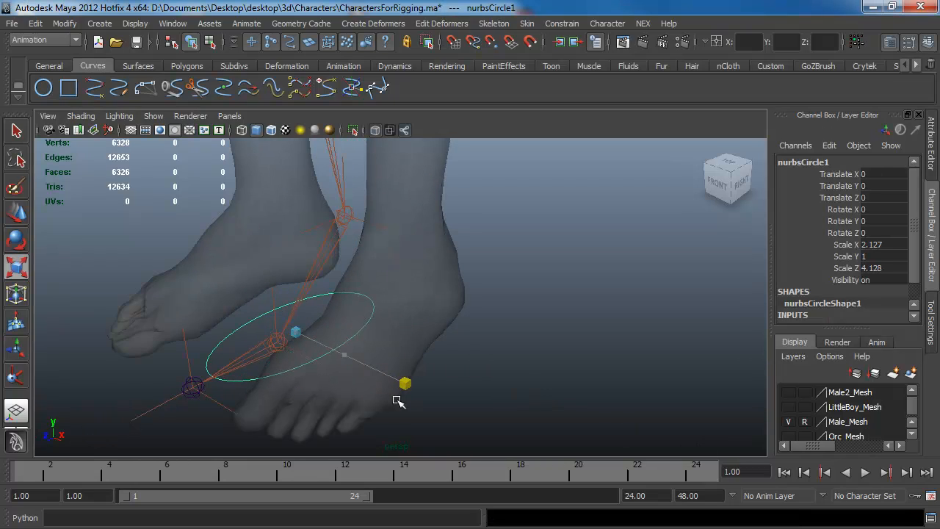
{"action": "left_click_drag", "start_coordinate": [245, 363], "coordinate": [204, 391]}
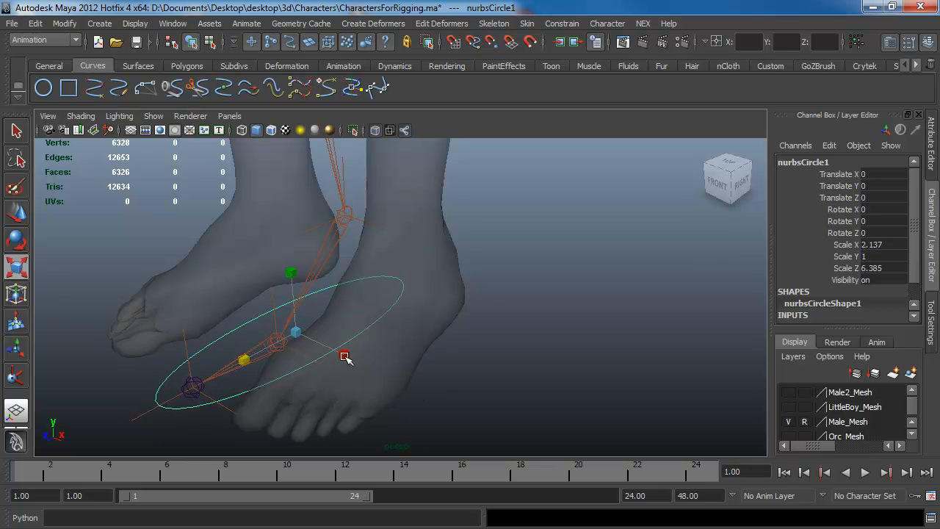
{"action": "left_click_drag", "start_coordinate": [343, 357], "coordinate": [315, 333]}
- Move the oval curve's pivot along the floor to beneath the heel, slightly behind the ankle joint
{"action": "key", "text": "space"}
{"action": "middle_click_drag", "start_coordinate": [538, 390], "coordinate": [455, 258], "text": "alt"}
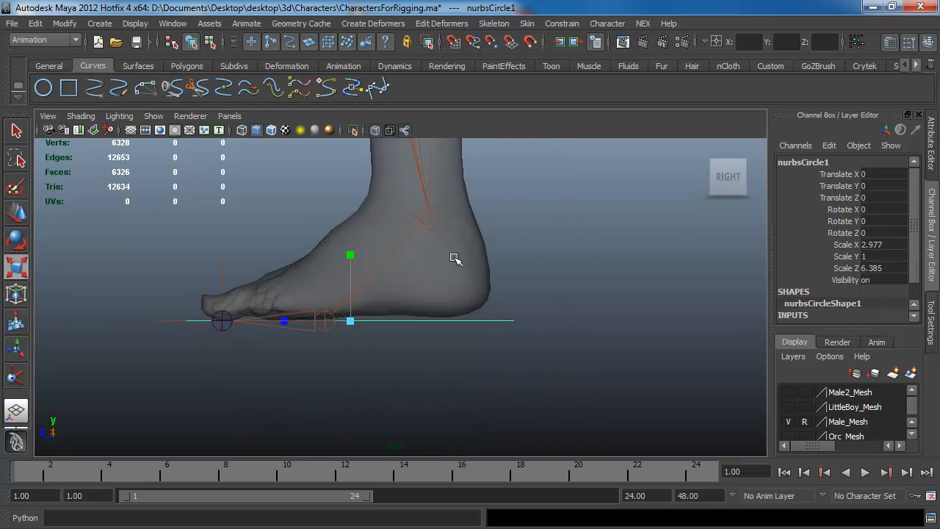
{"action": "right_click_drag", "start_coordinate": [415, 298], "coordinate": [485, 357], "text": "alt"}
{"action": "key", "text": "d"}
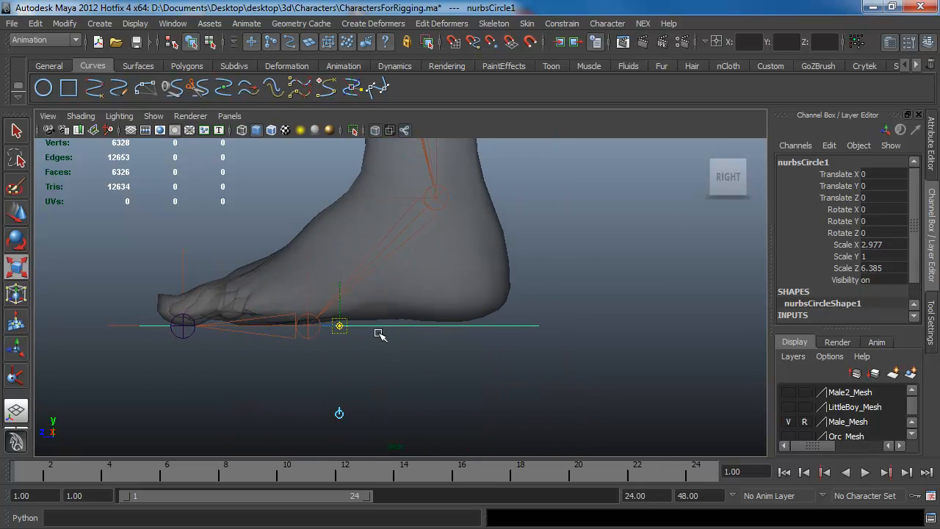
{"action": "key", "text": "v"}
{"action": "left_click_drag", "start_coordinate": [324, 323], "coordinate": [436, 198]}
{"action": "key", "text": "d"}
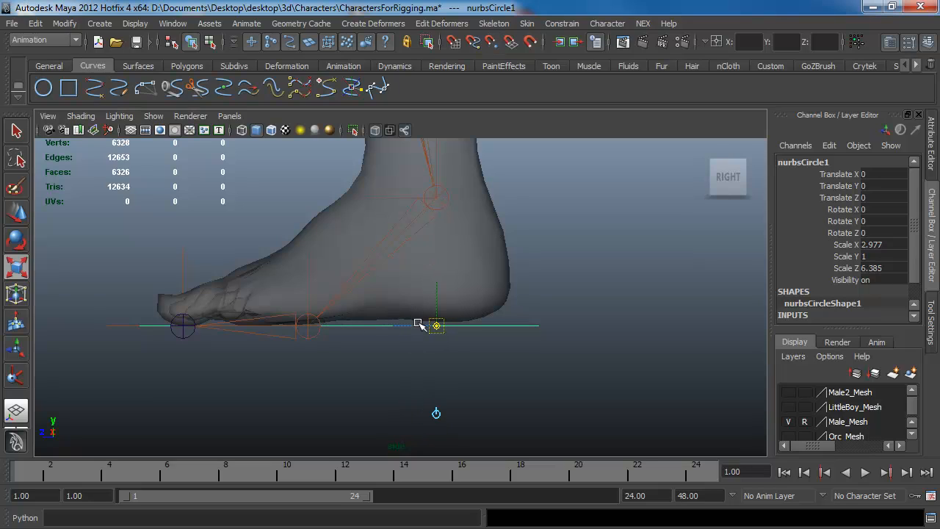
{"action": "left_click_drag", "start_coordinate": [415, 323], "coordinate": [440, 325]}
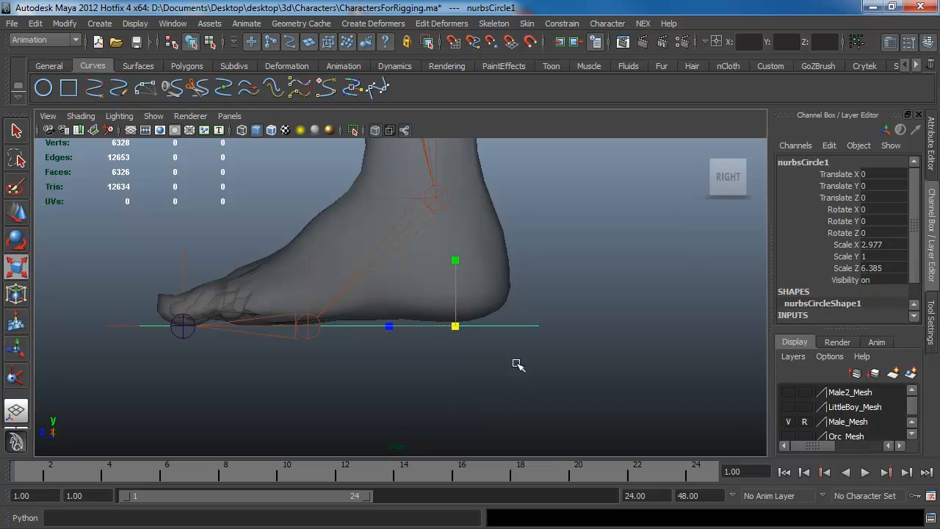
- Freeze the oval curve's transformations, rename it foot_con, and clear the selection
{"action": "left_click", "coordinate": [65, 22]}
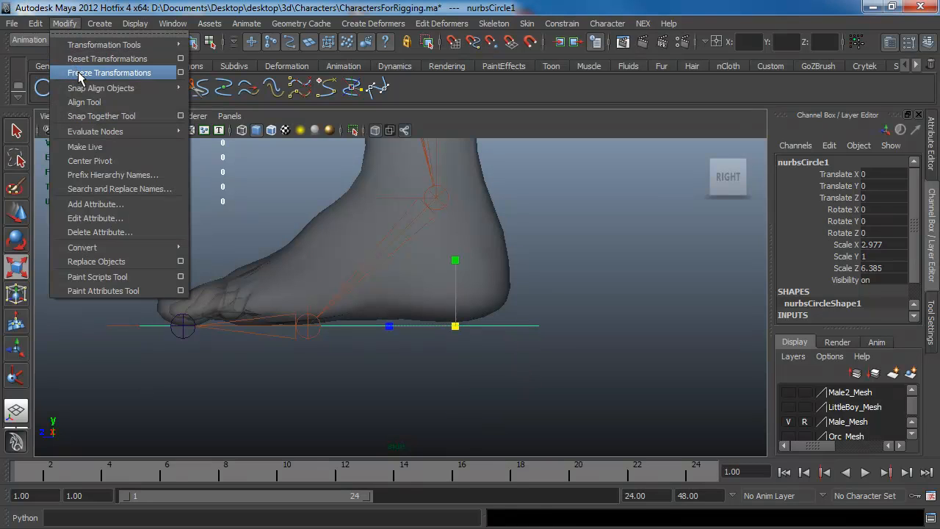
{"action": "left_click", "coordinate": [92, 73]}
{"action": "double_click", "coordinate": [807, 162]}
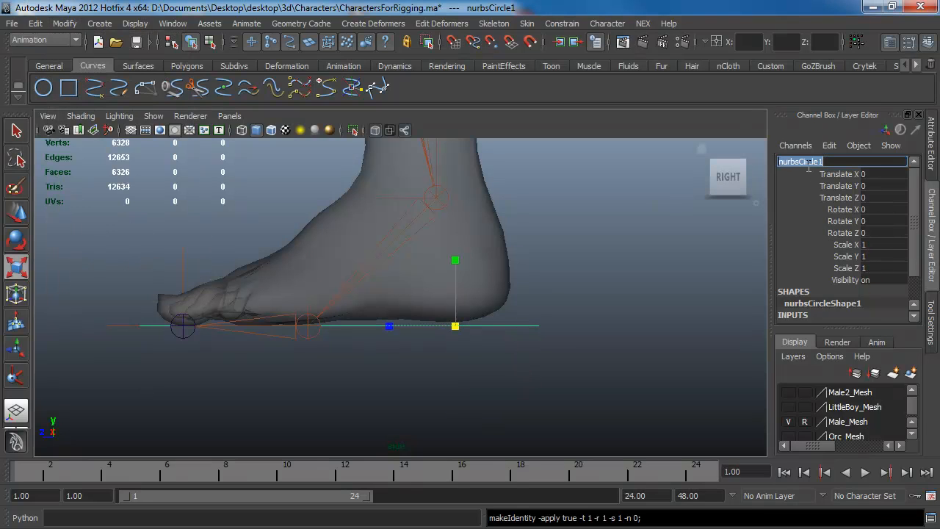
{"action": "type", "text": "foot_con"}
{"action": "key", "text": "Return"}
{"action": "left_click", "coordinate": [595, 311]}
- Check the joint chain, IK handles and foot control in the Hypergraph Hierarchy from the perspective view, and put its window away
{"action": "key", "text": "space"}
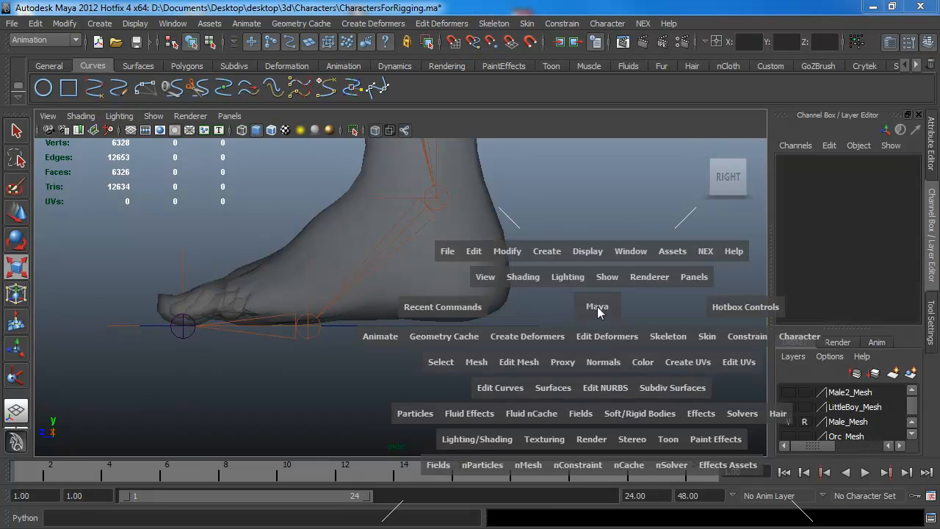
{"action": "left_click_drag", "start_coordinate": [597, 312], "coordinate": [590, 283]}
{"action": "left_click_drag", "start_coordinate": [459, 327], "coordinate": [456, 328], "text": "alt"}
{"action": "middle_click_drag", "start_coordinate": [398, 315], "coordinate": [351, 188], "text": "alt"}
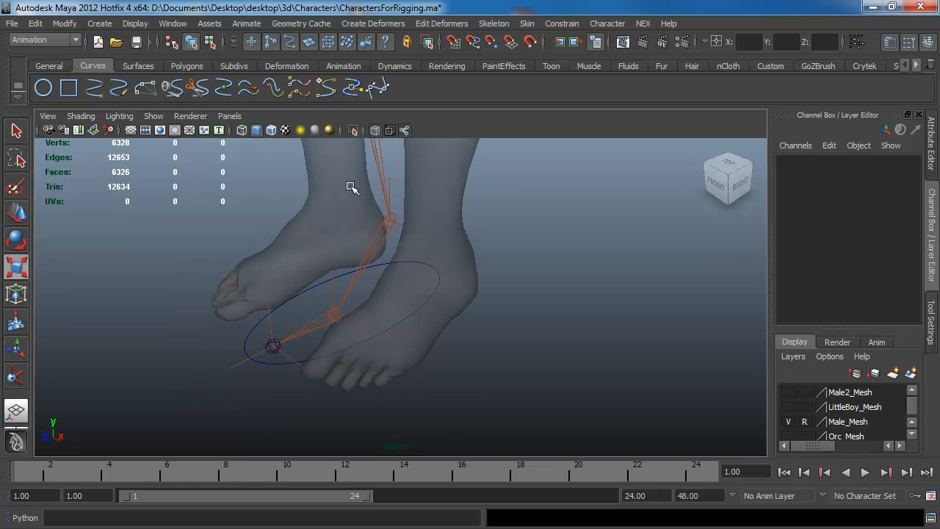
{"action": "left_click", "coordinate": [182, 24]}
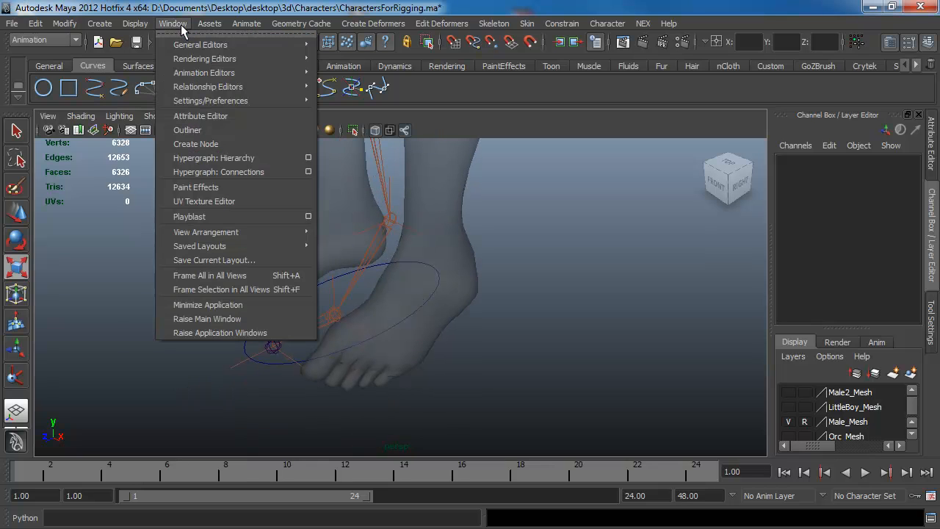
{"action": "left_click", "coordinate": [227, 159]}
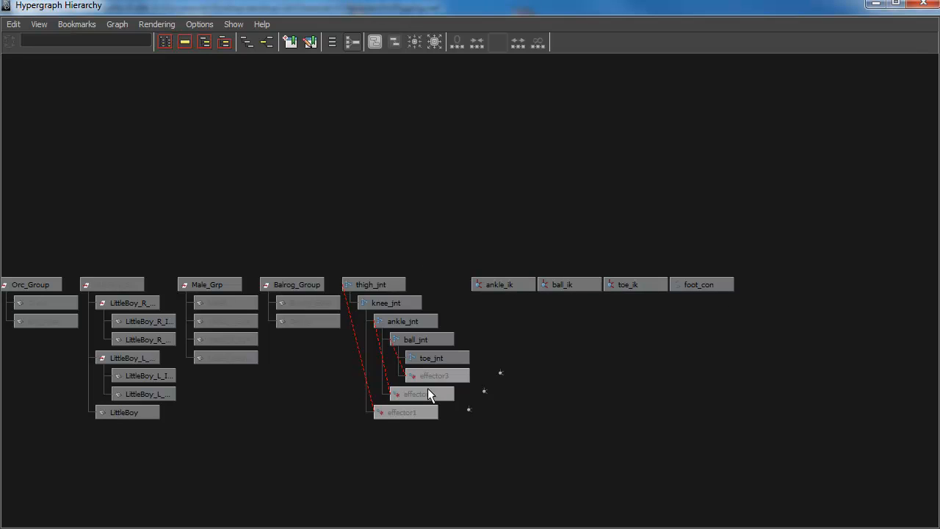
{"action": "left_click", "coordinate": [875, 4]}
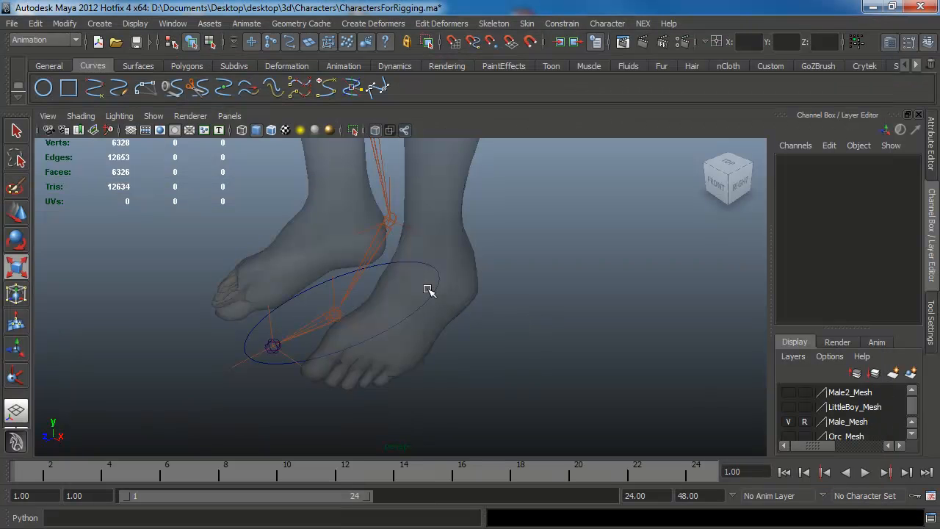
- Parent the ankle, ball and toe IK handles under the foot_con curve
{"action": "left_click", "coordinate": [369, 237]}
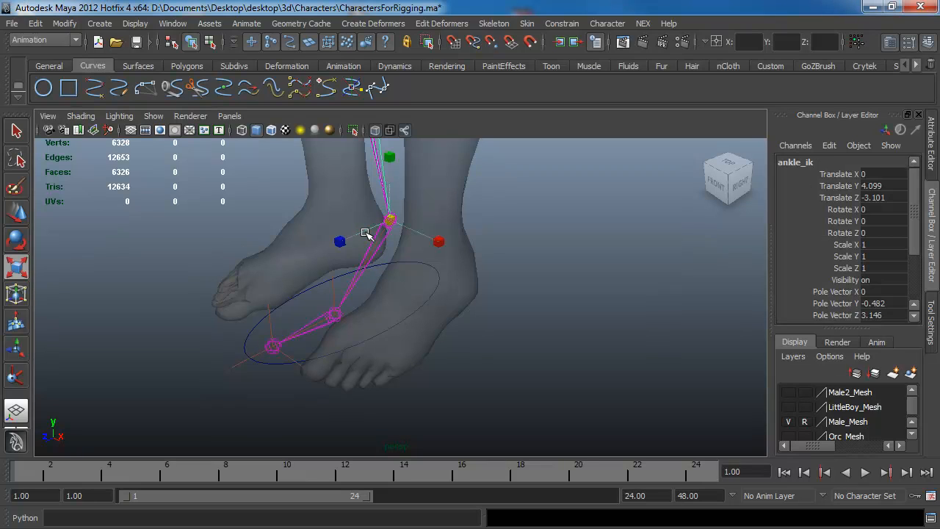
{"action": "key", "text": "q"}
{"action": "left_click", "coordinate": [332, 285], "text": "shift"}
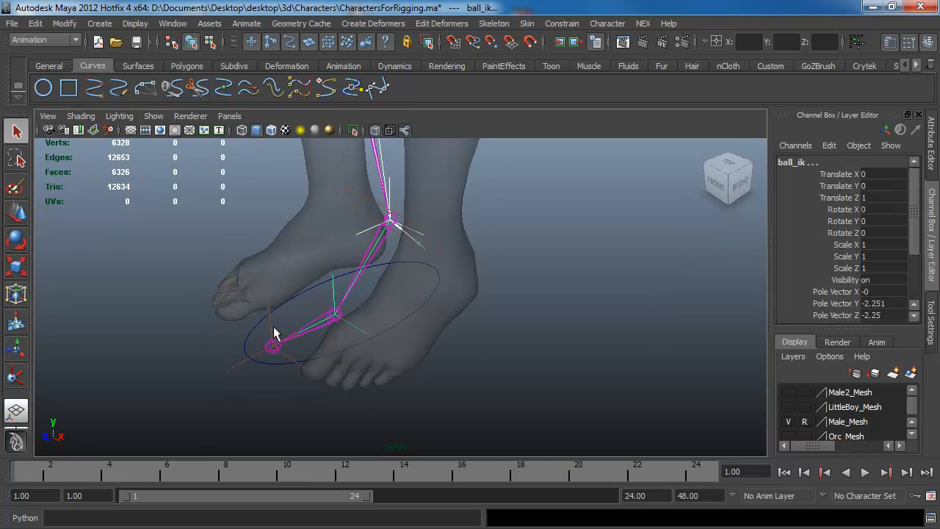
{"action": "left_click", "coordinate": [267, 310], "text": "shift"}
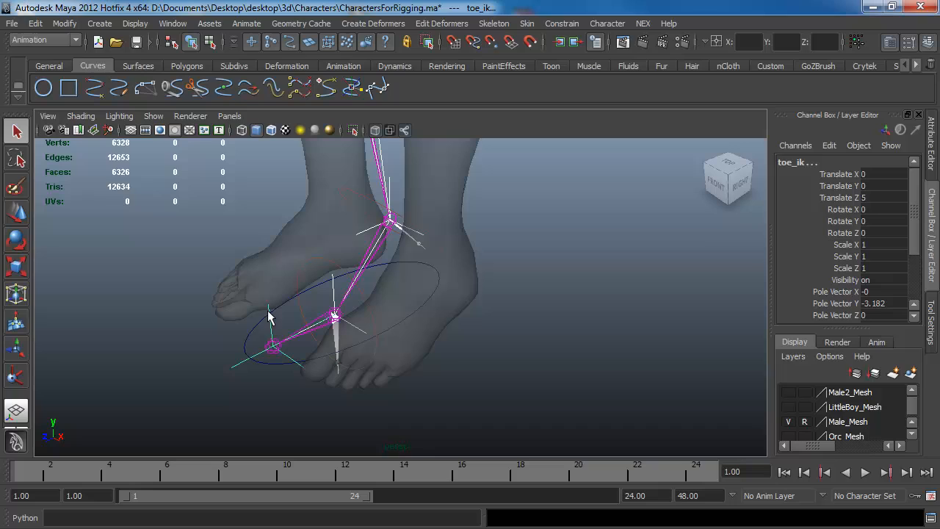
{"action": "left_click", "coordinate": [253, 345], "text": "shift"}
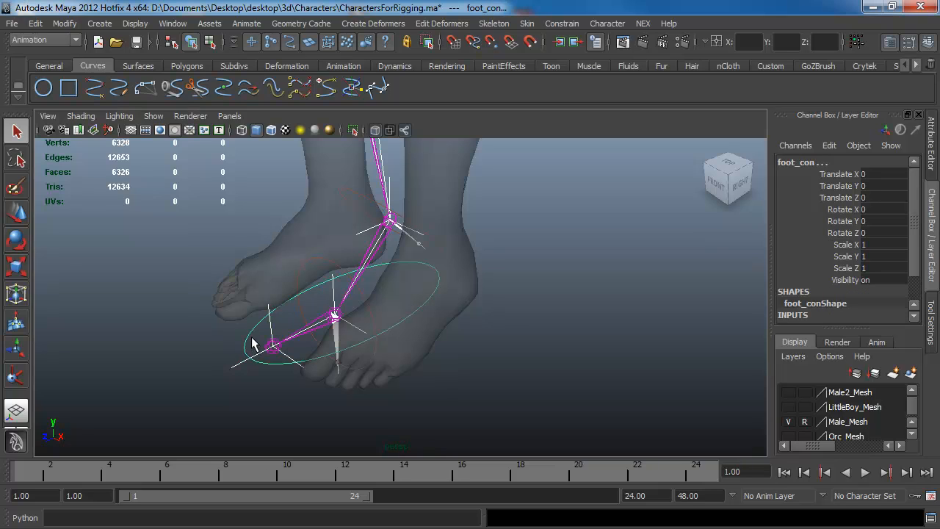
{"action": "left_click", "coordinate": [36, 23]}
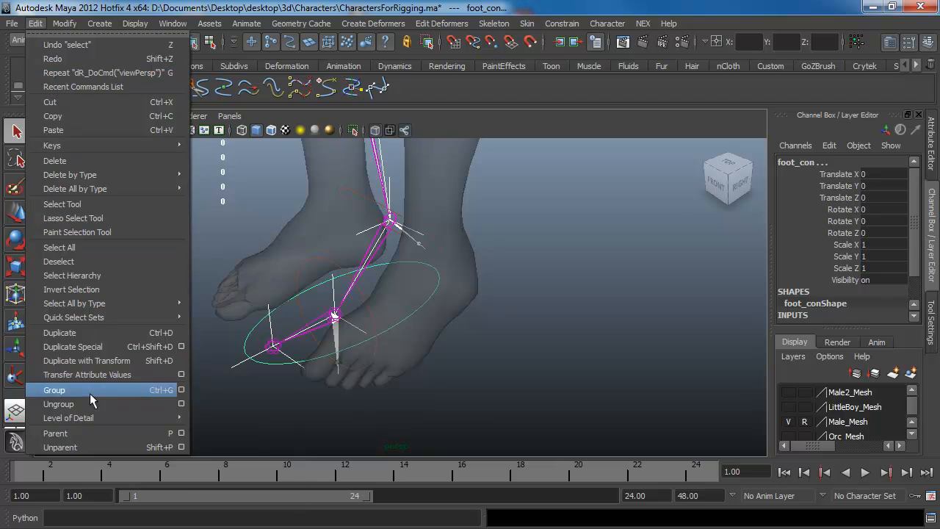
{"action": "left_click", "coordinate": [73, 433]}
- Test how the leg follows foot_con by moving the curve along Z, undo the moves, and clear the selection
{"action": "mouse_move", "coordinate": [200, 385]}
{"action": "left_mouse_down", "text": "alt"}
{"action": "mouse_move", "coordinate": [214, 348]}
{"action": "mouse_move", "coordinate": [203, 386]}
{"action": "mouse_move", "coordinate": [213, 391]}
{"action": "left_mouse_up", "text": "alt"}
{"action": "left_click", "coordinate": [216, 349]}
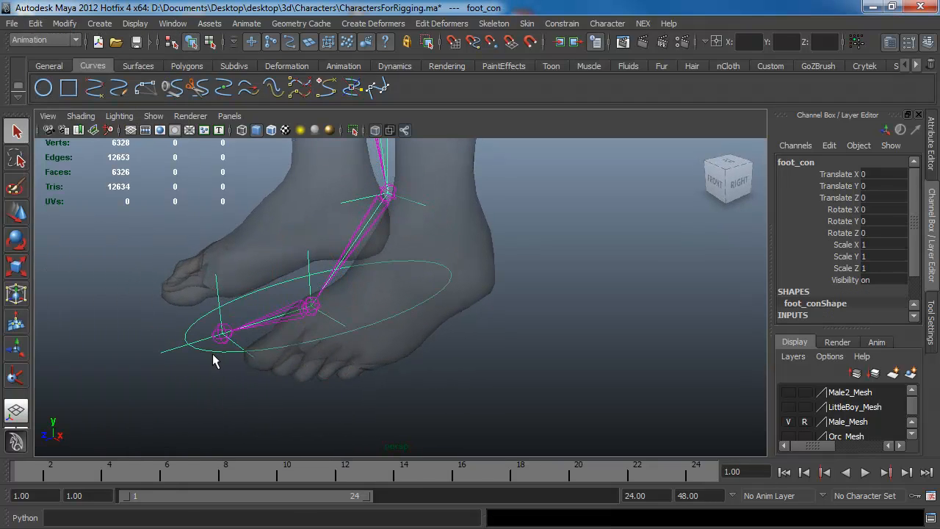
{"action": "left_click_drag", "start_coordinate": [212, 353], "coordinate": [334, 378], "text": "alt"}
{"action": "key", "text": "w"}
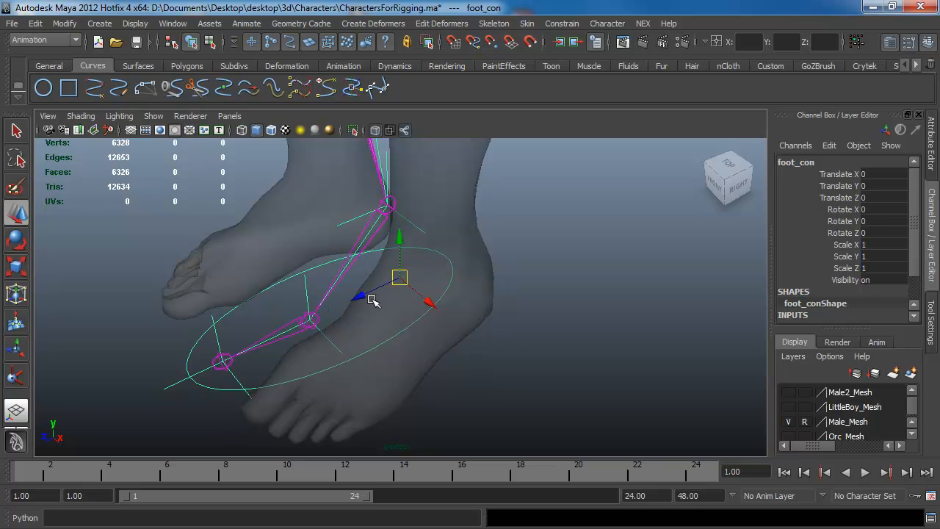
{"action": "left_click_drag", "start_coordinate": [370, 299], "coordinate": [595, 255]}
{"action": "key", "text": "ctrl+z"}
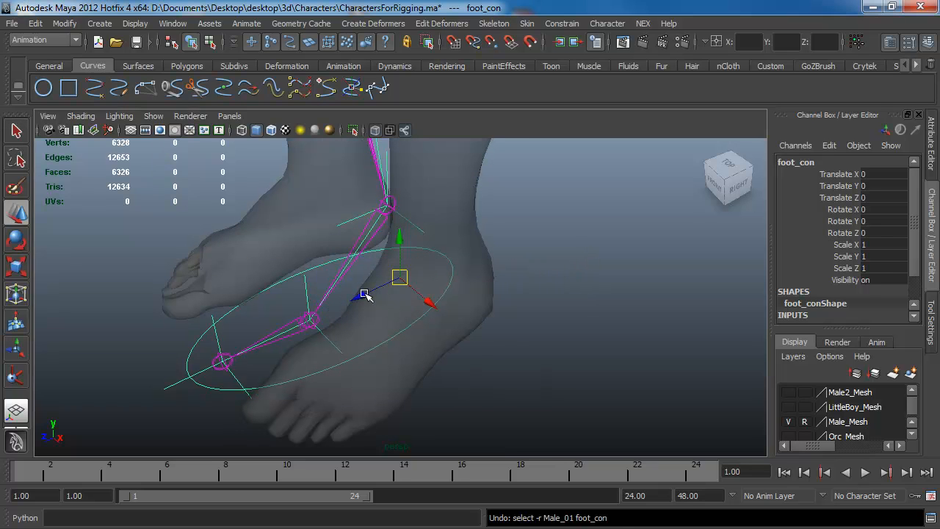
{"action": "left_click_drag", "start_coordinate": [360, 295], "coordinate": [223, 389]}
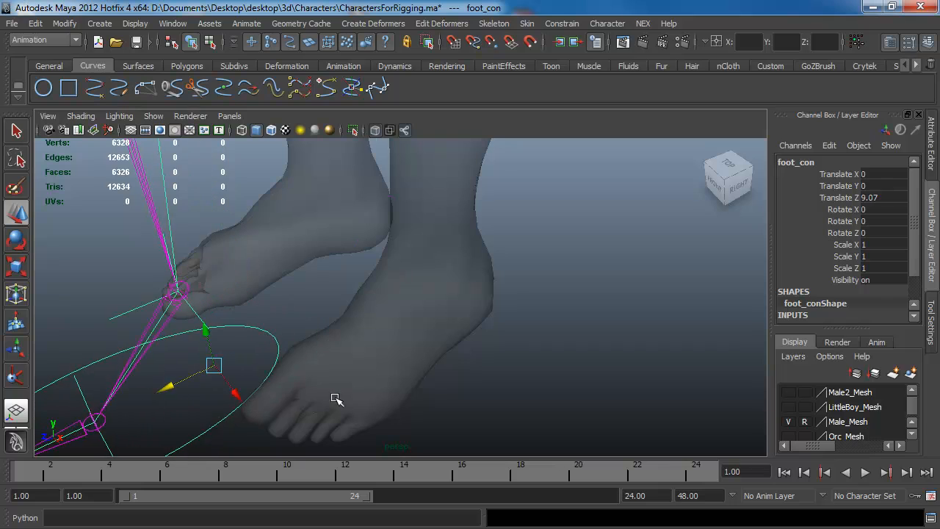
{"action": "left_click_drag", "start_coordinate": [336, 399], "coordinate": [504, 325], "text": "alt"}
{"action": "key", "text": "ctrl+z"}
{"action": "right_click_drag", "start_coordinate": [504, 326], "coordinate": [357, 273], "text": "alt"}
{"action": "left_click_drag", "start_coordinate": [357, 272], "coordinate": [387, 268], "text": "alt"}
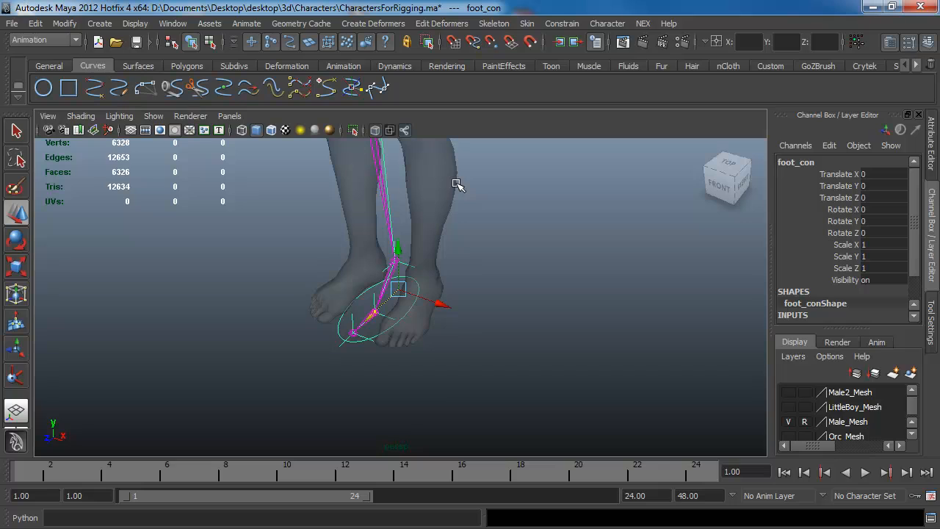
{"action": "left_click", "coordinate": [470, 249]}
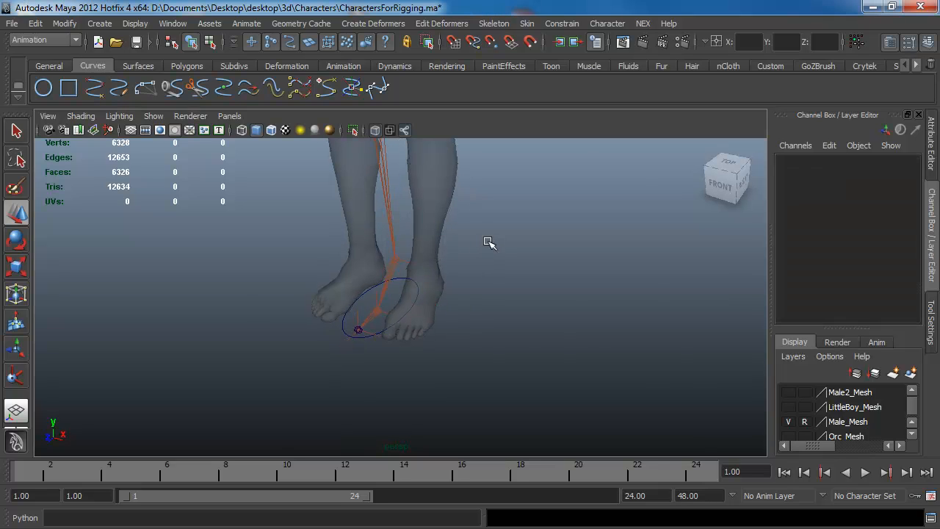
- From the front view, group thigh_jnt and foot_con together using the Hypergraph Hierarchy
{"action": "key", "text": "space"}
{"action": "left_click_drag", "start_coordinate": [489, 247], "coordinate": [497, 296]}
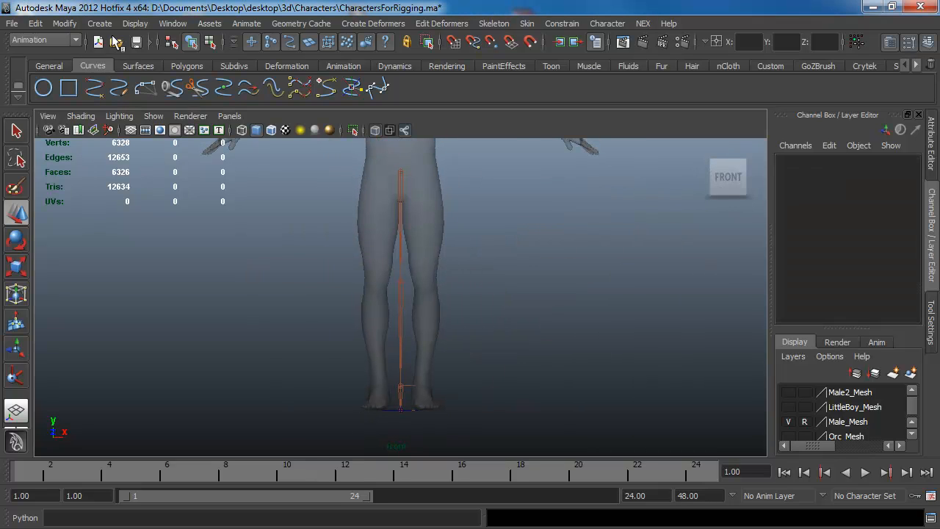
{"action": "left_click", "coordinate": [157, 21]}
{"action": "left_click", "coordinate": [207, 159]}
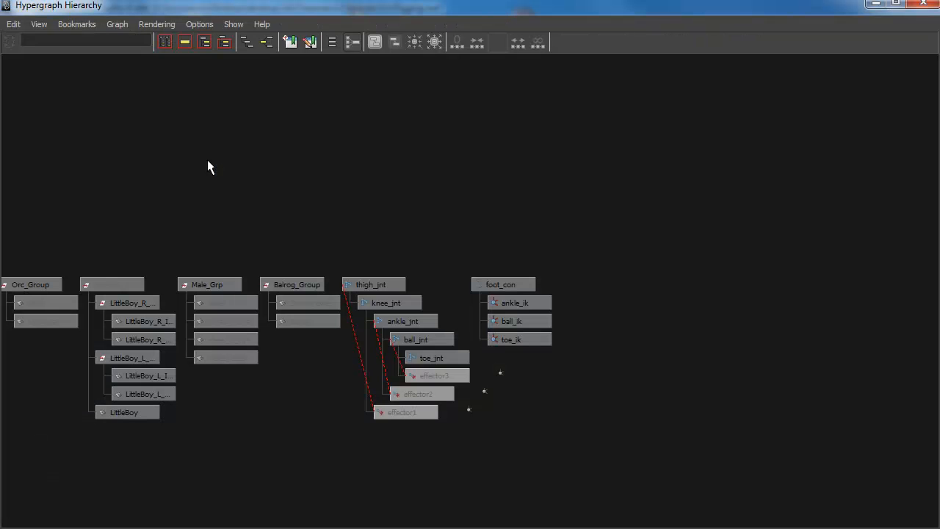
{"action": "left_click_drag", "start_coordinate": [609, 231], "coordinate": [357, 284]}
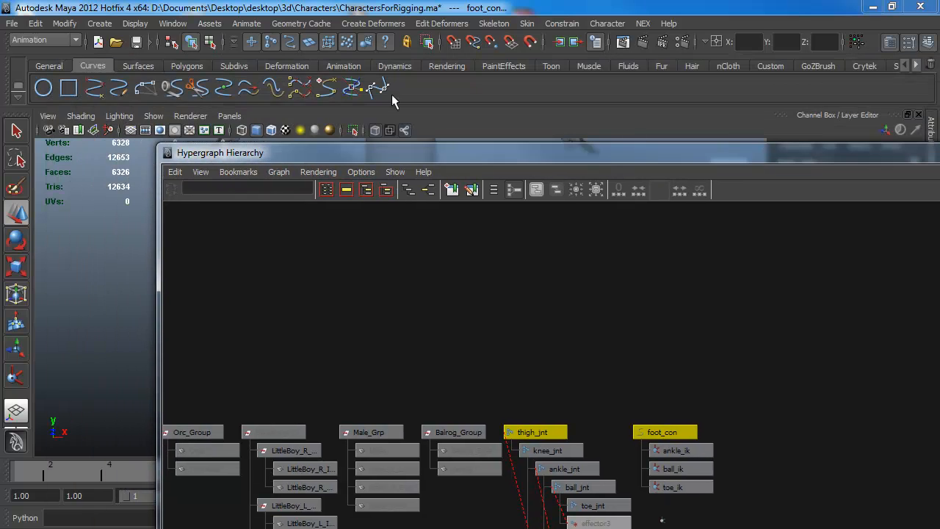
{"action": "left_click", "coordinate": [40, 23]}
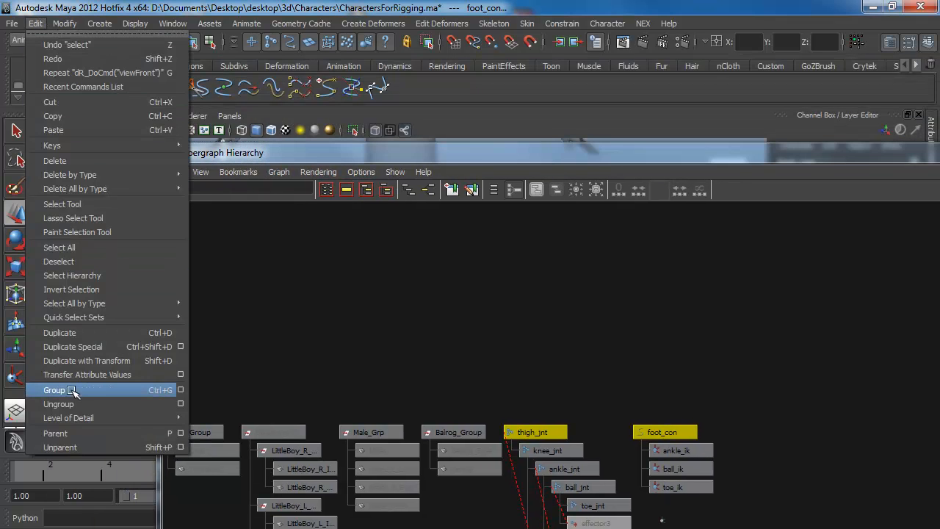
{"action": "left_click", "coordinate": [73, 388]}
- Put the Hypergraph window away and move the new group to about 3.882 in X, centred in the character's left leg
{"action": "left_click_drag", "start_coordinate": [613, 156], "coordinate": [479, 14]}
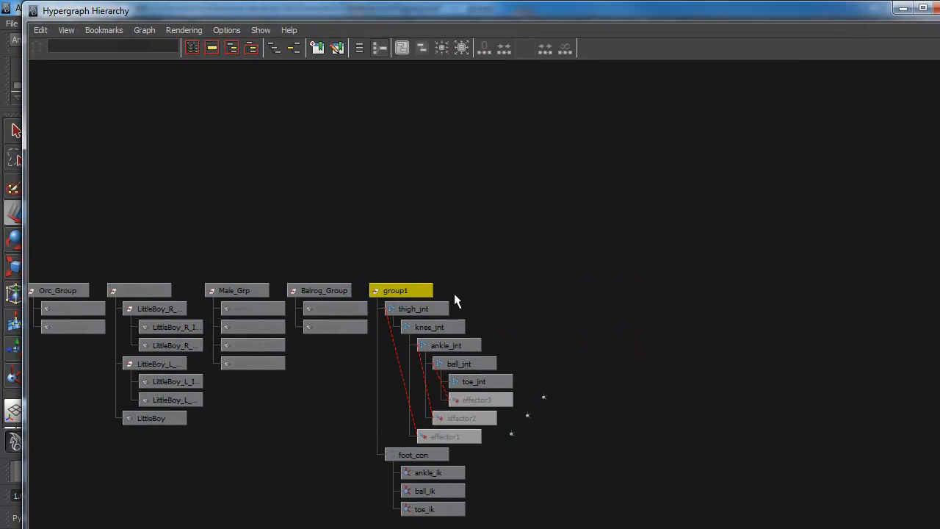
{"action": "left_click", "coordinate": [903, 8]}
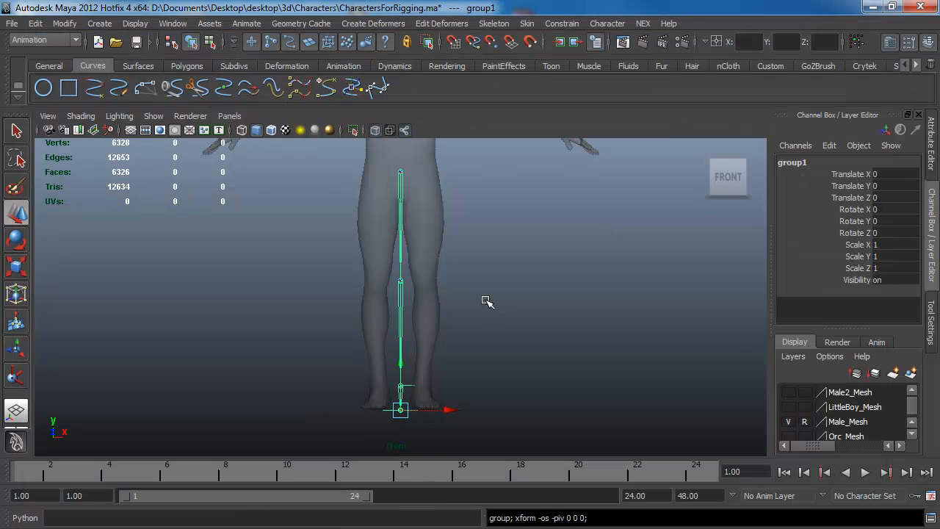
{"action": "left_click_drag", "start_coordinate": [451, 413], "coordinate": [475, 417]}
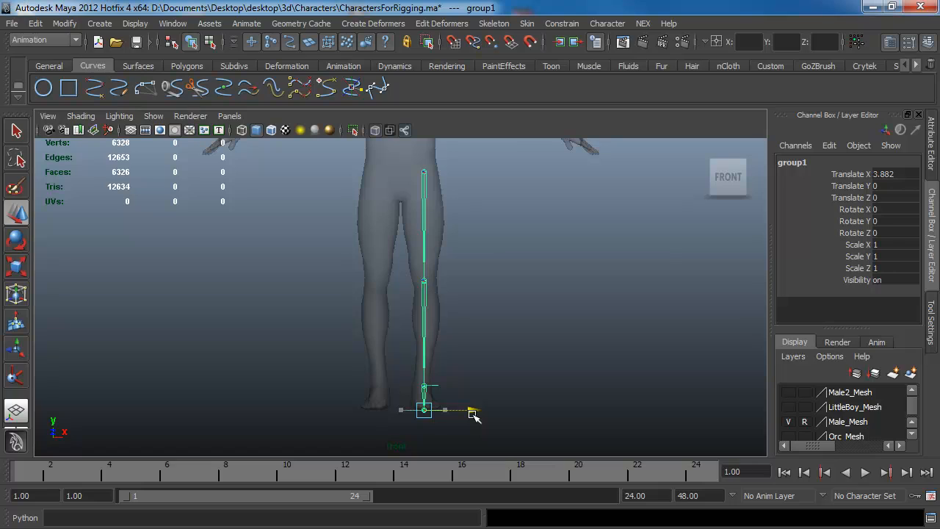
- Duplicate the leg group once with Duplicate Special, using reset settings with Duplicate input graph enabled, and close the options
{"action": "left_click", "coordinate": [35, 23]}
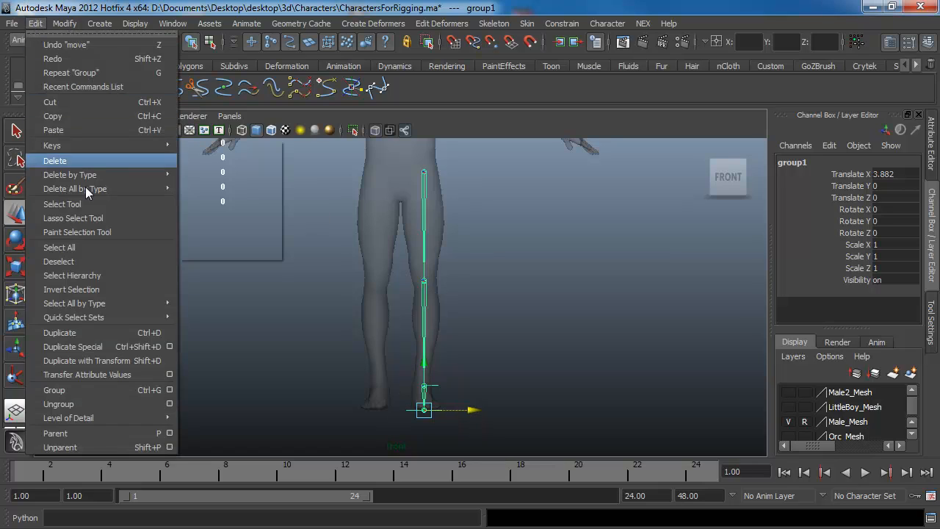
{"action": "left_click", "coordinate": [170, 347]}
{"action": "left_click", "coordinate": [421, 137]}
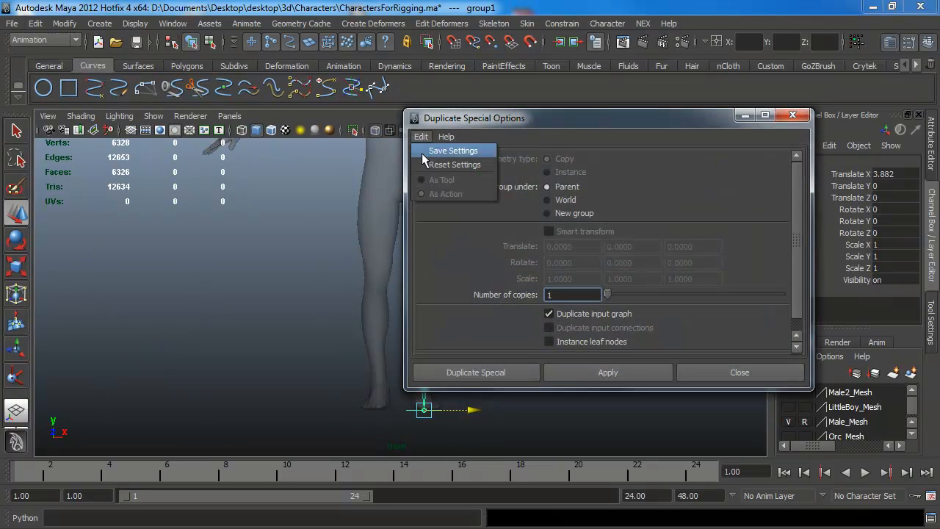
{"action": "left_click", "coordinate": [426, 164]}
{"action": "left_click_drag", "start_coordinate": [514, 118], "coordinate": [479, 60]}
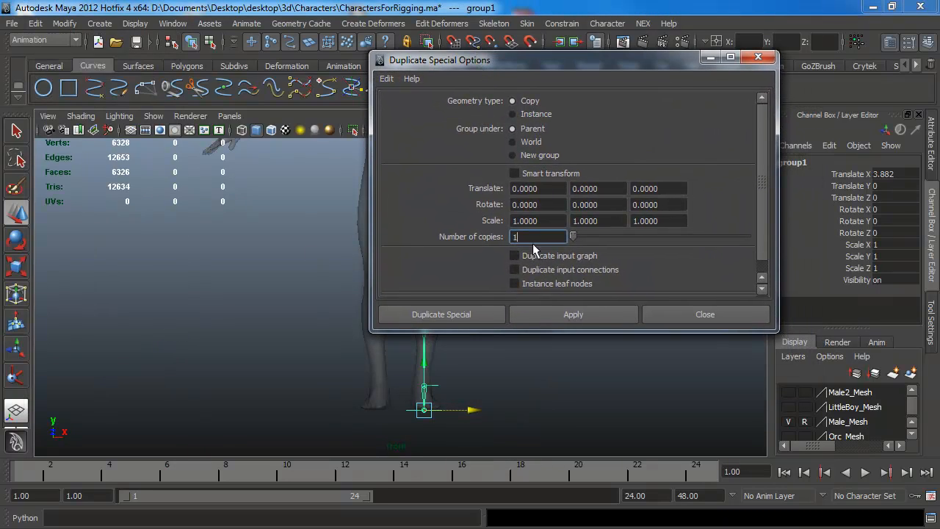
{"action": "left_click", "coordinate": [514, 256]}
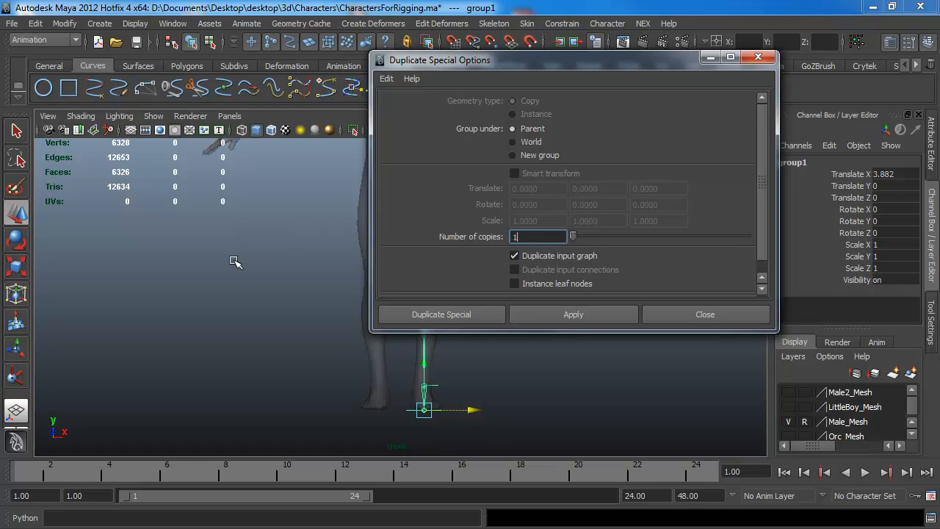
{"action": "left_click", "coordinate": [598, 314]}
{"action": "left_click", "coordinate": [663, 316]}
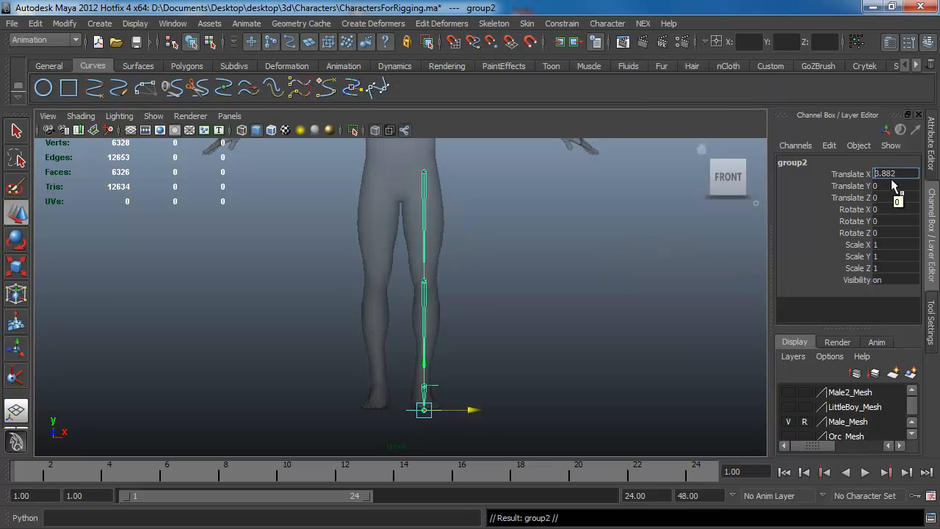
- Set the duplicated group's Translate X to -3.882 and clear the selection
{"action": "key", "text": "Return"}
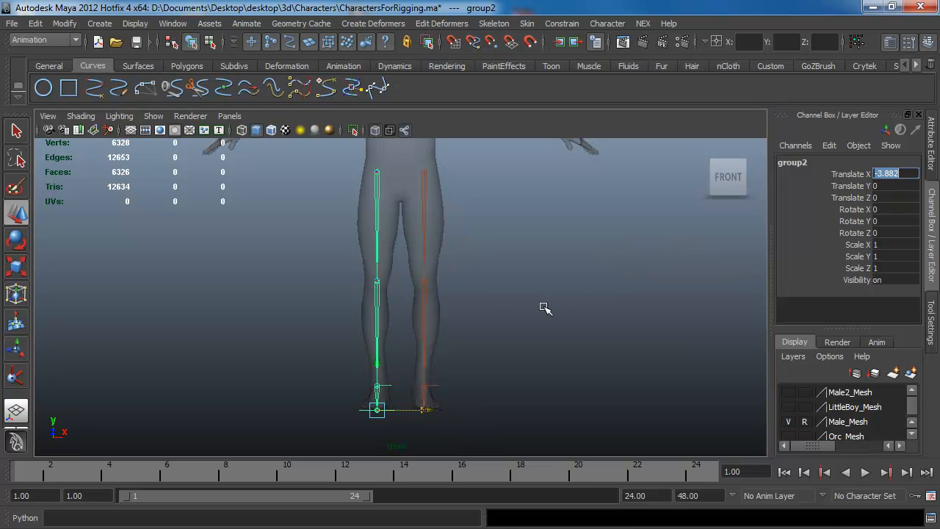
{"action": "left_click", "coordinate": [541, 284]}
- Examine both legs' joint chains and foot controls against the mesh in the perspective view
{"action": "key", "text": "space"}
{"action": "left_click_drag", "start_coordinate": [542, 284], "coordinate": [494, 343]}
{"action": "middle_click_drag", "start_coordinate": [494, 344], "coordinate": [497, 286], "text": "alt"}
{"action": "right_click_drag", "start_coordinate": [497, 285], "coordinate": [763, 455], "text": "alt"}
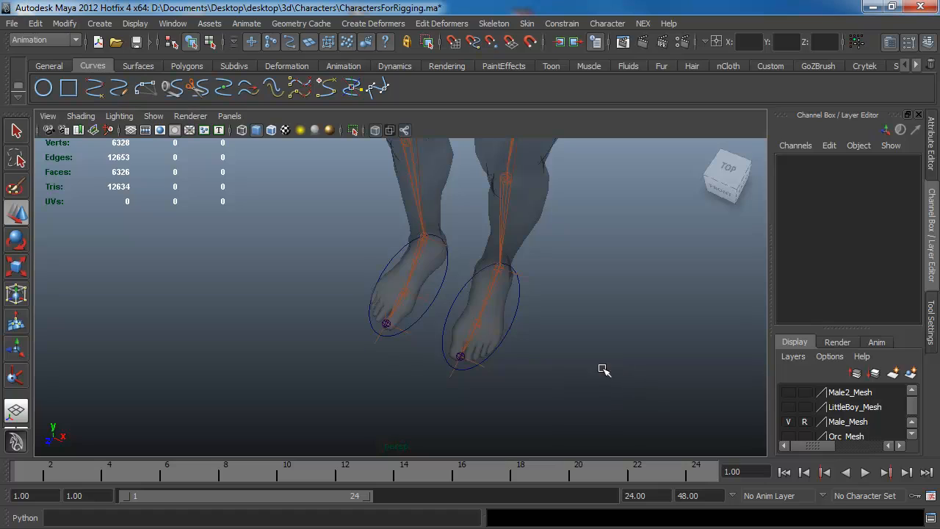
{"action": "middle_click_drag", "start_coordinate": [499, 326], "coordinate": [489, 416], "text": "alt"}
{"action": "left_click_drag", "start_coordinate": [491, 416], "coordinate": [472, 259], "text": "alt"}
{"action": "middle_click_drag", "start_coordinate": [473, 258], "coordinate": [461, 354], "text": "alt"}
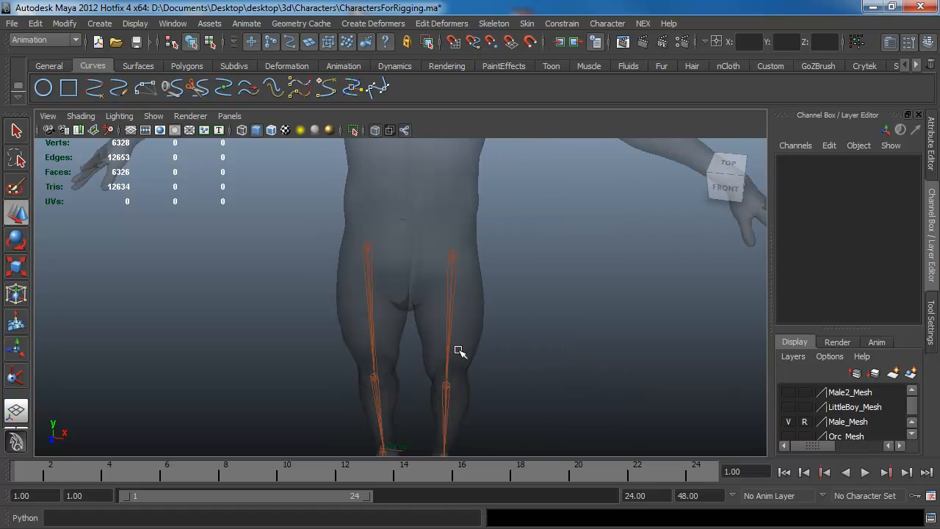
- Place the Hypergraph Hierarchy beside the viewport and check which leg group1 and group2 each belong to
{"action": "left_click", "coordinate": [453, 252]}
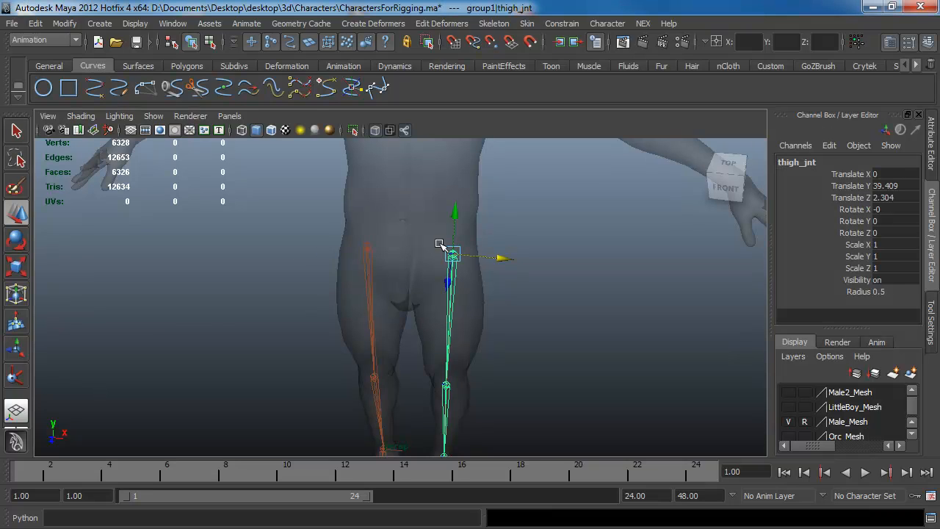
{"action": "left_click", "coordinate": [172, 23]}
{"action": "left_click", "coordinate": [213, 158]}
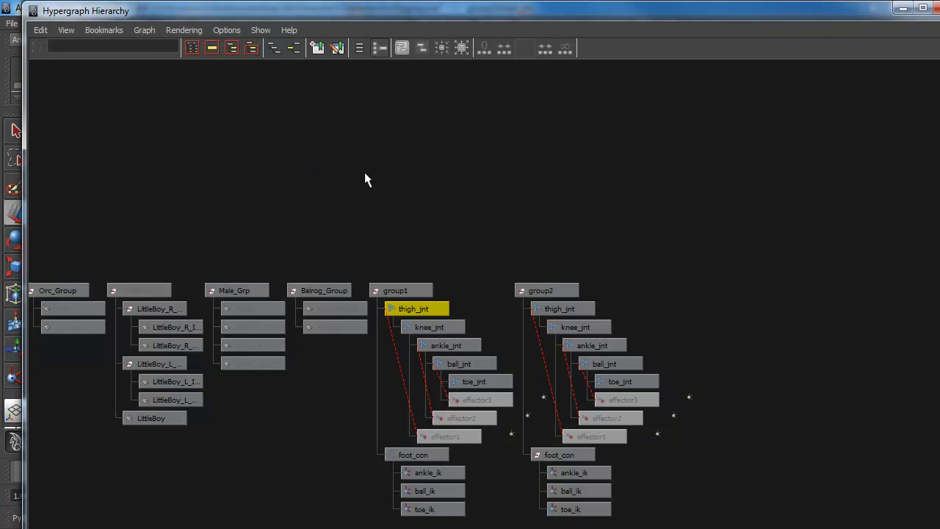
{"action": "left_click_drag", "start_coordinate": [619, 20], "coordinate": [647, 85]}
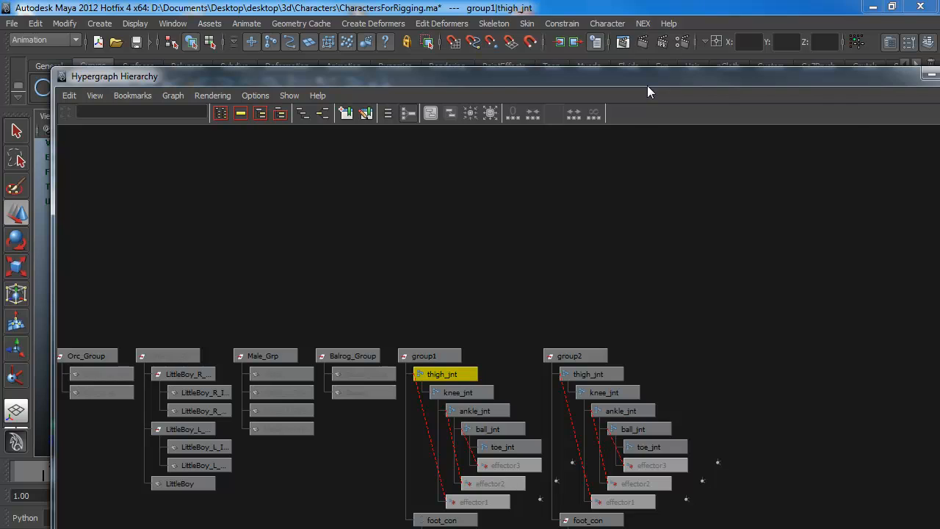
{"action": "key", "text": "super+Right"}
{"action": "left_click", "coordinate": [855, 292]}
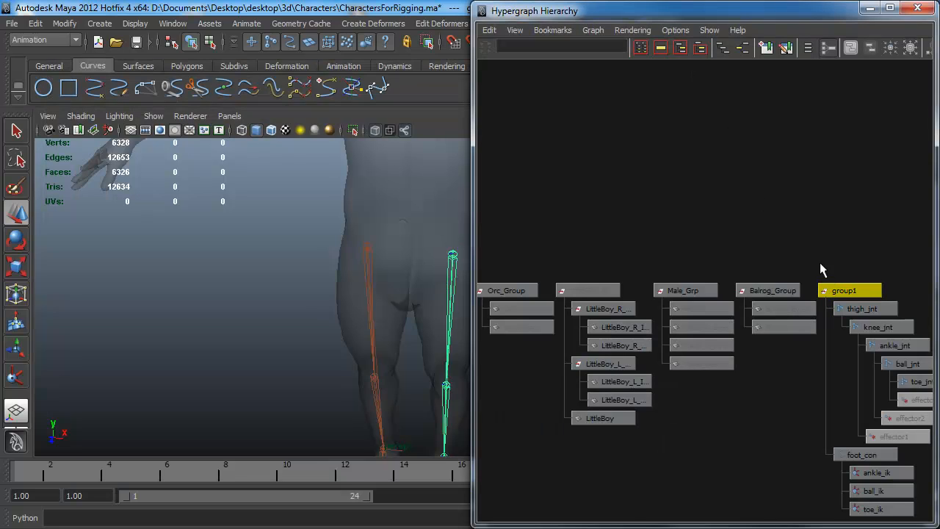
{"action": "middle_click_drag", "start_coordinate": [819, 263], "coordinate": [531, 240], "text": "alt"}
{"action": "left_click", "coordinate": [705, 268]}
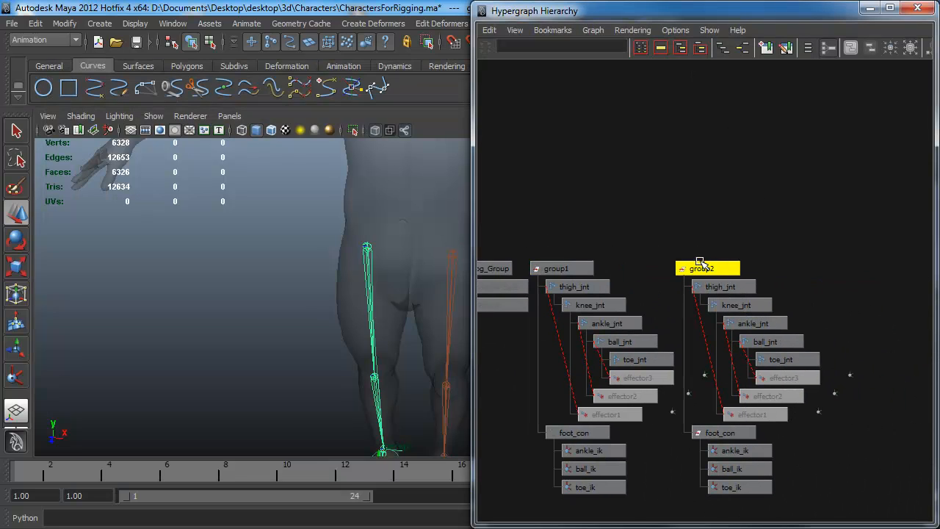
- Prefix every name in the group1 hierarchy with L_
{"action": "left_click", "coordinate": [572, 268]}
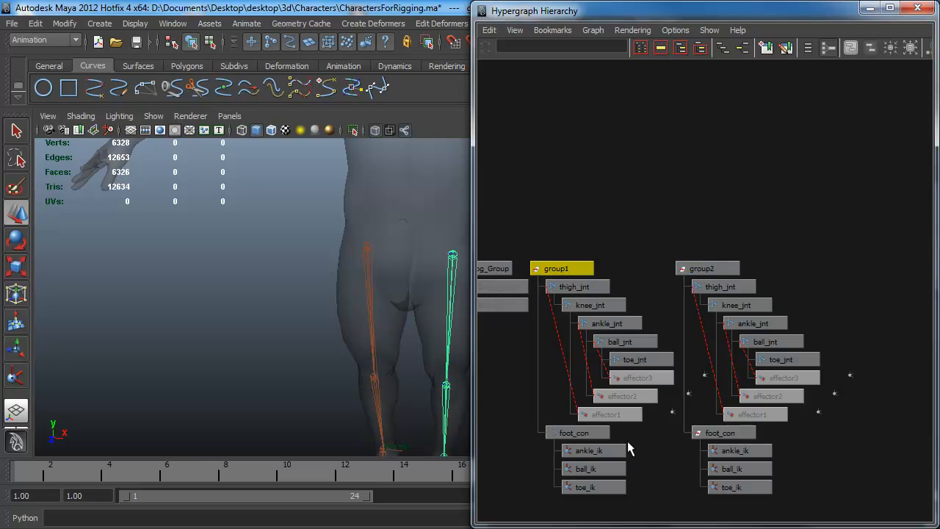
{"action": "left_click", "coordinate": [65, 24]}
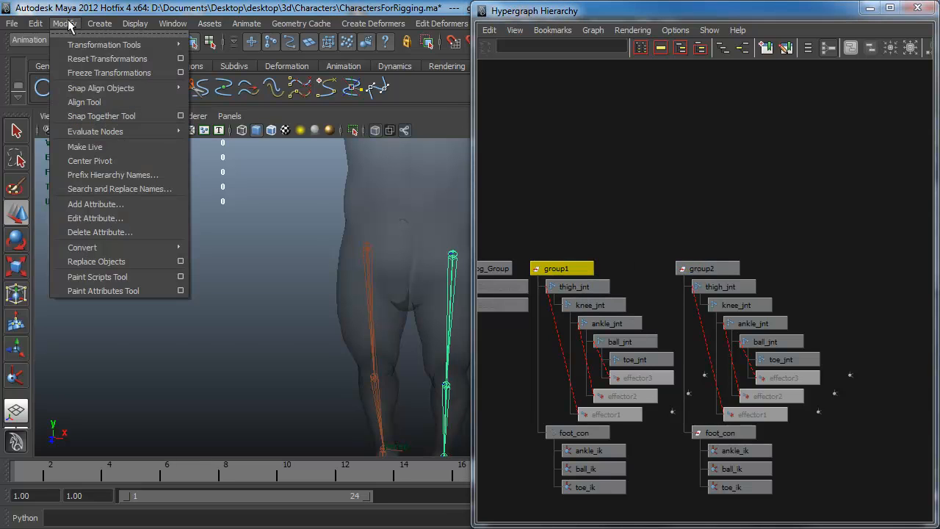
{"action": "left_click", "coordinate": [122, 175]}
{"action": "type", "text": "L_"}
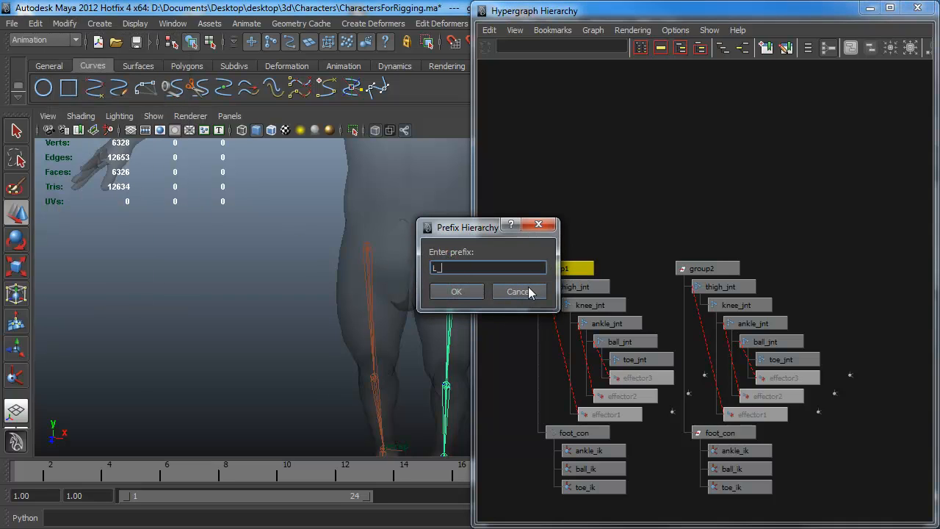
{"action": "left_click", "coordinate": [458, 291]}
- Prefix every name in the group2 hierarchy with R_ and close the Hypergraph Hierarchy
{"action": "left_click", "coordinate": [731, 270]}
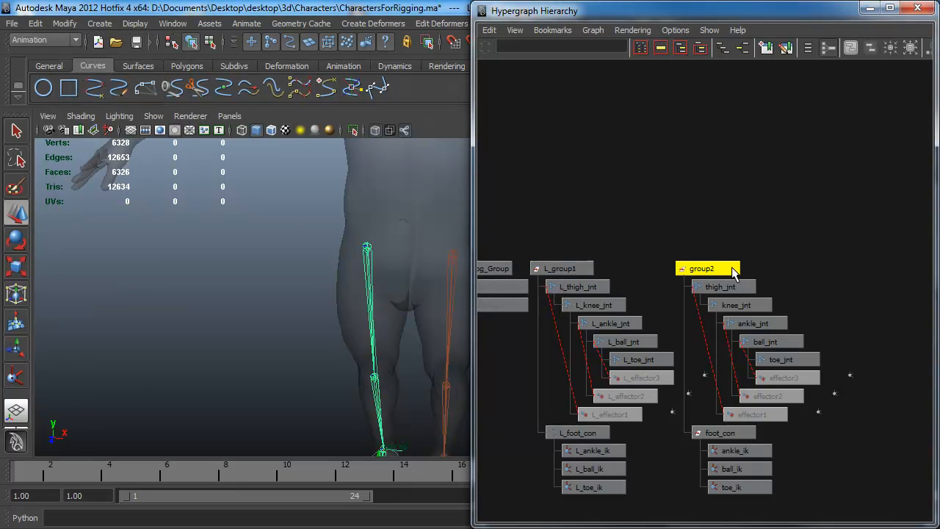
{"action": "left_click", "coordinate": [65, 23]}
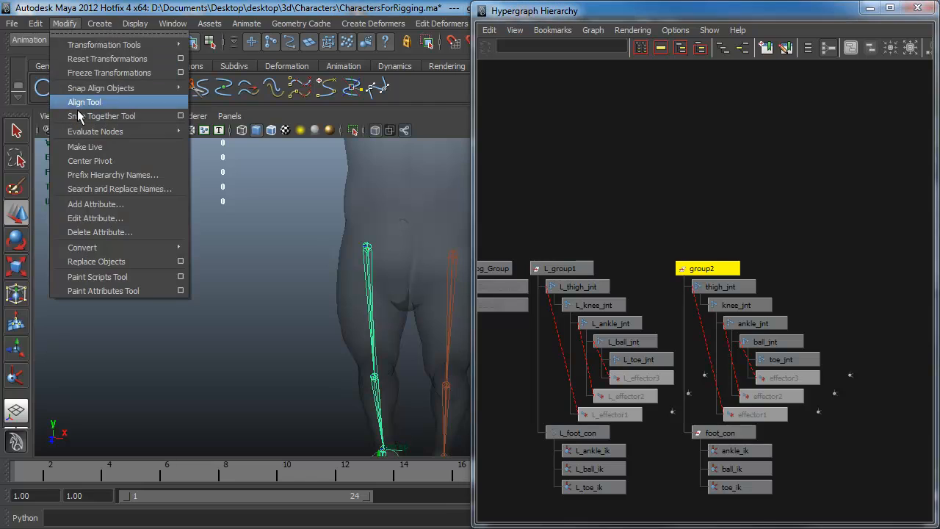
{"action": "left_click", "coordinate": [89, 174]}
{"action": "type", "text": "R_"}
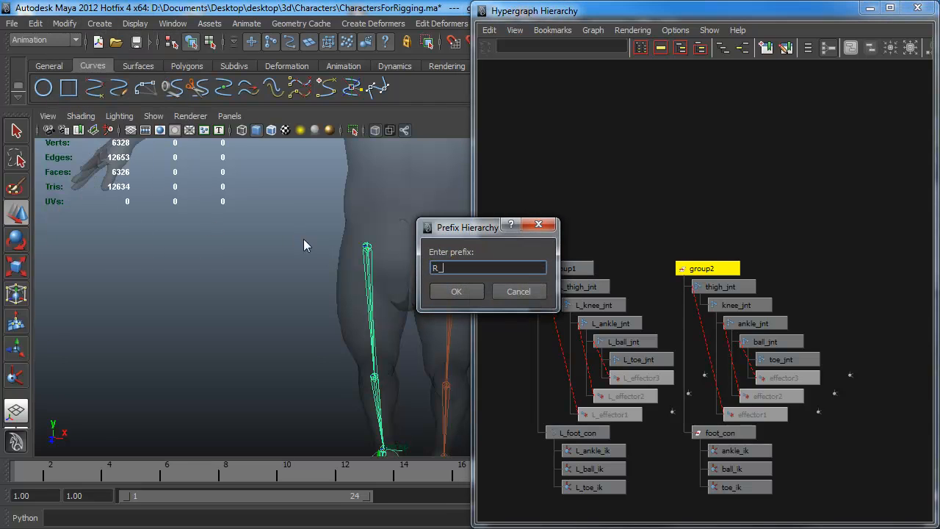
{"action": "left_click", "coordinate": [455, 291]}
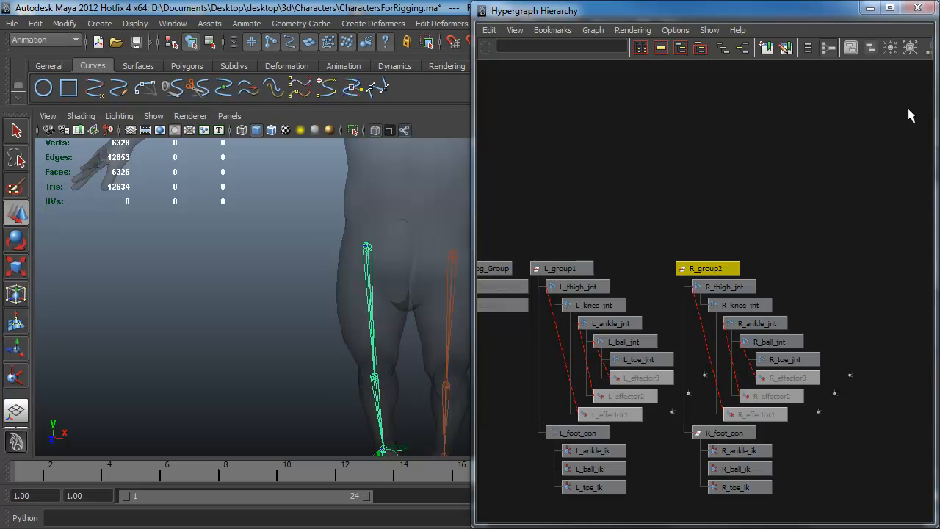
{"action": "left_click", "coordinate": [920, 9]}
- Set up the Joint Tool in the side view above the leg chain, with Orient Joint to World enabled
{"action": "left_click_drag", "start_coordinate": [553, 264], "coordinate": [527, 260], "text": "alt"}
{"action": "key", "text": "space"}
{"action": "scroll", "coordinate": [390, 221], "scroll_direction": "down", "scroll_amount": 2}
{"action": "middle_click_drag", "start_coordinate": [382, 250], "coordinate": [367, 421], "text": "alt"}
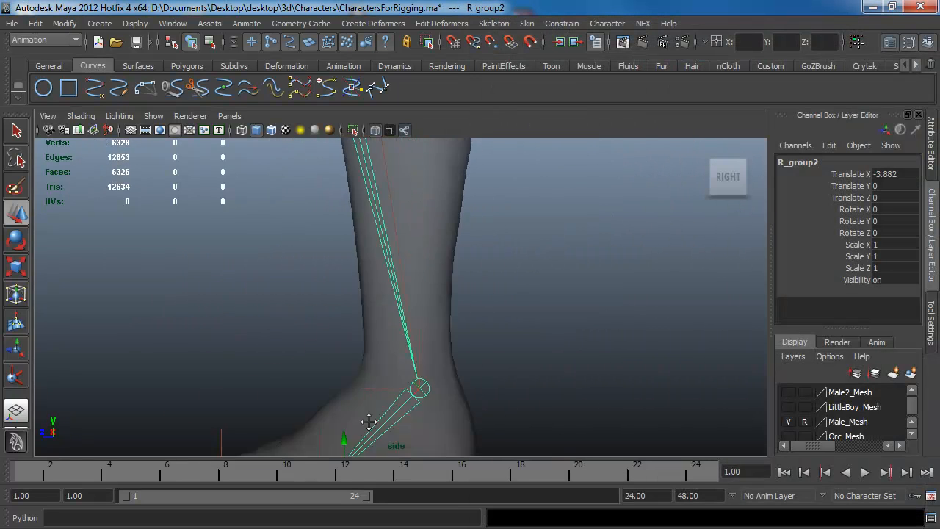
{"action": "middle_click_drag", "start_coordinate": [463, 229], "coordinate": [465, 458], "text": "alt"}
{"action": "middle_click_drag", "start_coordinate": [429, 262], "coordinate": [459, 441], "text": "alt"}
{"action": "middle_click_drag", "start_coordinate": [371, 250], "coordinate": [411, 443], "text": "alt"}
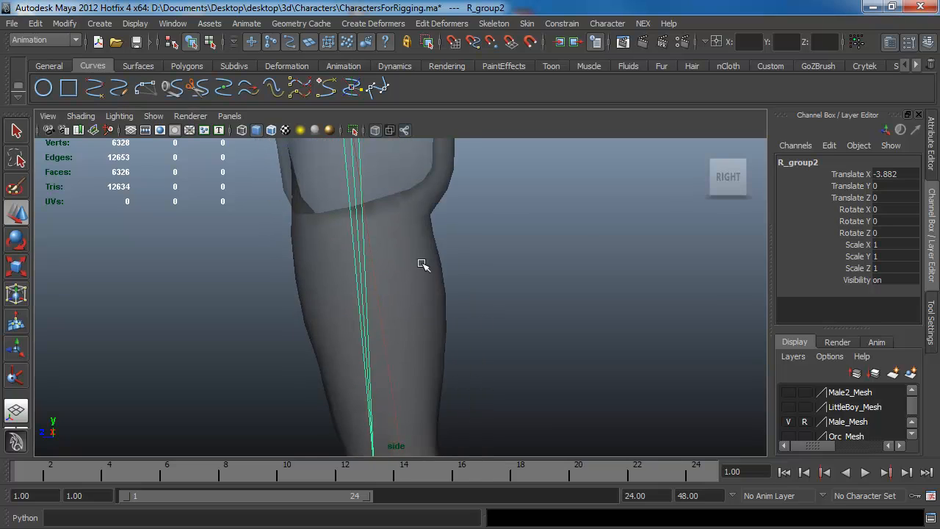
{"action": "scroll", "coordinate": [431, 334], "scroll_direction": "down", "scroll_amount": 1}
{"action": "middle_click_drag", "start_coordinate": [424, 153], "coordinate": [375, 368], "text": "alt"}
{"action": "middle_click_drag", "start_coordinate": [369, 239], "coordinate": [369, 291], "text": "alt"}
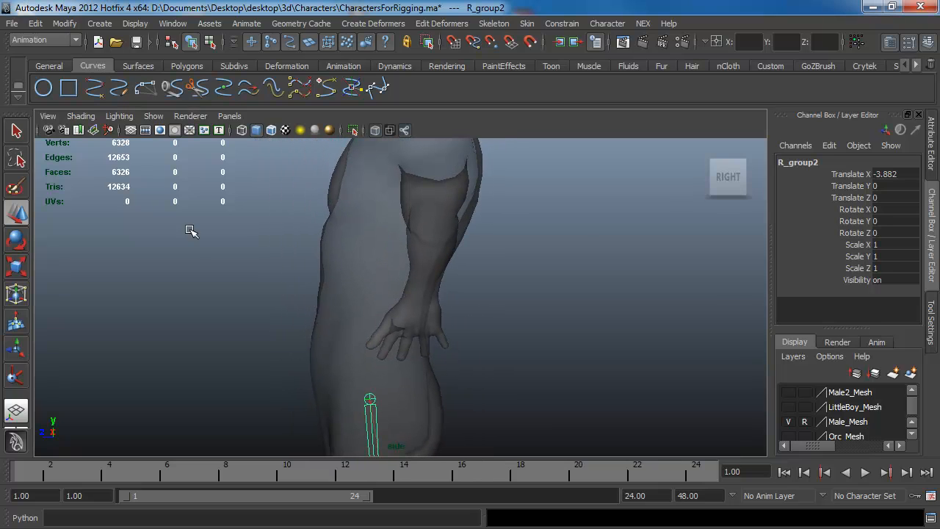
{"action": "left_click", "coordinate": [354, 67]}
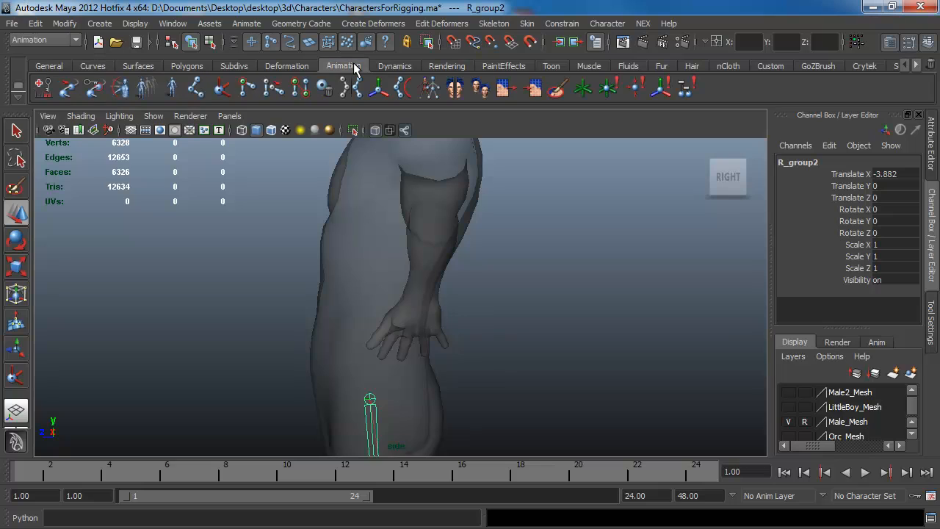
{"action": "left_click", "coordinate": [200, 90]}
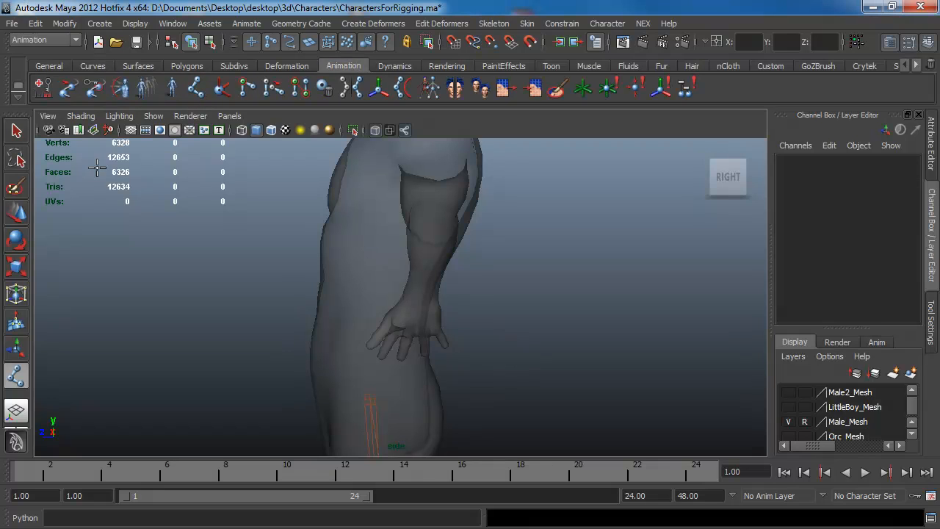
{"action": "double_click", "coordinate": [17, 376]}
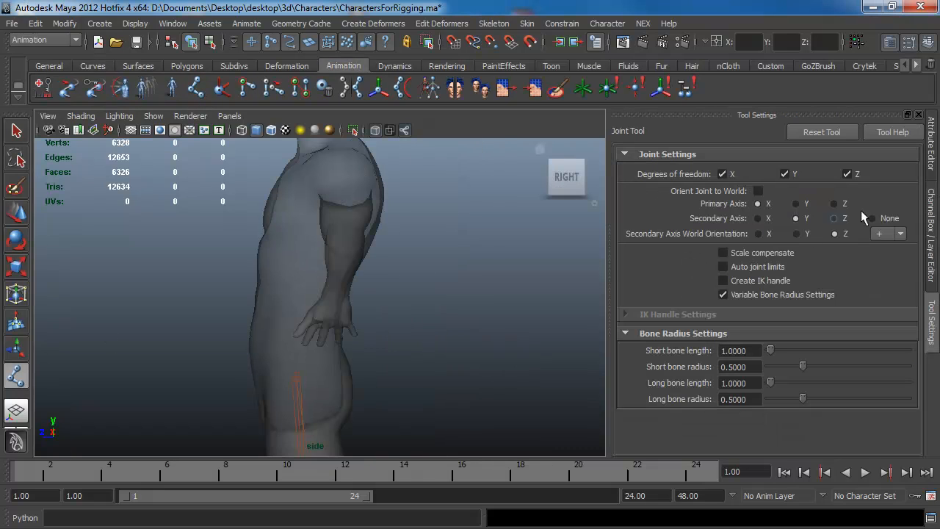
{"action": "left_click", "coordinate": [758, 191]}
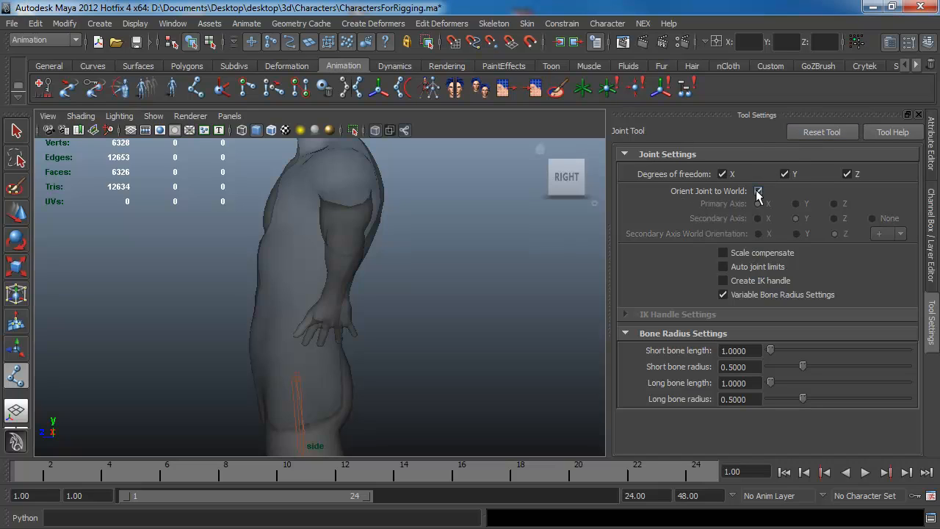
- Place a root joint at the pelvis above the thigh joint and four more joints up the lower back
{"action": "right_click_drag", "start_coordinate": [308, 205], "coordinate": [516, 349], "text": "alt"}
{"action": "middle_click_drag", "start_coordinate": [516, 349], "coordinate": [391, 390], "text": "alt"}
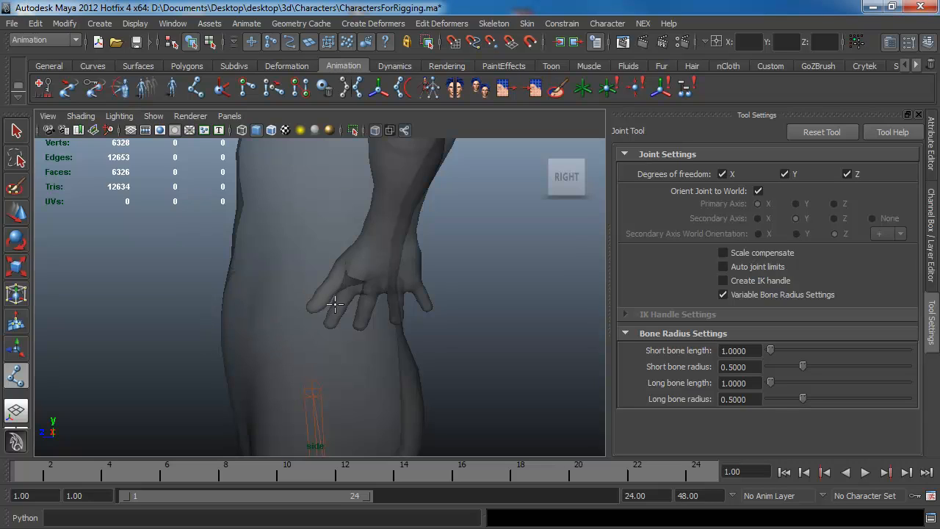
{"action": "left_click", "coordinate": [309, 335]}
{"action": "left_click", "coordinate": [332, 312]}
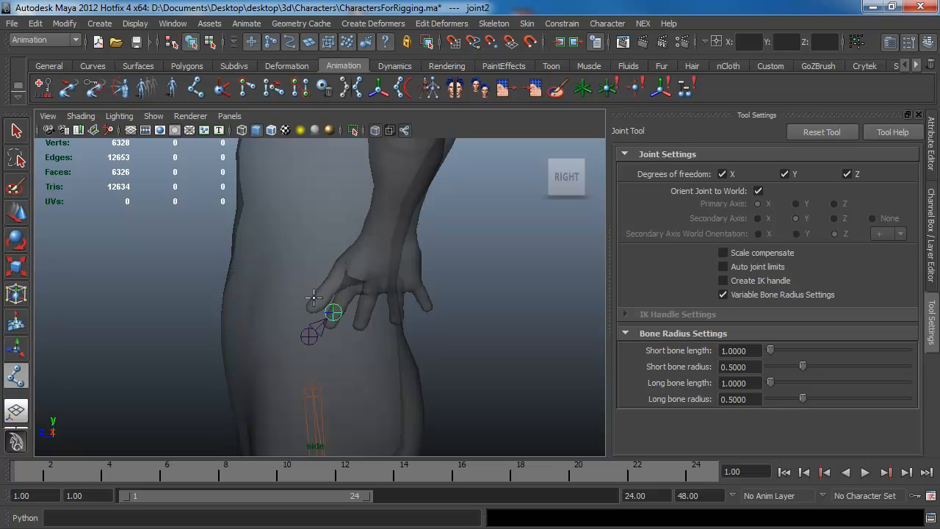
{"action": "left_click", "coordinate": [306, 295]}
{"action": "left_click", "coordinate": [302, 265]}
{"action": "left_click", "coordinate": [307, 222]}
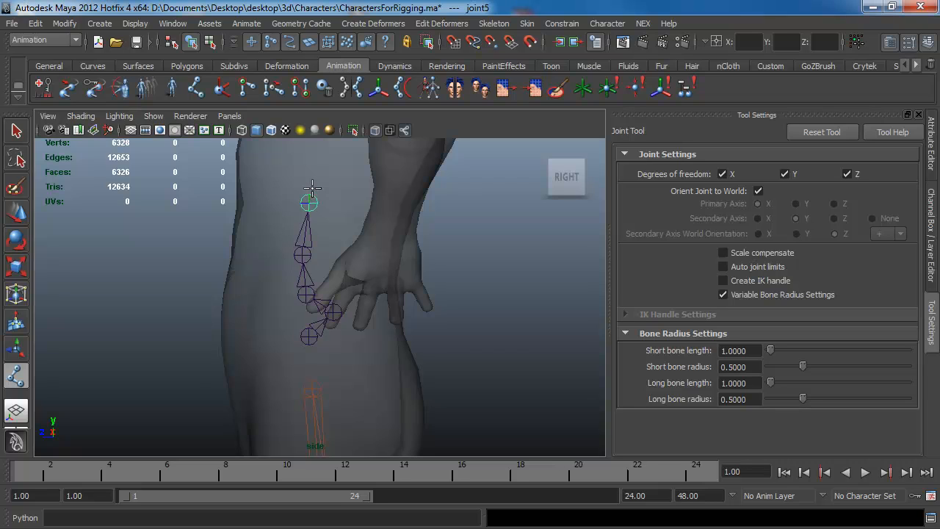
- Continue the spine chain with three joints through the chest and upper back to the base of the neck
{"action": "middle_click_drag", "start_coordinate": [308, 213], "coordinate": [288, 327], "text": "alt"}
{"action": "right_click_drag", "start_coordinate": [289, 329], "coordinate": [239, 256], "text": "alt"}
{"action": "middle_click_drag", "start_coordinate": [296, 252], "coordinate": [298, 284], "text": "alt"}
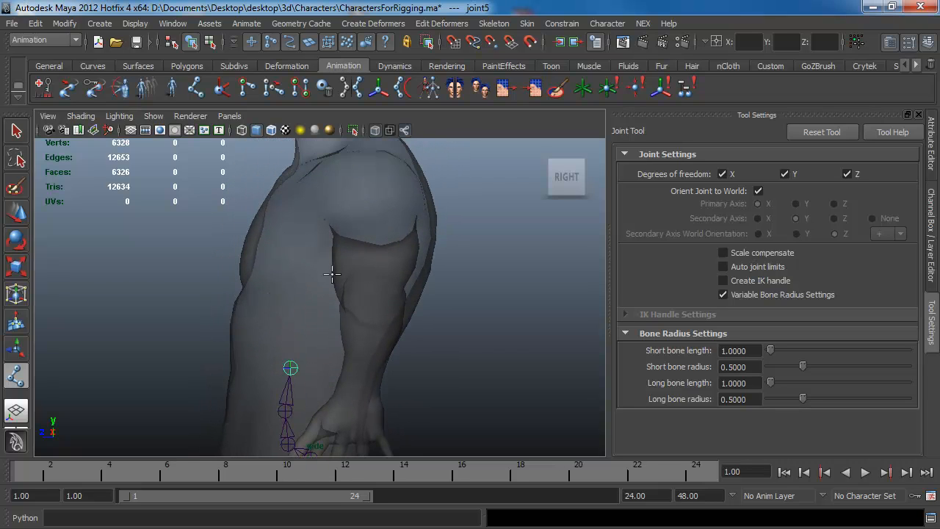
{"action": "left_click", "coordinate": [331, 275]}
{"action": "left_click", "coordinate": [357, 192]}
{"action": "middle_click_drag", "start_coordinate": [323, 197], "coordinate": [346, 292], "text": "alt"}
{"action": "left_click", "coordinate": [342, 283]}
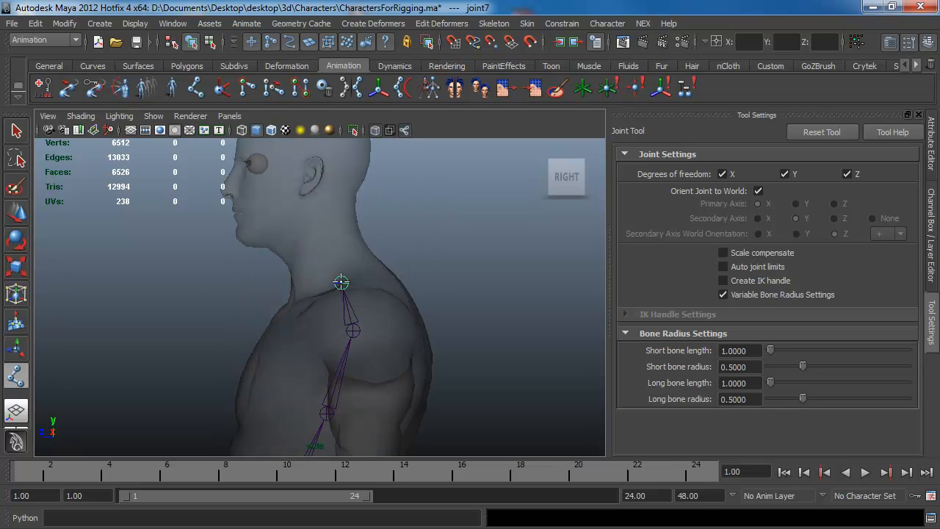
- Extend the chain with a head joint below the ear and an end joint at the top of the skull
{"action": "left_click", "coordinate": [300, 196]}
{"action": "middle_click_drag", "start_coordinate": [351, 217], "coordinate": [354, 334], "text": "alt"}
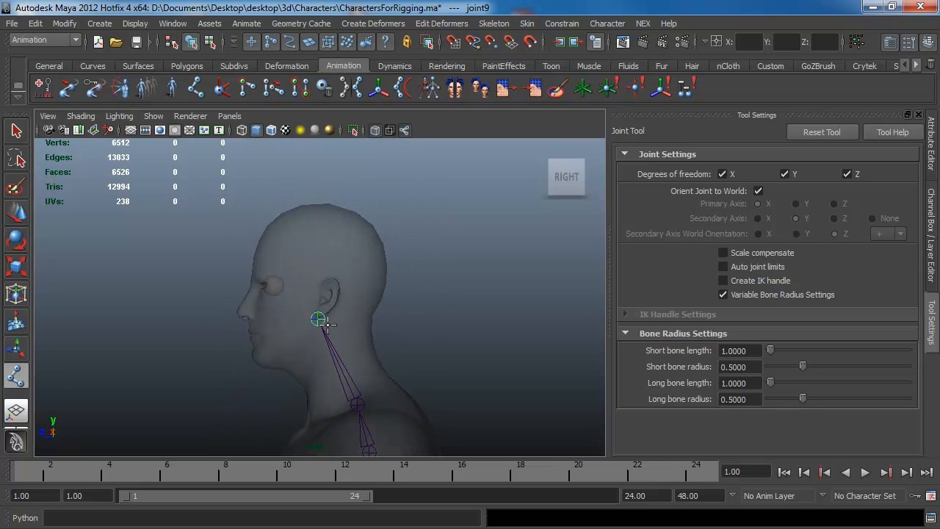
{"action": "left_click", "coordinate": [348, 211]}
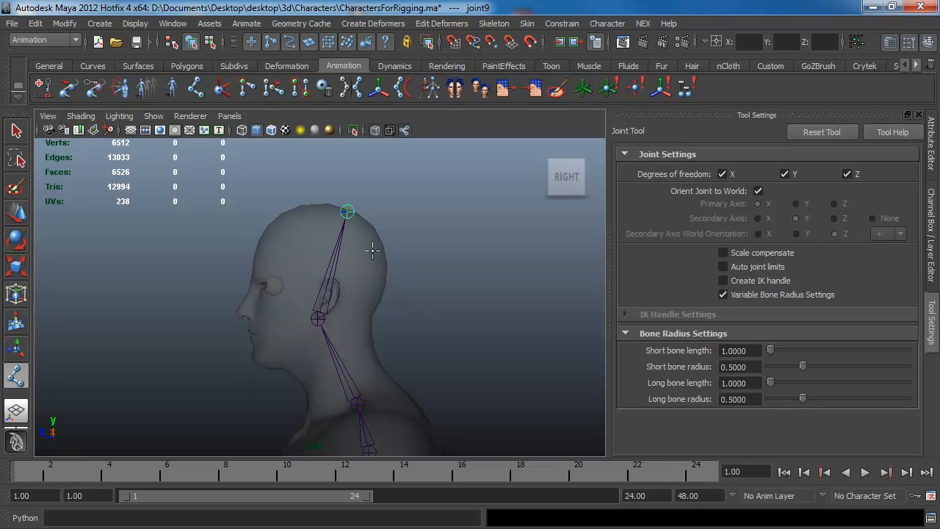
- Branch a jaw joint and a chin end joint off the head joint below the ear
{"action": "right_click_drag", "start_coordinate": [377, 311], "coordinate": [373, 290], "text": "alt"}
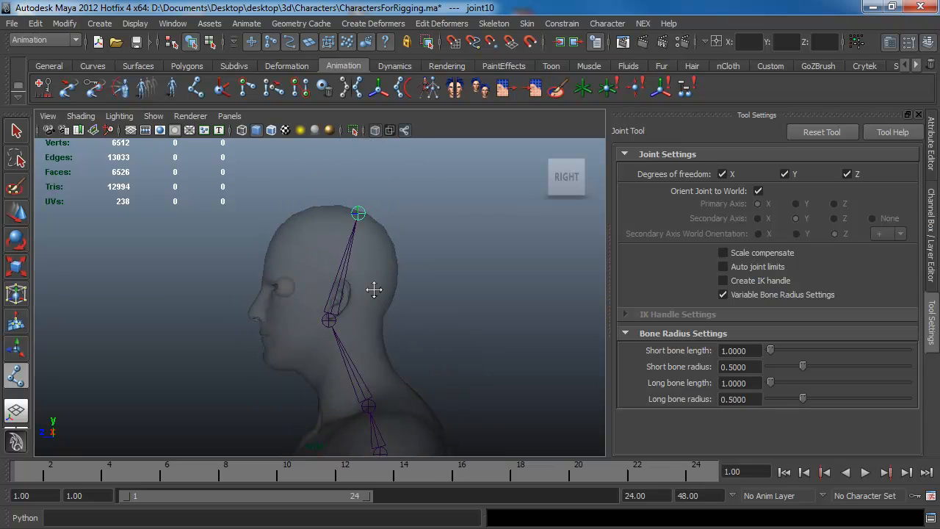
{"action": "key", "text": "Up"}
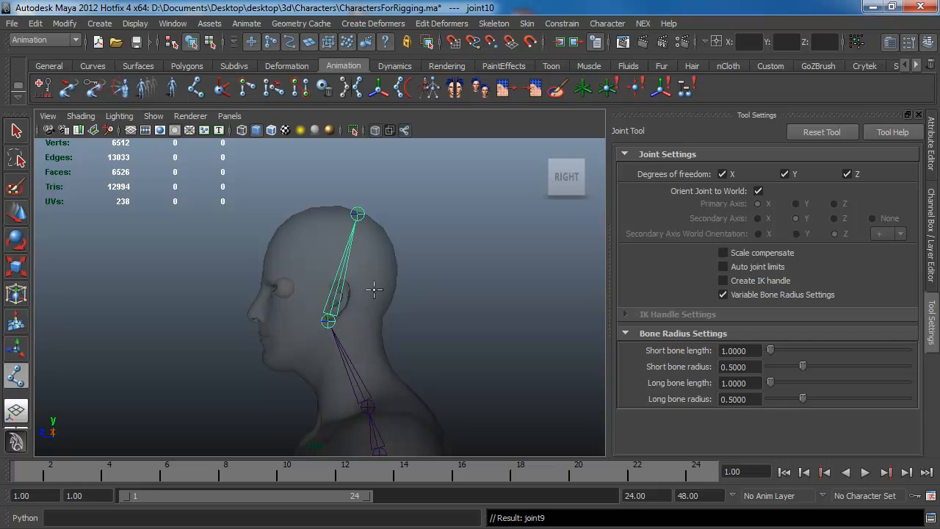
{"action": "left_click", "coordinate": [314, 334]}
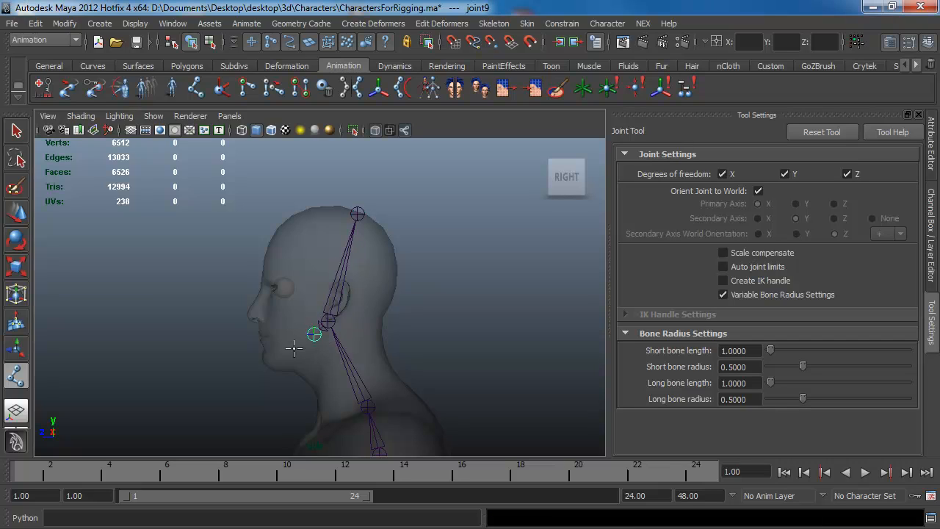
{"action": "left_click", "coordinate": [260, 370]}
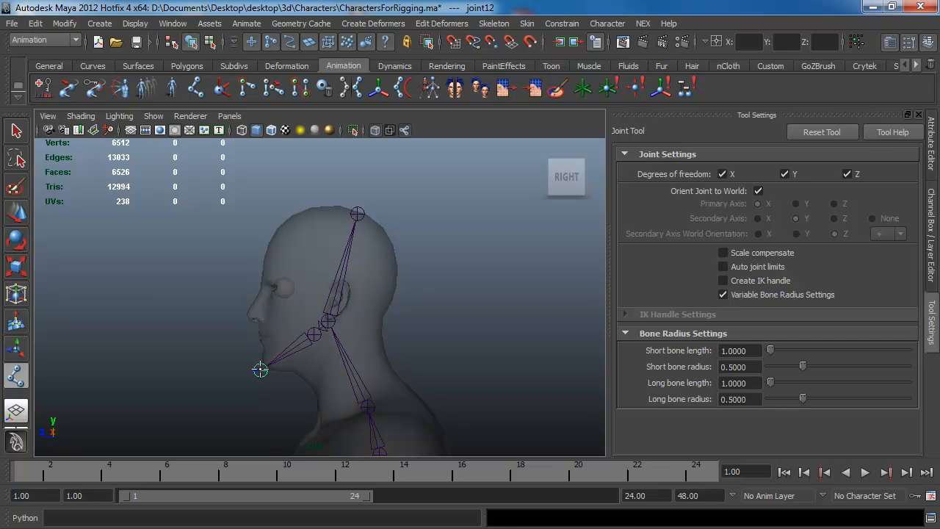
- Delete the jaw joints branching off the head joint
{"action": "left_click", "coordinate": [16, 130]}
{"action": "right_click_drag", "start_coordinate": [218, 389], "coordinate": [423, 221], "text": "alt"}
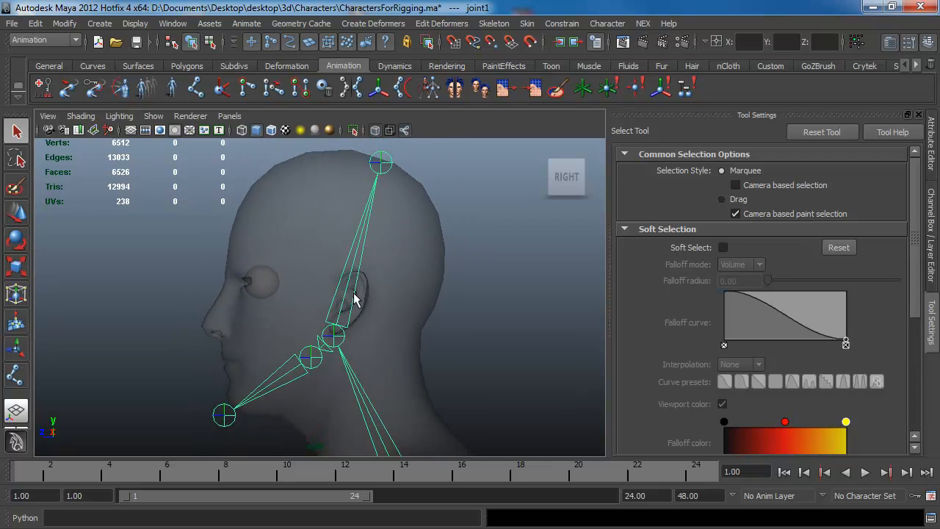
{"action": "left_click", "coordinate": [317, 362]}
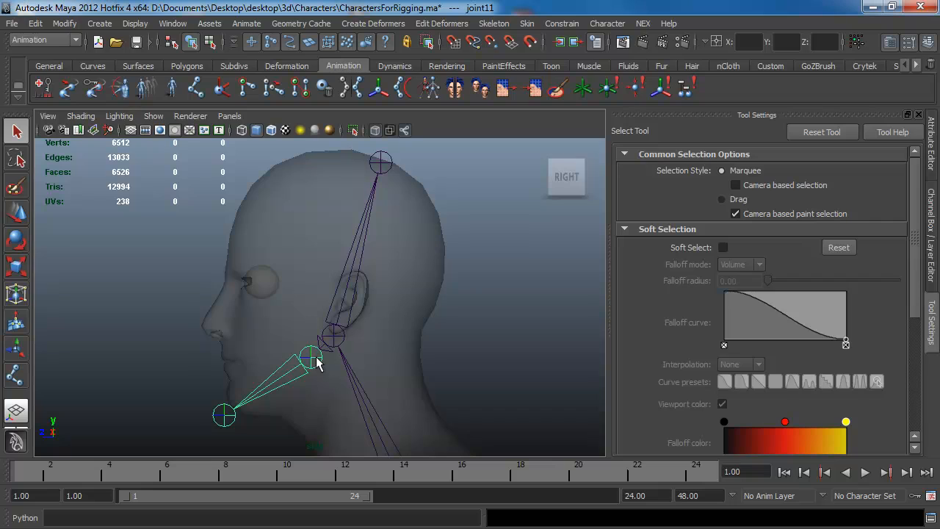
{"action": "key", "text": "Delete"}
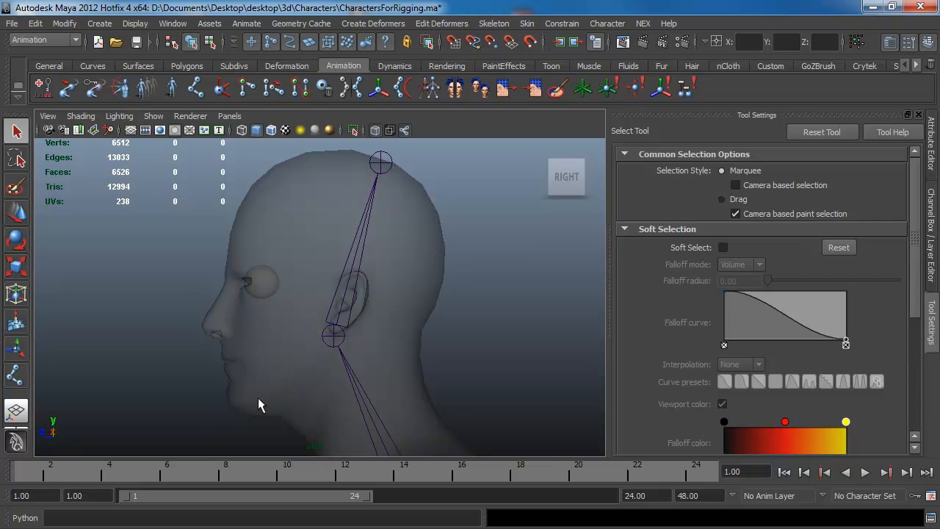
- Draw a separate two-joint jaw chain from just below the head joint to the chin
{"action": "left_click", "coordinate": [200, 89]}
{"action": "left_click", "coordinate": [312, 360]}
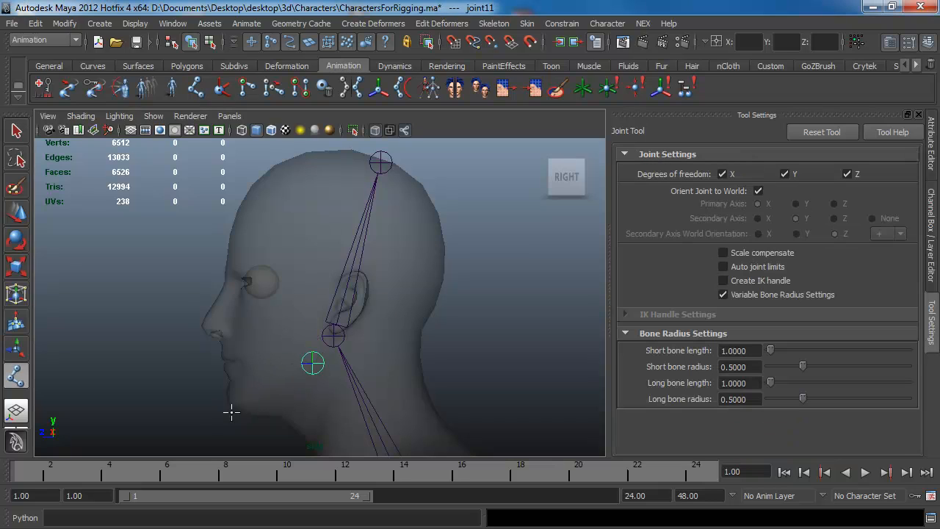
{"action": "left_click", "coordinate": [229, 417]}
- Parent the jaw chain to the head joint and clear the selection
{"action": "left_click", "coordinate": [18, 129]}
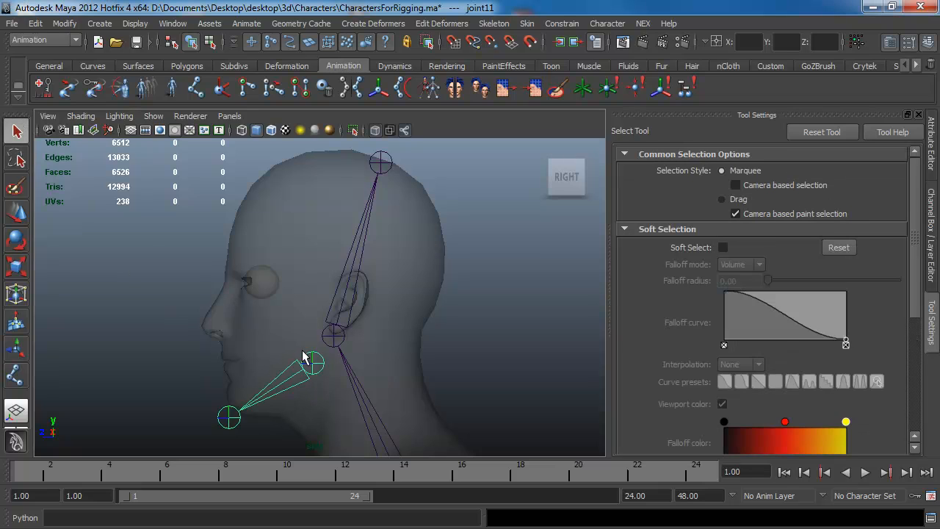
{"action": "left_click", "coordinate": [334, 337]}
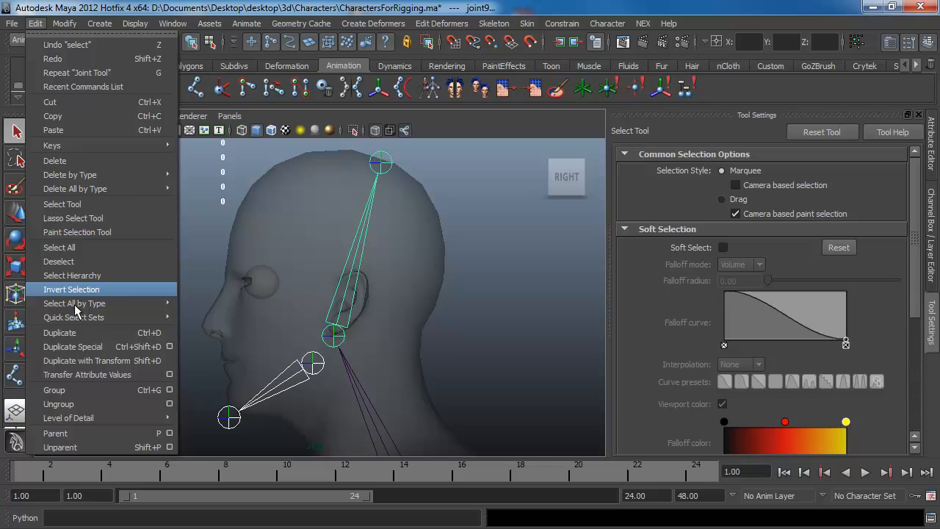
{"action": "left_click", "coordinate": [85, 434]}
{"action": "left_click", "coordinate": [497, 291]}
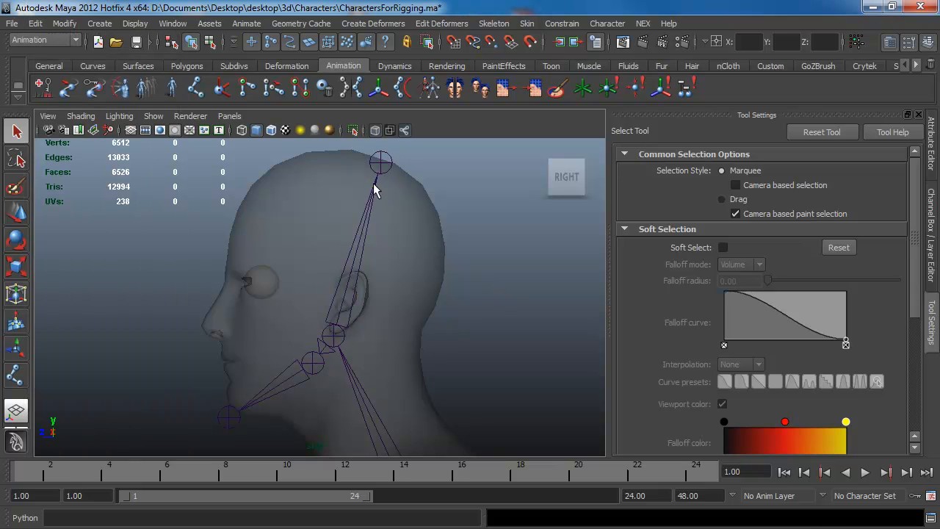
- Select the second spine joint and examine the whole spine chain against the mesh in the side and perspective views
{"action": "right_click_drag", "start_coordinate": [360, 266], "coordinate": [208, 325], "text": "alt"}
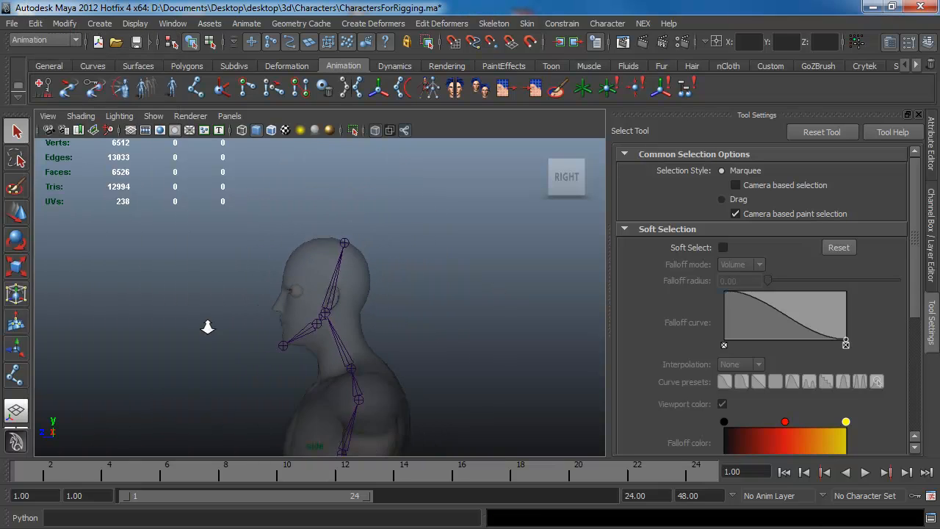
{"action": "middle_click_drag", "start_coordinate": [207, 325], "coordinate": [375, 389], "text": "alt"}
{"action": "right_click_drag", "start_coordinate": [374, 390], "coordinate": [400, 411], "text": "alt"}
{"action": "middle_click_drag", "start_coordinate": [401, 412], "coordinate": [417, 369], "text": "alt"}
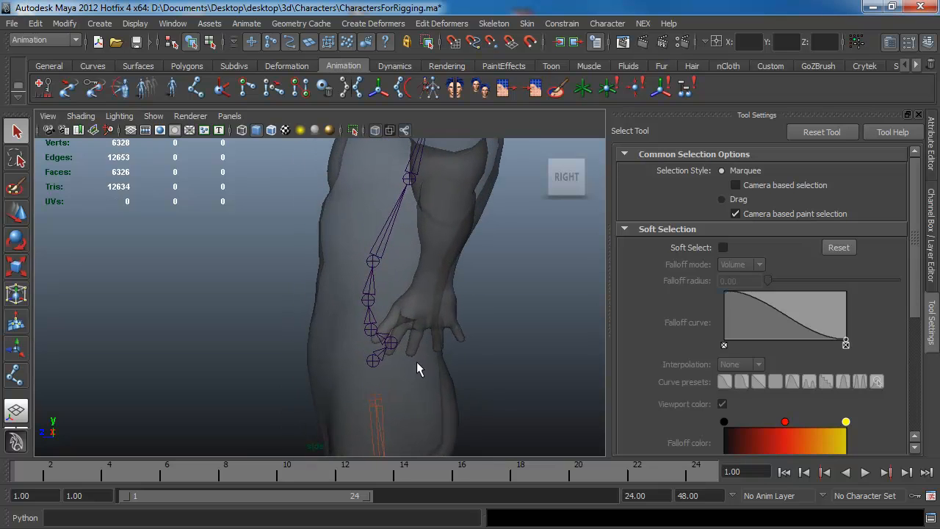
{"action": "left_click", "coordinate": [392, 341]}
{"action": "key", "text": "space"}
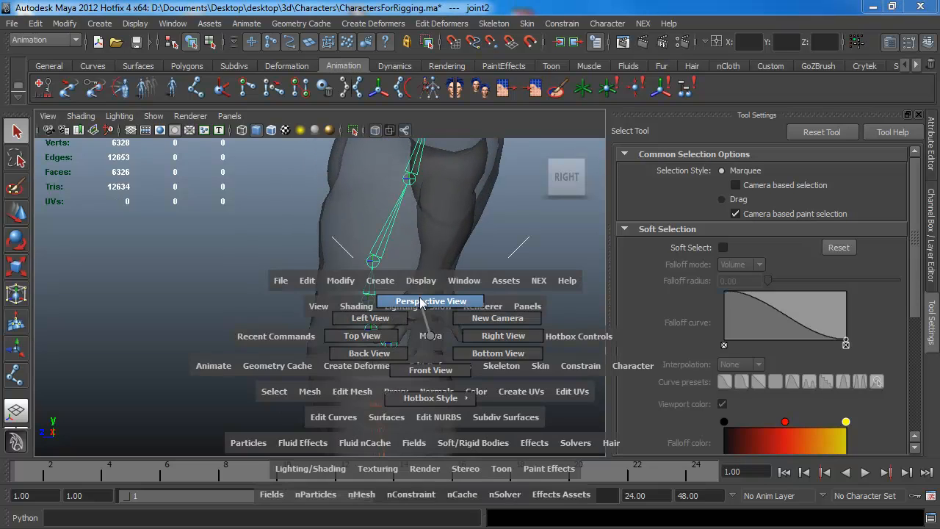
{"action": "left_click", "coordinate": [376, 245]}
{"action": "left_click_drag", "start_coordinate": [383, 365], "coordinate": [299, 284], "text": "alt"}
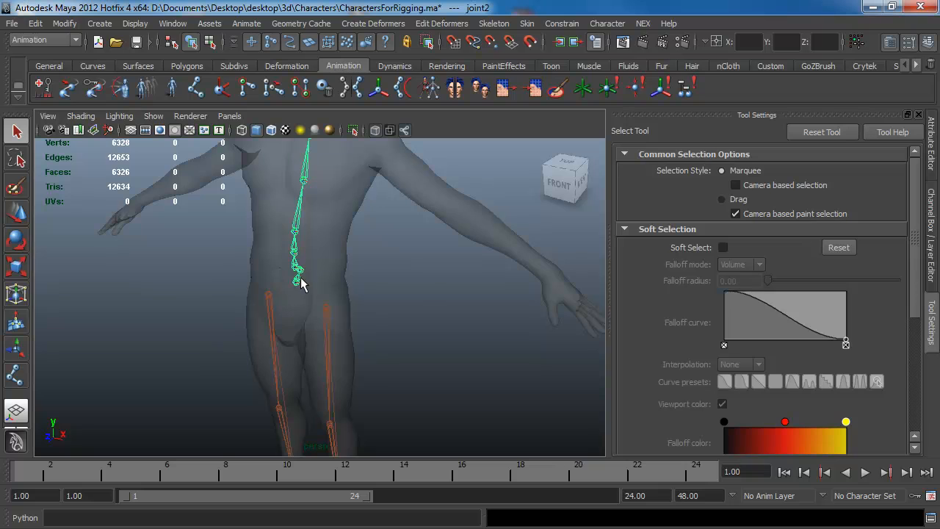
- Select the lowest joint of the spine chain with the Rotate tool and examine its placement relative to the thigh joints
{"action": "left_click", "coordinate": [302, 284]}
{"action": "middle_click_drag", "start_coordinate": [301, 283], "coordinate": [290, 311], "text": "alt"}
{"action": "key", "text": "e"}
{"action": "left_click_drag", "start_coordinate": [300, 345], "coordinate": [330, 390]}
{"action": "middle_click_drag", "start_coordinate": [329, 390], "coordinate": [387, 379], "text": "alt"}
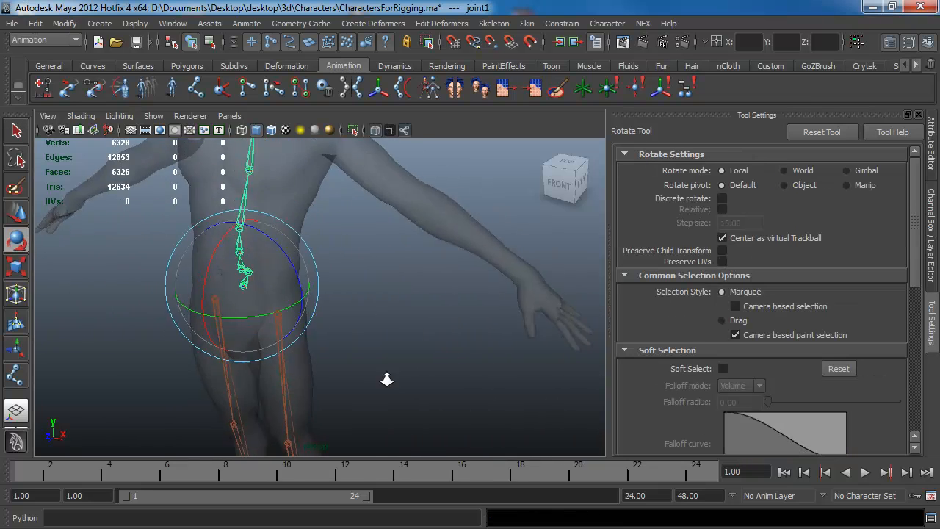
{"action": "right_click_drag", "start_coordinate": [388, 379], "coordinate": [409, 395], "text": "alt"}
{"action": "left_click", "coordinate": [349, 232]}
- In the side view, reroot the skeleton at the second joint from the bottom of the spine chain
{"action": "key", "text": "space"}
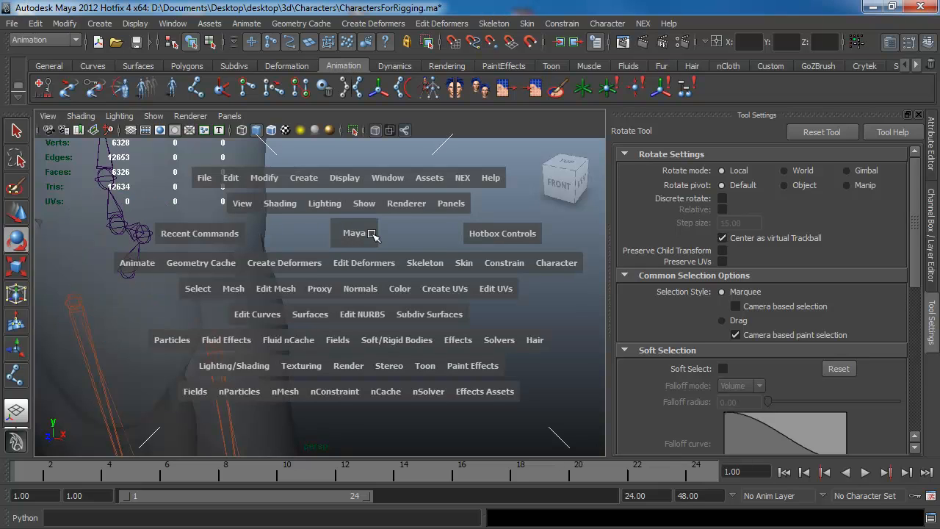
{"action": "left_click_drag", "start_coordinate": [371, 234], "coordinate": [391, 237]}
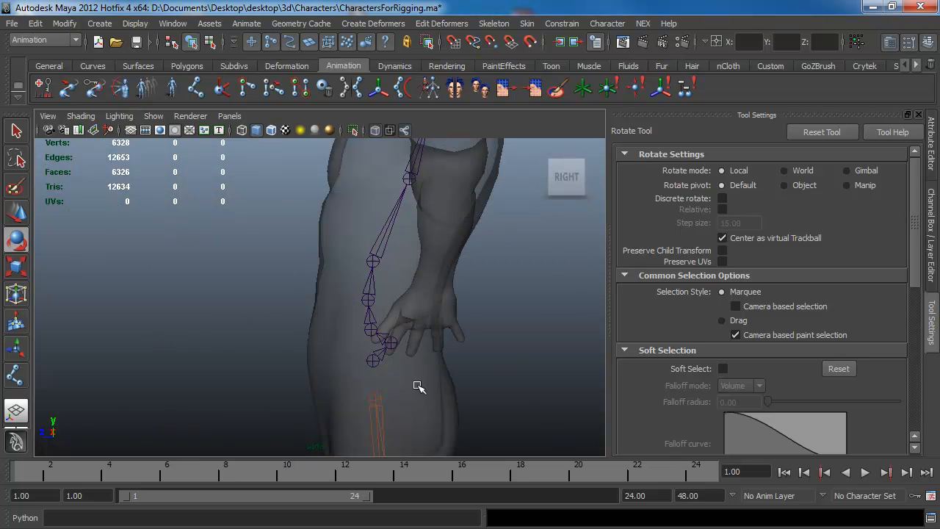
{"action": "left_click", "coordinate": [390, 344]}
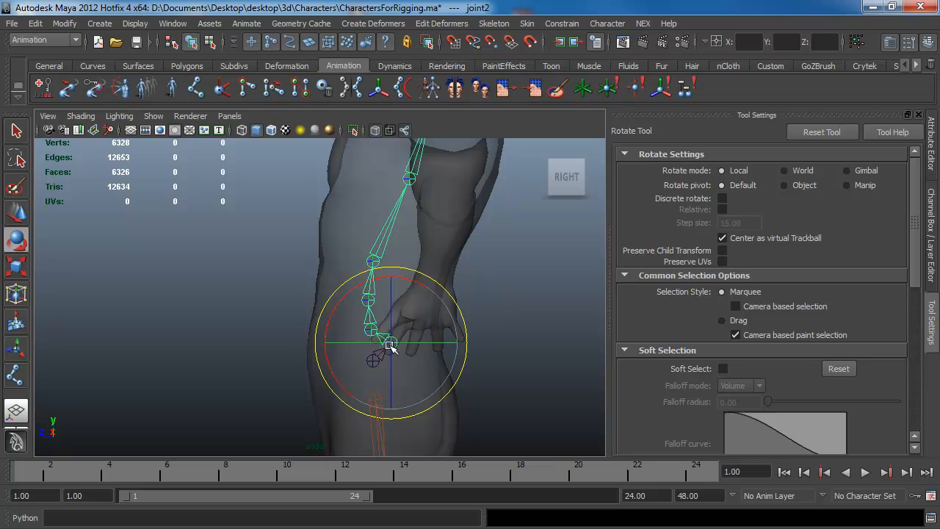
{"action": "left_click", "coordinate": [494, 23]}
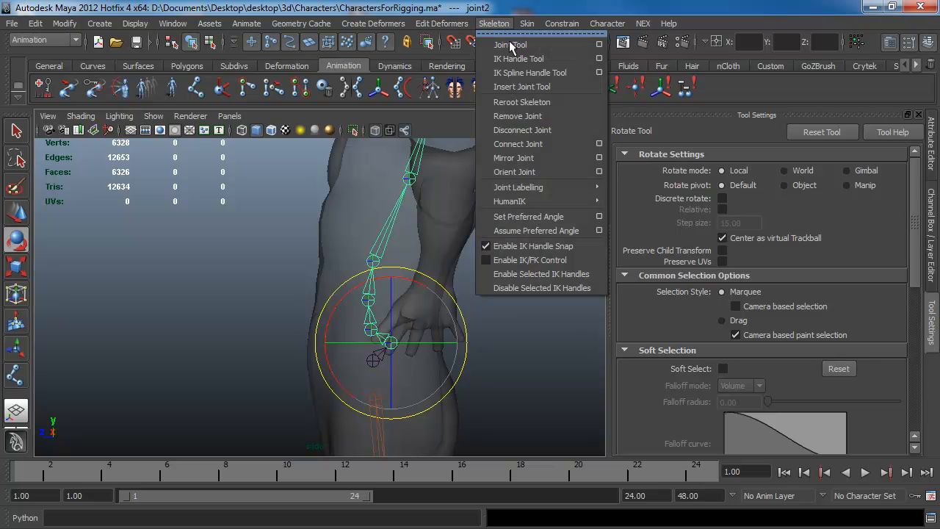
{"action": "left_click", "coordinate": [525, 101]}
{"action": "left_click", "coordinate": [541, 321]}
- In the perspective view, parent both thigh joints to the lowest joint of the pelvis
{"action": "left_click_drag", "start_coordinate": [542, 321], "coordinate": [402, 169], "text": "alt"}
{"action": "left_click", "coordinate": [388, 302]}
{"action": "key", "text": "ctrl+z"}
{"action": "key", "text": "space"}
{"action": "middle_click_drag", "start_coordinate": [284, 312], "coordinate": [383, 321], "text": "alt"}
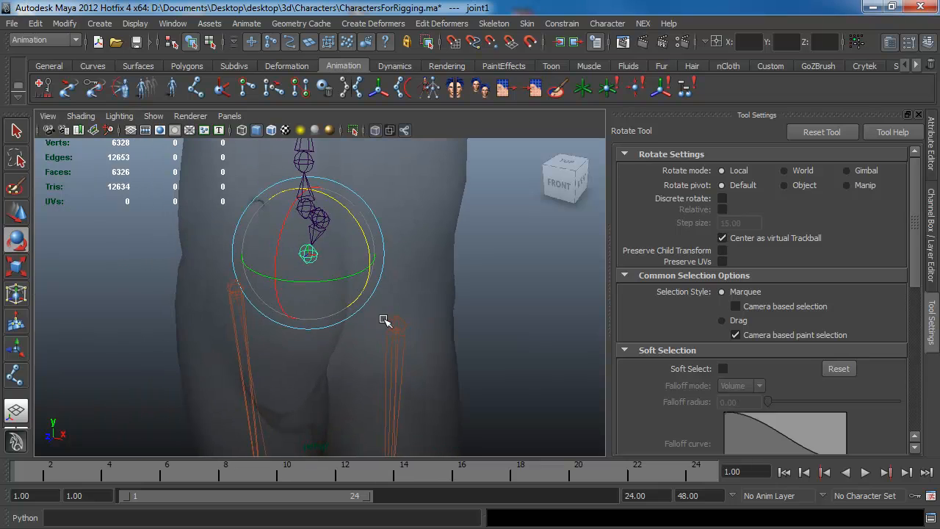
{"action": "left_click", "coordinate": [386, 323]}
{"action": "left_click", "coordinate": [230, 284]}
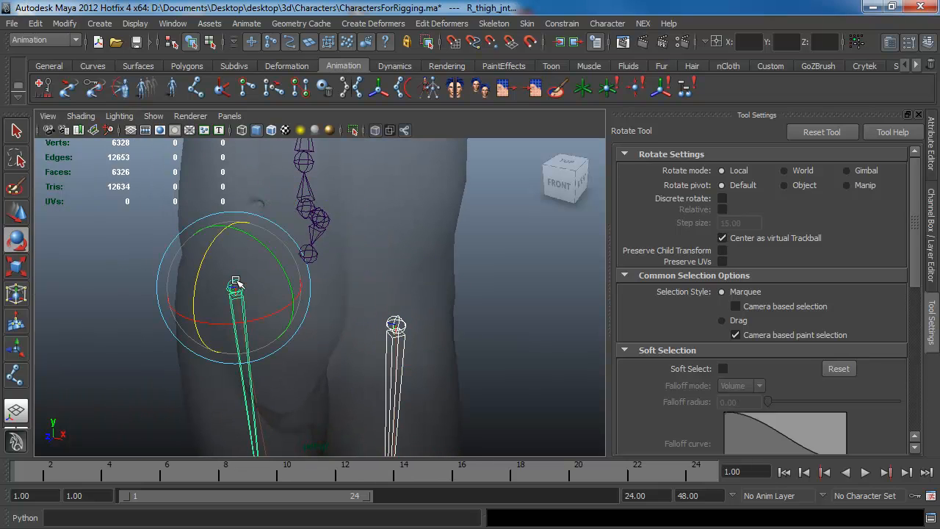
{"action": "left_click", "coordinate": [310, 254]}
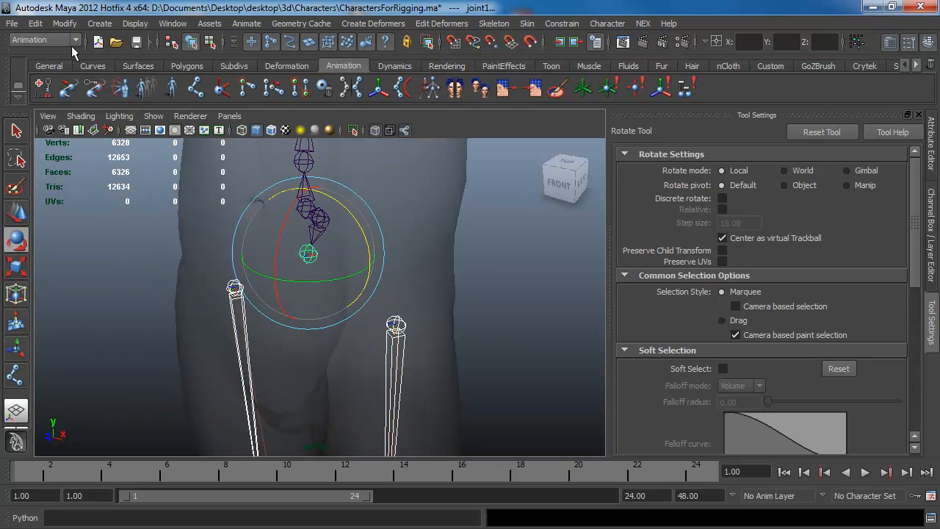
{"action": "left_click", "coordinate": [36, 23]}
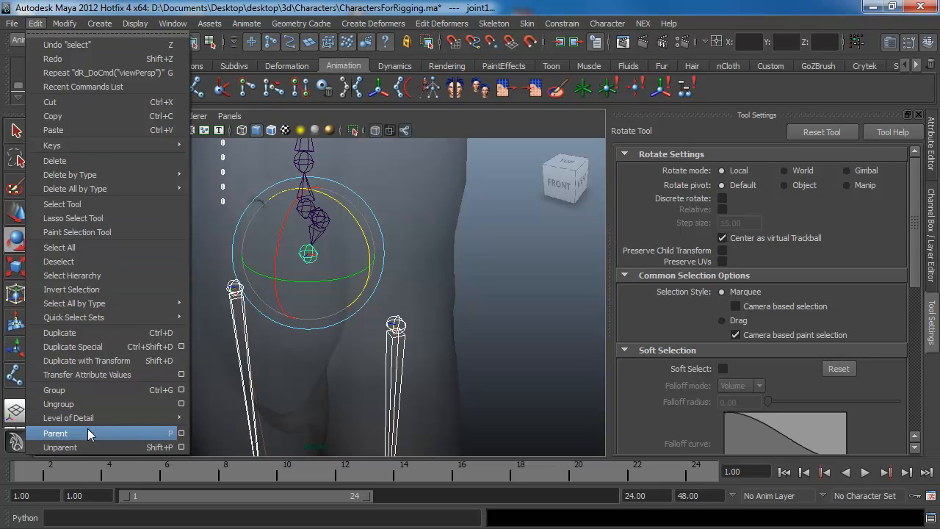
{"action": "left_click", "coordinate": [55, 434]}
- Test-rotate the lowest pelvis joint with both legs attached, and undo the rotations
{"action": "left_click", "coordinate": [309, 255]}
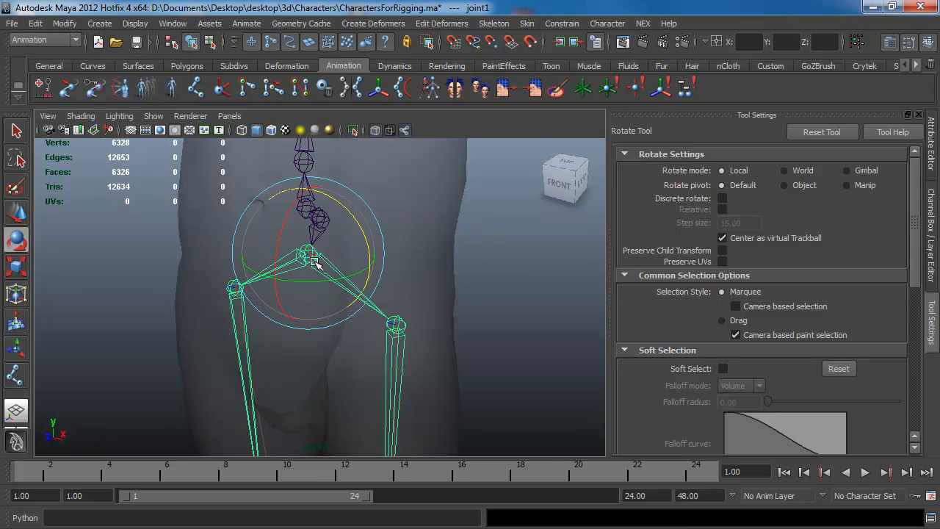
{"action": "mouse_move", "coordinate": [353, 221]}
{"action": "left_mouse_down"}
{"action": "mouse_move", "coordinate": [359, 240]}
{"action": "mouse_move", "coordinate": [357, 202]}
{"action": "mouse_move", "coordinate": [367, 214]}
{"action": "left_mouse_up"}
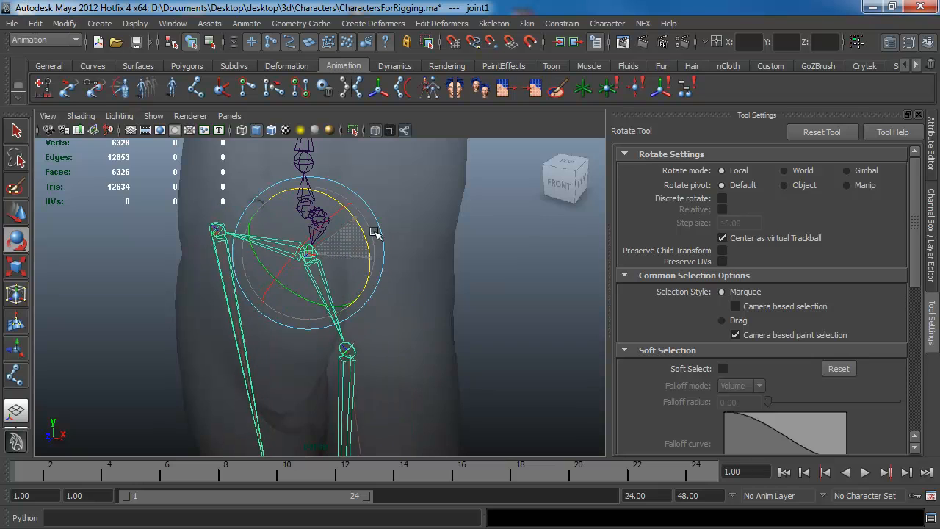
{"action": "key", "text": "ctrl+z"}
{"action": "key", "text": "ctrl+z"}
{"action": "key", "text": "ctrl+z"}
{"action": "key", "text": "ctrl+z"}
{"action": "key", "text": "ctrl+z"}
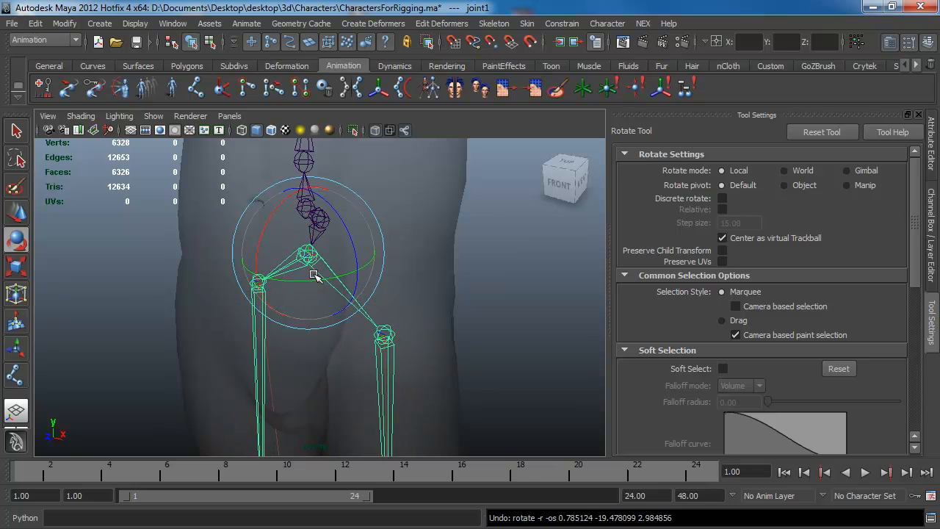
- Rename the pelvis joint that carries both legs as hip_jnt and clear the selection
{"action": "left_click_drag", "start_coordinate": [476, 262], "coordinate": [443, 250], "text": "alt"}
{"action": "middle_click_drag", "start_coordinate": [443, 250], "coordinate": [431, 334], "text": "alt"}
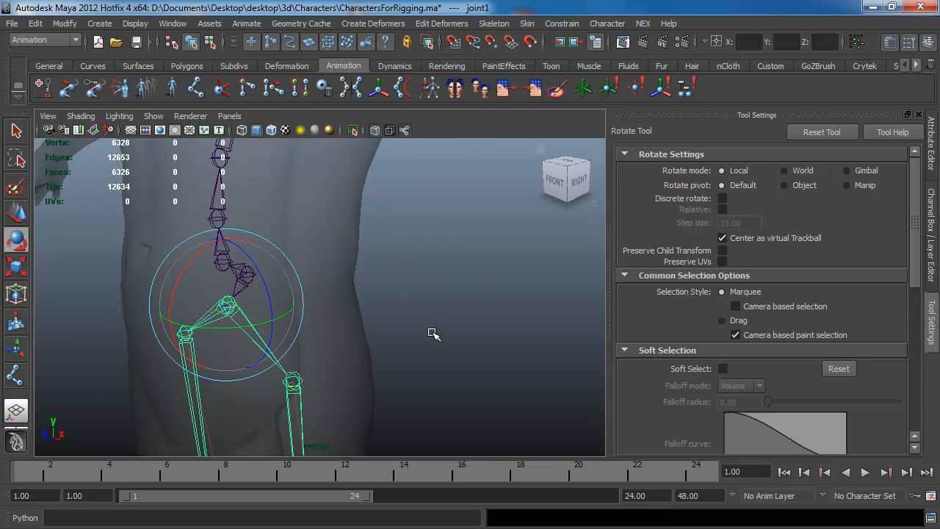
{"action": "key", "text": "ctrl+a"}
{"action": "key", "text": "ctrl+a"}
{"action": "left_click", "coordinate": [830, 161]}
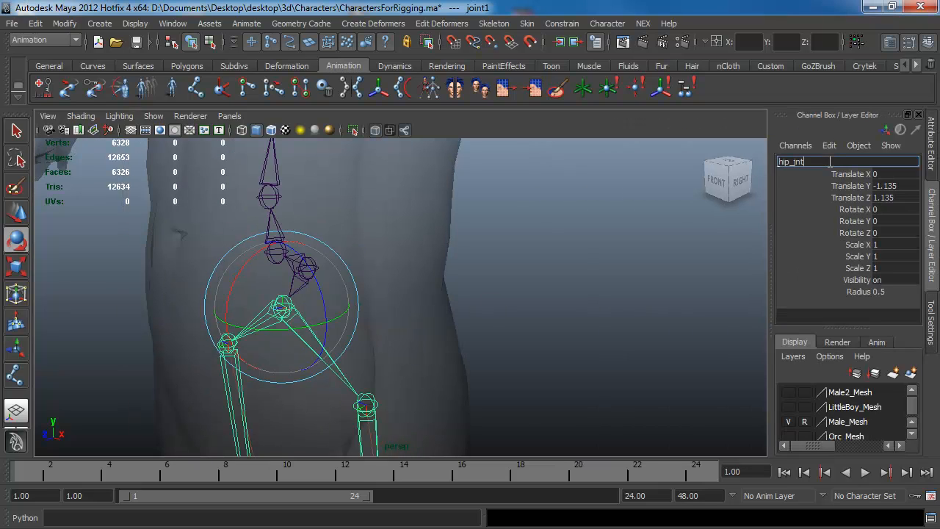
{"action": "type", "text": "hip_jnt"}
{"action": "key", "text": "Return"}
{"action": "left_click", "coordinate": [531, 241]}
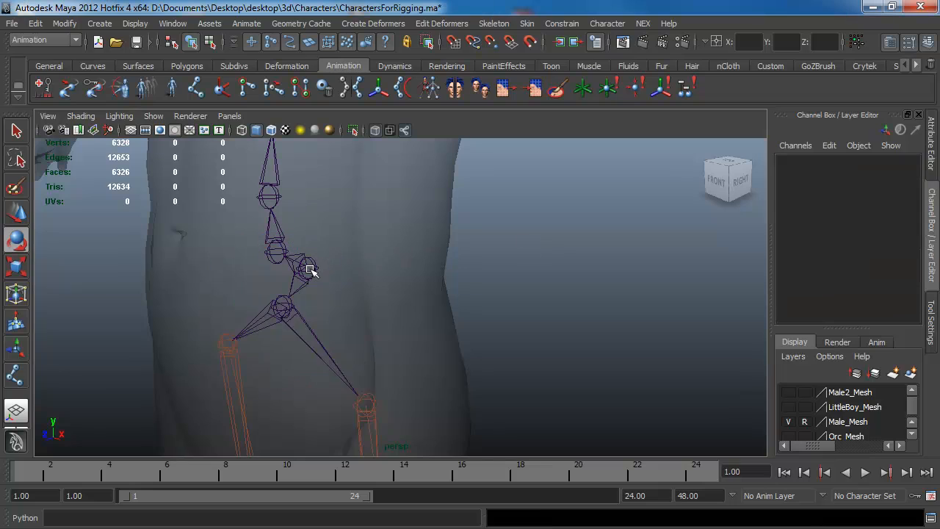
- Rename the rerooted joint just above the hip joint as root_jnt and clear the selection
{"action": "left_click", "coordinate": [307, 268]}
{"action": "left_click", "coordinate": [850, 161]}
{"action": "type", "text": "root"}
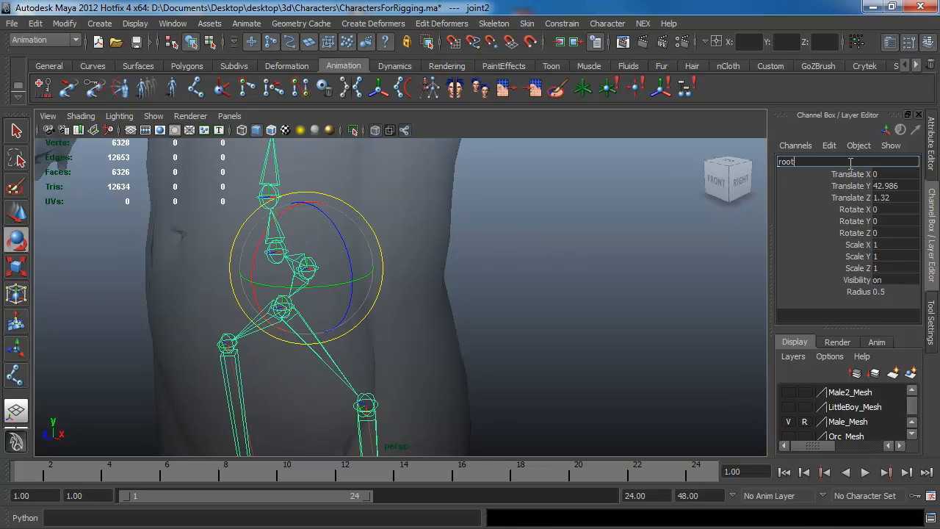
{"action": "type", "text": "_jnt"}
{"action": "key", "text": "Return"}
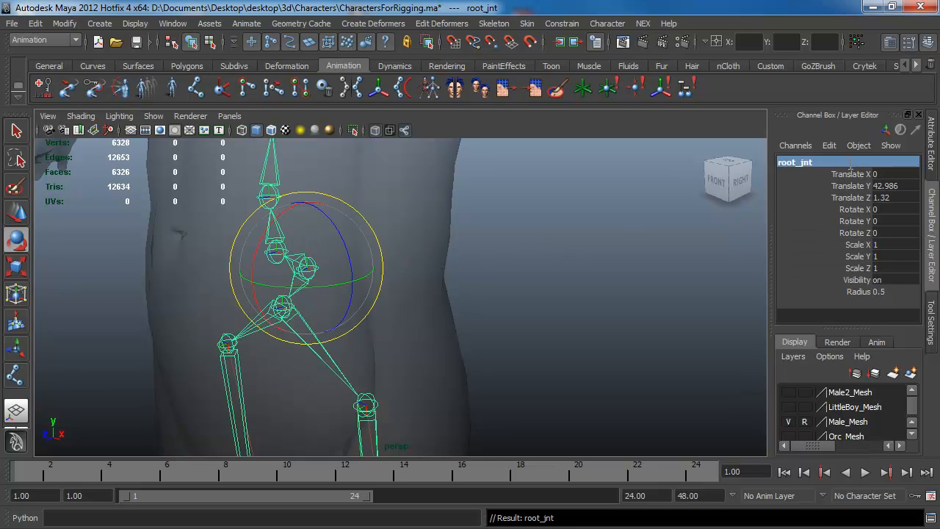
{"action": "left_click", "coordinate": [682, 235]}
- Rename the first spine joint above the root as spine01_jnt, with the whole chain shown in the side view
{"action": "left_click", "coordinate": [271, 255]}
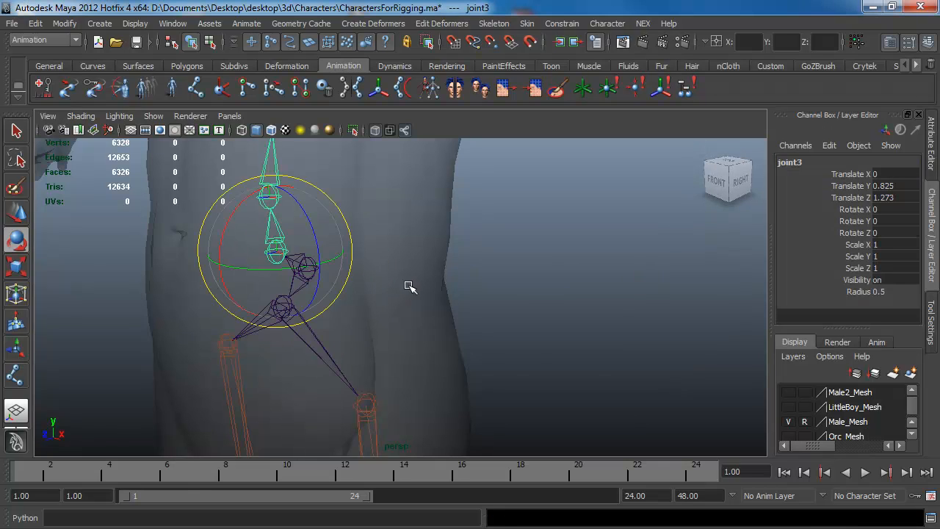
{"action": "left_click_drag", "start_coordinate": [410, 285], "coordinate": [475, 282], "text": "alt"}
{"action": "key", "text": "space"}
{"action": "right_click_drag", "start_coordinate": [503, 318], "coordinate": [422, 257], "text": "alt"}
{"action": "middle_click_drag", "start_coordinate": [422, 257], "coordinate": [386, 352], "text": "alt"}
{"action": "right_click_drag", "start_coordinate": [387, 352], "coordinate": [426, 252], "text": "alt"}
{"action": "middle_click_drag", "start_coordinate": [464, 262], "coordinate": [451, 331], "text": "alt"}
{"action": "right_click_drag", "start_coordinate": [451, 331], "coordinate": [460, 271], "text": "alt"}
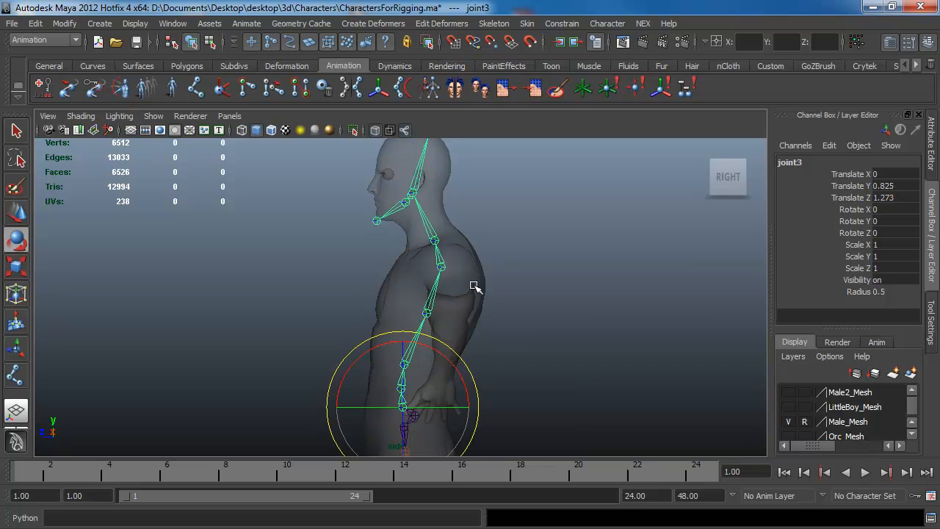
{"action": "middle_click_drag", "start_coordinate": [475, 287], "coordinate": [472, 293], "text": "alt"}
{"action": "left_click", "coordinate": [813, 162]}
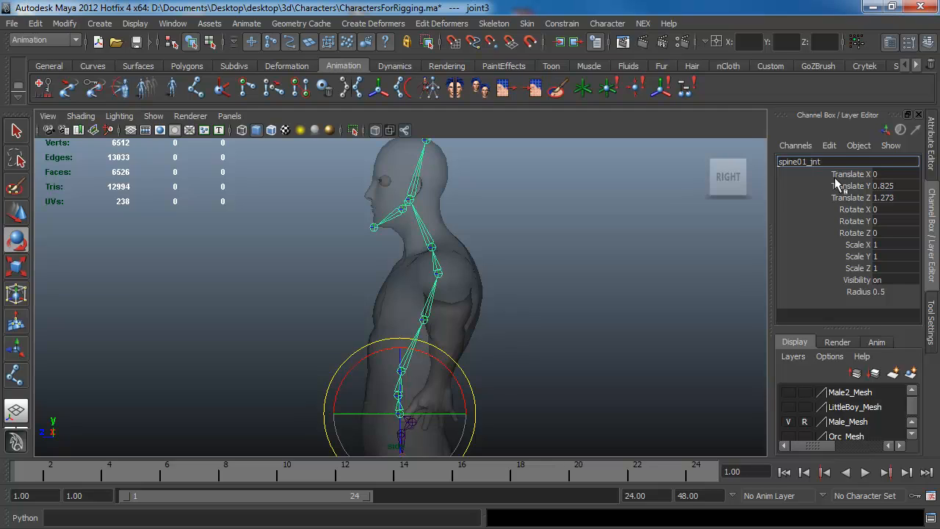
{"action": "type", "text": "spine01_jnt"}
{"action": "key", "text": "Return"}
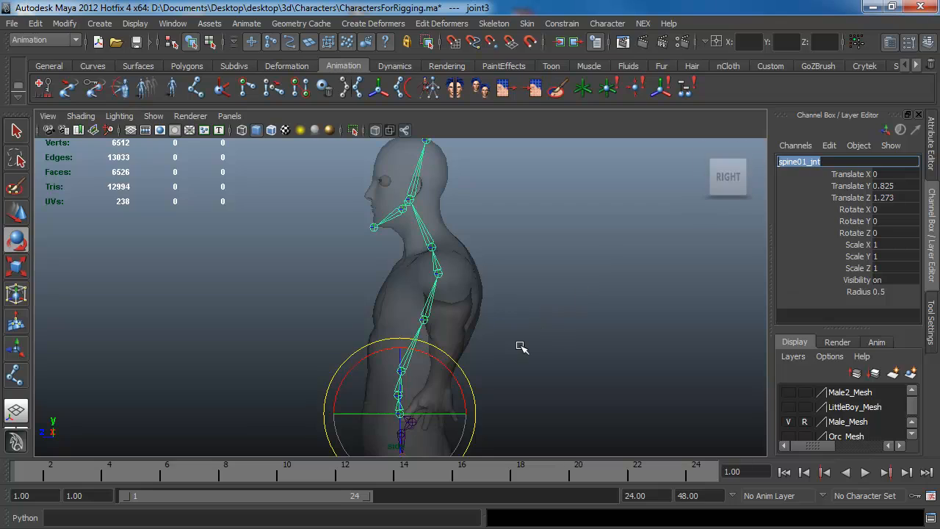
{"action": "left_click", "coordinate": [859, 158]}
{"action": "key", "text": "Return"}
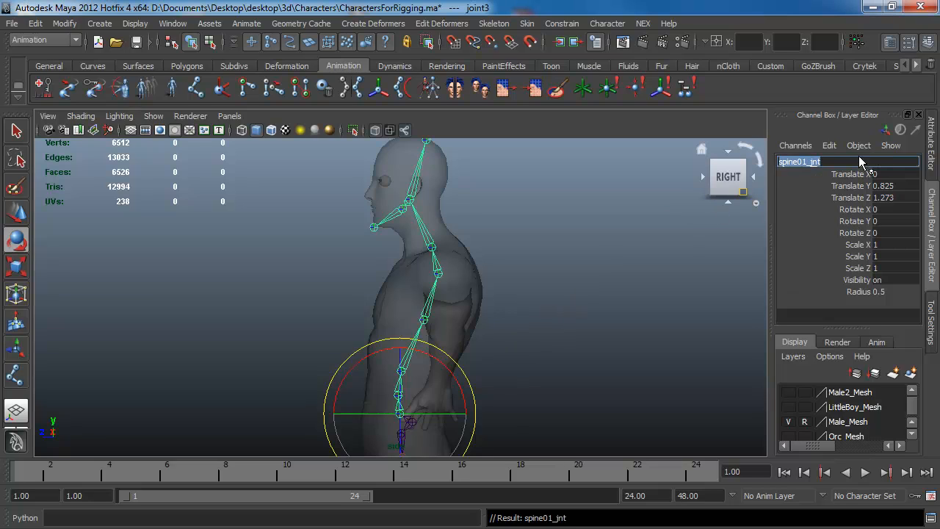
{"action": "key", "text": "w"}
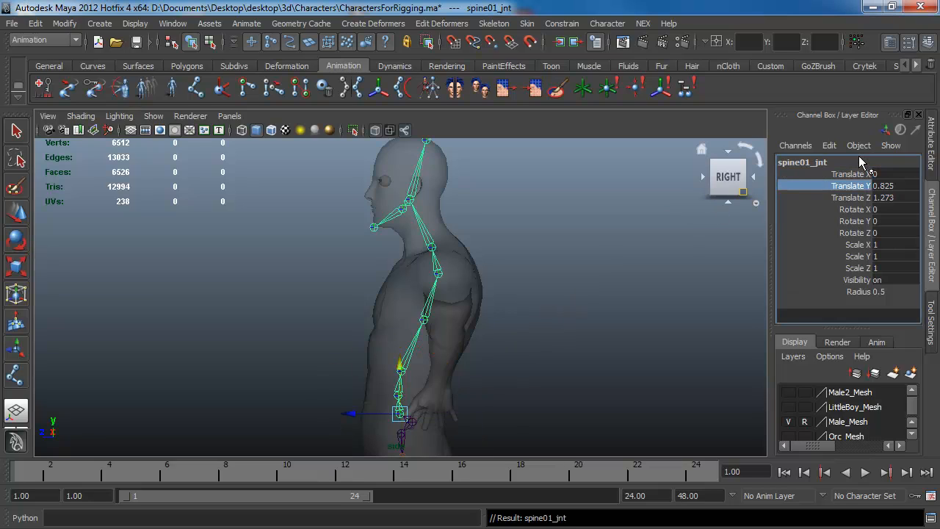
- Rename the second spine joint as spine02_jnt
{"action": "left_click", "coordinate": [416, 382]}
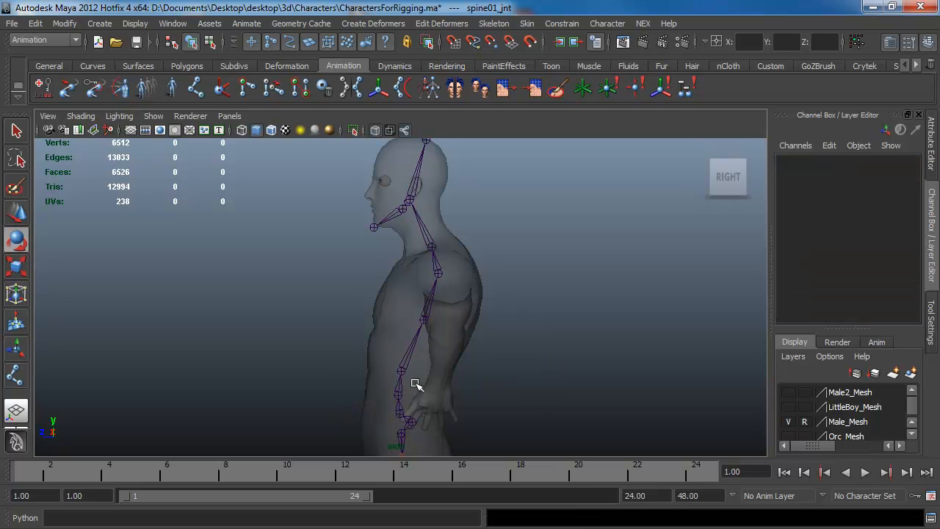
{"action": "left_click", "coordinate": [404, 395]}
{"action": "left_click", "coordinate": [819, 161]}
{"action": "type", "text": "spine01_jnt"}
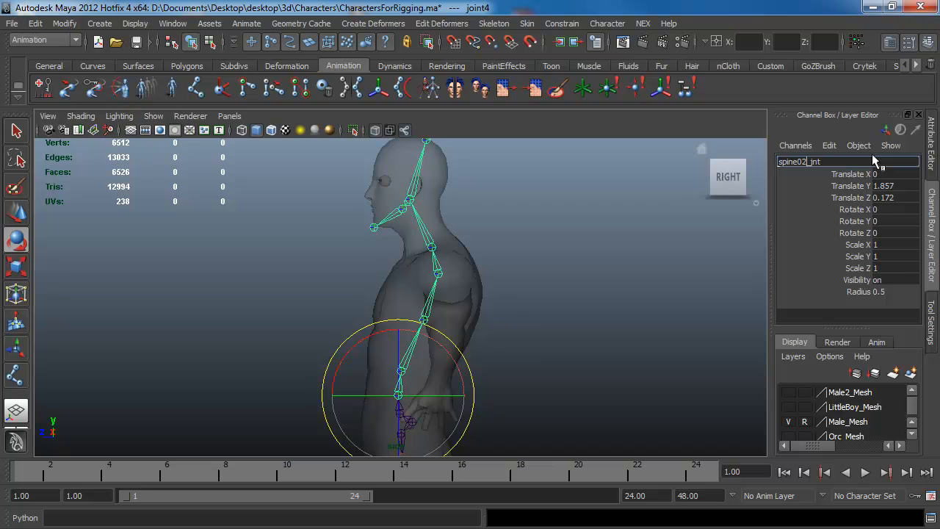
{"action": "key", "text": "Return"}
- Rename the third and fourth spine joints, continuing the spine01_jnt, spine02_jnt numbering up the chain
{"action": "key", "text": "Up"}
{"action": "key", "text": "Down"}
{"action": "key", "text": "Down"}
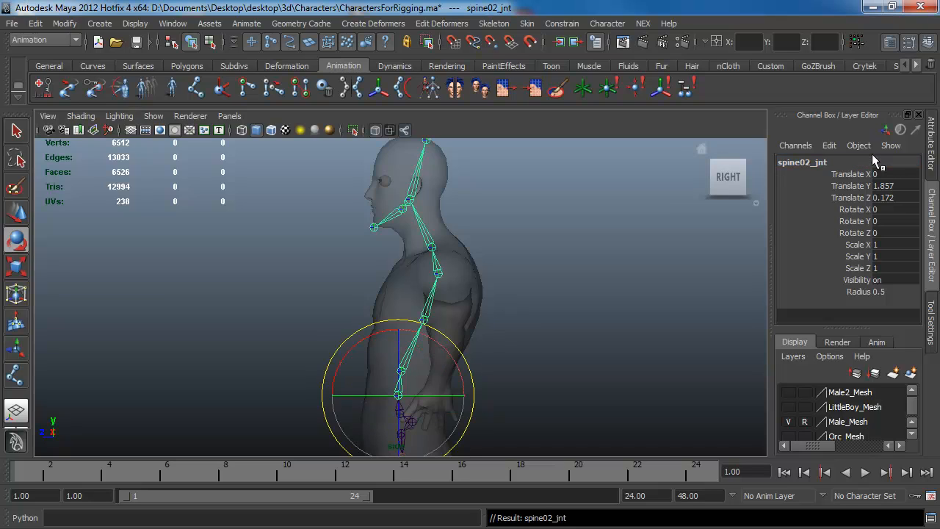
{"action": "left_click", "coordinate": [872, 159]}
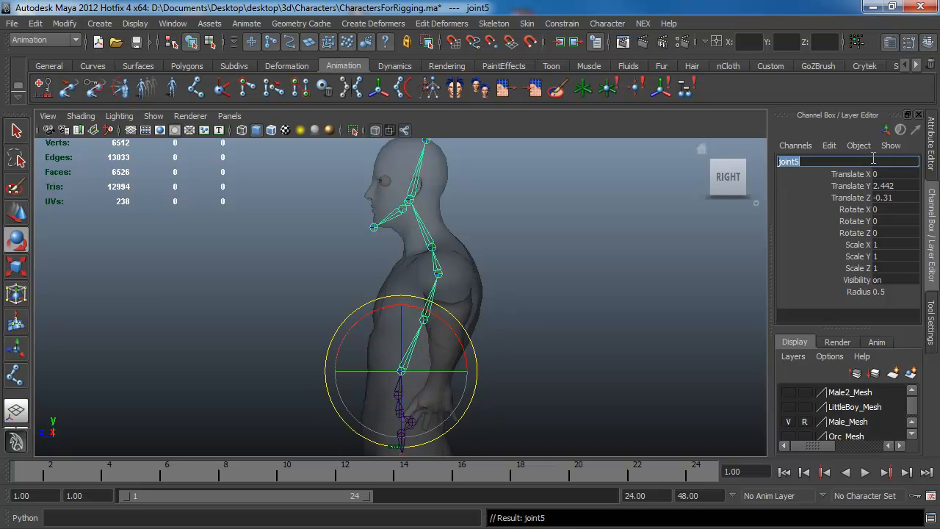
{"action": "type", "text": "spine01_jnt"}
{"action": "key", "text": "Return"}
{"action": "key", "text": "Down"}
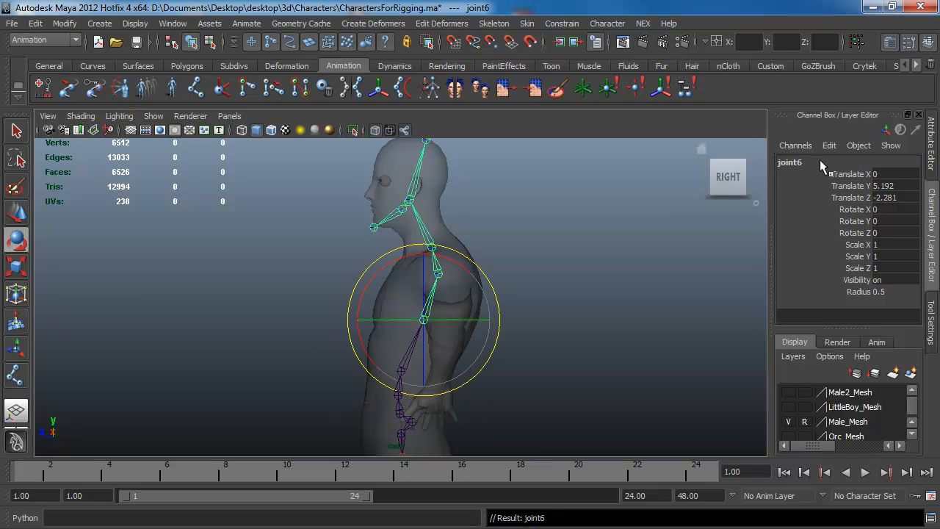
{"action": "left_click", "coordinate": [820, 160]}
{"action": "type", "text": "spine01_jnt"}
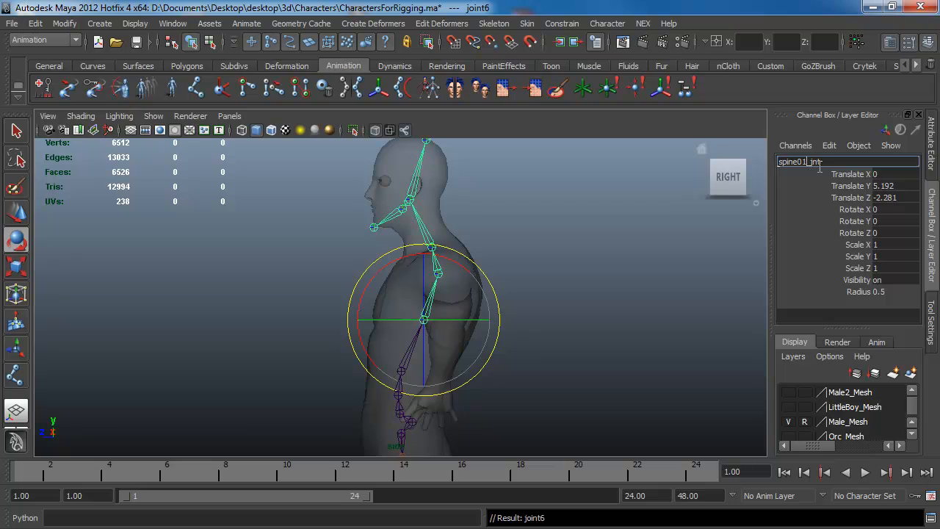
{"action": "key", "text": "Return"}
- Rename the fifth spine joint, at shoulder height, as spine05_jnt
{"action": "key", "text": "Down"}
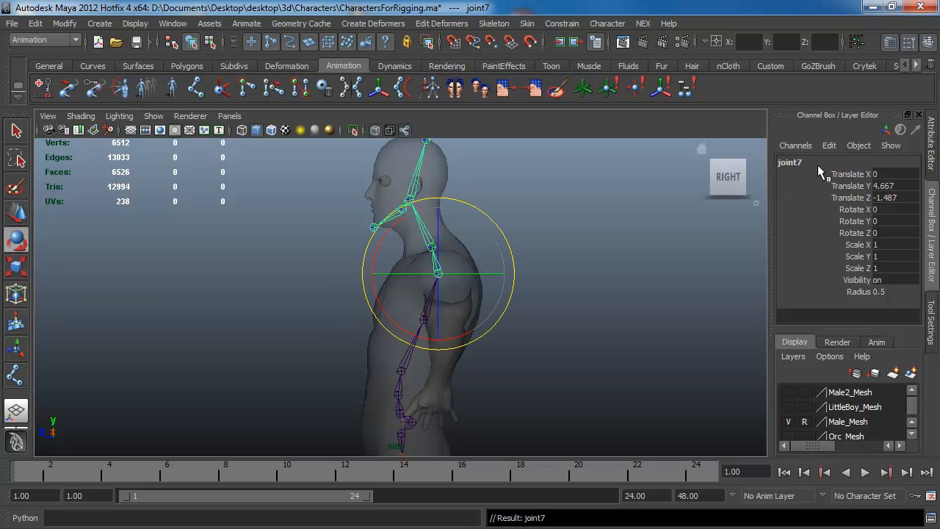
{"action": "left_click", "coordinate": [819, 164]}
{"action": "type", "text": "spine01_jnt"}
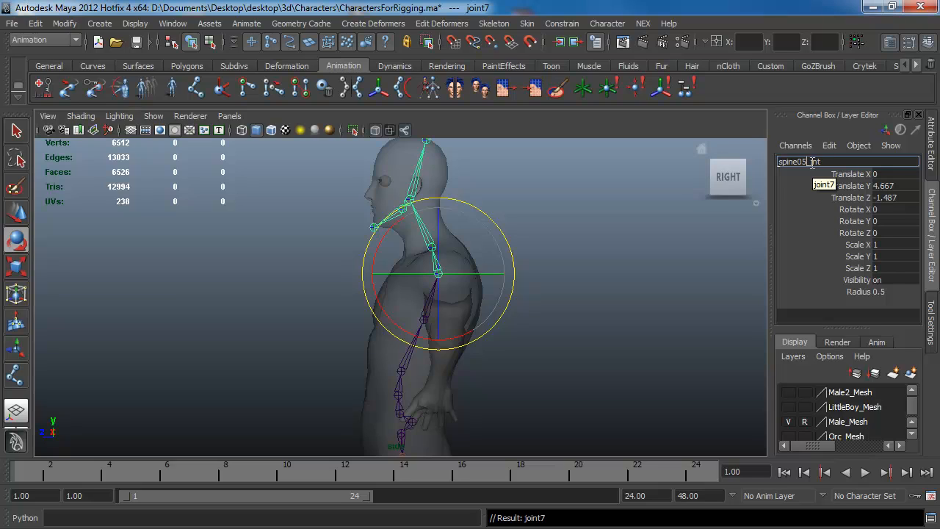
{"action": "key", "text": "Return"}
- Rename the joint at the base of the neck as lowerNeck_jnt
{"action": "key", "text": "Down"}
{"action": "left_click", "coordinate": [813, 162]}
{"action": "key", "text": "BackSpace"}
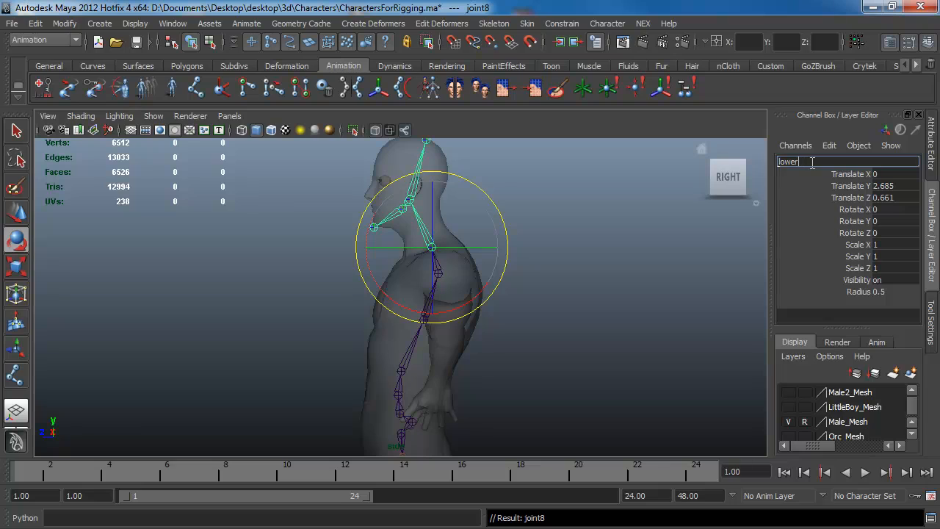
{"action": "type", "text": "lowerNeck_jnt"}
{"action": "key", "text": "Return"}
- Rename the joint at the base of the head as head_jnt
{"action": "key", "text": "Down"}
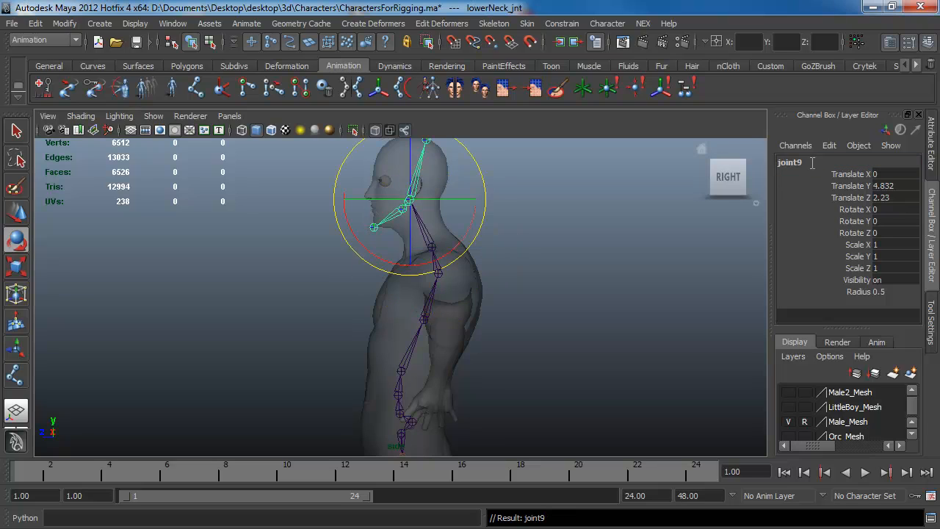
{"action": "left_click", "coordinate": [813, 163]}
{"action": "type", "text": "head_j"}
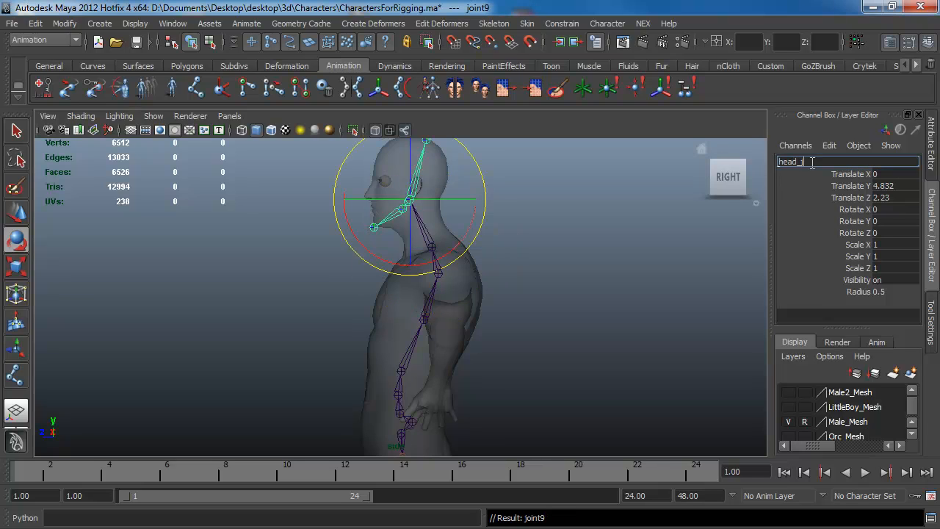
{"action": "type", "text": "nt"}
{"action": "key", "text": "Return"}
- Select the end joint at the top of the head and open its name for editing
{"action": "key", "text": "Down"}
{"action": "left_click", "coordinate": [813, 162]}
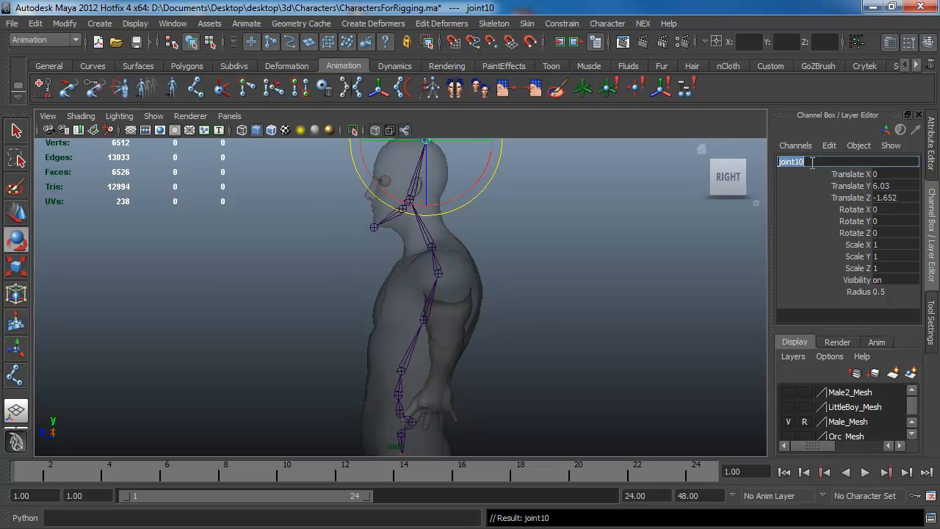
- Rename the joint at the crown of the head hat_jnt and the jaw joint jaw_jnt
{"action": "type", "text": "hat_jnt"}
{"action": "key", "text": "Return"}
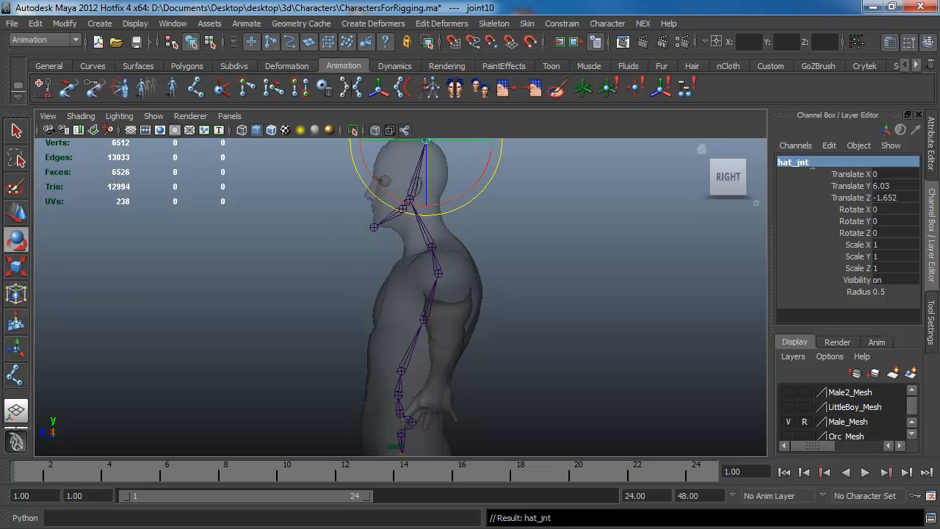
{"action": "left_click", "coordinate": [315, 231]}
{"action": "left_click", "coordinate": [403, 210]}
{"action": "double_click", "coordinate": [818, 162]}
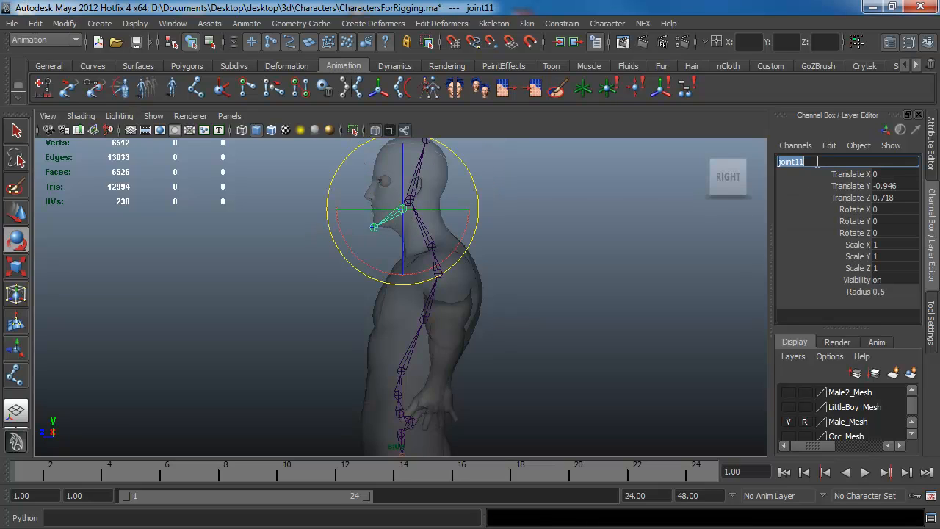
{"action": "type", "text": "jaw_jnt"}
{"action": "key", "text": "Return"}
- Rename the child joint at the end of the jaw bone chin_jnt and clear the selection
{"action": "key", "text": "Down"}
{"action": "double_click", "coordinate": [818, 161]}
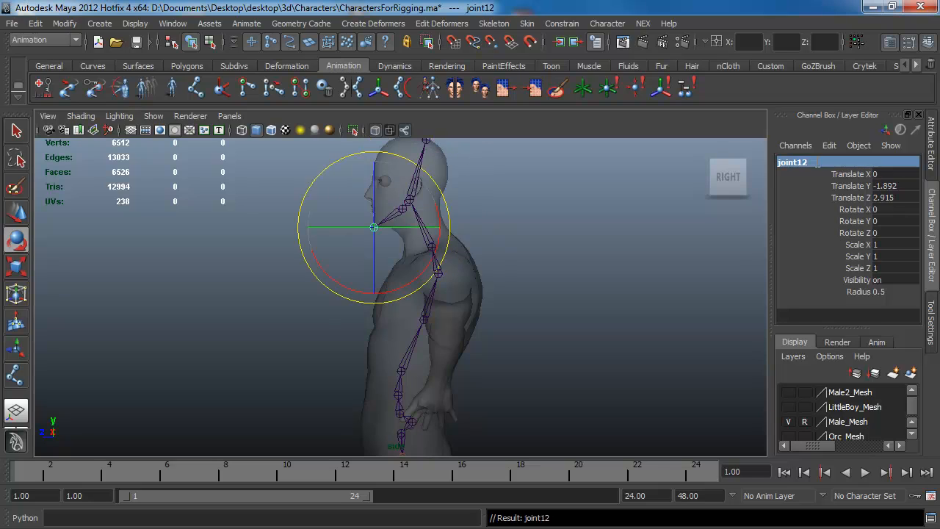
{"action": "type", "text": "chin"}
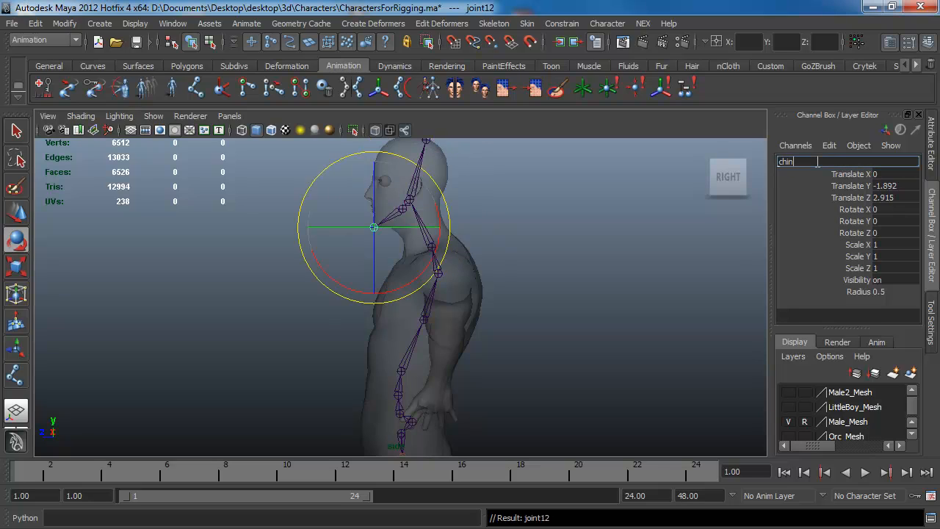
{"action": "type", "text": "_jnt"}
{"action": "key", "text": "Return"}
{"action": "left_click", "coordinate": [541, 279]}
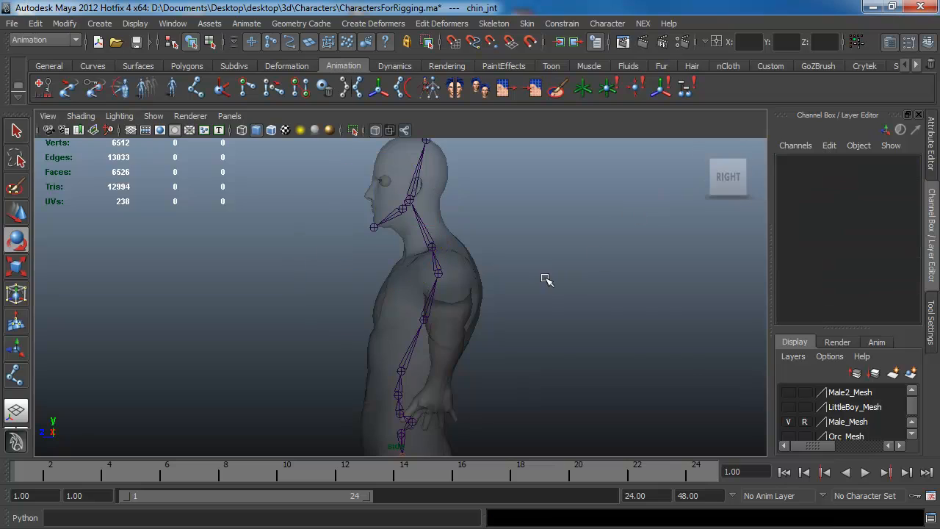
- Activate the Joint tool in the front view, reset it to its defaults and disable Scale compensate
{"action": "key", "text": "space"}
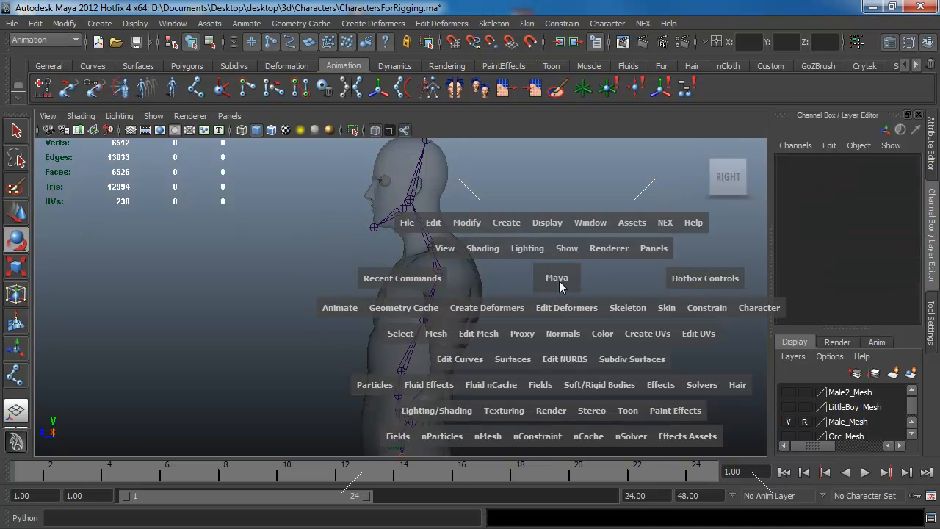
{"action": "left_click_drag", "start_coordinate": [560, 285], "coordinate": [558, 313]}
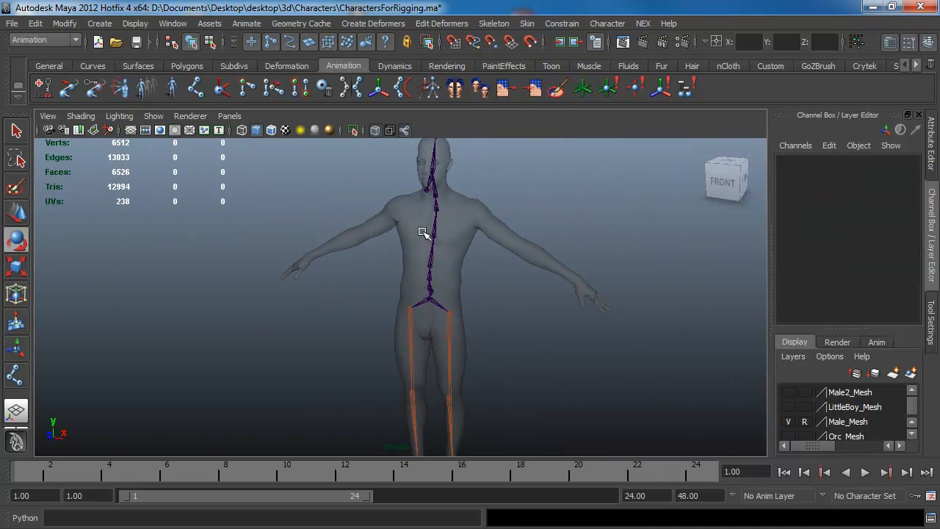
{"action": "key", "text": "space"}
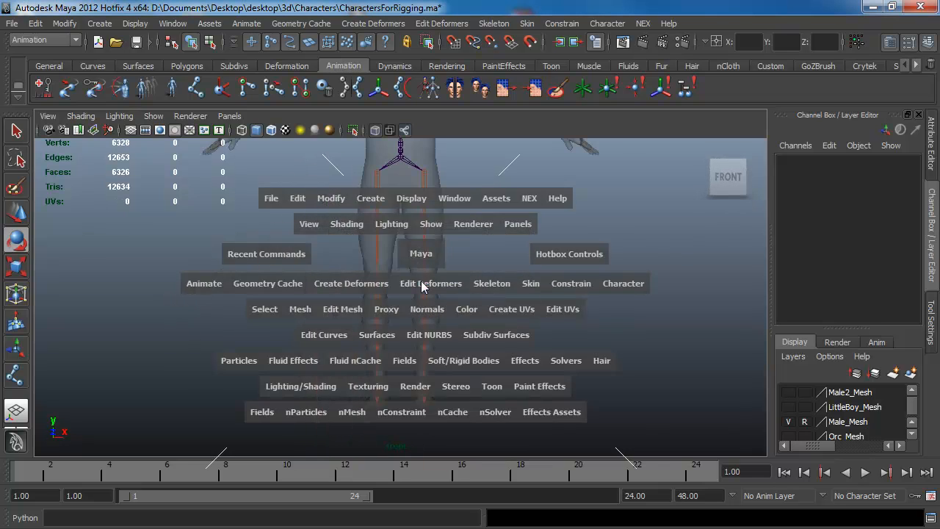
{"action": "middle_click_drag", "start_coordinate": [418, 173], "coordinate": [373, 383], "text": "alt"}
{"action": "right_click_drag", "start_coordinate": [373, 384], "coordinate": [512, 349], "text": "alt"}
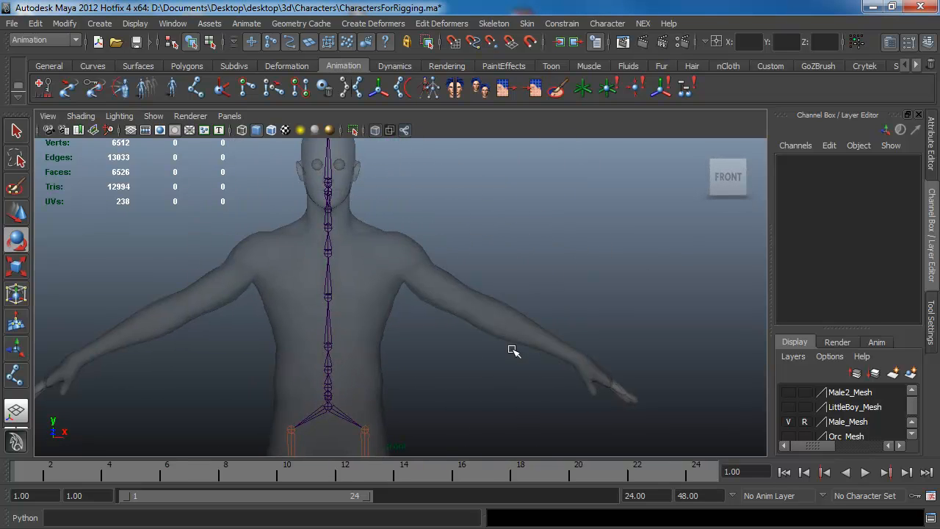
{"action": "left_click", "coordinate": [195, 87]}
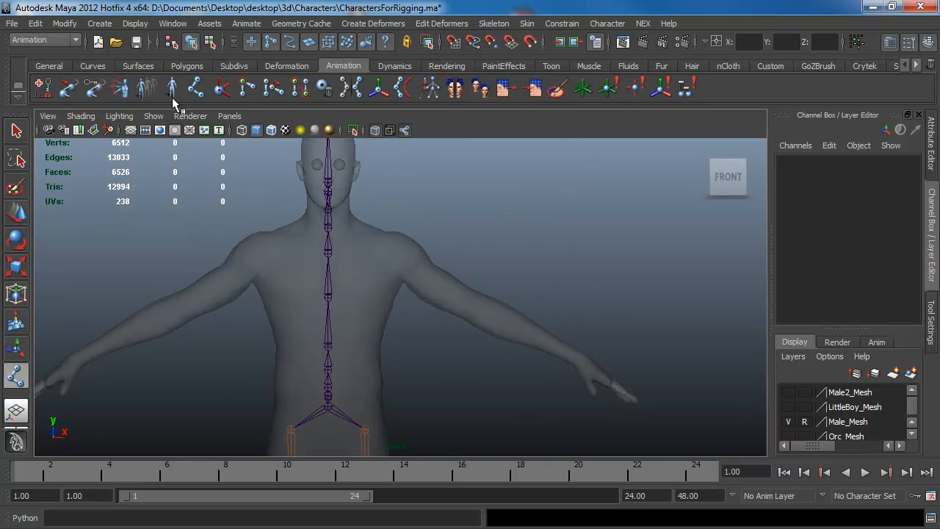
{"action": "double_click", "coordinate": [15, 378]}
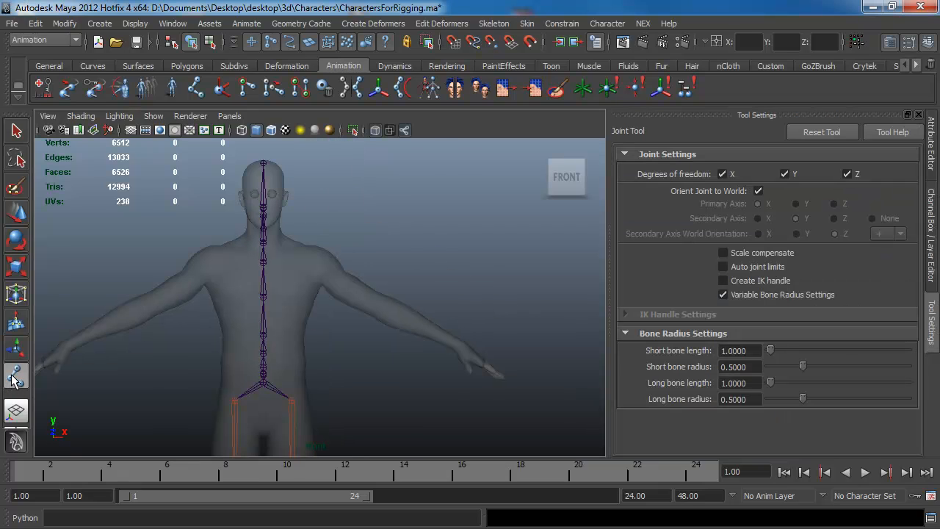
{"action": "left_click", "coordinate": [846, 132]}
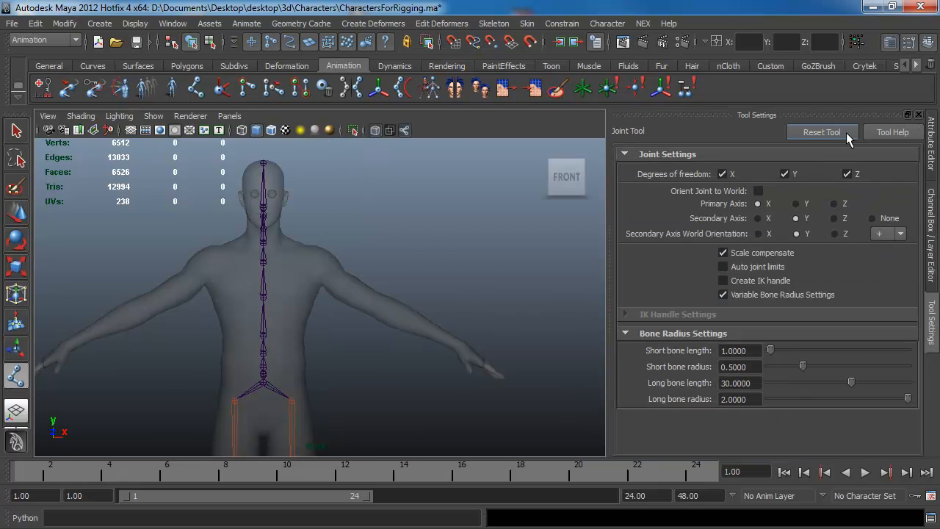
{"action": "left_click", "coordinate": [745, 249]}
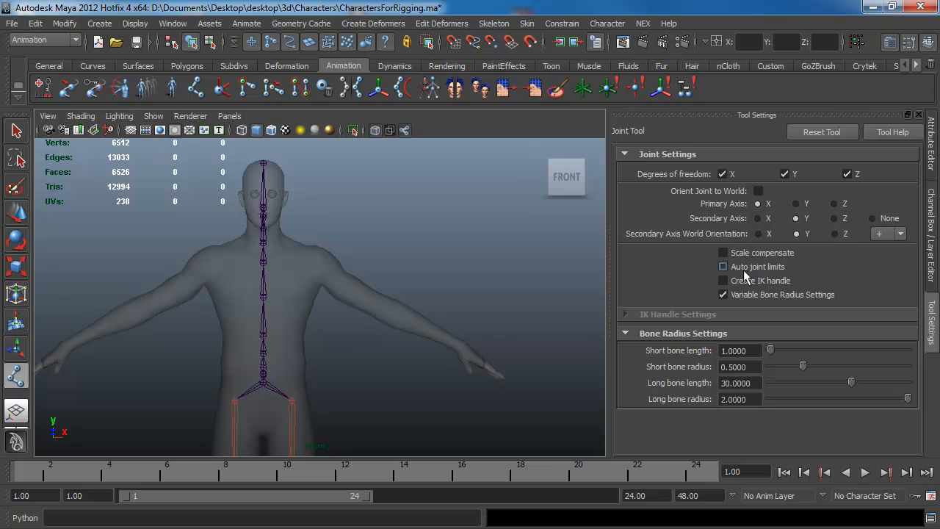
- Set the Joint tool's long bone length to 1, long bone radius to 0.5 and secondary axis world orientation to Z
{"action": "left_click", "coordinate": [756, 382]}
{"action": "type", "text": "1"}
{"action": "key", "text": "Tab"}
{"action": "type", "text": "0.5"}
{"action": "key", "text": "Return"}
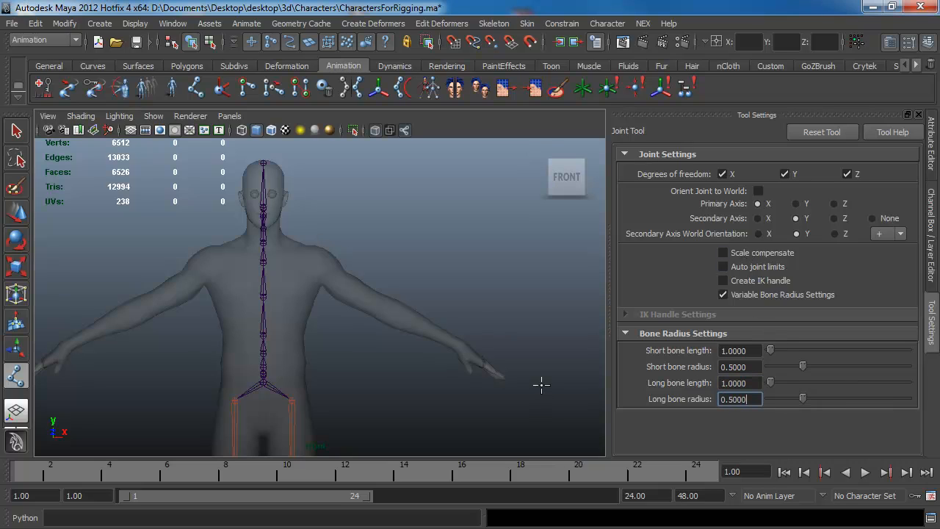
{"action": "left_click", "coordinate": [835, 233]}
- Place a clavicle joint beside the upper spine and a shoulder joint at the character's left shoulder in the front view
{"action": "right_click_drag", "start_coordinate": [239, 271], "coordinate": [311, 263], "text": "alt"}
{"action": "middle_click_drag", "start_coordinate": [294, 277], "coordinate": [317, 335], "text": "alt"}
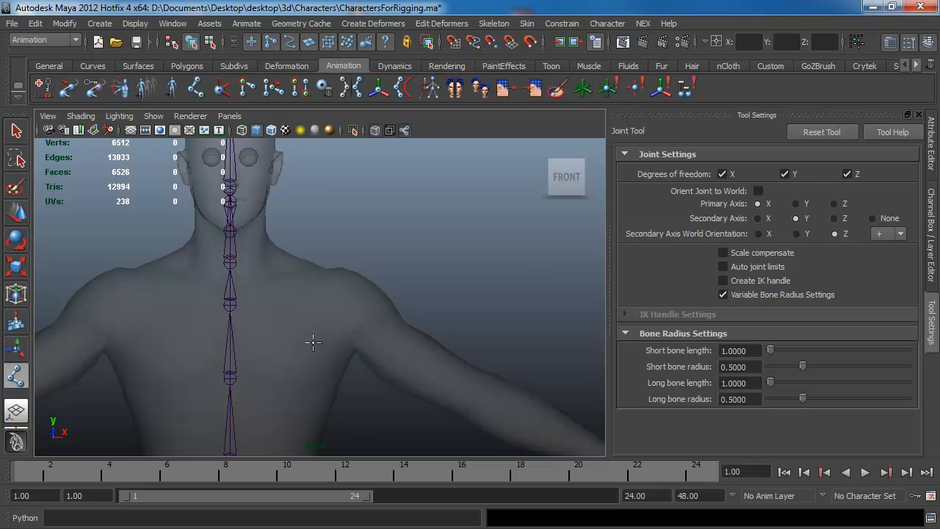
{"action": "middle_click_drag", "start_coordinate": [308, 342], "coordinate": [348, 327], "text": "alt"}
{"action": "right_click_drag", "start_coordinate": [348, 328], "coordinate": [359, 343], "text": "alt"}
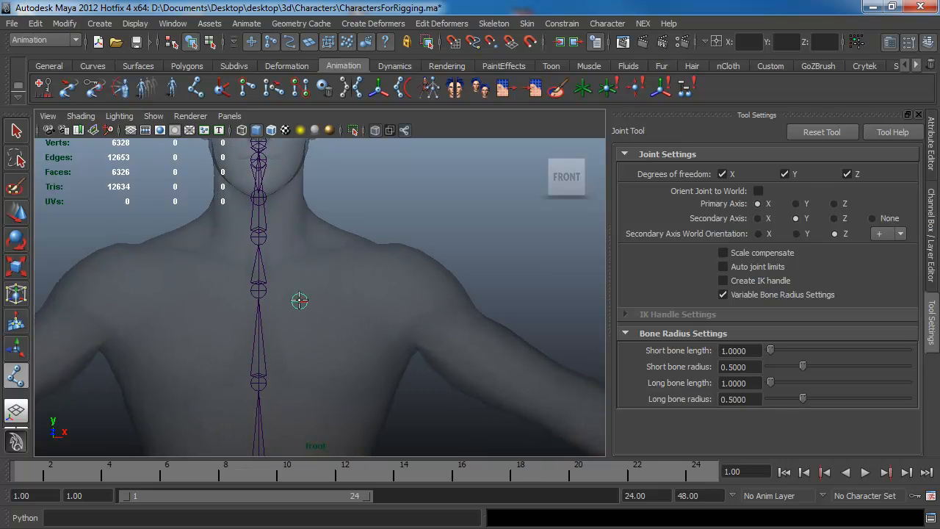
{"action": "left_click", "coordinate": [299, 300]}
{"action": "left_click", "coordinate": [403, 293]}
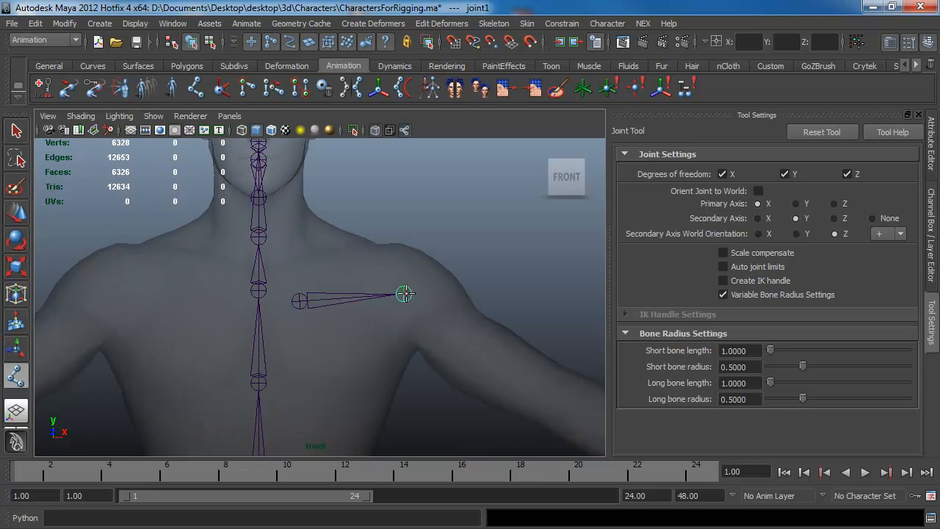
- Move the shoulder joint backward in the top view to center it within the left upper arm
{"action": "key", "text": "space"}
{"action": "left_click_drag", "start_coordinate": [403, 294], "coordinate": [370, 304]}
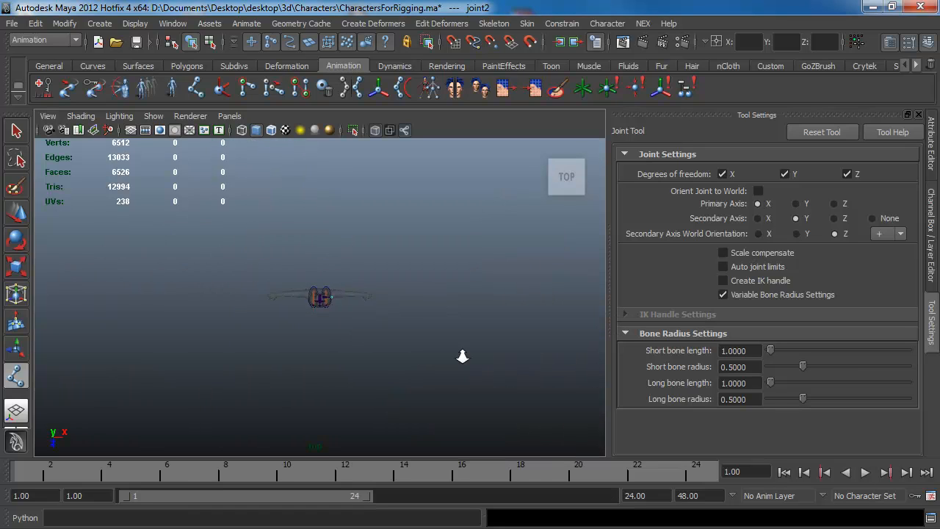
{"action": "right_click_drag", "start_coordinate": [462, 355], "coordinate": [583, 385], "text": "alt"}
{"action": "middle_click_drag", "start_coordinate": [401, 284], "coordinate": [332, 287], "text": "alt"}
{"action": "right_click_drag", "start_coordinate": [332, 287], "coordinate": [424, 342], "text": "alt"}
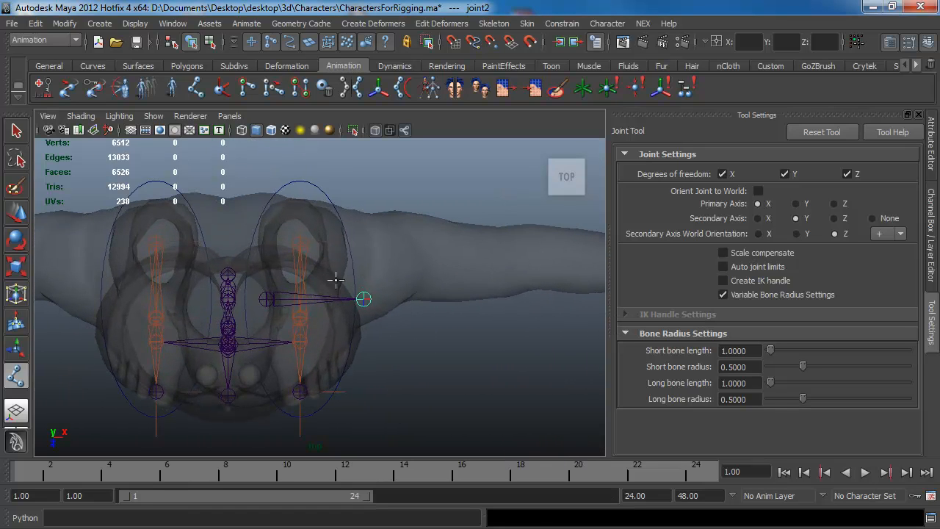
{"action": "key", "text": "w"}
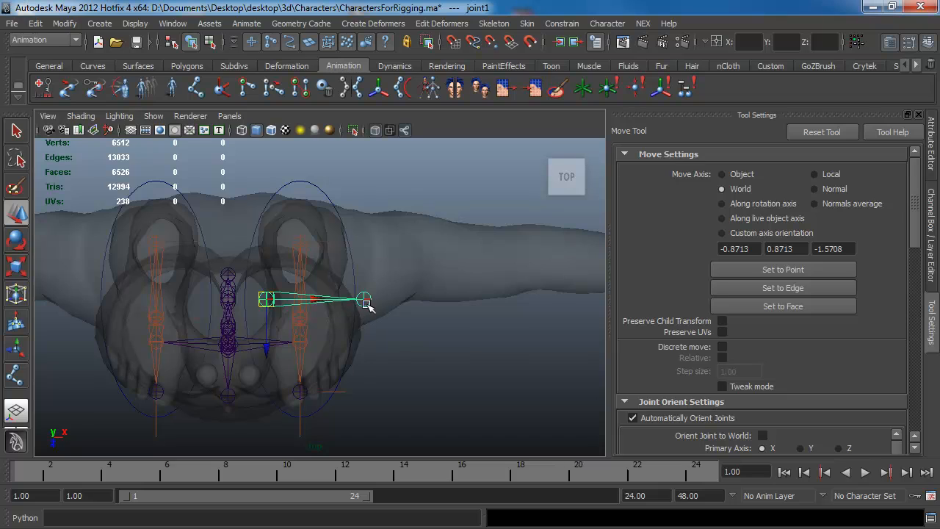
{"action": "left_click", "coordinate": [364, 300]}
{"action": "left_click_drag", "start_coordinate": [366, 344], "coordinate": [367, 304]}
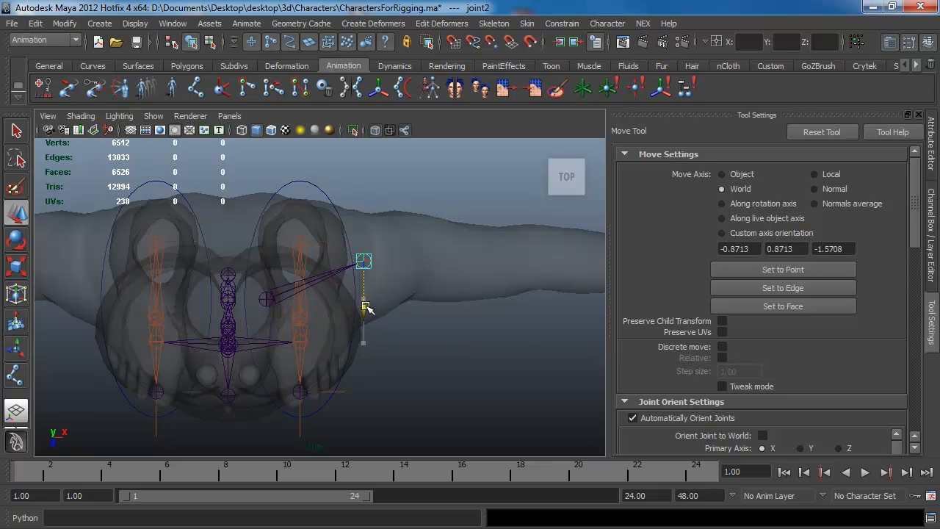
- Extend the joint chain from the left shoulder joint with a new joint at the wrist in the front view
{"action": "middle_click_drag", "start_coordinate": [368, 304], "coordinate": [412, 344], "text": "alt"}
{"action": "right_click_drag", "start_coordinate": [413, 344], "coordinate": [390, 342], "text": "alt"}
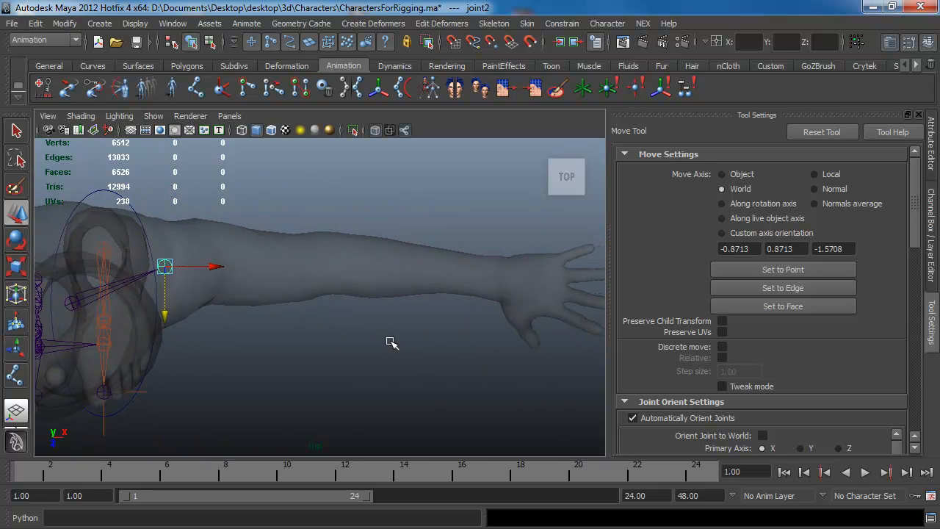
{"action": "key", "text": "space"}
{"action": "left_click_drag", "start_coordinate": [367, 326], "coordinate": [370, 344]}
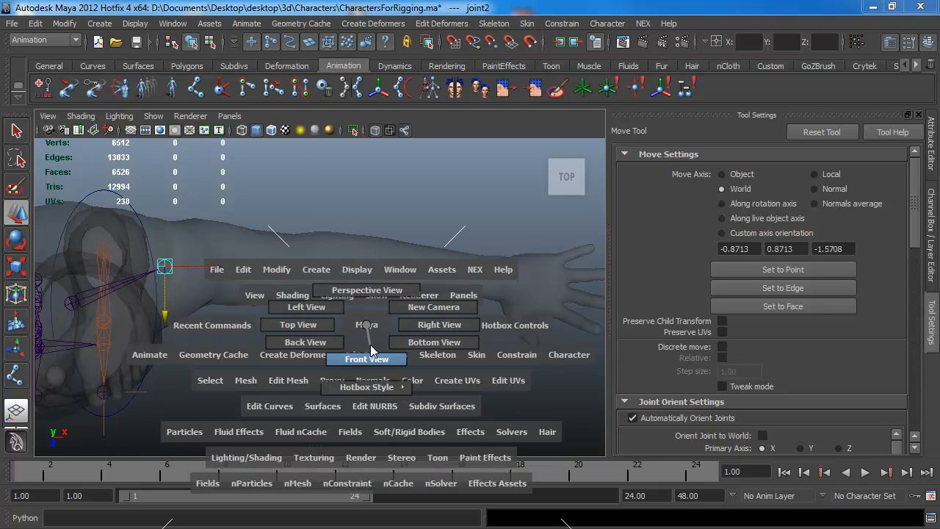
{"action": "middle_click_drag", "start_coordinate": [434, 312], "coordinate": [402, 303], "text": "alt"}
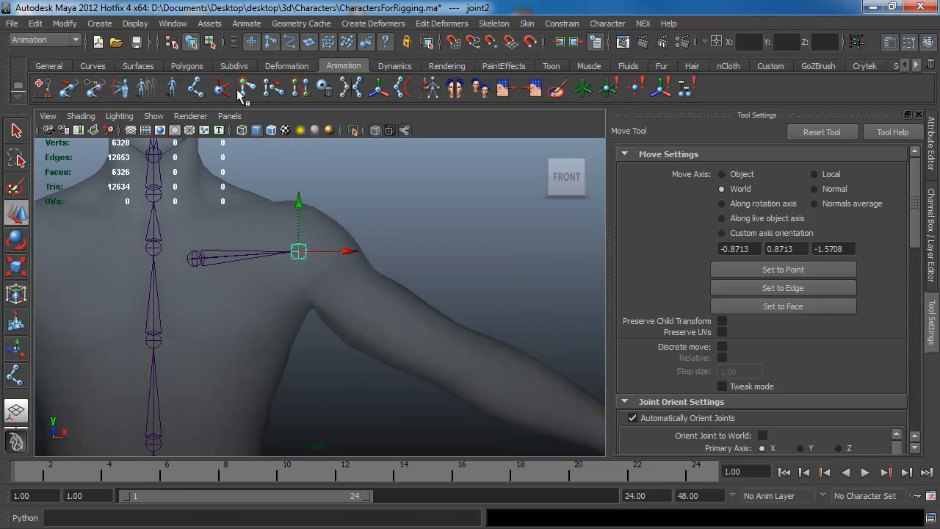
{"action": "left_click", "coordinate": [195, 88]}
{"action": "left_click", "coordinate": [299, 252]}
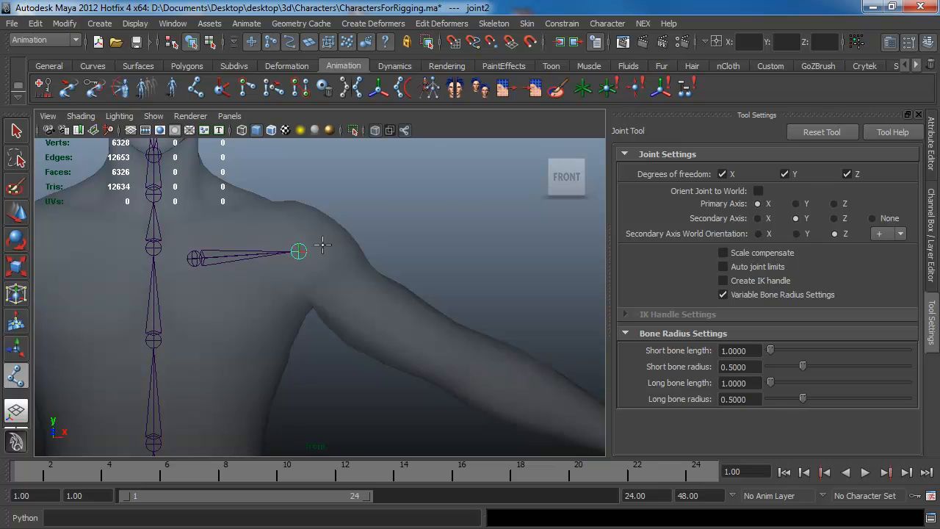
{"action": "right_click_drag", "start_coordinate": [409, 322], "coordinate": [334, 307], "text": "alt"}
{"action": "middle_click_drag", "start_coordinate": [423, 320], "coordinate": [309, 250], "text": "alt"}
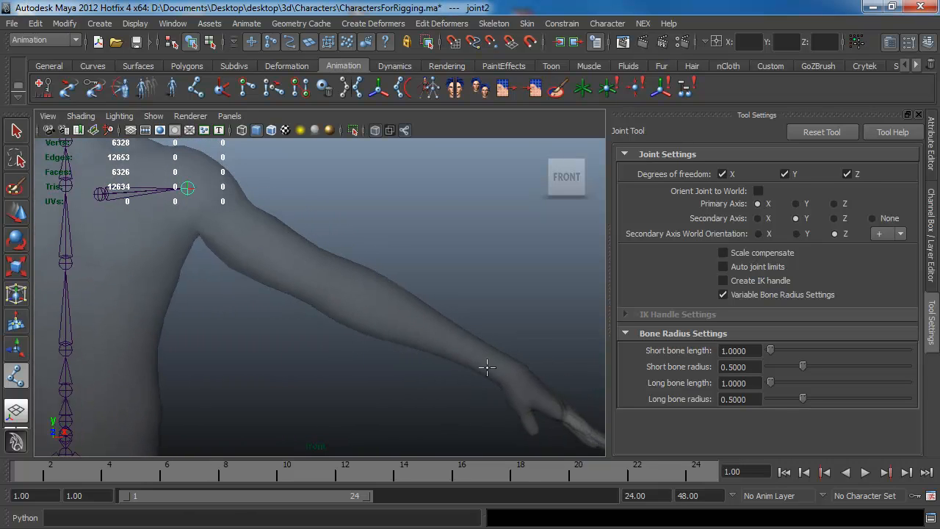
{"action": "left_click", "coordinate": [509, 375]}
- Rotate the shoulder joint about 2.2 degrees around its Z axis in the top view to center the wrist joint in the mesh
{"action": "key", "text": "space"}
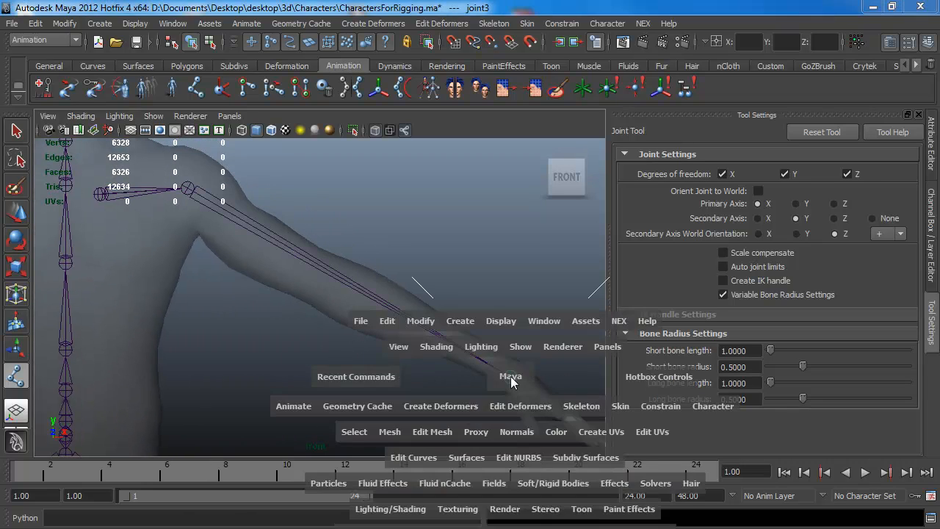
{"action": "left_click_drag", "start_coordinate": [510, 375], "coordinate": [467, 374]}
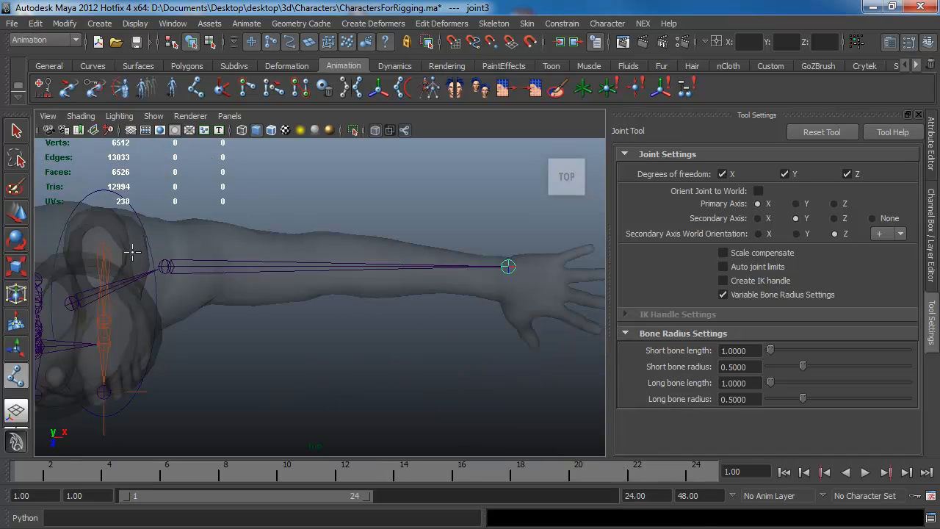
{"action": "key", "text": "w"}
{"action": "key", "text": "e"}
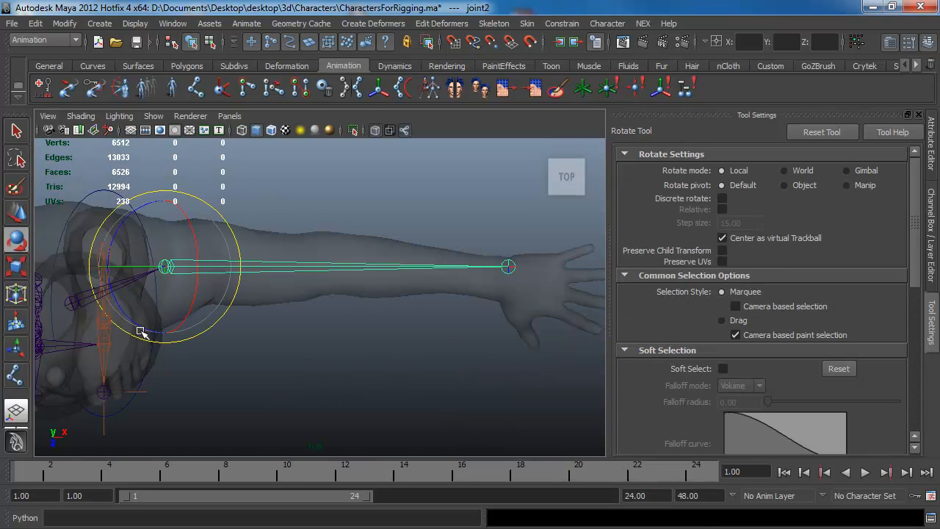
{"action": "left_click_drag", "start_coordinate": [135, 320], "coordinate": [132, 318]}
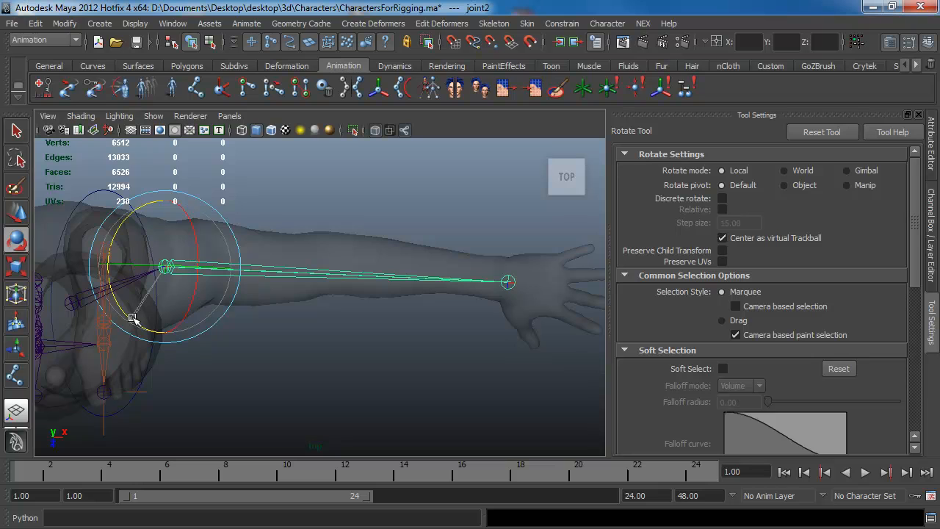
- Check the arm joint chain in the perspective view and freeze the shoulder joint's transformations
{"action": "key", "text": "space"}
{"action": "left_click_drag", "start_coordinate": [333, 309], "coordinate": [340, 287]}
{"action": "right_click_drag", "start_coordinate": [372, 295], "coordinate": [546, 411], "text": "alt"}
{"action": "middle_click_drag", "start_coordinate": [474, 332], "coordinate": [438, 390], "text": "alt"}
{"action": "right_click_drag", "start_coordinate": [439, 390], "coordinate": [419, 373], "text": "alt"}
{"action": "key", "text": "ctrl+a"}
{"action": "key", "text": "ctrl+a"}
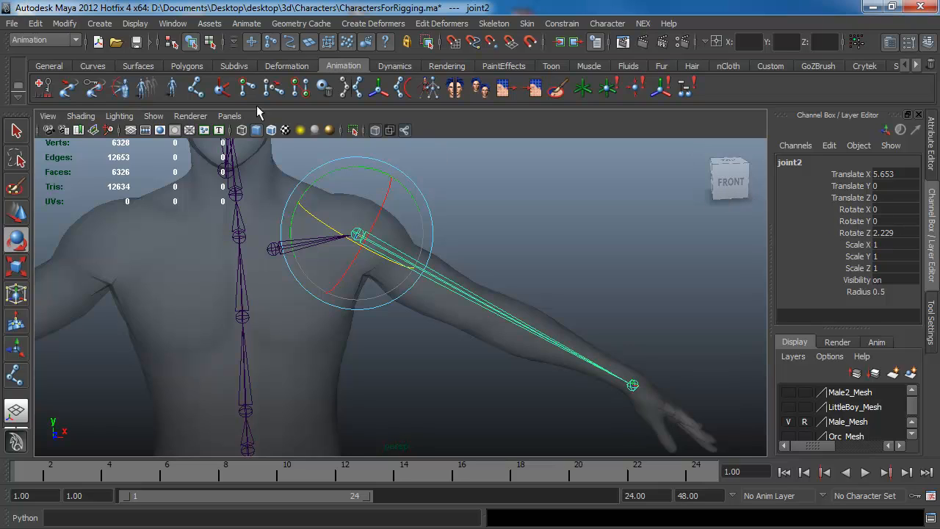
{"action": "left_click", "coordinate": [65, 24]}
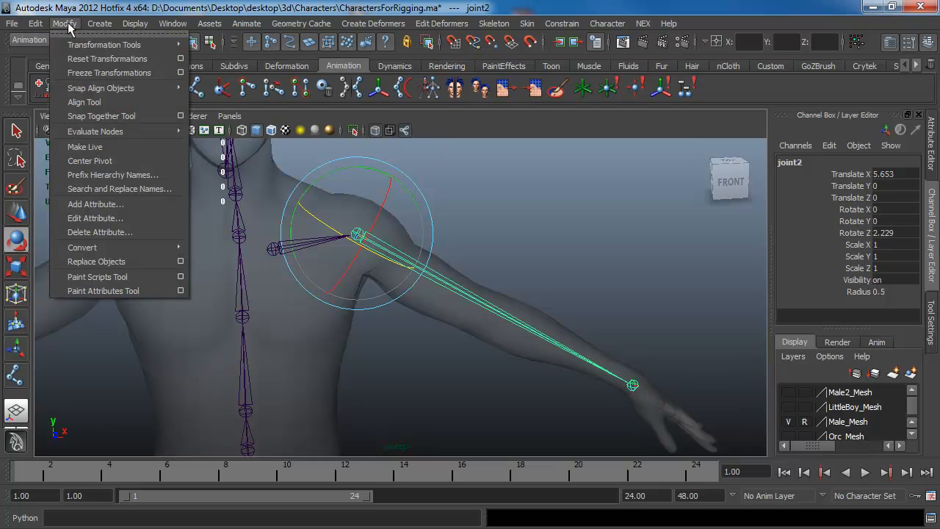
{"action": "left_click", "coordinate": [82, 74]}
- Display the arm mesh in the top view with wireframe on shaded
{"action": "key", "text": "space"}
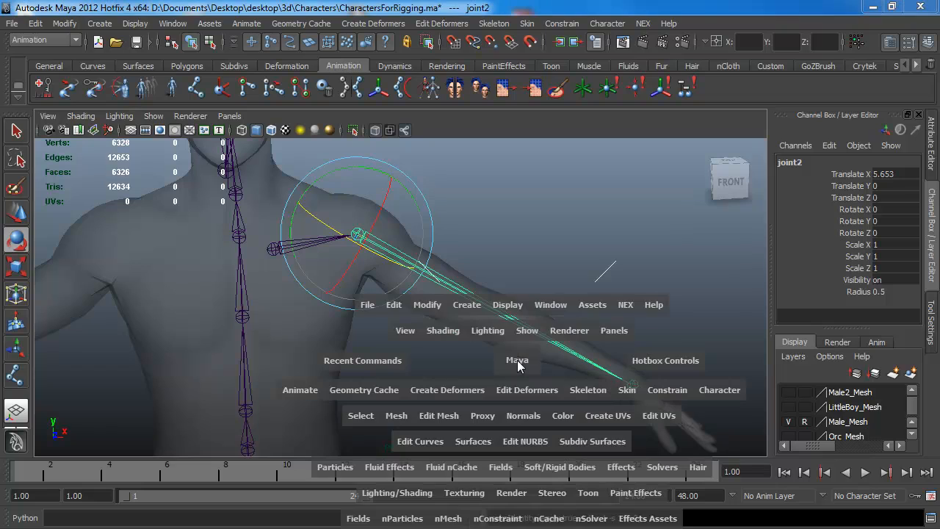
{"action": "left_click", "coordinate": [517, 359]}
{"action": "left_click_drag", "start_coordinate": [517, 366], "coordinate": [464, 360]}
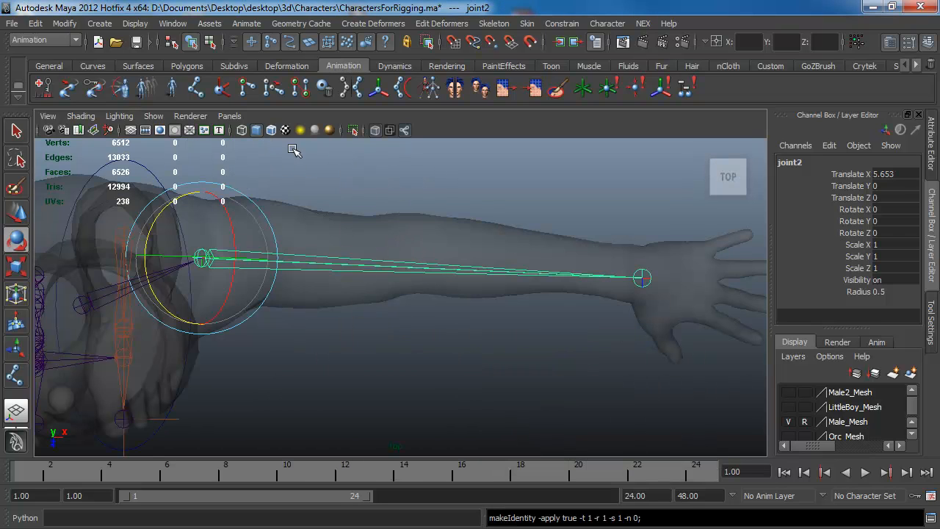
{"action": "left_click", "coordinate": [271, 131]}
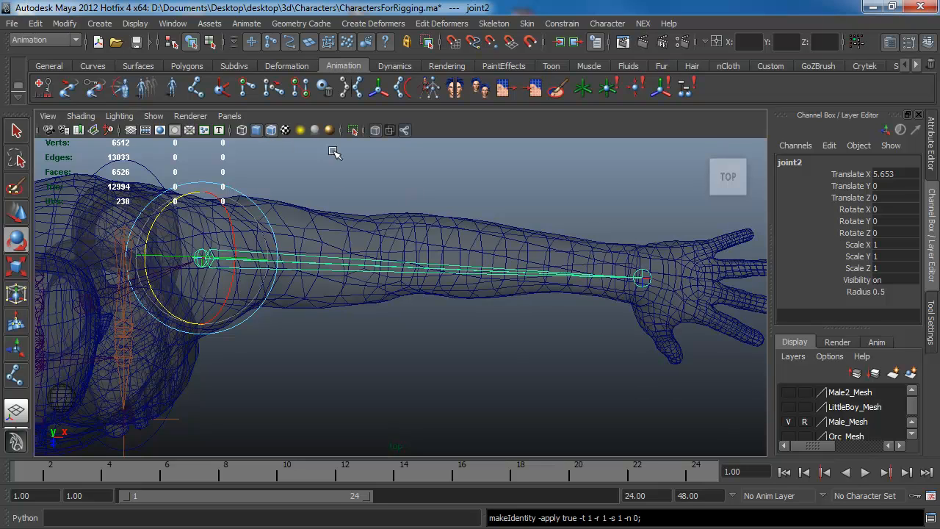
- Turn off wireframe on shaded and insert an elbow joint between the left shoulder and wrist joints, about 10.97 units from the shoulder
{"action": "left_click", "coordinate": [275, 129]}
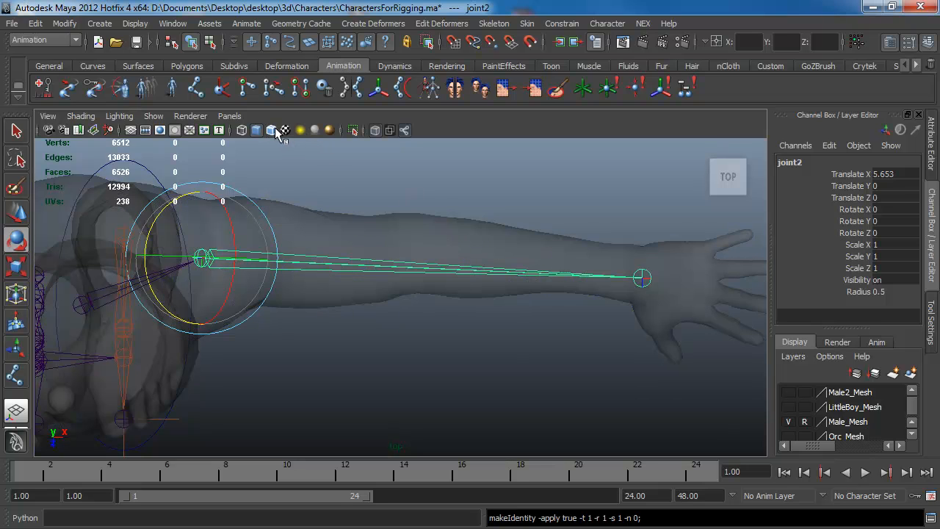
{"action": "left_click", "coordinate": [495, 25]}
{"action": "left_click", "coordinate": [506, 87]}
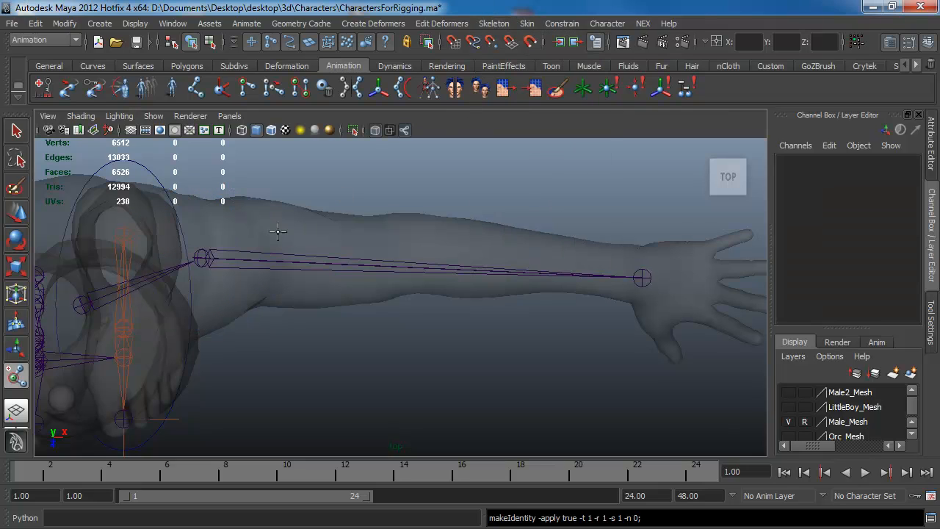
{"action": "left_click", "coordinate": [202, 258]}
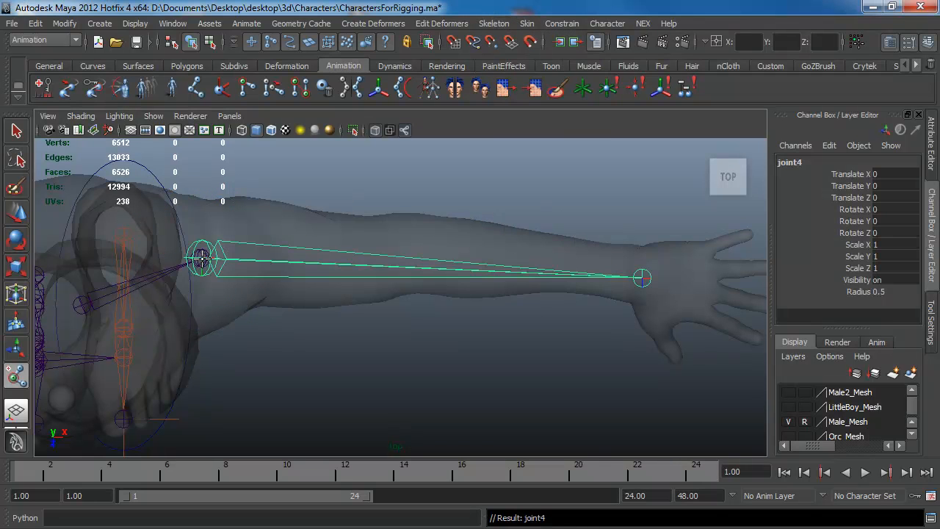
{"action": "left_click_drag", "start_coordinate": [201, 259], "coordinate": [418, 266]}
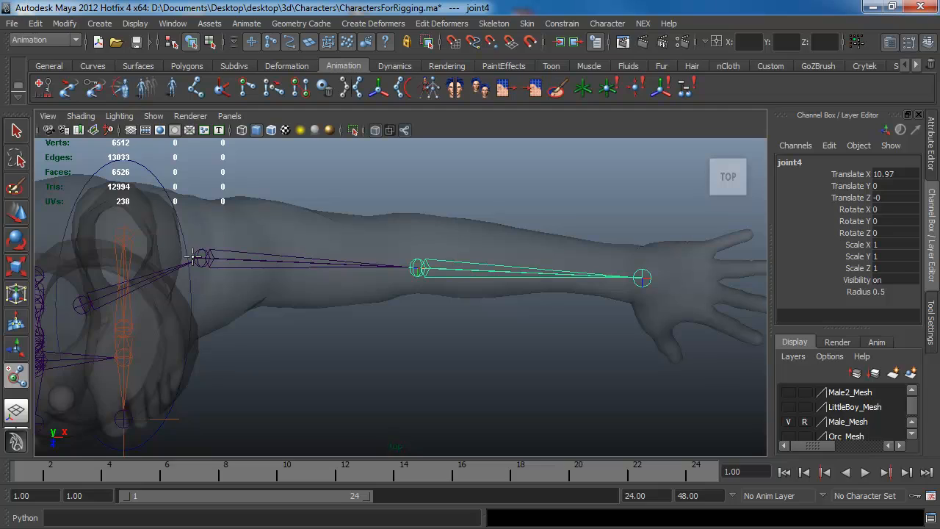
- Move only the elbow joint toward the back of the arm to about -0.998 in Translate Y, without moving the wrist joint
{"action": "key", "text": "w"}
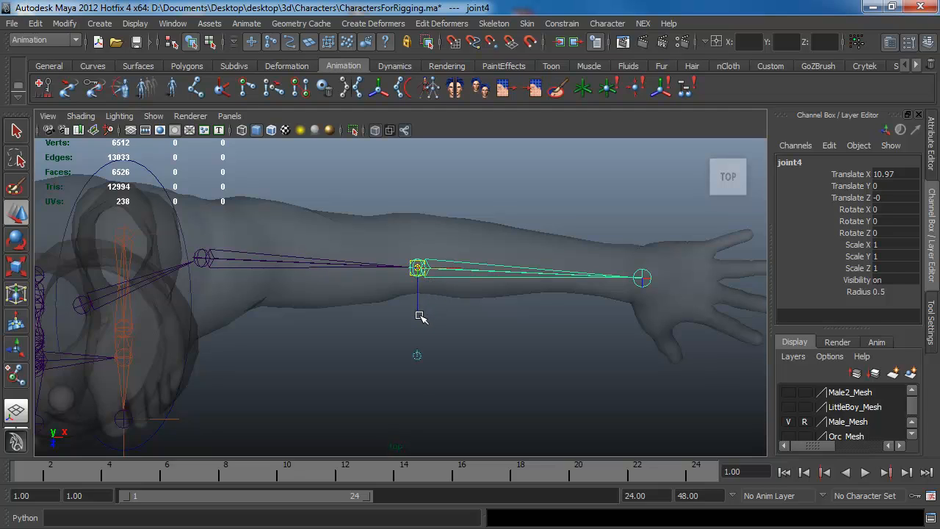
{"action": "left_click_drag", "start_coordinate": [418, 311], "coordinate": [419, 283]}
{"action": "key", "text": "Insert"}
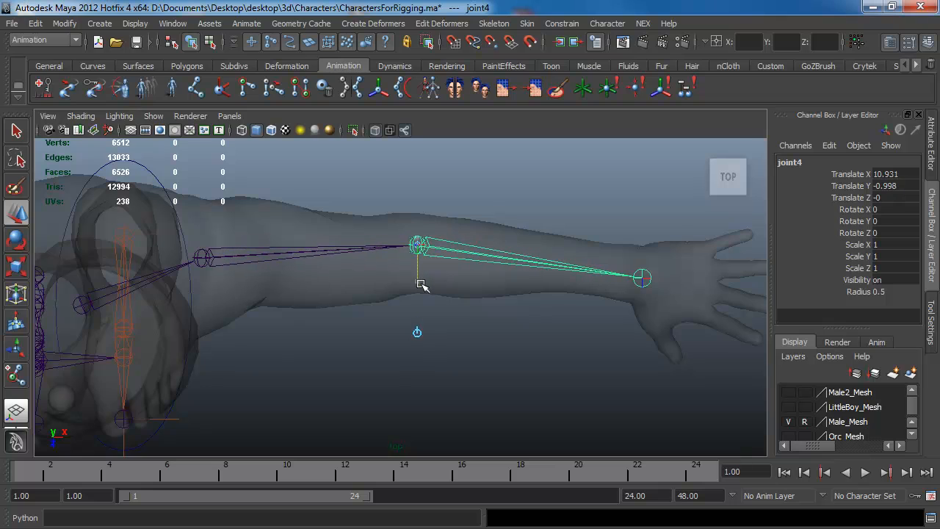
{"action": "key", "text": "Insert"}
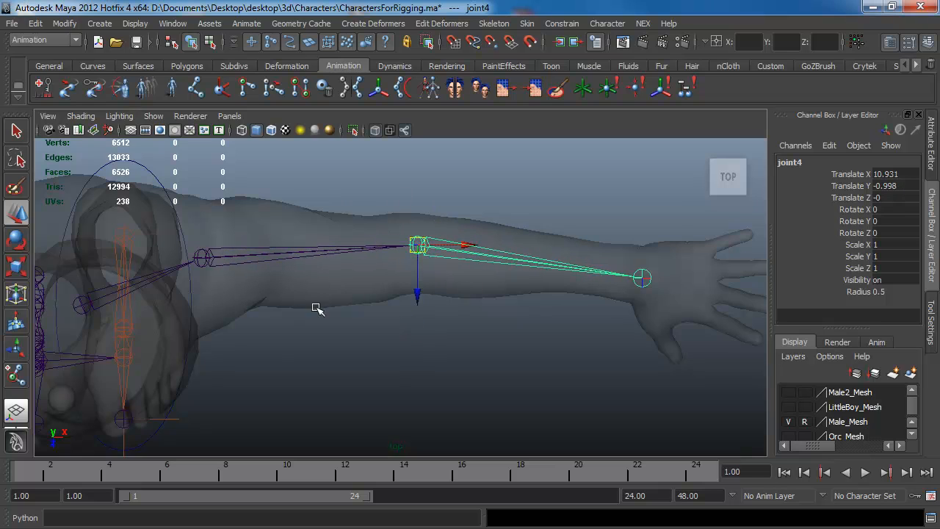
- Select the shoulder joint with the elbow and wrist joints below it and freeze their transformations
{"action": "left_click", "coordinate": [210, 255]}
{"action": "right_click_drag", "start_coordinate": [210, 256], "coordinate": [199, 347]}
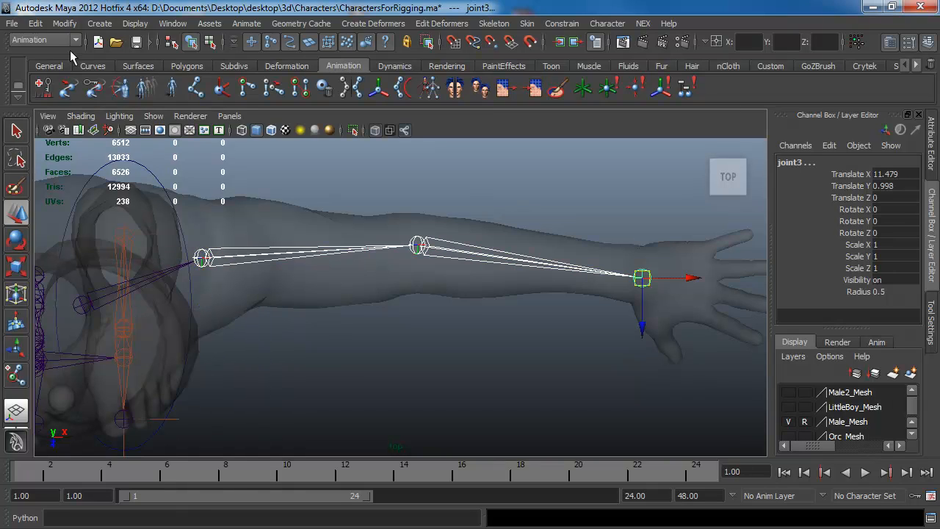
{"action": "left_click", "coordinate": [64, 23]}
{"action": "left_click", "coordinate": [74, 70]}
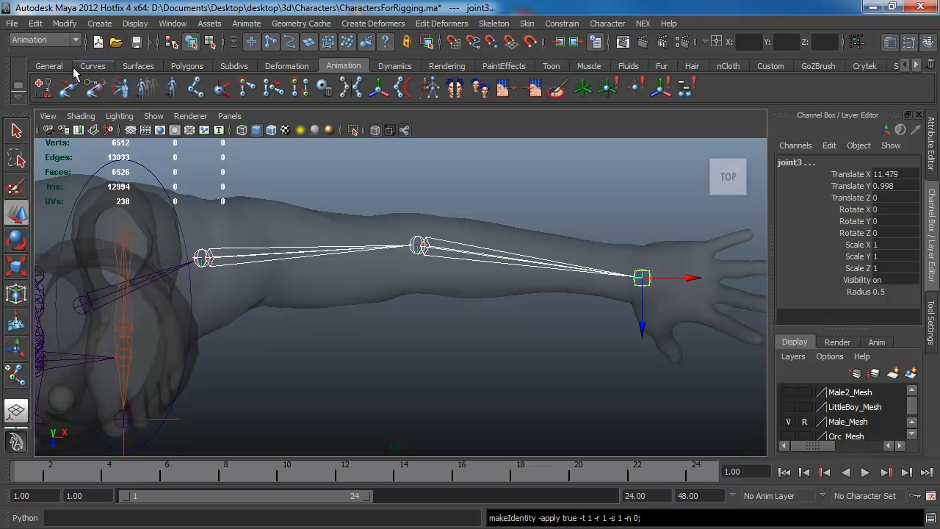
- Orient the selected arm joints with primary axis X, secondary axis Y and secondary axis world orientation +Z, including their children
{"action": "left_click", "coordinate": [493, 24]}
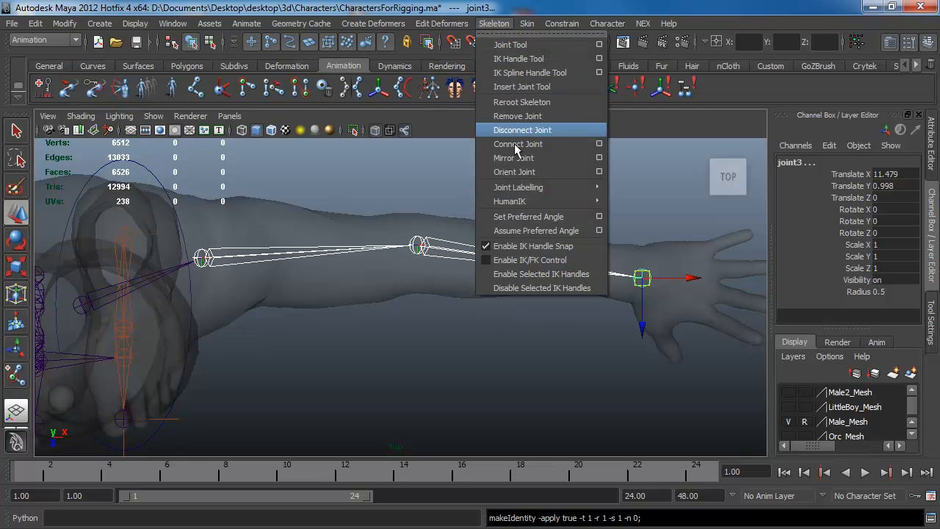
{"action": "left_click", "coordinate": [600, 172]}
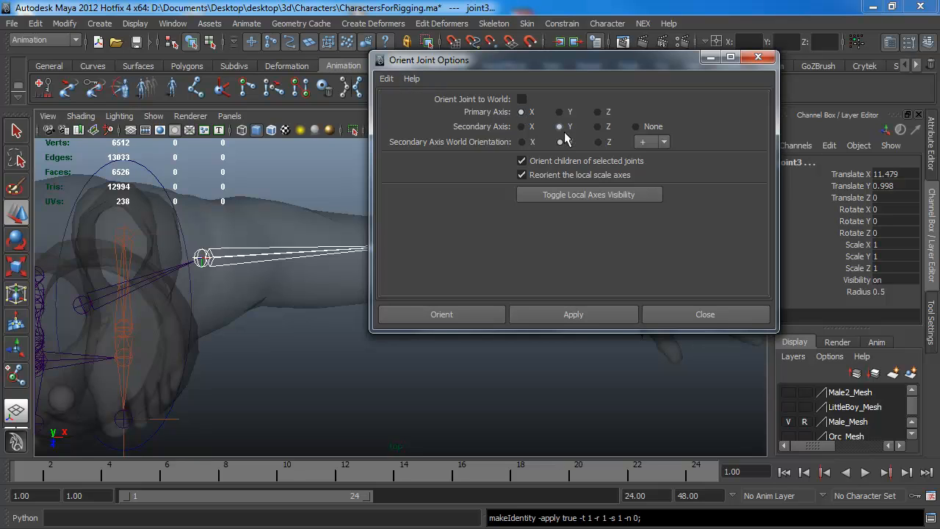
{"action": "left_click", "coordinate": [599, 143]}
{"action": "left_click", "coordinate": [621, 315]}
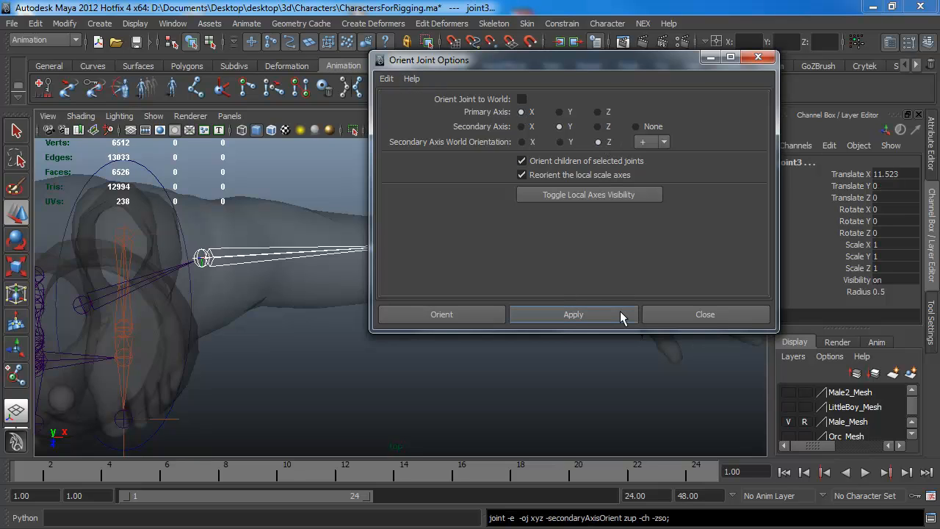
{"action": "left_click", "coordinate": [708, 313]}
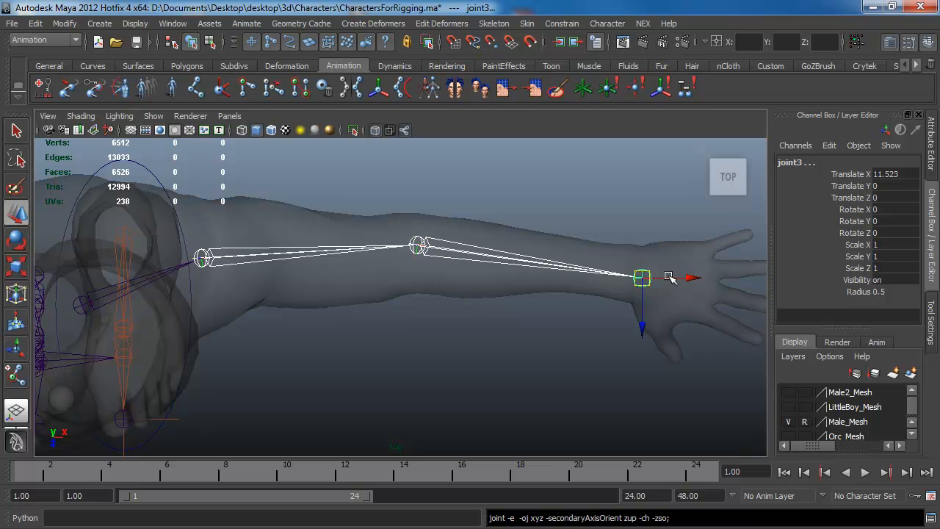
- Check the arm chain in the perspective view and orient the collarbone joint and its children with the same joint orientation settings
{"action": "left_click", "coordinate": [513, 351]}
{"action": "key", "text": "space"}
{"action": "left_click_drag", "start_coordinate": [514, 347], "coordinate": [514, 322]}
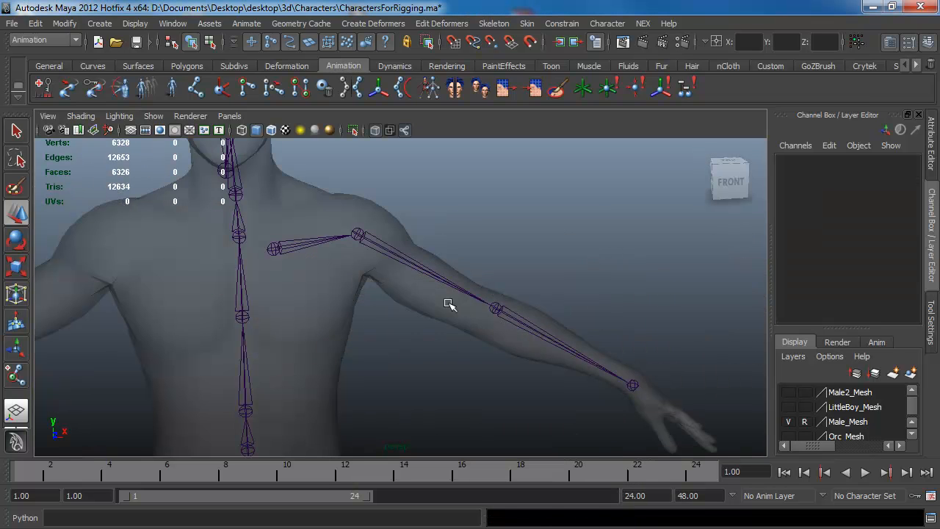
{"action": "left_click_drag", "start_coordinate": [449, 304], "coordinate": [316, 240], "text": "alt"}
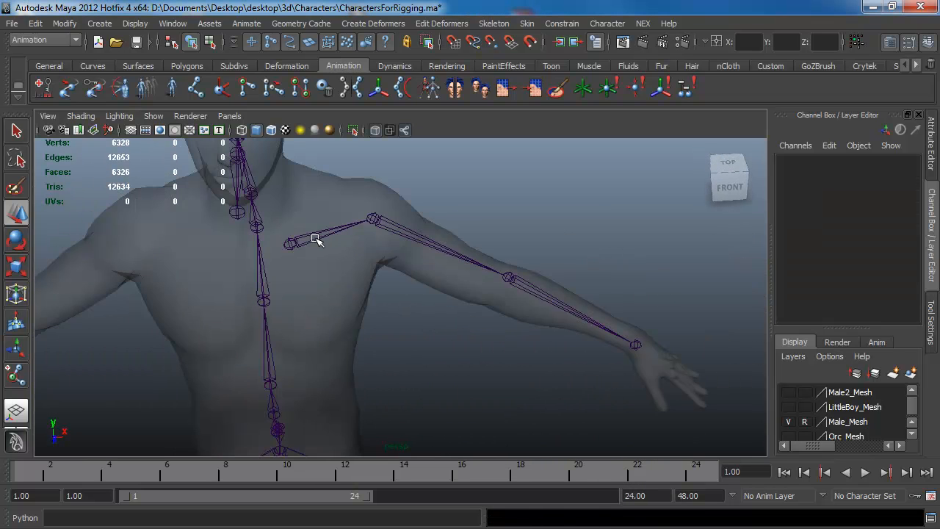
{"action": "left_click", "coordinate": [316, 239]}
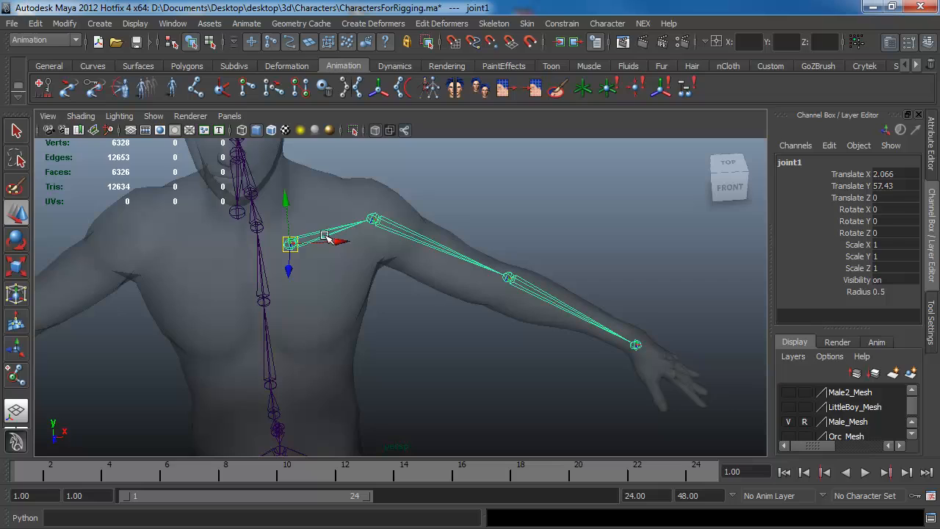
{"action": "left_click", "coordinate": [513, 26]}
{"action": "left_click", "coordinate": [523, 174]}
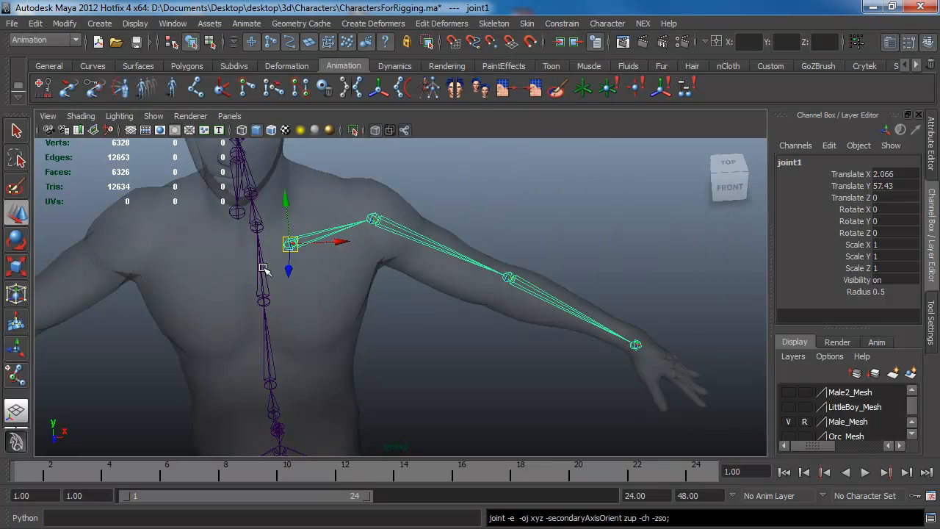
- Frame the left hand in the top view and reduce the joint display scale to 1.30
{"action": "left_click_drag", "start_coordinate": [615, 329], "coordinate": [434, 317], "text": "alt"}
{"action": "key", "text": "space"}
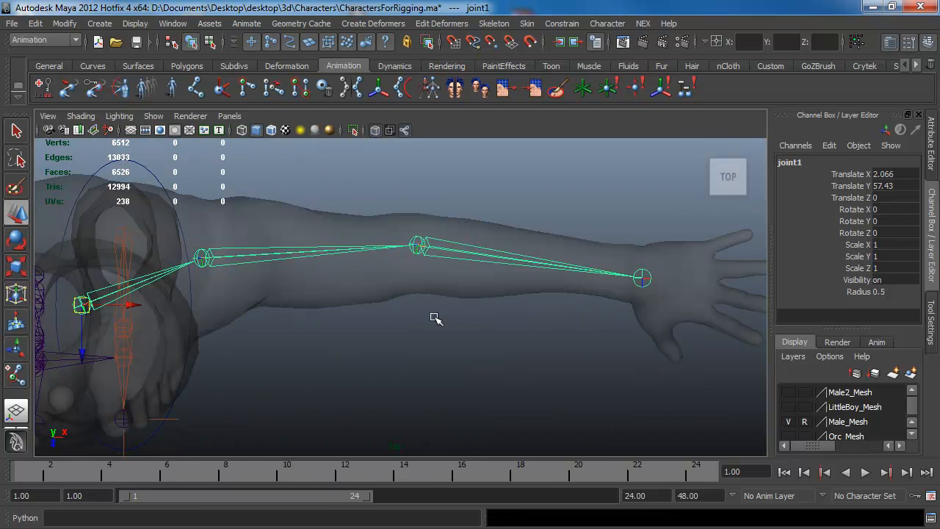
{"action": "middle_click_drag", "start_coordinate": [445, 301], "coordinate": [247, 292], "text": "alt"}
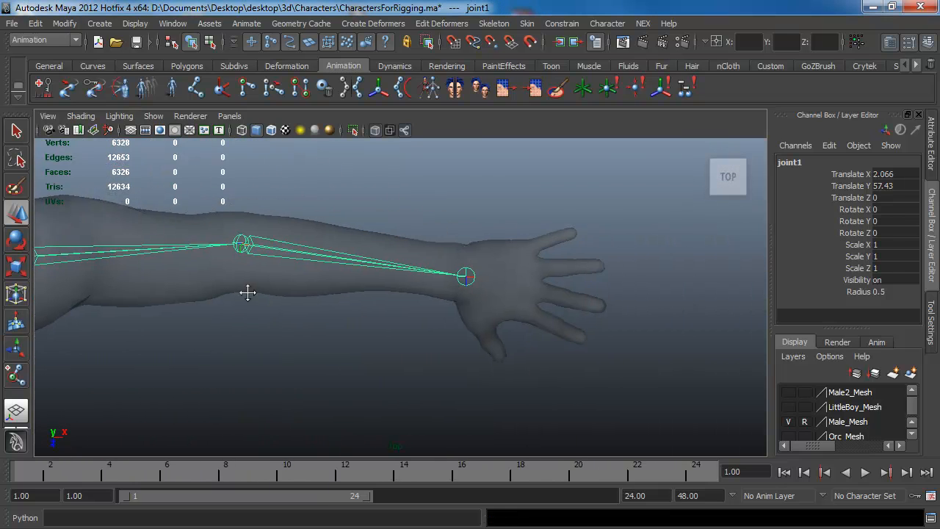
{"action": "right_click_drag", "start_coordinate": [248, 291], "coordinate": [566, 357], "text": "alt"}
{"action": "middle_click_drag", "start_coordinate": [566, 357], "coordinate": [394, 315], "text": "alt"}
{"action": "scroll", "coordinate": [395, 315], "scroll_direction": "up", "scroll_amount": 2}
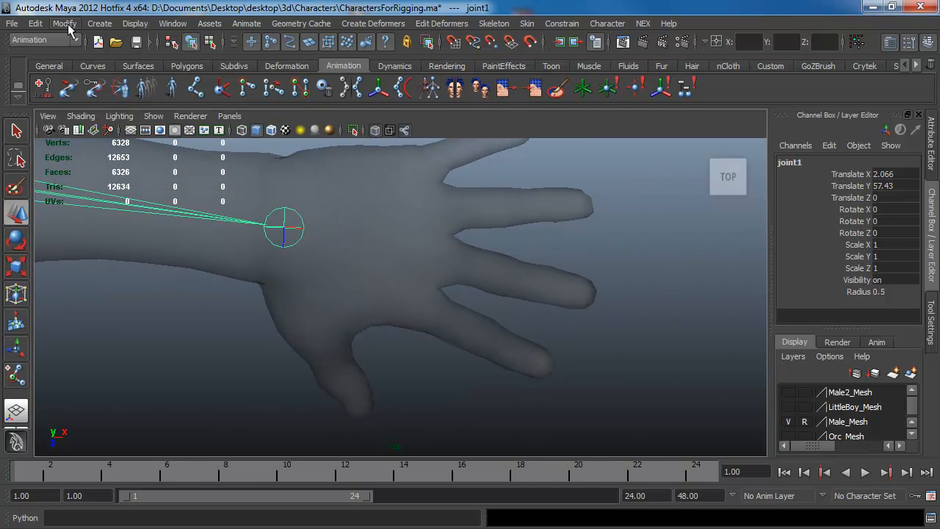
{"action": "left_click", "coordinate": [130, 24]}
{"action": "mouse_move", "coordinate": [182, 205]}
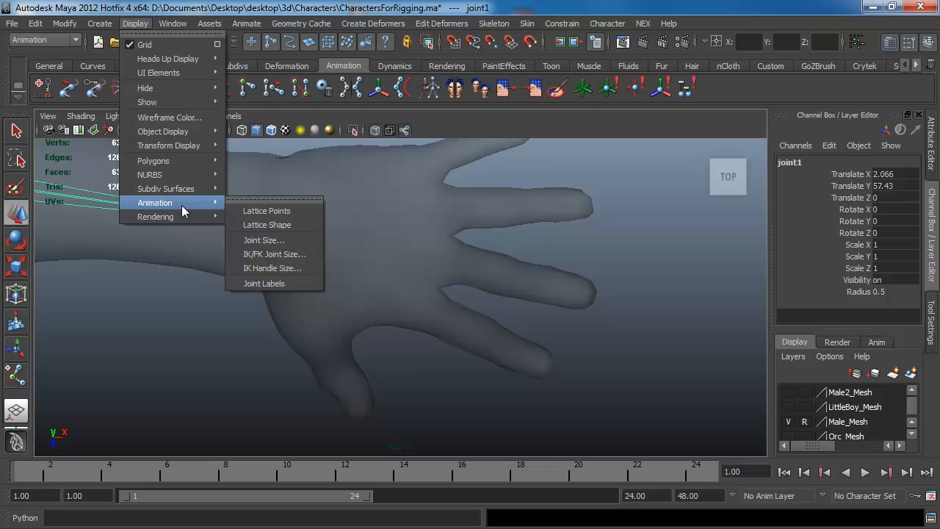
{"action": "left_click", "coordinate": [265, 240]}
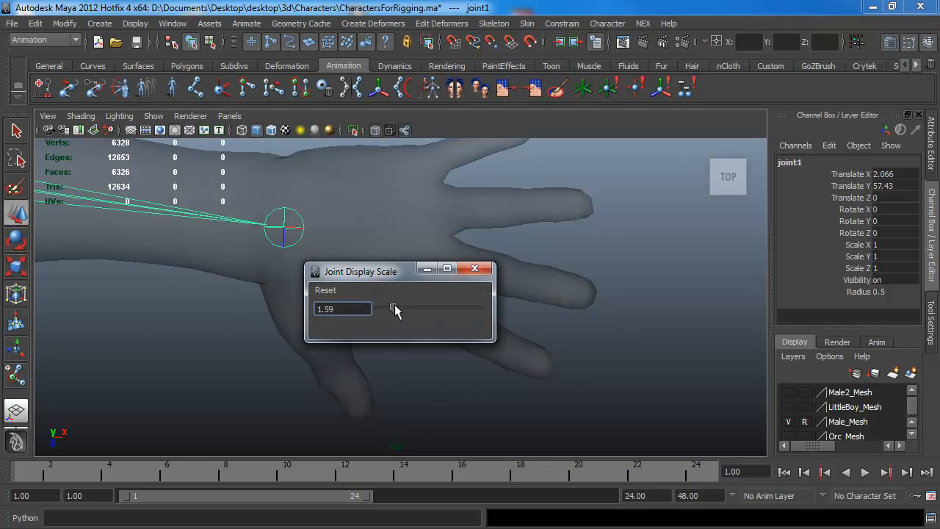
{"action": "left_click_drag", "start_coordinate": [394, 305], "coordinate": [391, 306]}
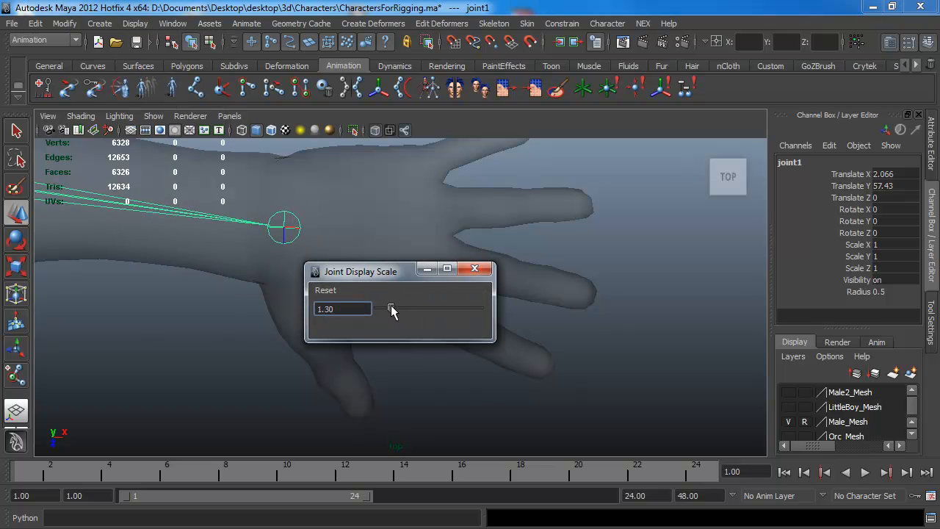
{"action": "left_click", "coordinate": [492, 270]}
- Extend the chain from the wrist joint in the top view with joints in the palm, at the middle finger's base and at its tip
{"action": "left_click", "coordinate": [196, 88]}
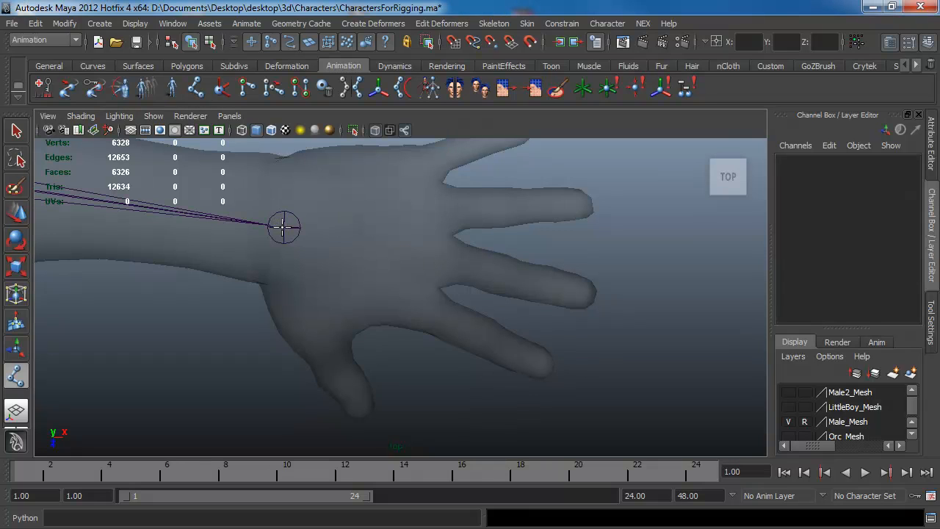
{"action": "left_click", "coordinate": [285, 228]}
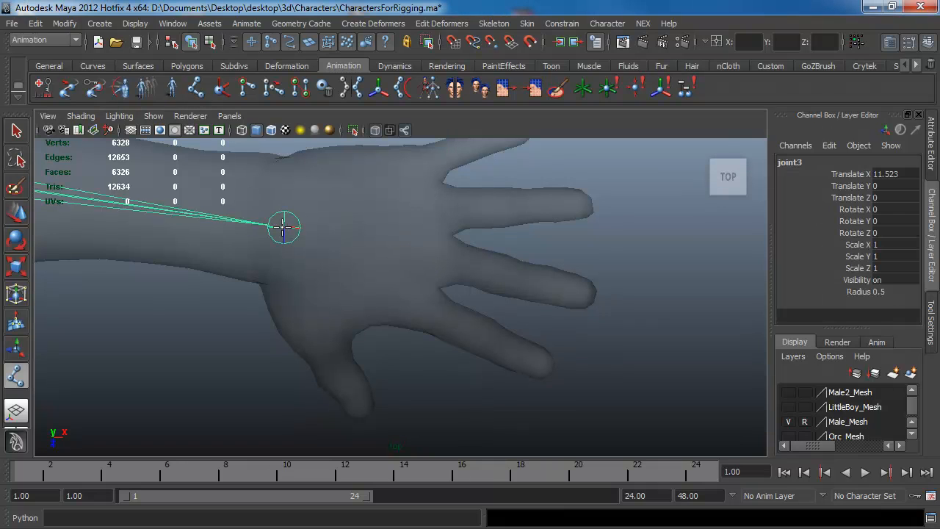
{"action": "left_click", "coordinate": [361, 239]}
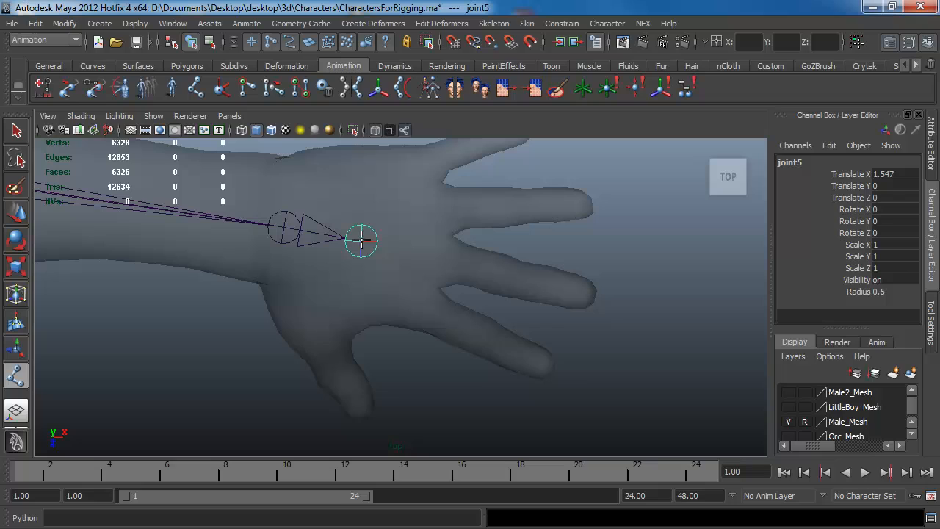
{"action": "left_click", "coordinate": [447, 257]}
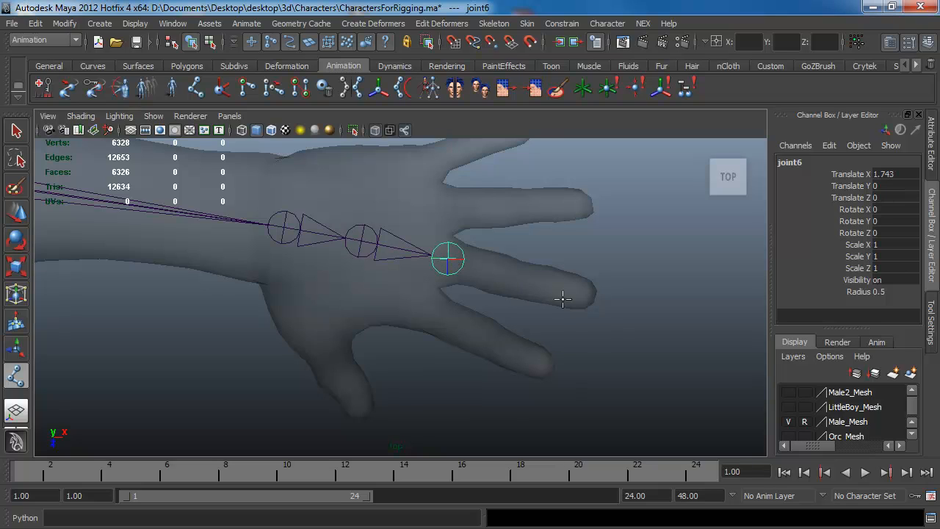
{"action": "left_click", "coordinate": [609, 295]}
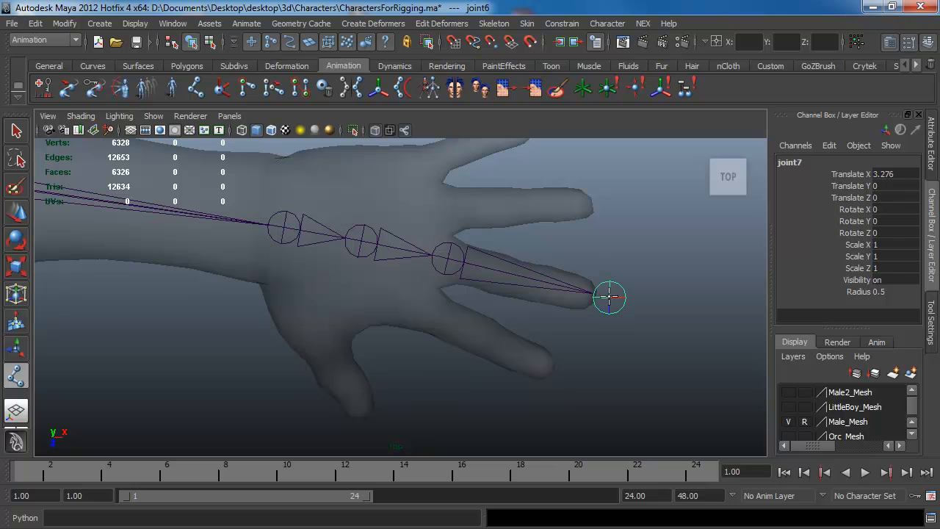
{"action": "left_click", "coordinate": [18, 131]}
- Lower the palm joint into the hand mesh in the perspective view, about 1.78 units from the wrist joint
{"action": "key", "text": "space"}
{"action": "left_click_drag", "start_coordinate": [372, 237], "coordinate": [368, 204]}
{"action": "left_click_drag", "start_coordinate": [471, 360], "coordinate": [494, 330], "text": "alt"}
{"action": "middle_click_drag", "start_coordinate": [430, 234], "coordinate": [427, 257], "text": "alt"}
{"action": "right_click_drag", "start_coordinate": [403, 277], "coordinate": [506, 343], "text": "alt"}
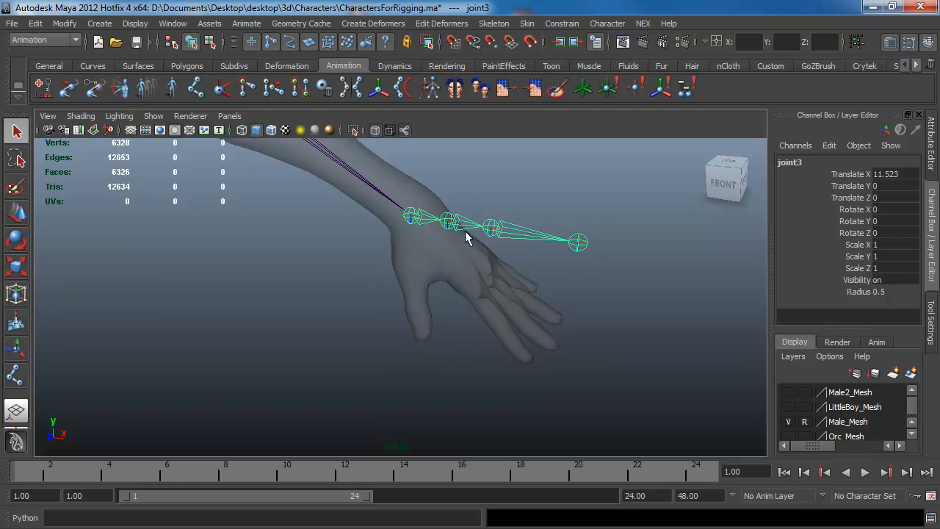
{"action": "left_click", "coordinate": [448, 219]}
{"action": "key", "text": "w"}
{"action": "left_click_drag", "start_coordinate": [448, 200], "coordinate": [447, 216]}
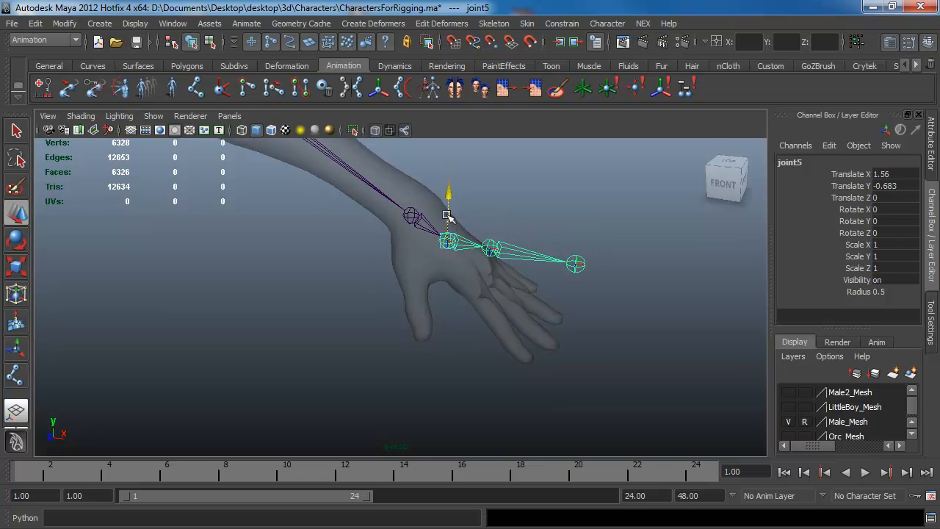
{"action": "key", "text": "z"}
{"action": "left_click_drag", "start_coordinate": [539, 235], "coordinate": [426, 229], "text": "alt"}
{"action": "right_click_drag", "start_coordinate": [426, 229], "coordinate": [506, 273], "text": "alt"}
{"action": "left_click_drag", "start_coordinate": [506, 272], "coordinate": [280, 235], "text": "alt"}
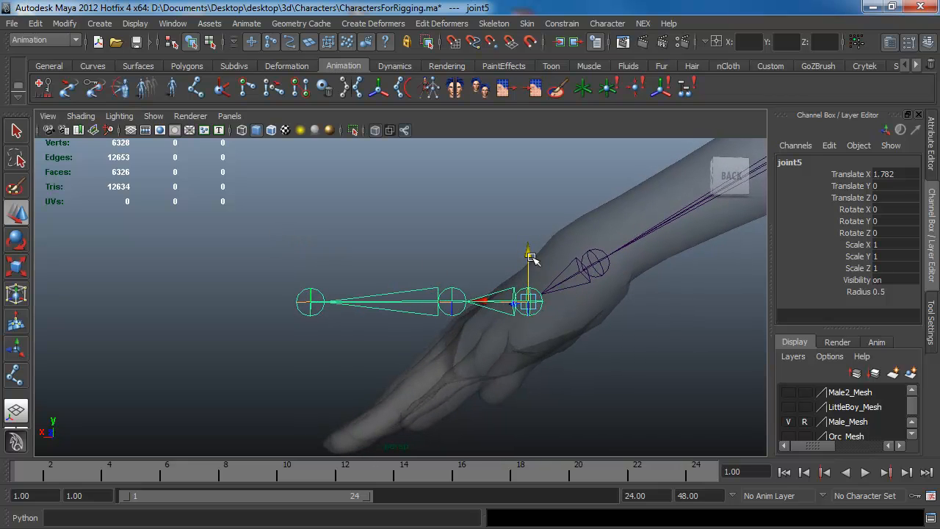
{"action": "left_click_drag", "start_coordinate": [531, 258], "coordinate": [531, 262]}
- Lower the middle finger's base joint to about 2 units from the palm joint and its tip joint to about 4.22 units from the base
{"action": "left_click", "coordinate": [448, 297]}
{"action": "left_click_drag", "start_coordinate": [469, 326], "coordinate": [481, 326], "text": "alt"}
{"action": "left_click_drag", "start_coordinate": [448, 254], "coordinate": [436, 236]}
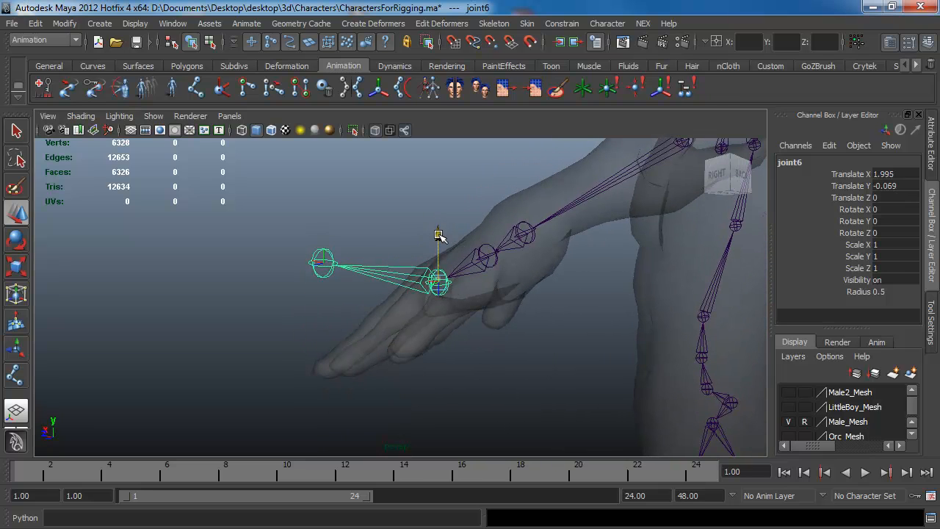
{"action": "left_click", "coordinate": [320, 264]}
{"action": "left_click_drag", "start_coordinate": [323, 243], "coordinate": [490, 323]}
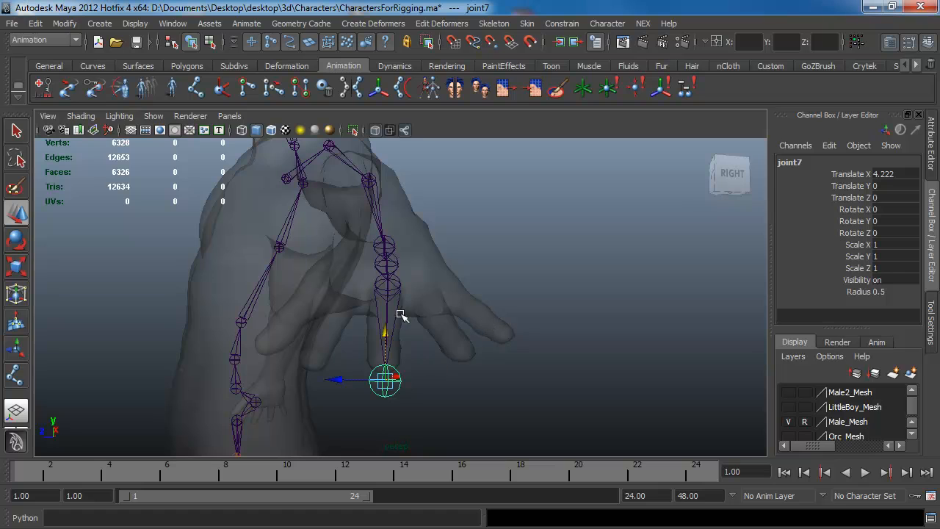
- Duplicate the middle finger's joint chain and move the copy across to the ring finger
{"action": "left_click", "coordinate": [386, 284]}
{"action": "left_click_drag", "start_coordinate": [448, 277], "coordinate": [379, 268], "text": "alt"}
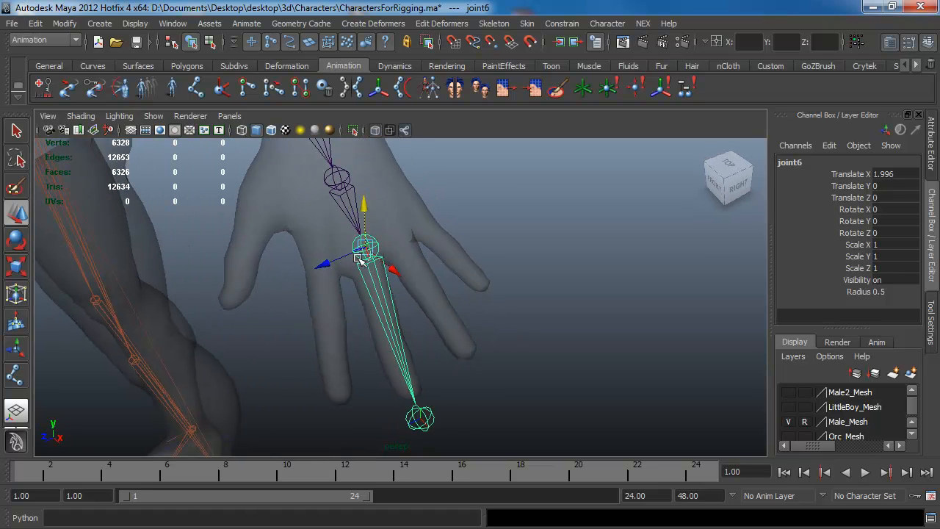
{"action": "left_click", "coordinate": [35, 22]}
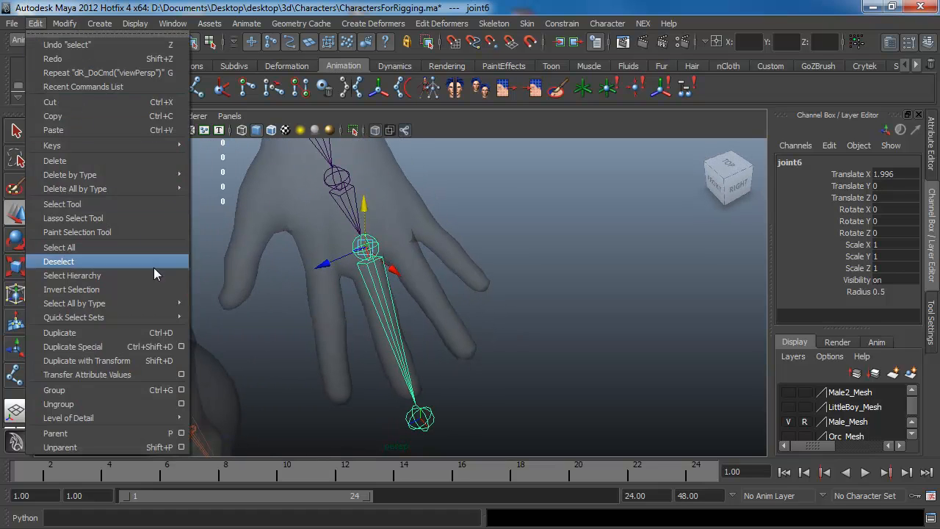
{"action": "left_click", "coordinate": [82, 336]}
{"action": "left_click_drag", "start_coordinate": [328, 262], "coordinate": [360, 248]}
{"action": "key", "text": "ctrl+z"}
{"action": "key", "text": "ctrl+z"}
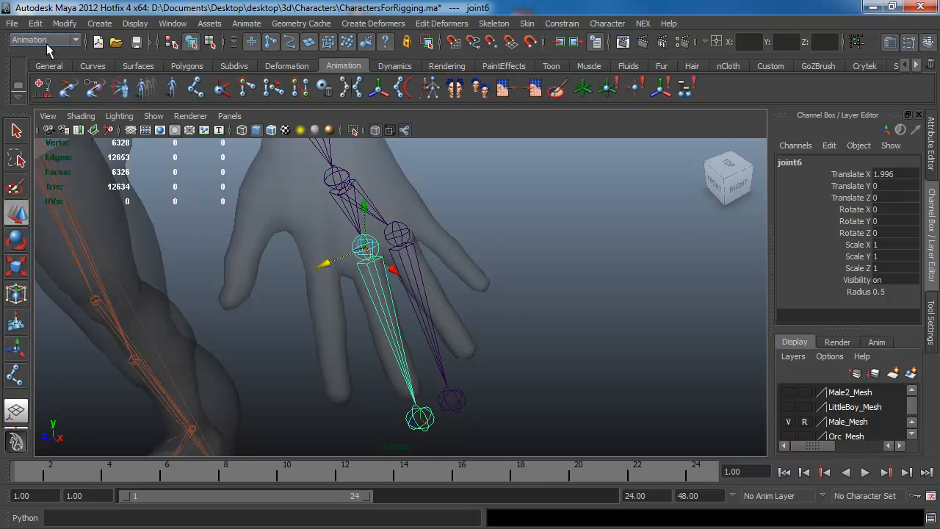
- Duplicate the middle finger's joint chain twice more and place the copies at the index and little fingers
{"action": "left_click", "coordinate": [36, 23]}
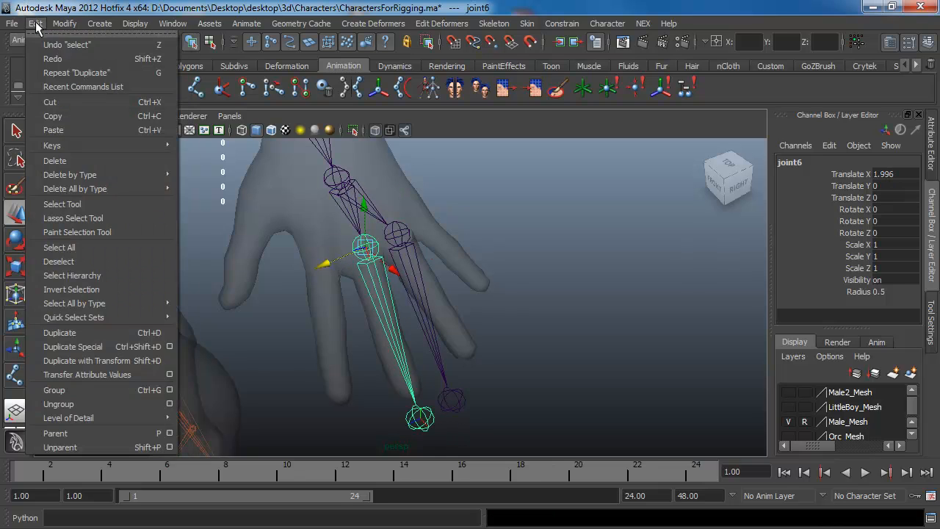
{"action": "left_click", "coordinate": [110, 333]}
{"action": "left_click_drag", "start_coordinate": [325, 266], "coordinate": [302, 249]}
{"action": "left_click", "coordinate": [365, 241]}
{"action": "key", "text": "ctrl+d"}
- Duplicate the middle finger's chain once more and, in the top view, place its base and tip joints along the thumb
{"action": "left_click", "coordinate": [363, 242]}
{"action": "key", "text": "ctrl+d"}
{"action": "key", "text": "space"}
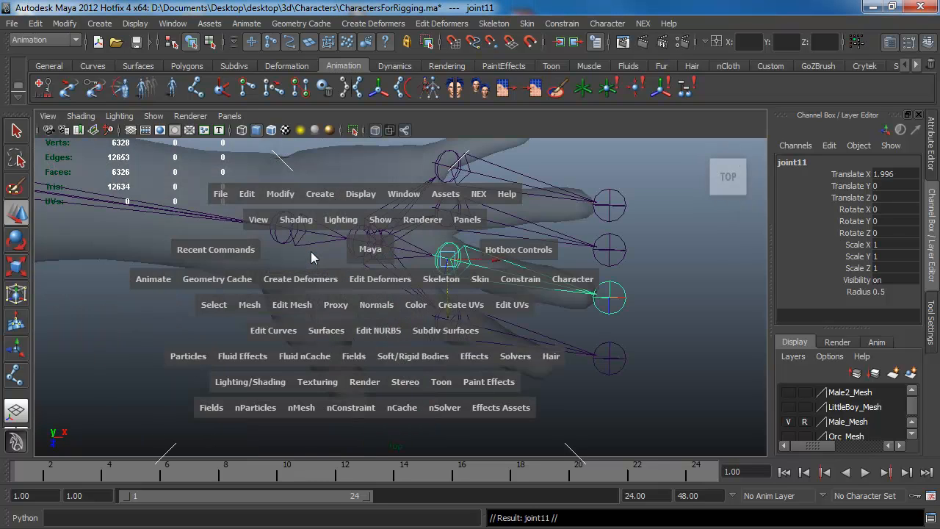
{"action": "left_click_drag", "start_coordinate": [448, 262], "coordinate": [293, 324]}
{"action": "left_click", "coordinate": [474, 360]}
{"action": "left_click_drag", "start_coordinate": [476, 361], "coordinate": [371, 441]}
- Move the index finger's base joint to its knuckle and its tip joint to the fingertip, about 4.21 units from the base
{"action": "left_click", "coordinate": [609, 357]}
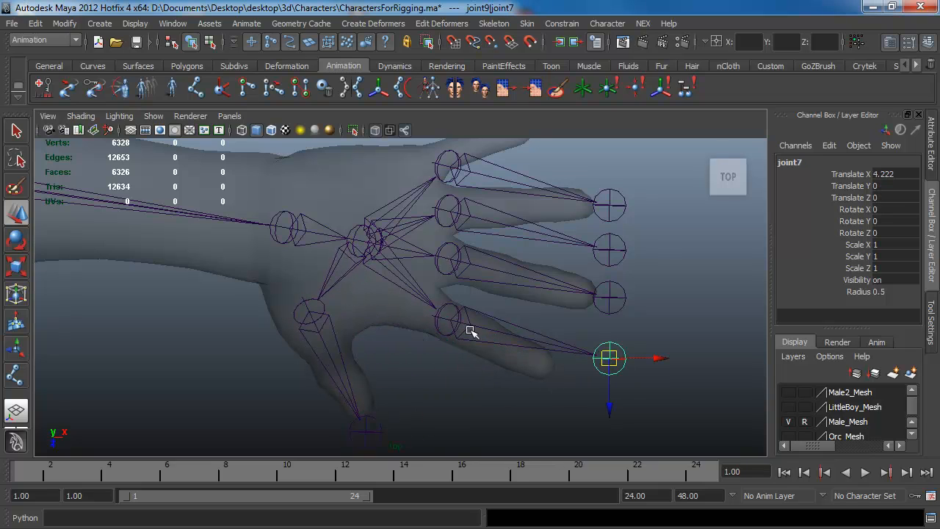
{"action": "left_click", "coordinate": [451, 330]}
{"action": "left_click", "coordinate": [454, 320]}
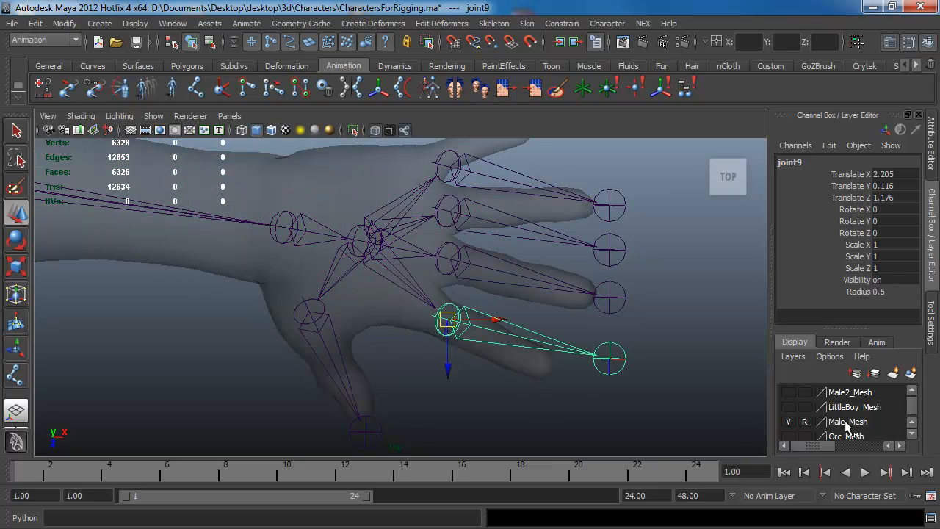
{"action": "left_click_drag", "start_coordinate": [452, 323], "coordinate": [421, 306]}
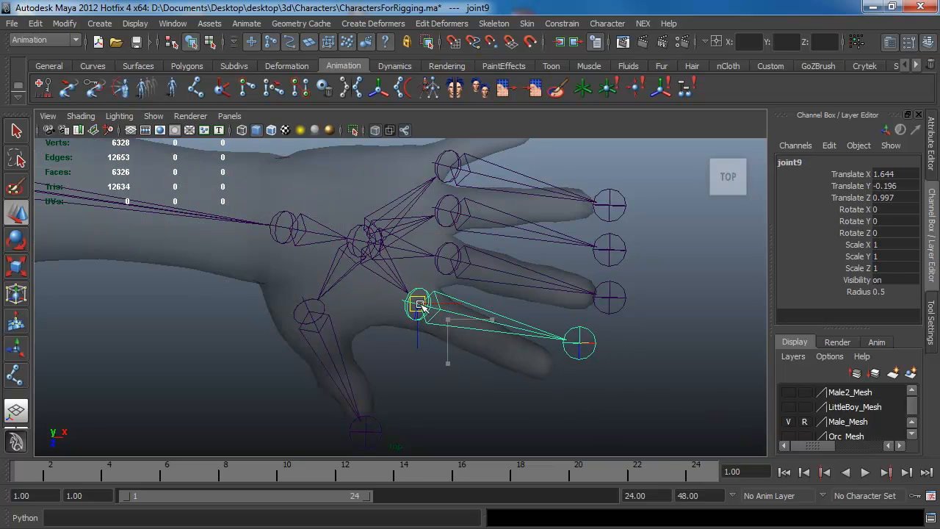
{"action": "left_click", "coordinate": [579, 345]}
{"action": "middle_click_drag", "start_coordinate": [564, 367], "coordinate": [548, 403]}
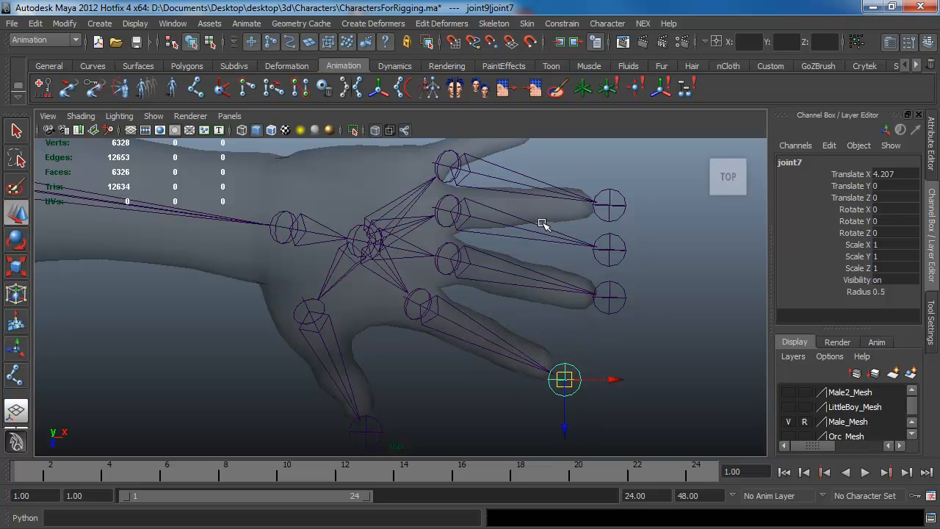
- Shift the ring finger's base joint slightly toward the wrist in the top view
{"action": "left_click", "coordinate": [445, 214]}
{"action": "left_click", "coordinate": [448, 212]}
{"action": "middle_click_drag", "start_coordinate": [447, 211], "coordinate": [439, 208]}
- Add the Male_01 body mesh to the Male_Mesh display layer and clear the selection
{"action": "left_click", "coordinate": [433, 314]}
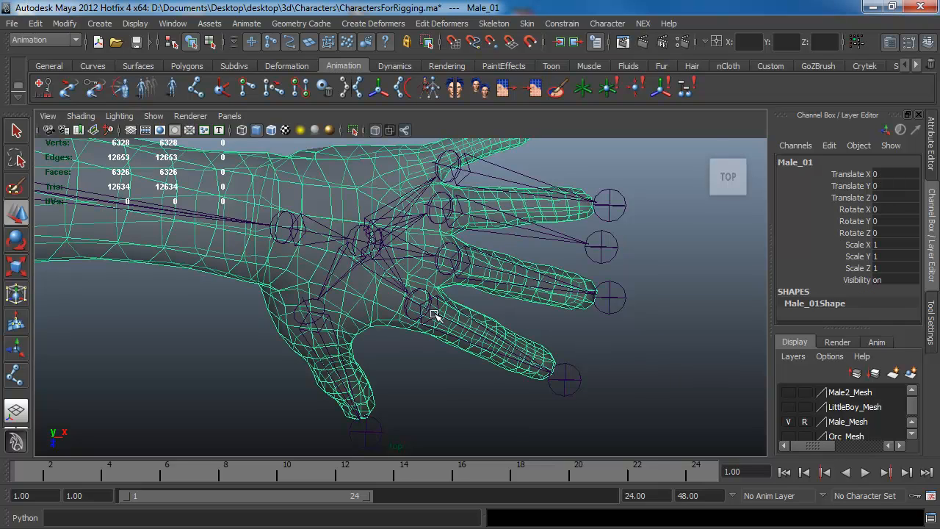
{"action": "right_click", "coordinate": [856, 423]}
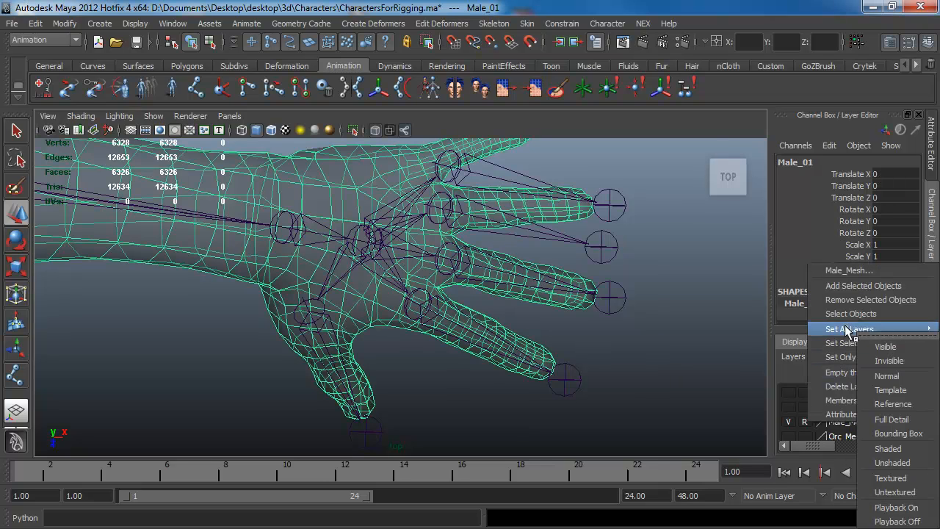
{"action": "left_click", "coordinate": [849, 286]}
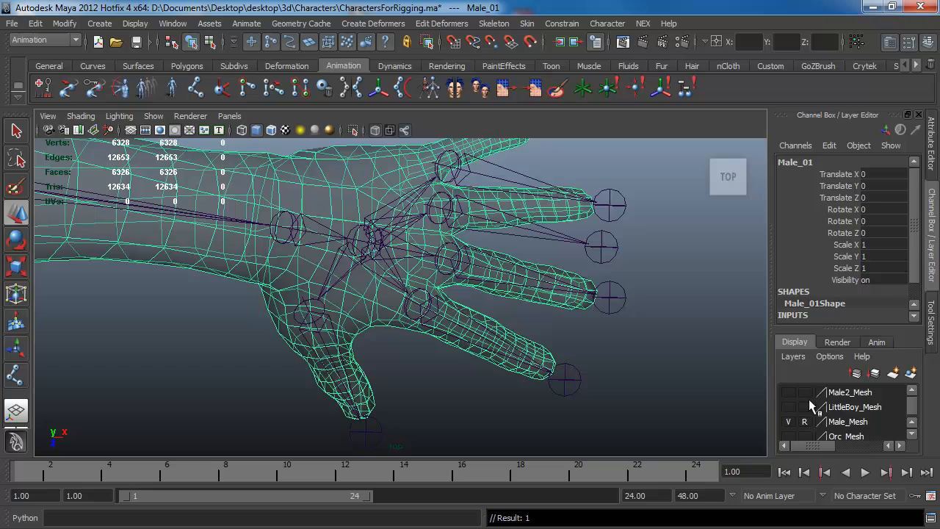
{"action": "left_click", "coordinate": [701, 392]}
- Align the ring finger's tip joint with its fingertip, and fit the little finger's base and tip joints about 3.65 units apart
{"action": "left_click_drag", "start_coordinate": [601, 247], "coordinate": [609, 207]}
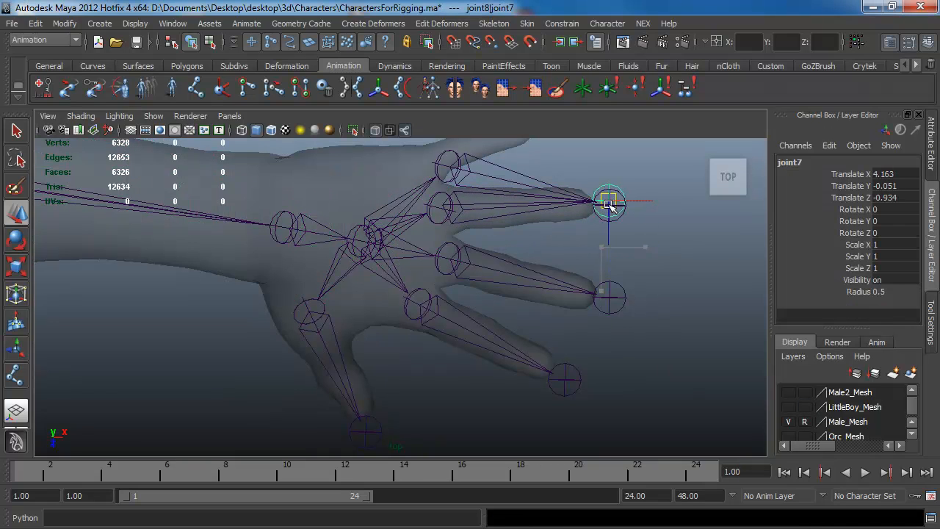
{"action": "left_click", "coordinate": [447, 167]}
{"action": "left_click_drag", "start_coordinate": [446, 167], "coordinate": [424, 167]}
{"action": "left_click", "coordinate": [589, 219]}
{"action": "middle_click_drag", "start_coordinate": [528, 274], "coordinate": [520, 326], "text": "alt"}
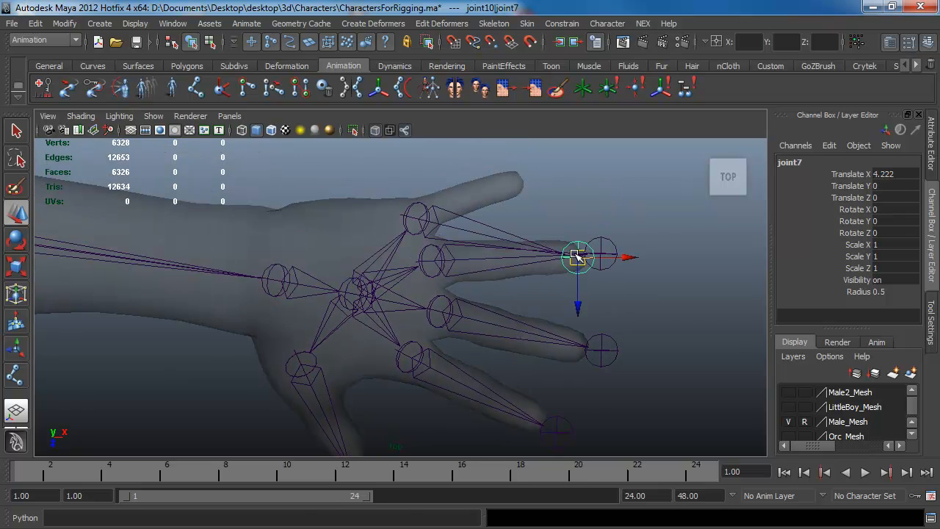
{"action": "left_click_drag", "start_coordinate": [578, 257], "coordinate": [535, 177]}
- Lower the ring finger's base joint slightly within the hand mesh in the perspective view
{"action": "key", "text": "space"}
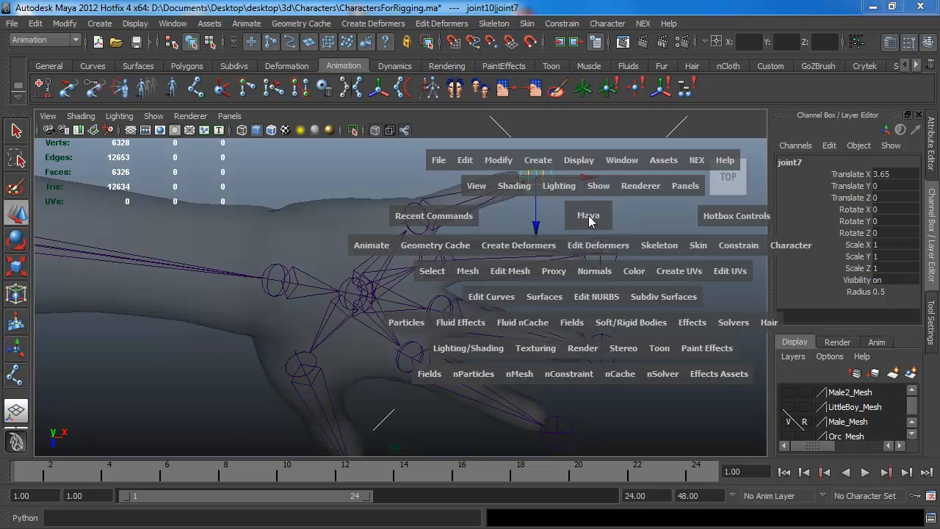
{"action": "left_click_drag", "start_coordinate": [589, 216], "coordinate": [584, 188]}
{"action": "left_click_drag", "start_coordinate": [492, 270], "coordinate": [443, 220], "text": "alt"}
{"action": "left_click_drag", "start_coordinate": [518, 335], "coordinate": [391, 316]}
{"action": "left_click", "coordinate": [500, 276]}
{"action": "left_click_drag", "start_coordinate": [494, 234], "coordinate": [428, 301]}
{"action": "left_click", "coordinate": [477, 266]}
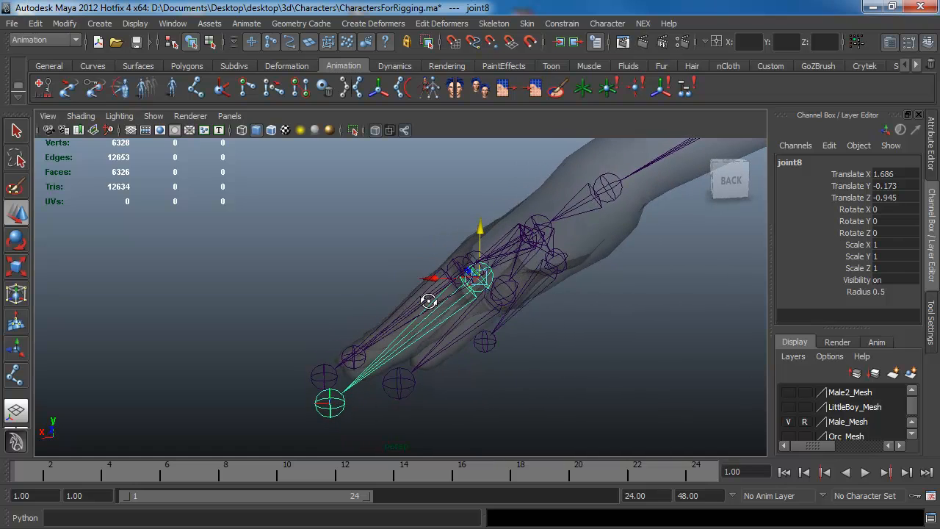
{"action": "left_click_drag", "start_coordinate": [483, 225], "coordinate": [483, 235]}
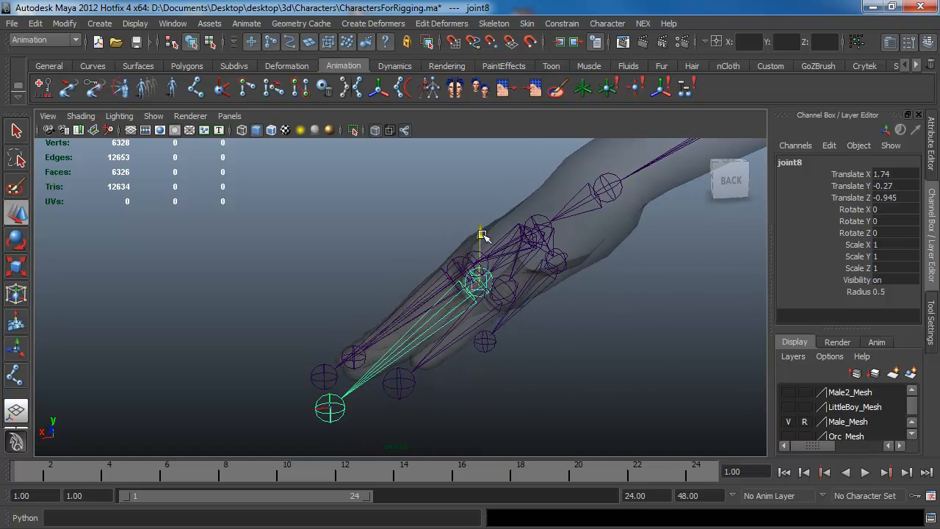
{"action": "left_click", "coordinate": [340, 399]}
{"action": "left_click_drag", "start_coordinate": [330, 358], "coordinate": [711, 357], "text": "alt"}
{"action": "left_click", "coordinate": [321, 302]}
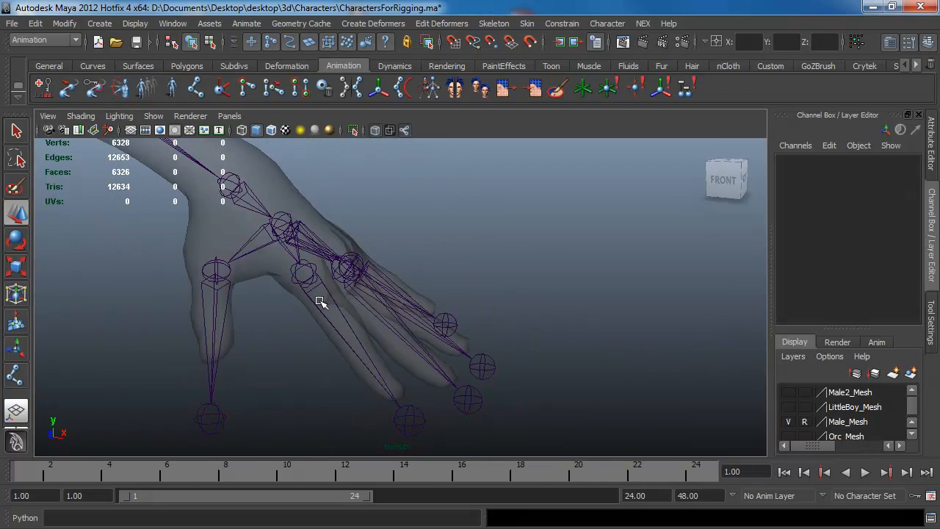
- Nudge the thumb's base joint in the top view and set its tip joint about 3.94 units from the base
{"action": "left_click_drag", "start_coordinate": [321, 302], "coordinate": [380, 289], "text": "alt"}
{"action": "left_click", "coordinate": [324, 271]}
{"action": "left_click_drag", "start_coordinate": [324, 270], "coordinate": [231, 285], "text": "alt"}
{"action": "left_click", "coordinate": [212, 294]}
{"action": "key", "text": "space"}
{"action": "left_click", "coordinate": [304, 369]}
{"action": "left_click_drag", "start_coordinate": [300, 366], "coordinate": [298, 352]}
{"action": "middle_click_drag", "start_coordinate": [414, 354], "coordinate": [443, 266], "text": "alt"}
{"action": "left_click", "coordinate": [385, 378], "text": "shift"}
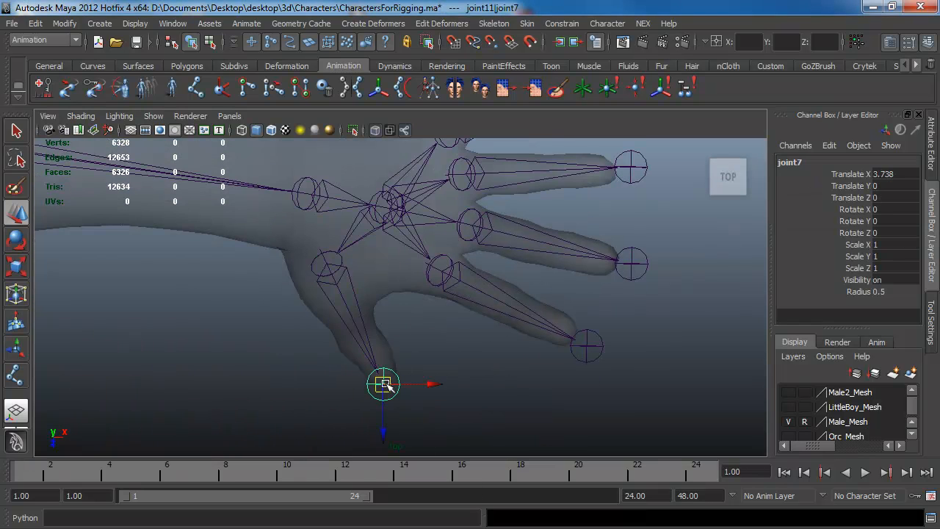
{"action": "key", "text": "space"}
{"action": "left_click_drag", "start_coordinate": [427, 366], "coordinate": [392, 282]}
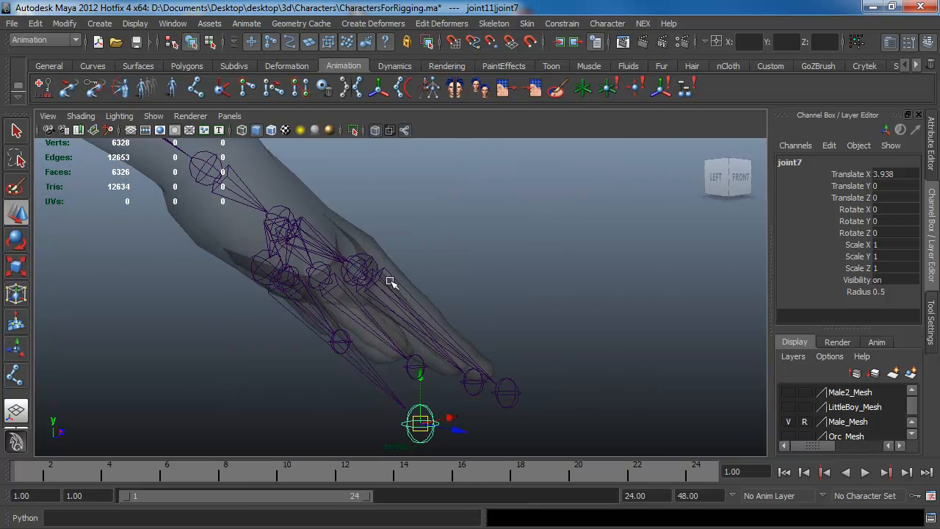
- Adjust the thumb's base joint height inside the mesh and place its tip joint about 3.85 units from it
{"action": "left_click", "coordinate": [266, 266]}
{"action": "left_click_drag", "start_coordinate": [270, 217], "coordinate": [375, 345]}
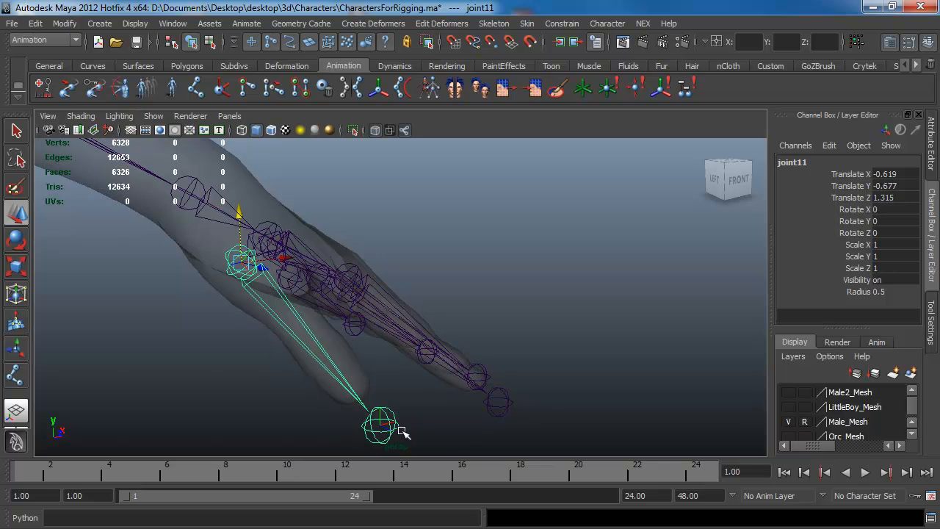
{"action": "left_click", "coordinate": [383, 420]}
{"action": "left_click_drag", "start_coordinate": [408, 372], "coordinate": [336, 266], "text": "alt"}
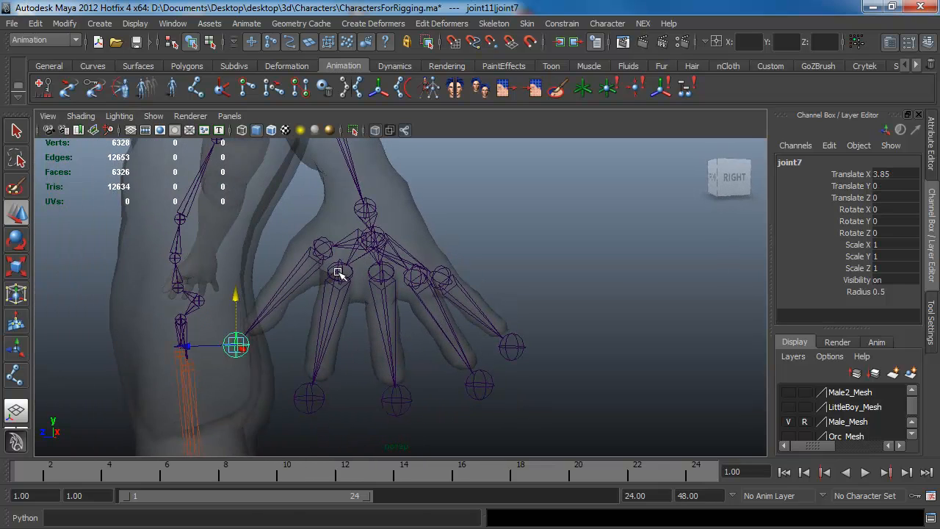
- Display wireframe over the shaded mesh and rotate the little finger's base joint about -5.1° around X
{"action": "left_click", "coordinate": [334, 270]}
{"action": "mouse_move", "coordinate": [399, 321]}
{"action": "left_mouse_down", "text": "alt"}
{"action": "mouse_move", "coordinate": [439, 302]}
{"action": "mouse_move", "coordinate": [369, 280]}
{"action": "mouse_move", "coordinate": [496, 291]}
{"action": "mouse_move", "coordinate": [576, 316]}
{"action": "mouse_move", "coordinate": [562, 291]}
{"action": "mouse_move", "coordinate": [509, 295]}
{"action": "mouse_move", "coordinate": [441, 323]}
{"action": "mouse_move", "coordinate": [485, 331]}
{"action": "mouse_move", "coordinate": [387, 279]}
{"action": "mouse_move", "coordinate": [363, 287]}
{"action": "mouse_move", "coordinate": [357, 313]}
{"action": "mouse_move", "coordinate": [322, 211]}
{"action": "left_mouse_up", "text": "alt"}
{"action": "key", "text": "e"}
{"action": "left_click", "coordinate": [542, 296]}
{"action": "left_click", "coordinate": [273, 132]}
{"action": "left_click_drag", "start_coordinate": [514, 323], "coordinate": [541, 276], "text": "alt"}
{"action": "left_click_drag", "start_coordinate": [417, 352], "coordinate": [431, 244], "text": "alt"}
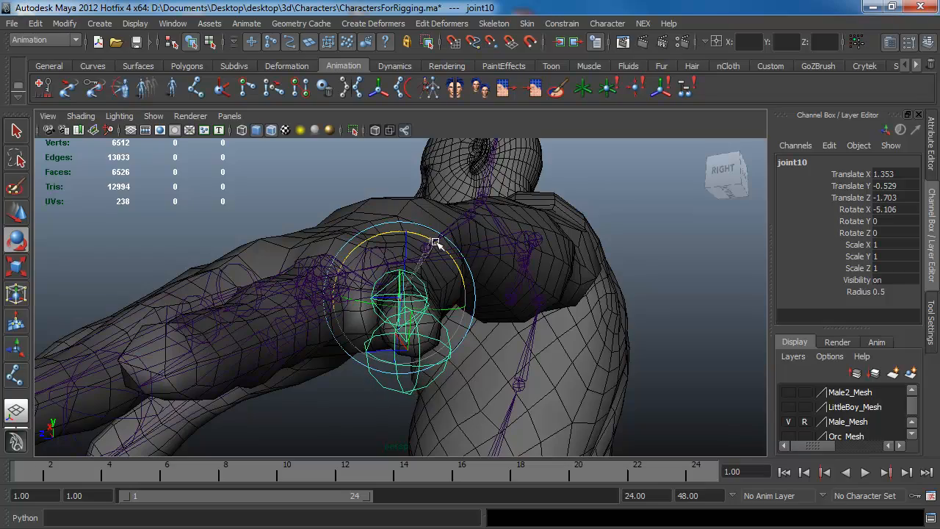
{"action": "left_click_drag", "start_coordinate": [437, 244], "coordinate": [419, 375], "text": "alt"}
- Rotate the index finger's base joint about 6.5° around X to line up with the finger
{"action": "left_click", "coordinate": [297, 304]}
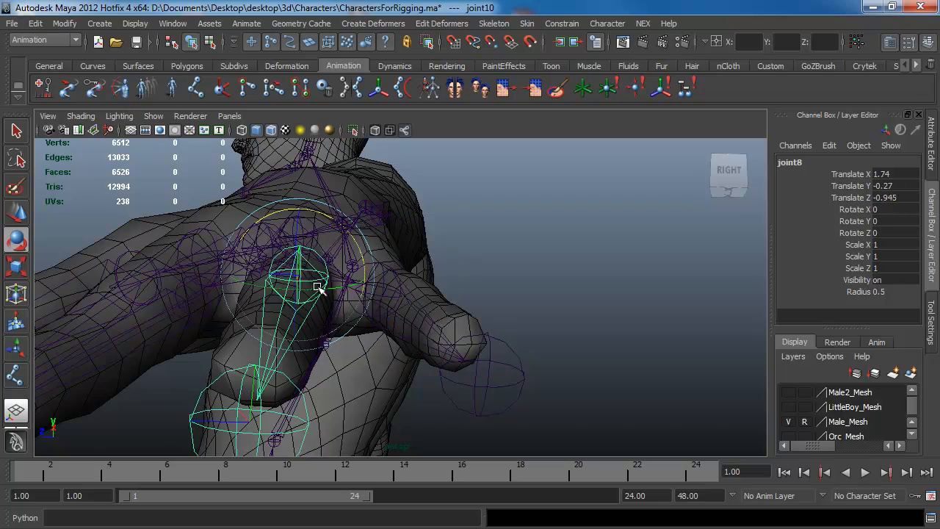
{"action": "left_click_drag", "start_coordinate": [298, 303], "coordinate": [337, 274], "text": "alt"}
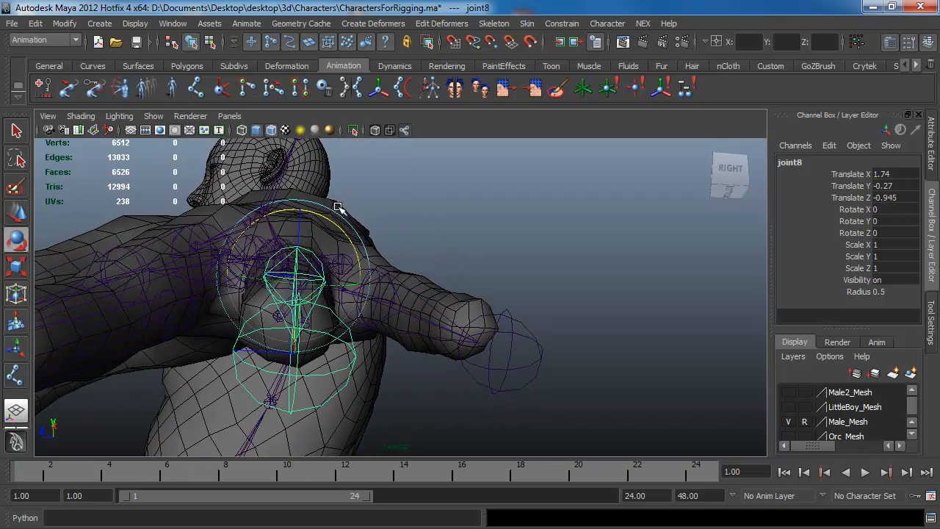
{"action": "left_click_drag", "start_coordinate": [229, 279], "coordinate": [273, 273], "text": "alt"}
{"action": "left_click", "coordinate": [209, 271]}
{"action": "left_click", "coordinate": [234, 242]}
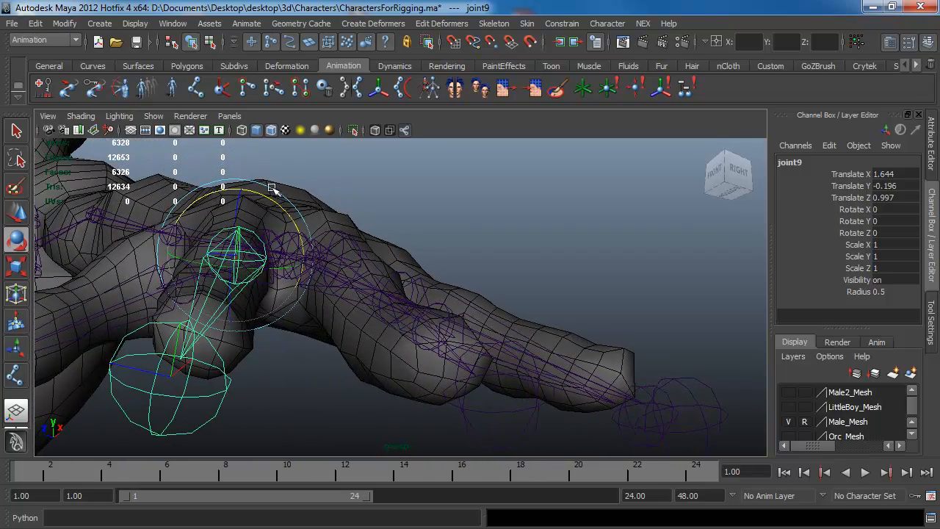
{"action": "left_click_drag", "start_coordinate": [272, 188], "coordinate": [261, 196]}
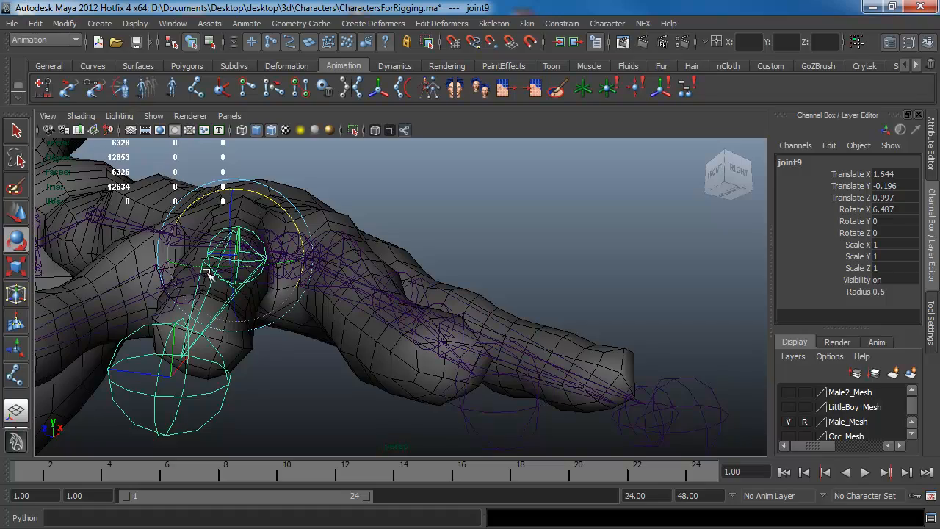
- Rotate the thumb's base joint about 51.3° around X to match the thumb's orientation
{"action": "left_click_drag", "start_coordinate": [208, 273], "coordinate": [367, 308], "text": "alt"}
{"action": "left_click", "coordinate": [294, 316]}
{"action": "left_click_drag", "start_coordinate": [294, 316], "coordinate": [350, 360], "text": "alt"}
{"action": "left_click_drag", "start_coordinate": [282, 269], "coordinate": [245, 216], "text": "alt"}
{"action": "left_click_drag", "start_coordinate": [367, 334], "coordinate": [311, 174], "text": "alt"}
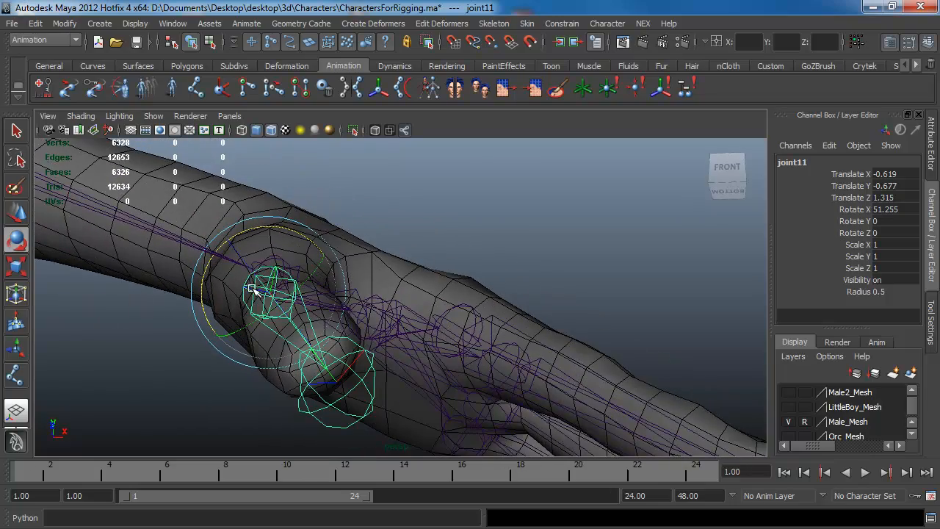
{"action": "left_click_drag", "start_coordinate": [349, 242], "coordinate": [374, 212], "text": "alt"}
{"action": "left_click", "coordinate": [374, 211]}
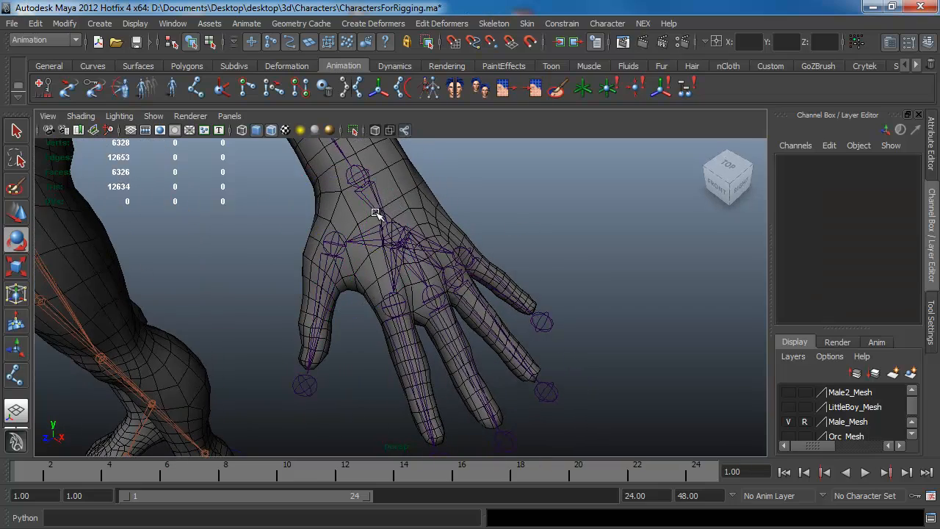
- Select the palm joint's whole hierarchy and freeze the transformations of the hand and finger joints
{"action": "left_click", "coordinate": [390, 222]}
{"action": "right_click_drag", "start_coordinate": [391, 221], "coordinate": [404, 313]}
{"action": "left_click_drag", "start_coordinate": [458, 305], "coordinate": [470, 331], "text": "alt"}
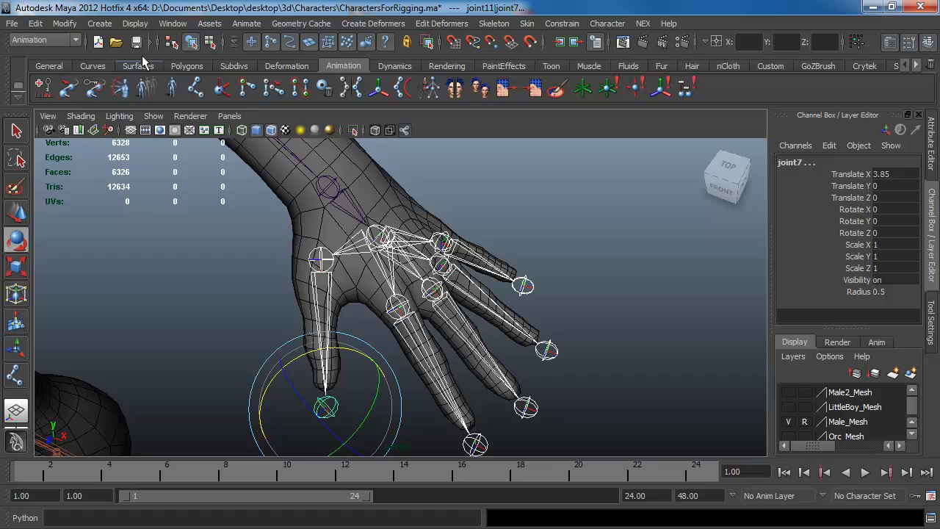
{"action": "left_click", "coordinate": [65, 23]}
{"action": "left_click", "coordinate": [72, 69]}
{"action": "left_click_drag", "start_coordinate": [393, 241], "coordinate": [498, 314], "text": "alt"}
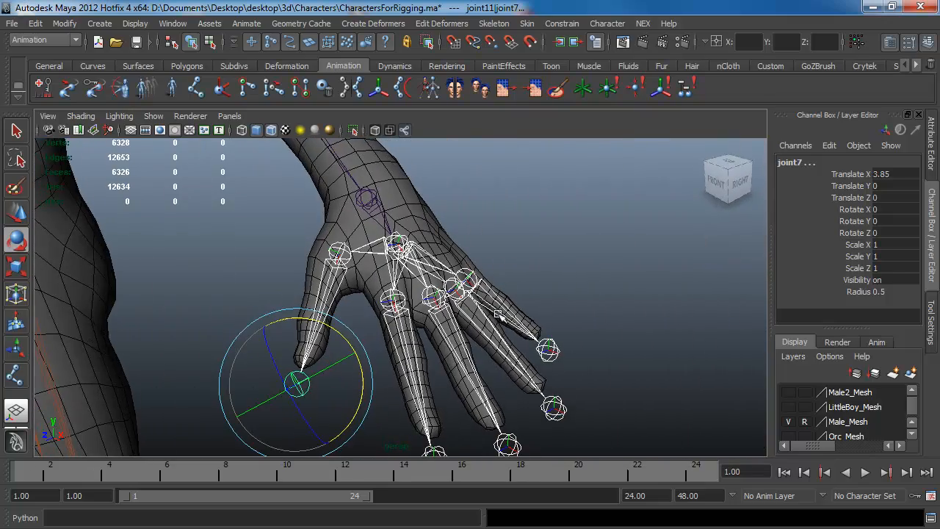
- Apply Orient Joint to the selected hand and finger joints
{"action": "left_click", "coordinate": [526, 23]}
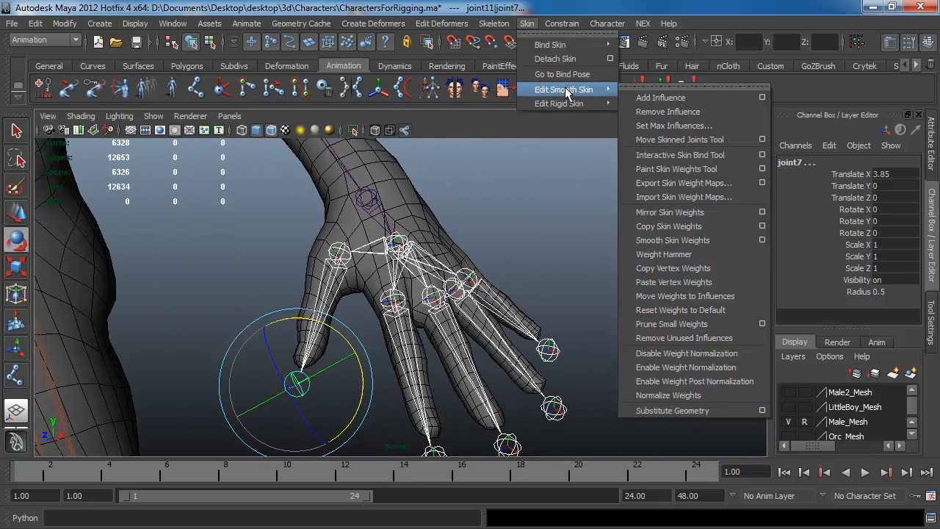
{"action": "mouse_move", "coordinate": [493, 24]}
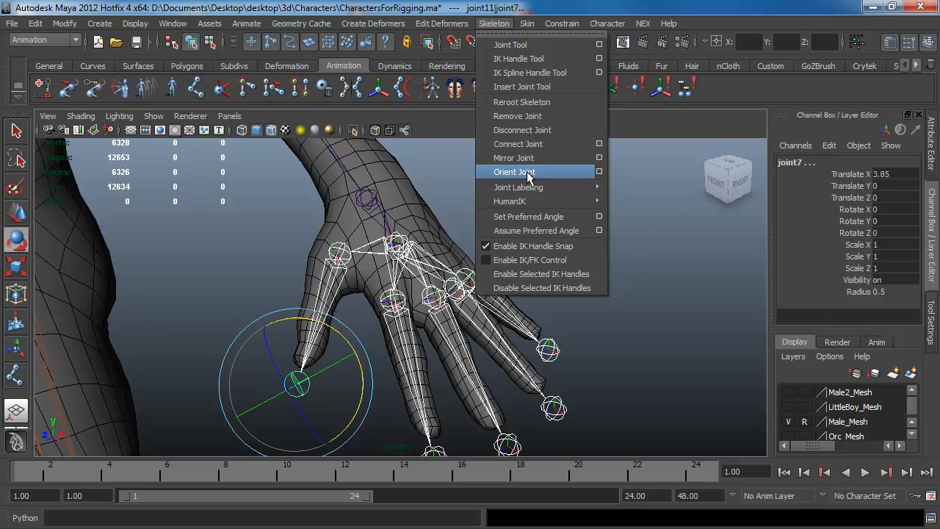
{"action": "left_click", "coordinate": [514, 172]}
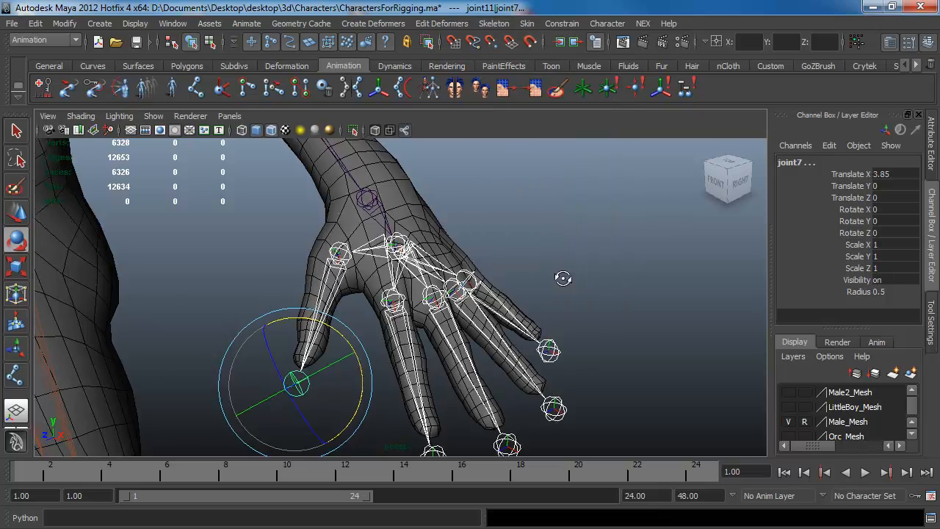
- Rotate the index finger's base joint about 10.3° around X
{"action": "left_click_drag", "start_coordinate": [563, 275], "coordinate": [424, 279], "text": "alt"}
{"action": "left_click", "coordinate": [395, 316]}
{"action": "right_click_drag", "start_coordinate": [424, 280], "coordinate": [506, 340], "text": "alt"}
{"action": "left_click_drag", "start_coordinate": [417, 232], "coordinate": [403, 227]}
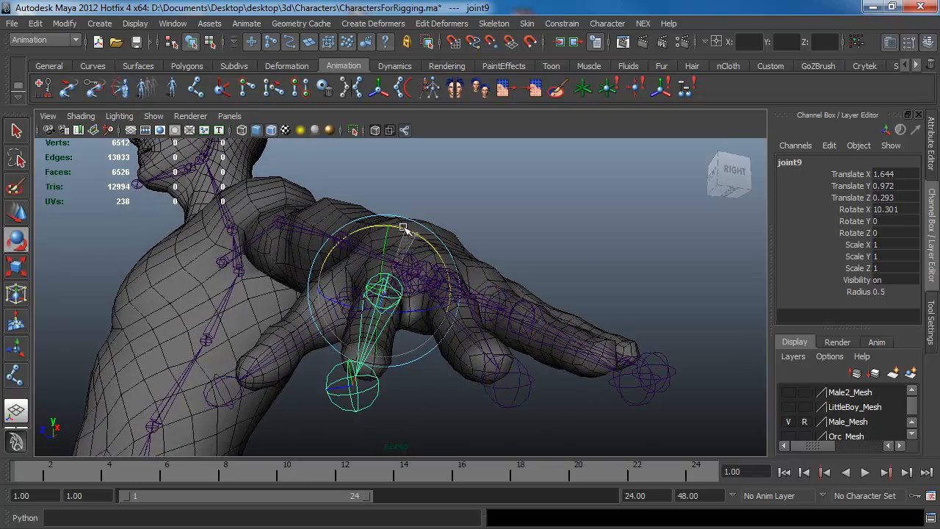
- Rotate the index finger's base joint to about 15° around X and the little finger's base joint to about -8.7°
{"action": "left_click_drag", "start_coordinate": [505, 303], "coordinate": [473, 309], "text": "alt"}
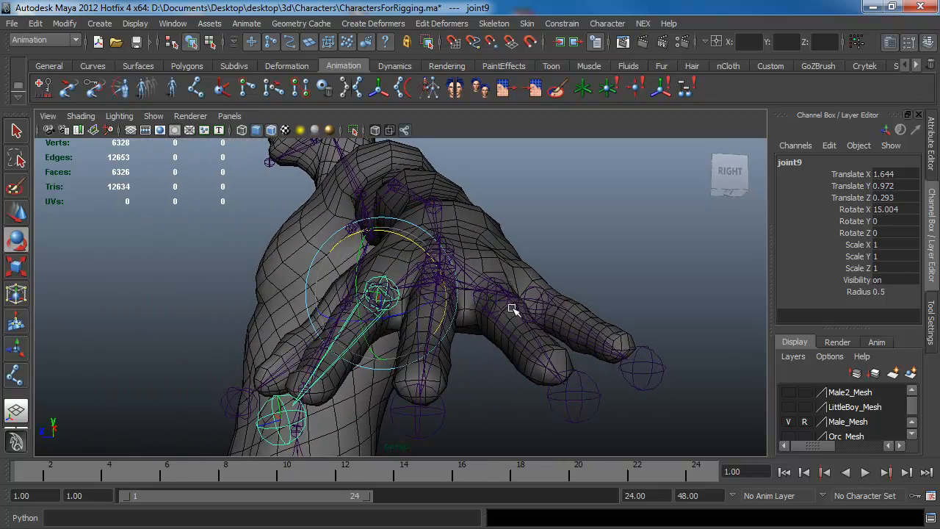
{"action": "left_click", "coordinate": [518, 308]}
{"action": "left_click_drag", "start_coordinate": [564, 358], "coordinate": [514, 356], "text": "alt"}
{"action": "left_click_drag", "start_coordinate": [556, 213], "coordinate": [503, 258]}
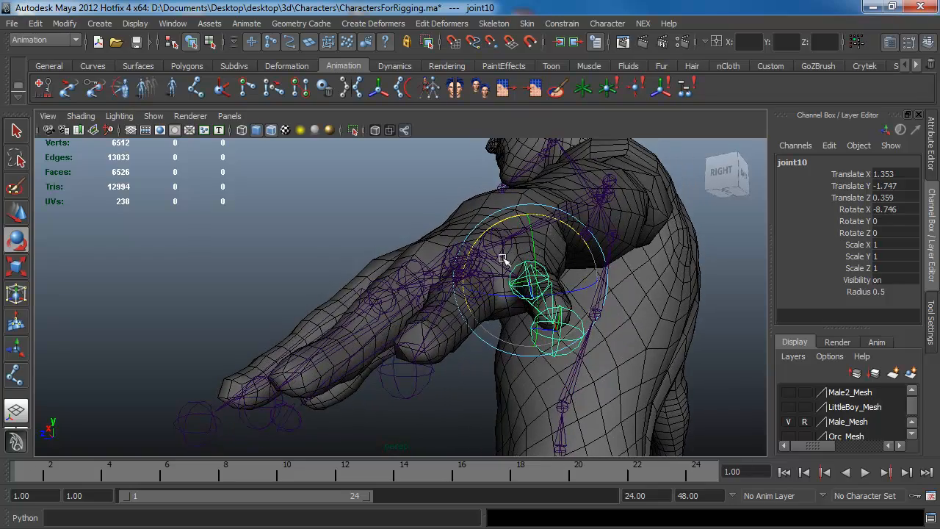
- Rotate the thumb's base joint about 5.7° around X
{"action": "left_click", "coordinate": [433, 330]}
{"action": "left_click_drag", "start_coordinate": [458, 325], "coordinate": [564, 307], "text": "alt"}
{"action": "left_click", "coordinate": [416, 329]}
{"action": "left_click_drag", "start_coordinate": [416, 329], "coordinate": [401, 293], "text": "alt"}
{"action": "left_click", "coordinate": [280, 315]}
{"action": "left_click_drag", "start_coordinate": [282, 188], "coordinate": [276, 188]}
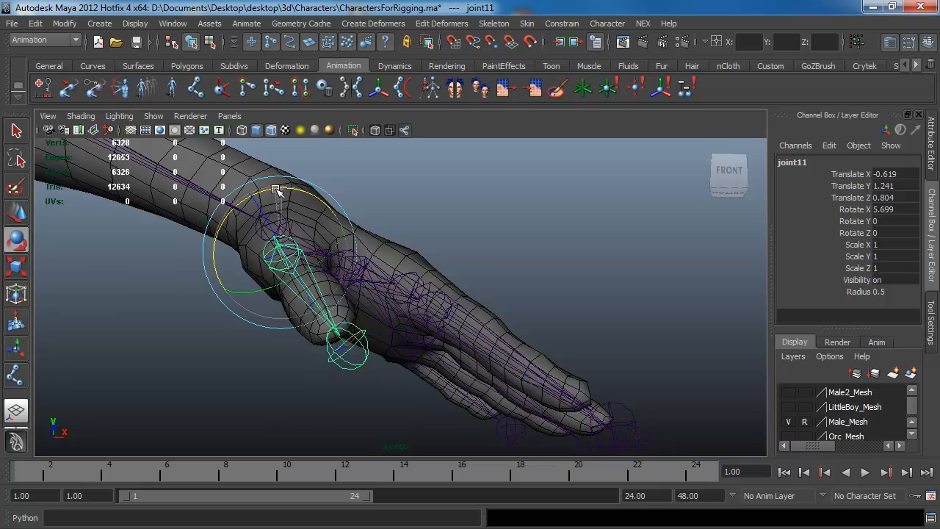
- Select the palm joint's whole hierarchy and freeze the transformations of the hand and finger joints
{"action": "left_click_drag", "start_coordinate": [543, 262], "coordinate": [399, 244], "text": "alt"}
{"action": "left_click", "coordinate": [363, 207]}
{"action": "right_click_drag", "start_coordinate": [362, 204], "coordinate": [369, 300]}
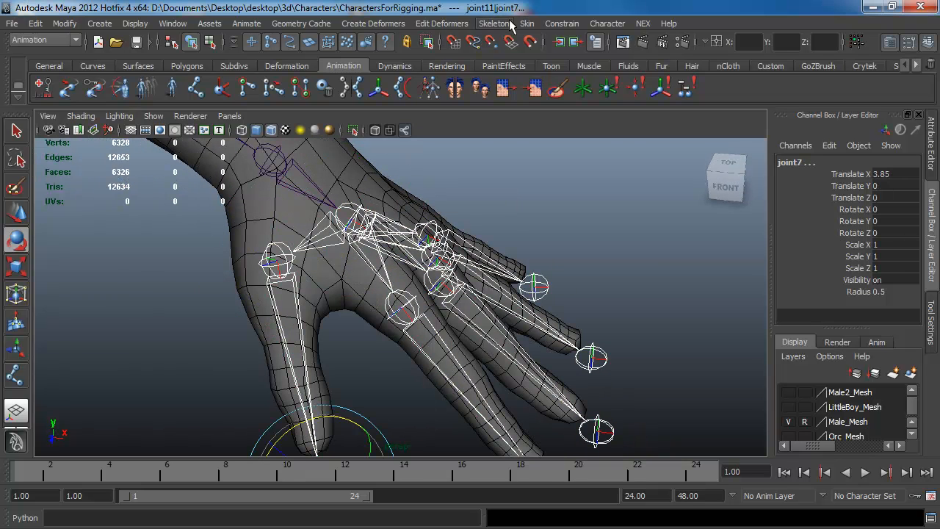
{"action": "left_click", "coordinate": [66, 23]}
{"action": "left_click", "coordinate": [77, 69]}
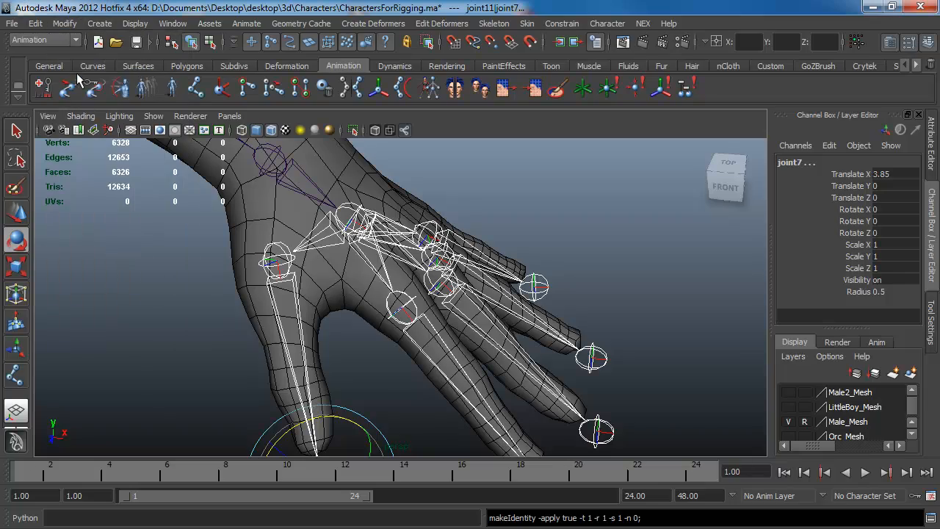
- In the top view, insert two joints along the index finger at its knuckles with the Insert Joint tool
{"action": "left_click", "coordinate": [402, 307]}
{"action": "left_click_drag", "start_coordinate": [522, 332], "coordinate": [323, 298], "text": "alt"}
{"action": "middle_click_drag", "start_coordinate": [323, 297], "coordinate": [391, 302], "text": "alt"}
{"action": "left_click_drag", "start_coordinate": [391, 302], "coordinate": [537, 387], "text": "alt"}
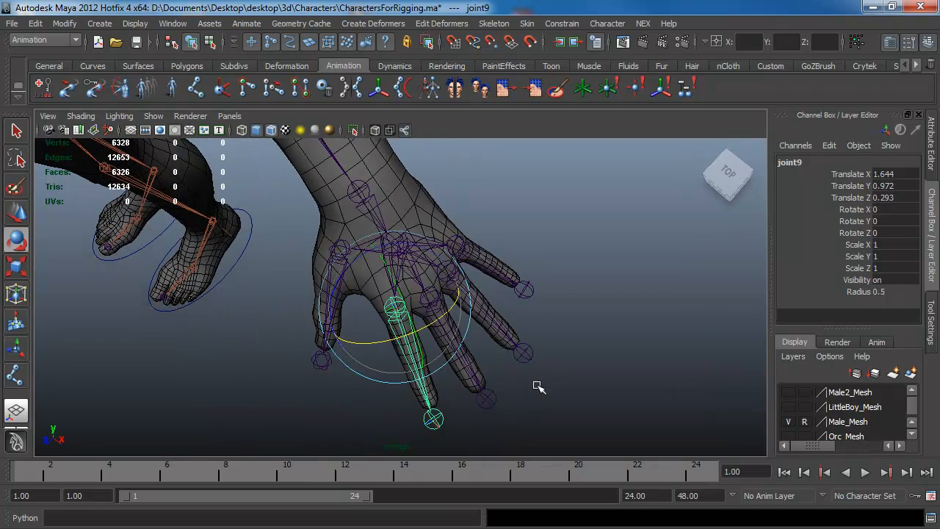
{"action": "key", "text": "space"}
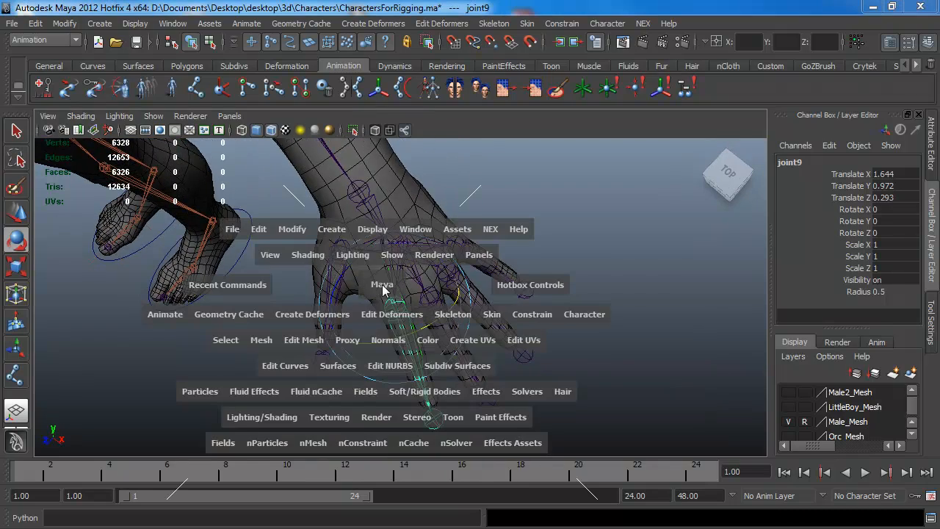
{"action": "left_click_drag", "start_coordinate": [384, 287], "coordinate": [353, 280]}
{"action": "middle_click_drag", "start_coordinate": [522, 266], "coordinate": [450, 279], "text": "alt"}
{"action": "right_click_drag", "start_coordinate": [450, 279], "coordinate": [507, 345], "text": "alt"}
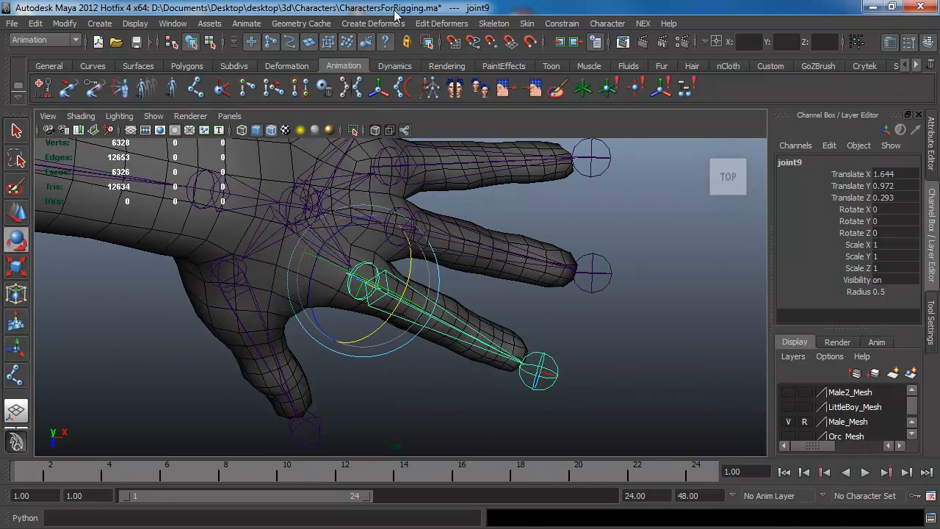
{"action": "left_click", "coordinate": [493, 23]}
{"action": "left_click", "coordinate": [522, 86]}
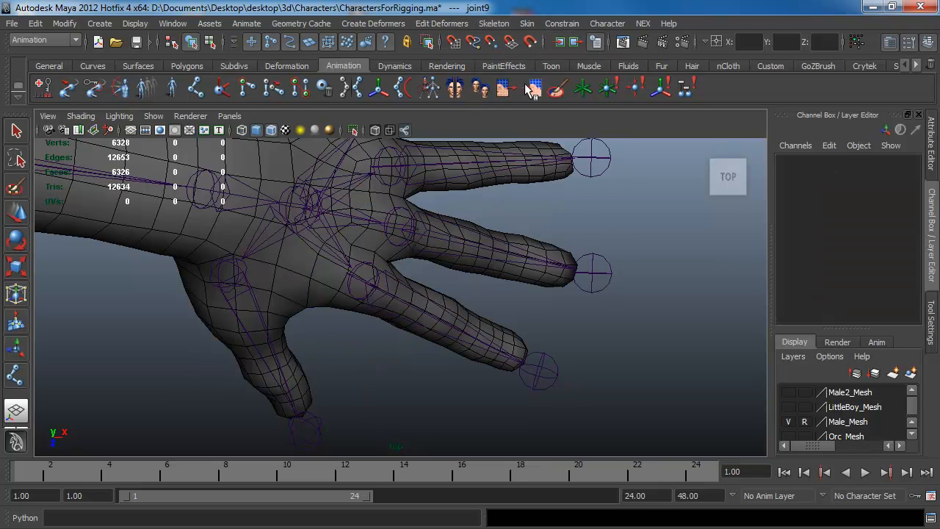
{"action": "left_click_drag", "start_coordinate": [363, 280], "coordinate": [476, 338]}
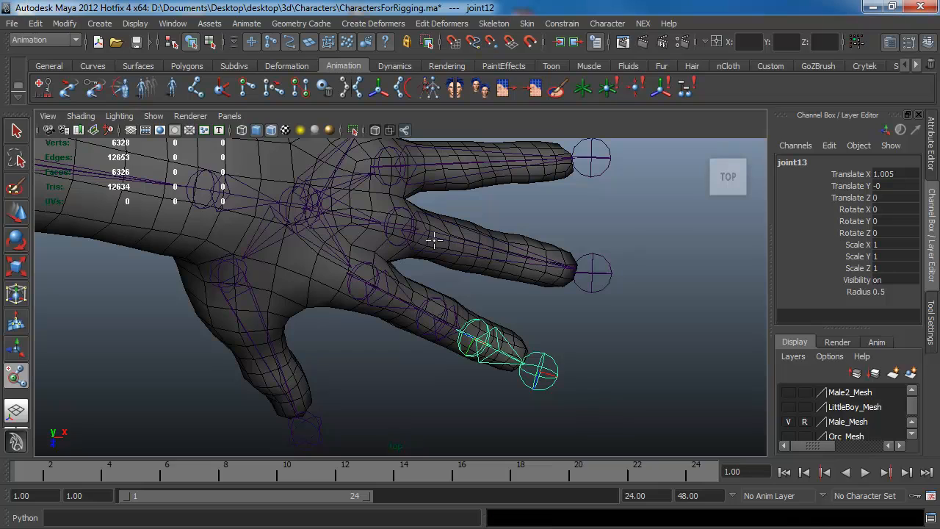
- Insert two joints at the knuckles of each of the middle, ring and little fingers
{"action": "left_click_drag", "start_coordinate": [399, 225], "coordinate": [526, 273]}
{"action": "middle_click_drag", "start_coordinate": [483, 224], "coordinate": [472, 281], "text": "alt"}
{"action": "left_click_drag", "start_coordinate": [393, 223], "coordinate": [530, 225]}
{"action": "middle_click_drag", "start_coordinate": [421, 176], "coordinate": [422, 255], "text": "alt"}
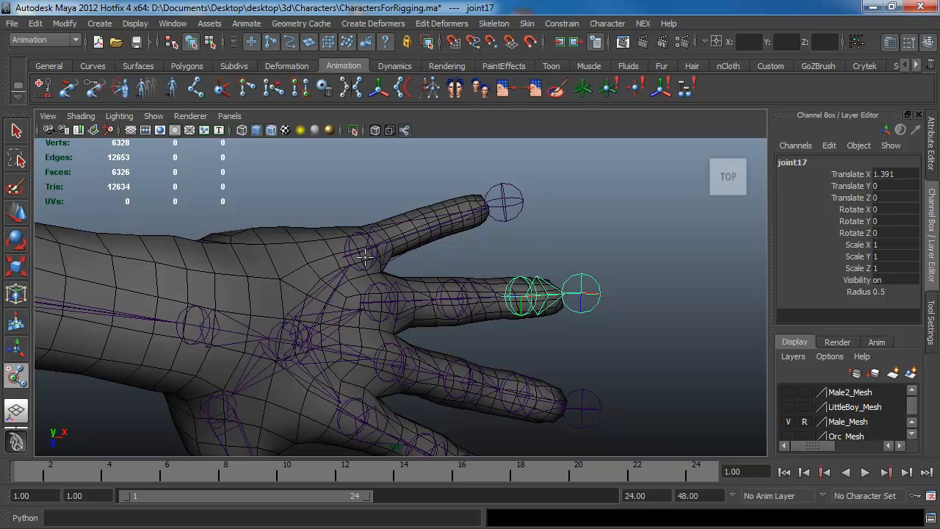
{"action": "left_click_drag", "start_coordinate": [365, 256], "coordinate": [461, 223]}
- Insert two joints along the thumb between its base and tip joints
{"action": "right_click_drag", "start_coordinate": [485, 361], "coordinate": [374, 359], "text": "alt"}
{"action": "middle_click_drag", "start_coordinate": [374, 359], "coordinate": [448, 219], "text": "alt"}
{"action": "right_click_drag", "start_coordinate": [368, 228], "coordinate": [404, 256], "text": "alt"}
{"action": "left_click_drag", "start_coordinate": [355, 229], "coordinate": [391, 309]}
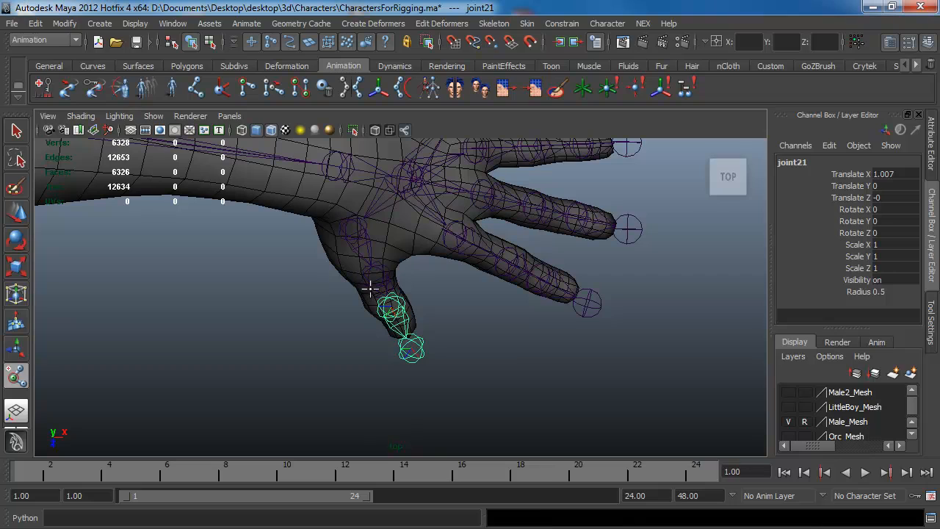
- Try to shift the thumb's second joint sideways in the top view, and undo the move
{"action": "key", "text": "w"}
{"action": "left_click", "coordinate": [377, 274]}
{"action": "left_click_drag", "start_coordinate": [411, 275], "coordinate": [382, 273]}
{"action": "key", "text": "ctrl+z"}
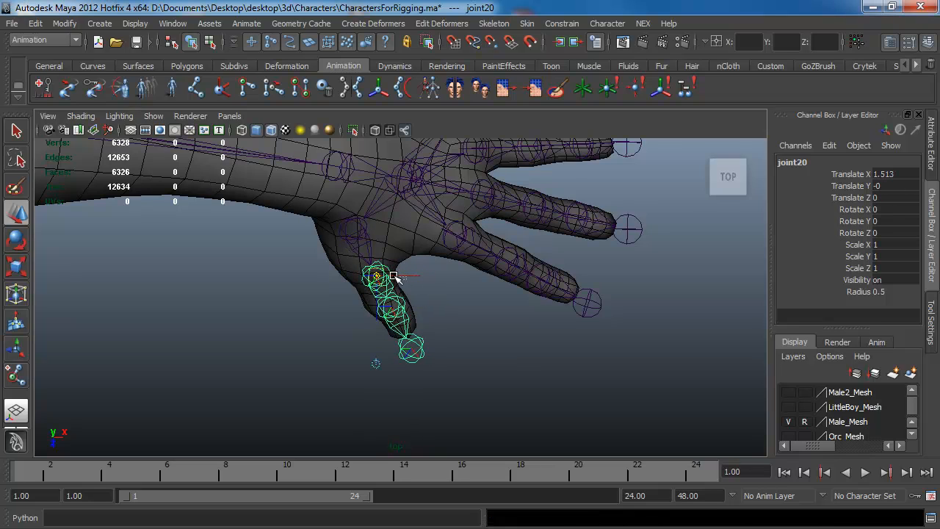
{"action": "left_click", "coordinate": [403, 279]}
{"action": "left_click", "coordinate": [380, 274]}
- Try to raise the thumb's base joint in the perspective view and rotate it about -2.8° around Y
{"action": "key", "text": "space"}
{"action": "left_click_drag", "start_coordinate": [407, 273], "coordinate": [422, 261]}
{"action": "left_click_drag", "start_coordinate": [449, 299], "coordinate": [566, 221], "text": "alt"}
{"action": "right_click_drag", "start_coordinate": [401, 286], "coordinate": [451, 351], "text": "alt"}
{"action": "left_click", "coordinate": [313, 266]}
{"action": "left_click_drag", "start_coordinate": [334, 281], "coordinate": [367, 280], "text": "alt"}
{"action": "left_click_drag", "start_coordinate": [329, 224], "coordinate": [332, 204]}
{"action": "left_click_drag", "start_coordinate": [408, 276], "coordinate": [424, 286], "text": "alt"}
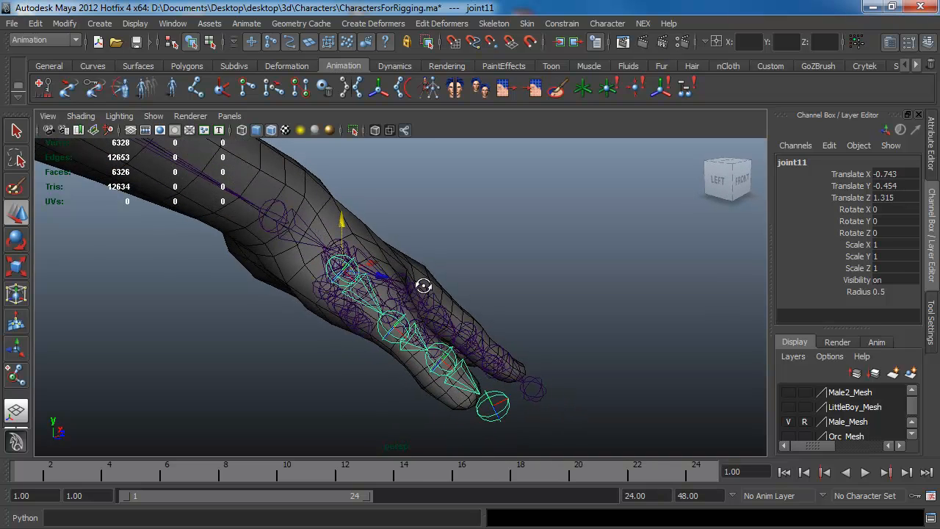
{"action": "key", "text": "e"}
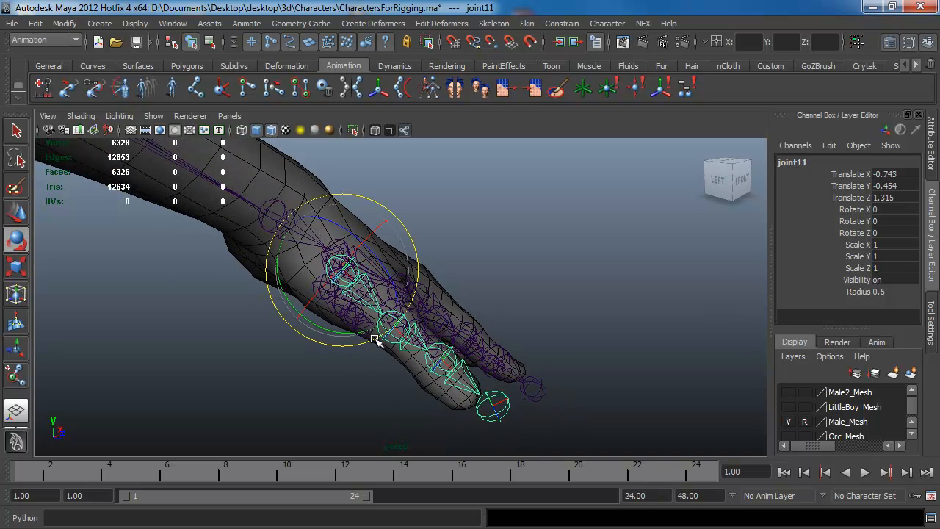
{"action": "left_click_drag", "start_coordinate": [371, 336], "coordinate": [362, 335]}
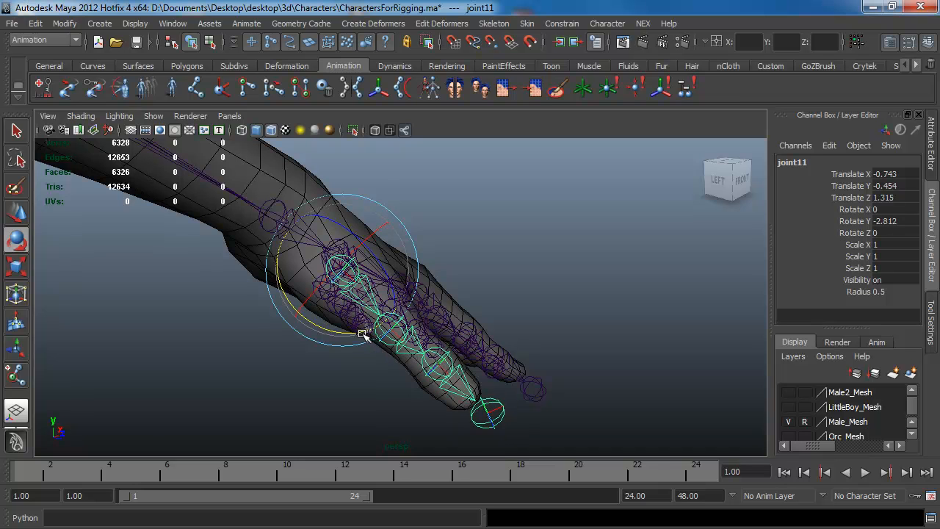
- Undo the last rotation and move of the thumb's base joint
{"action": "key", "text": "z"}
{"action": "key", "text": "z"}
{"action": "key", "text": "z"}
{"action": "key", "text": "z"}
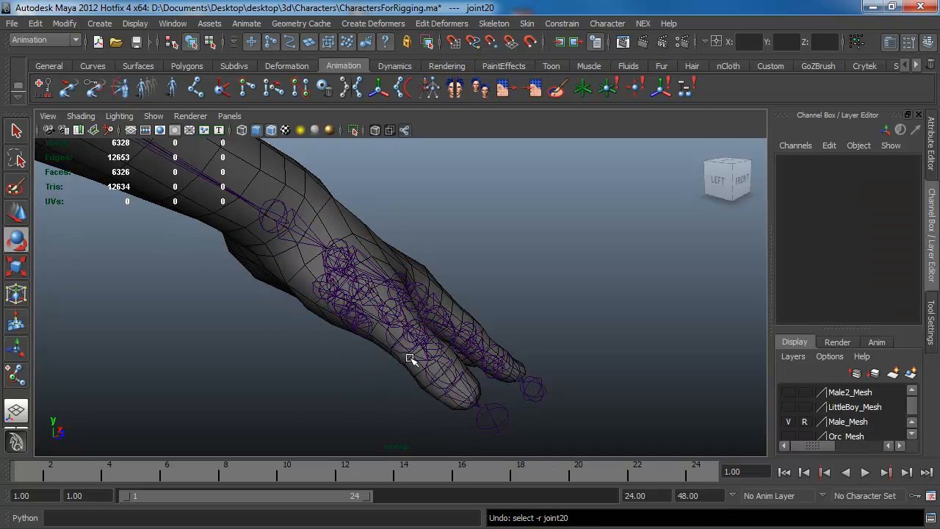
- Move the thumb's base joint to about X -0.727, Y -0.482, Z 1.315 and rotate it around Y to follow the thumb
{"action": "left_click_drag", "start_coordinate": [404, 279], "coordinate": [384, 293], "text": "alt"}
{"action": "left_click", "coordinate": [296, 286]}
{"action": "key", "text": "w"}
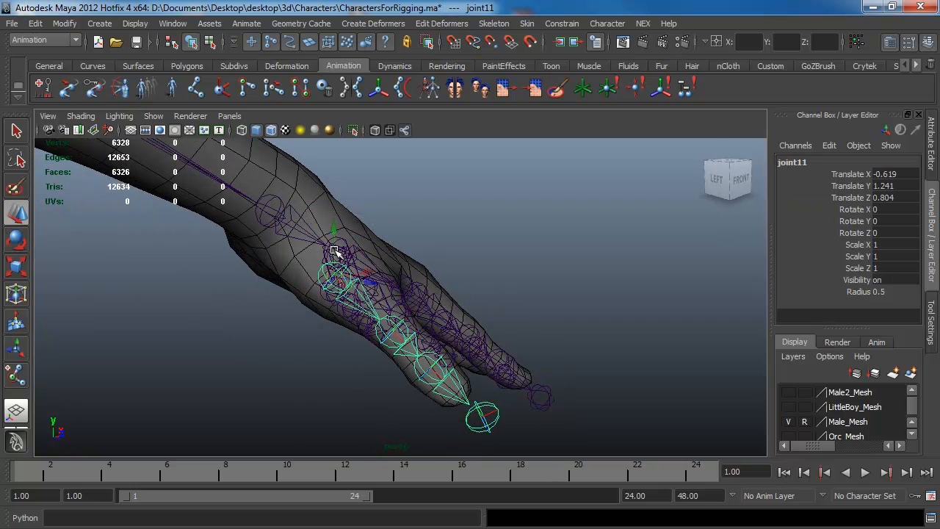
{"action": "left_click_drag", "start_coordinate": [335, 251], "coordinate": [372, 268]}
{"action": "key", "text": "e"}
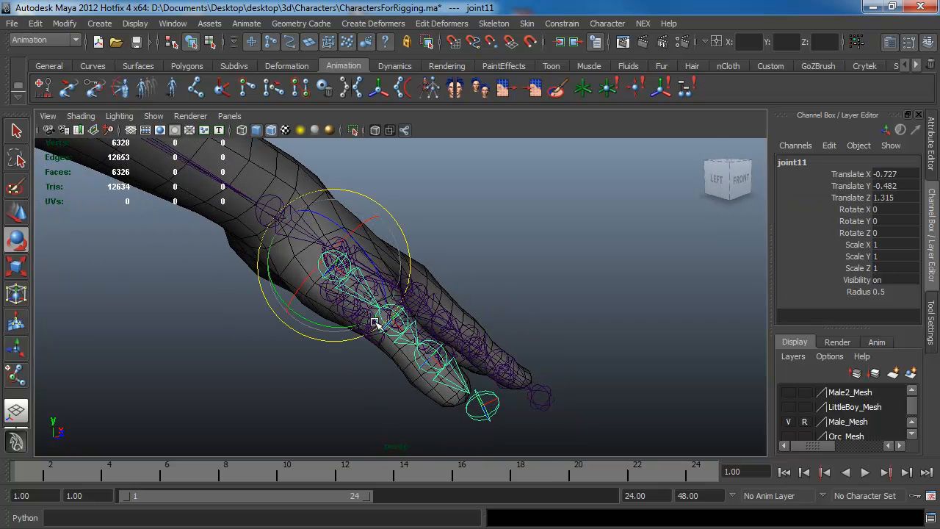
{"action": "left_click_drag", "start_coordinate": [362, 326], "coordinate": [310, 319]}
- Select the thumb's joint hierarchy and freeze its transformations
{"action": "right_click_drag", "start_coordinate": [307, 256], "coordinate": [303, 341]}
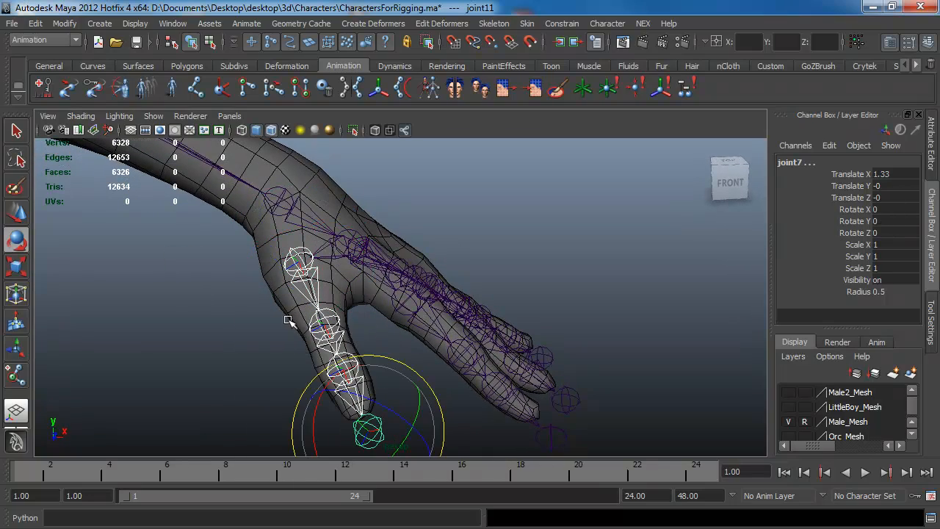
{"action": "left_click", "coordinate": [65, 23]}
{"action": "left_click", "coordinate": [86, 73]}
{"action": "left_click_drag", "start_coordinate": [377, 282], "coordinate": [377, 320], "text": "alt"}
{"action": "left_click", "coordinate": [392, 343]}
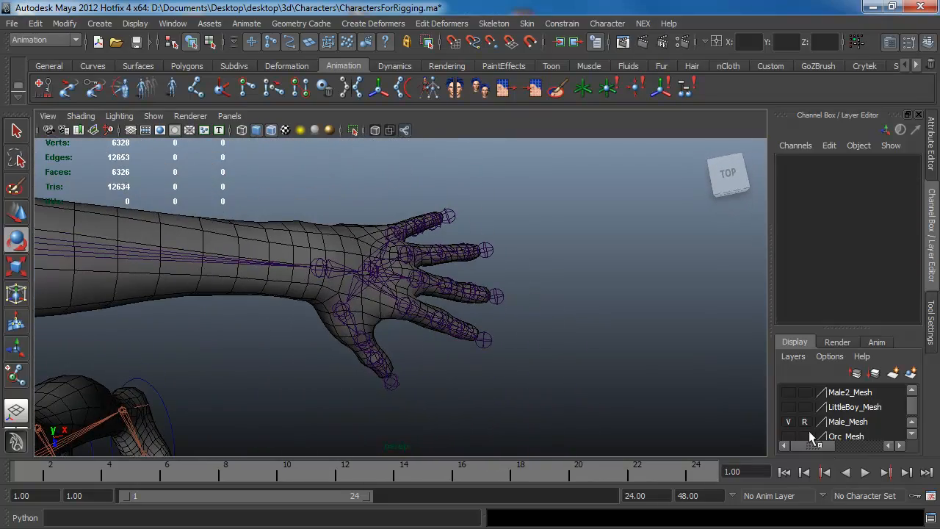
- Hide the Male_Mesh layer and rename the thumb's base joint thumb01_jnt
{"action": "left_click", "coordinate": [789, 422]}
{"action": "left_click_drag", "start_coordinate": [388, 283], "coordinate": [382, 263], "text": "alt"}
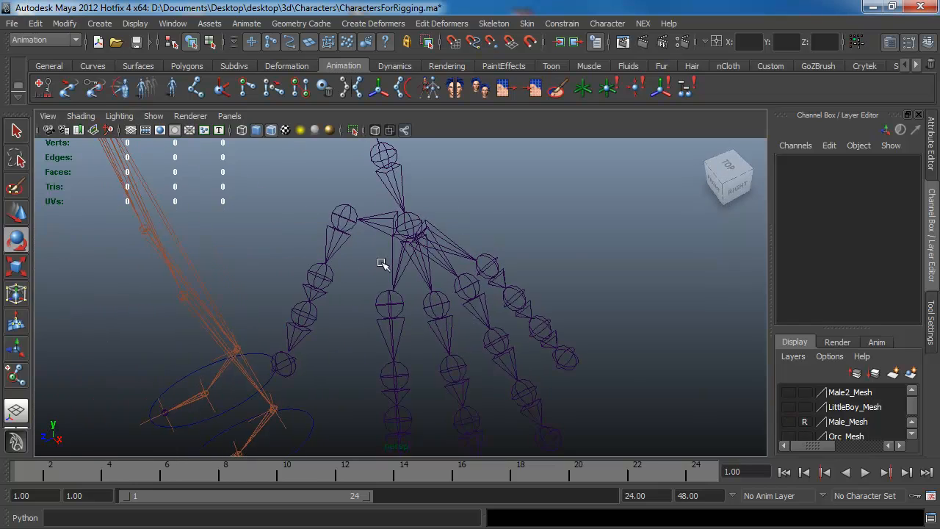
{"action": "left_click", "coordinate": [340, 212]}
{"action": "left_click_drag", "start_coordinate": [340, 213], "coordinate": [763, 149], "text": "alt"}
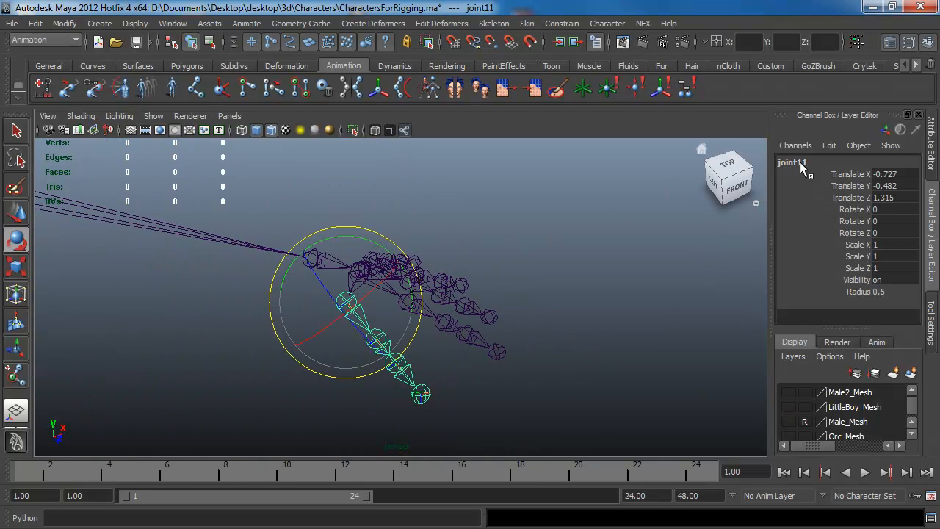
{"action": "double_click", "coordinate": [800, 161]}
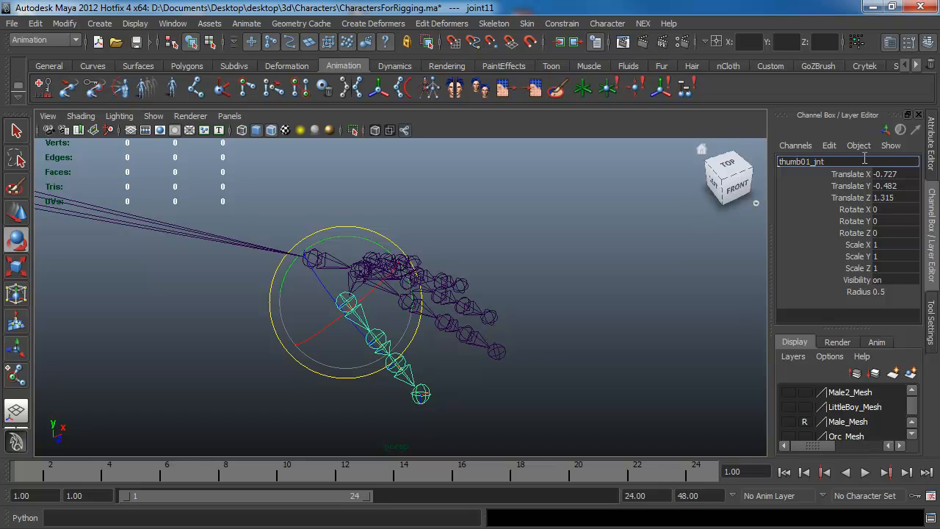
{"action": "key", "text": "Return"}
{"action": "key", "text": "ctrl+c"}
- Rename the thumb's second joint thumb02_jnt
{"action": "key", "text": "Down"}
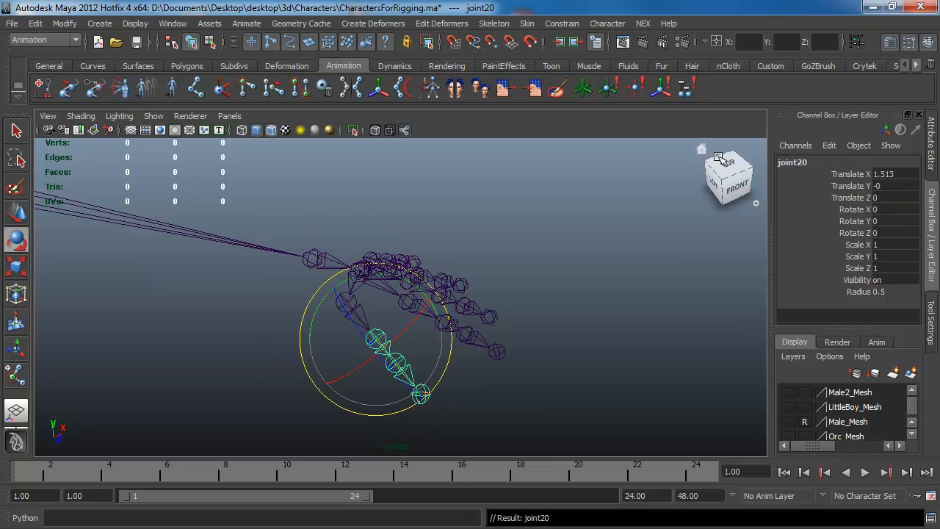
{"action": "left_click", "coordinate": [815, 161]}
{"action": "key", "text": "ctrl+v"}
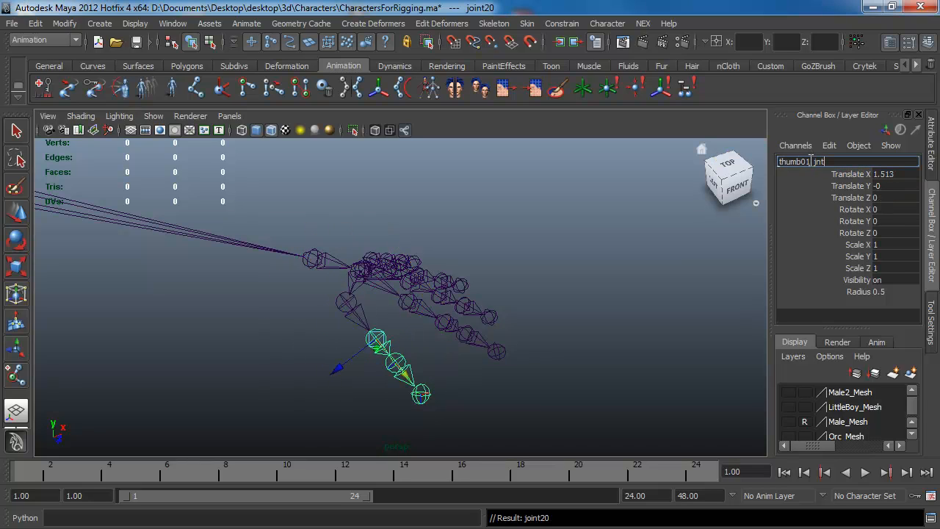
{"action": "key", "text": "BackSpace"}
{"action": "type", "text": "2"}
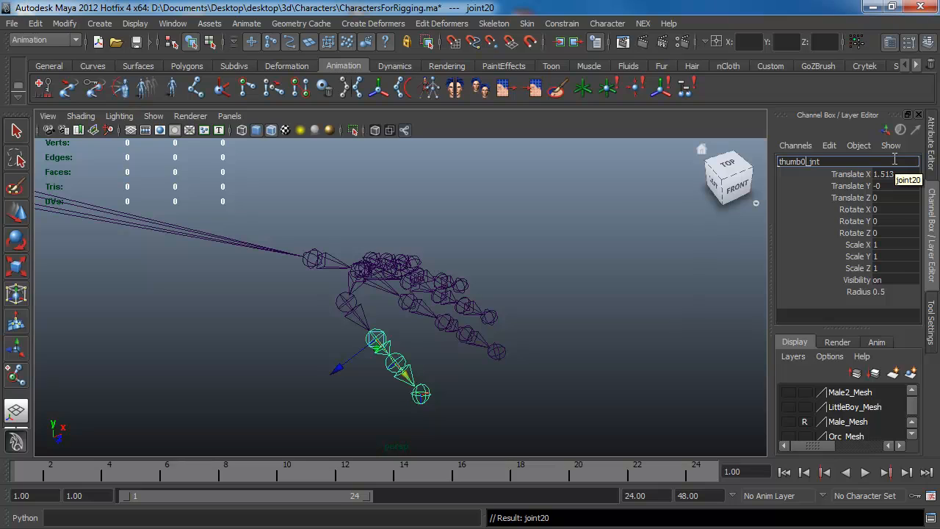
{"action": "key", "text": "Return"}
- Rename the thumb's third joint thumb03_jnt
{"action": "key", "text": "Down"}
{"action": "left_click", "coordinate": [893, 160]}
{"action": "key", "text": "ctrl+v"}
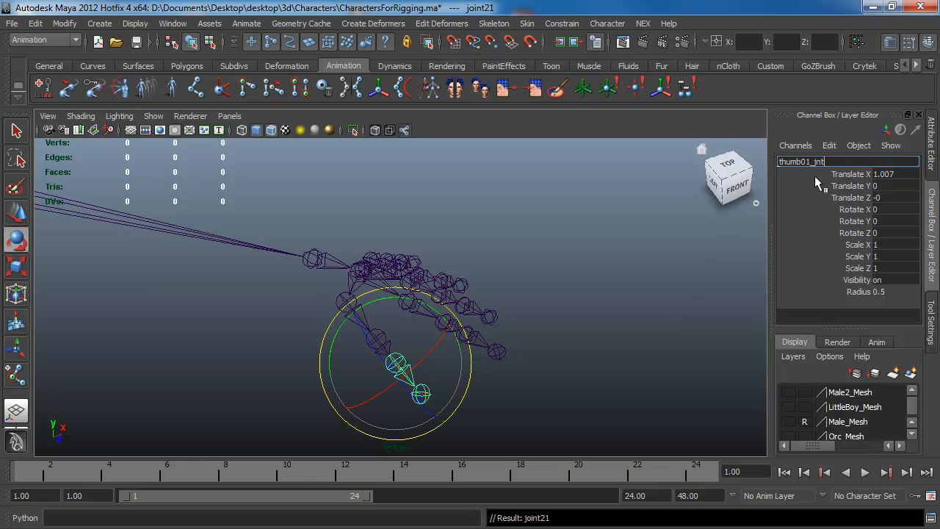
{"action": "key", "text": "BackSpace"}
{"action": "type", "text": "3"}
{"action": "key", "text": "Return"}
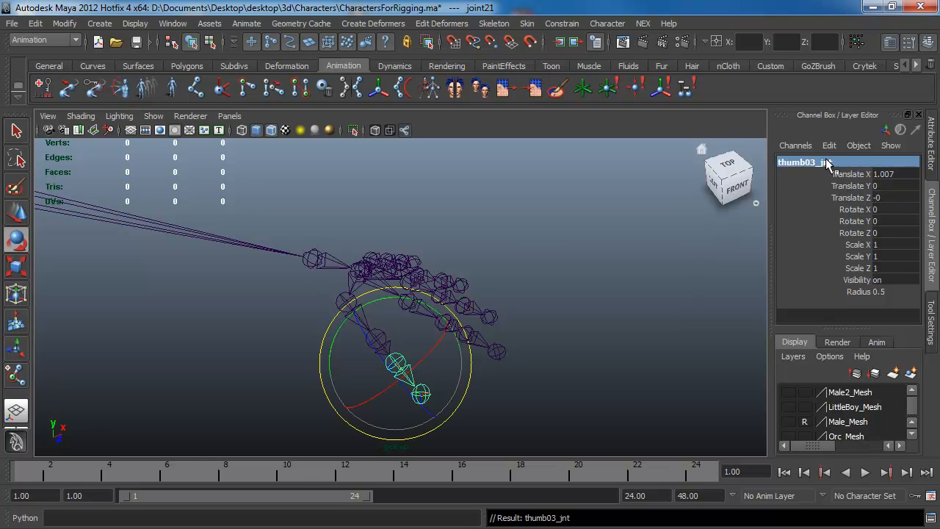
- Rename the thumb's tip joint thumb04_jnt
{"action": "key", "text": "Down"}
{"action": "left_click", "coordinate": [827, 160]}
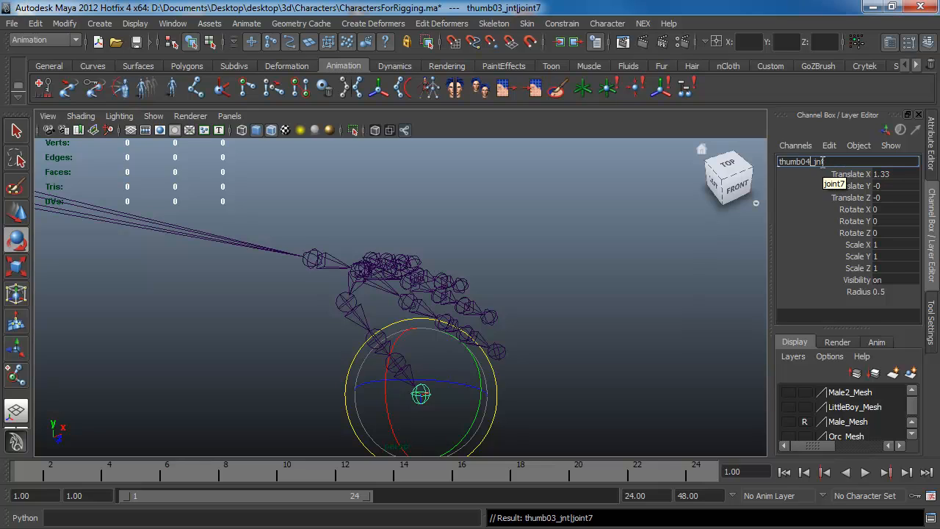
{"action": "key", "text": "Return"}
- Rename the index finger's base joint index01_jnt
{"action": "left_click_drag", "start_coordinate": [559, 309], "coordinate": [505, 332], "text": "alt"}
{"action": "left_click", "coordinate": [404, 307]}
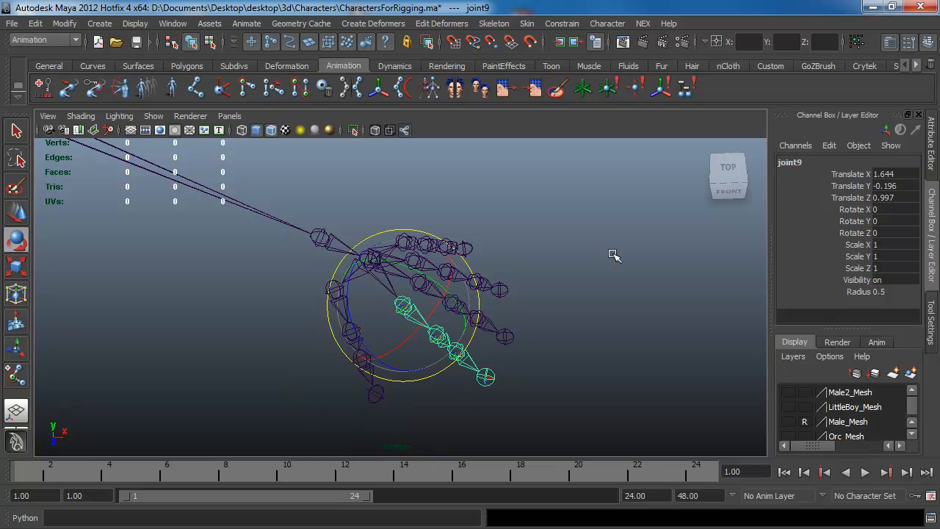
{"action": "left_click", "coordinate": [800, 161]}
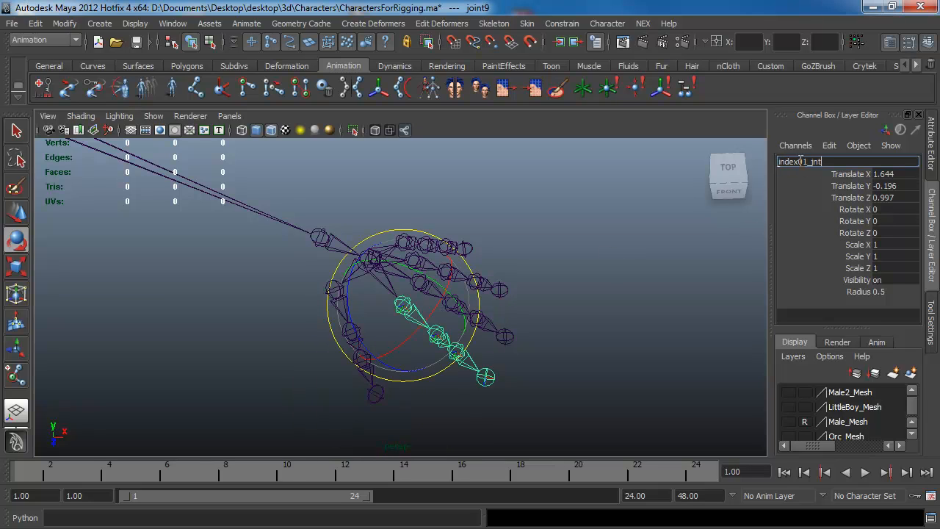
{"action": "key", "text": "Return"}
- Rename the index finger's second joint index02_jnt
{"action": "key", "text": "Down"}
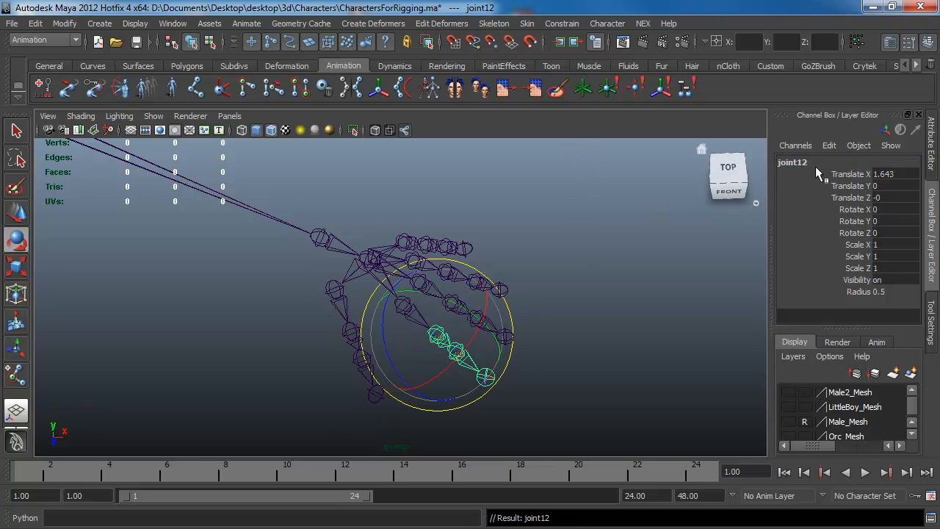
{"action": "left_click", "coordinate": [800, 161]}
{"action": "type", "text": "index01_jnt"}
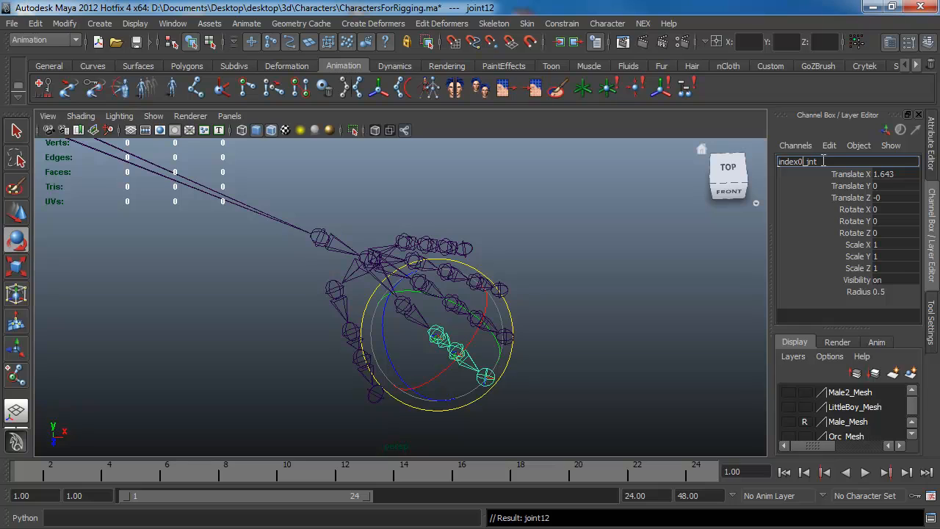
{"action": "type", "text": "2"}
{"action": "key", "text": "Return"}
- Rename the index finger's third joint index03_jnt
{"action": "key", "text": "Down"}
{"action": "left_click", "coordinate": [822, 161]}
{"action": "type", "text": "index01_jnt"}
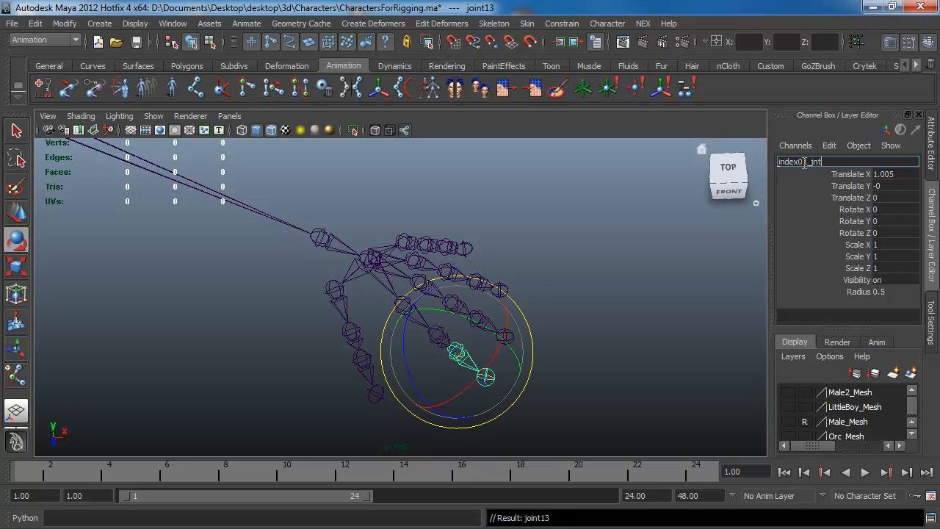
{"action": "type", "text": "3"}
{"action": "key", "text": "Return"}
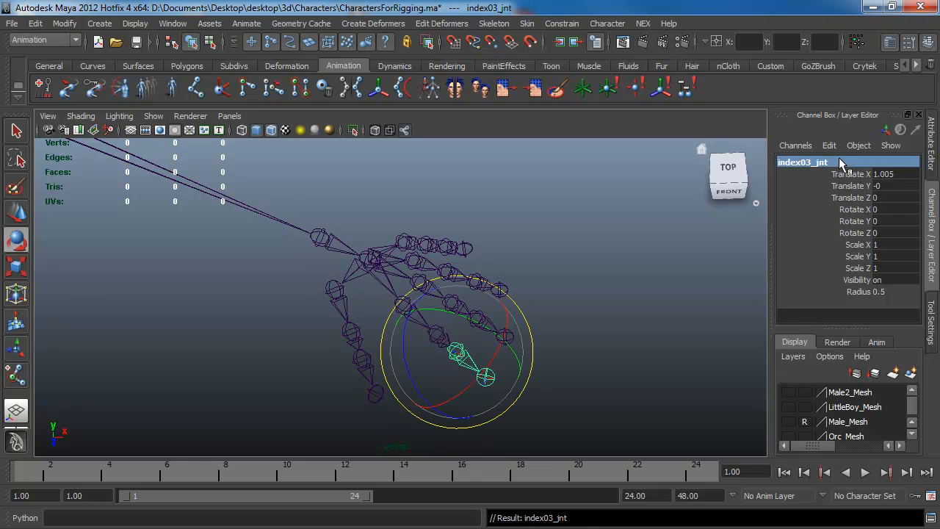
- Rename the index finger's tip joint index04_jnt
{"action": "key", "text": "Down"}
{"action": "left_click", "coordinate": [808, 161]}
{"action": "type", "text": "index01_jnt"}
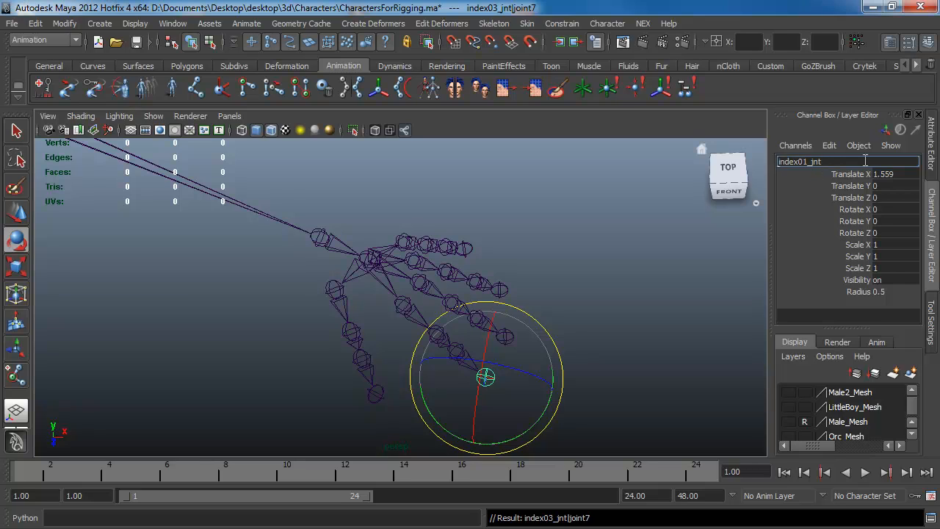
{"action": "type", "text": "4"}
{"action": "key", "text": "Return"}
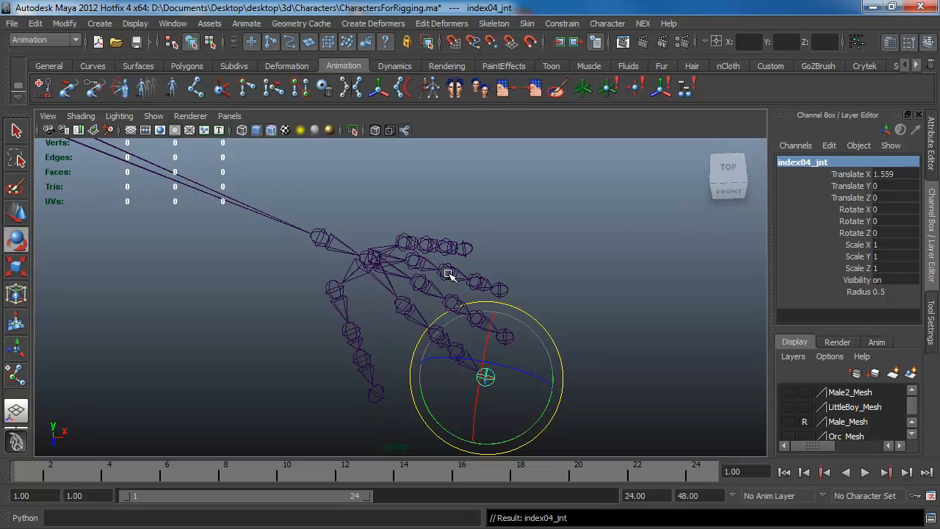
- Rename the middle finger's base joint middle01_jnt
{"action": "key", "text": "Down"}
{"action": "left_click", "coordinate": [815, 163]}
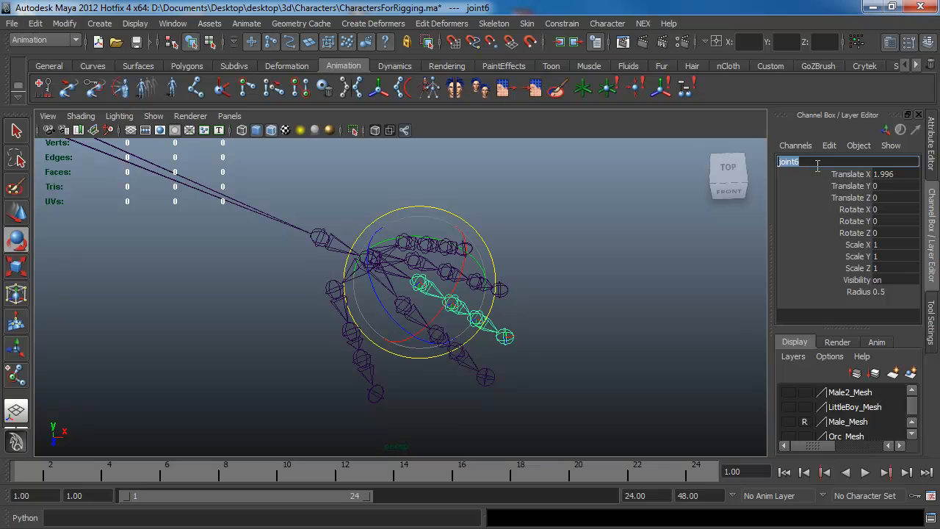
{"action": "type", "text": "middle01_jnt"}
{"action": "key", "text": "Return"}
- Rename the middle finger's second joint index02_jnt
{"action": "key", "text": "Down"}
{"action": "left_click", "coordinate": [817, 162]}
{"action": "type", "text": "index01_jnt"}
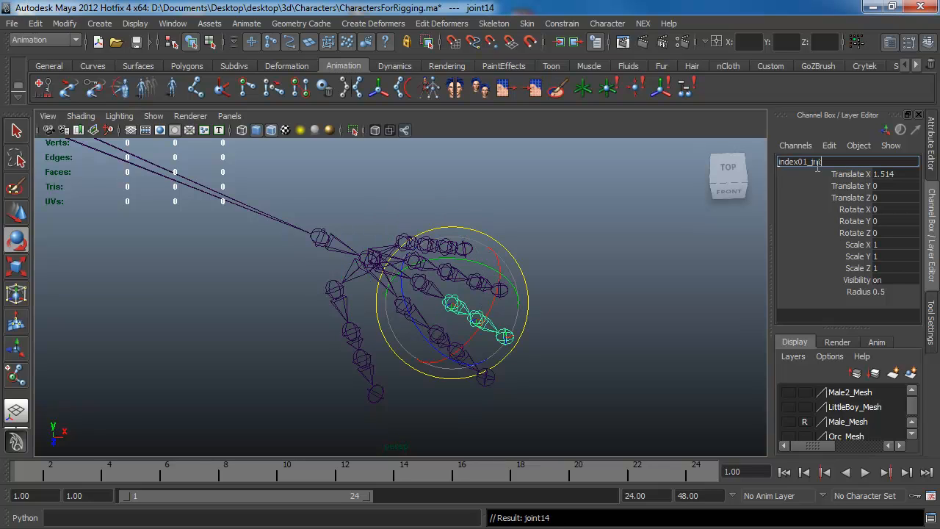
{"action": "key", "text": "Return"}
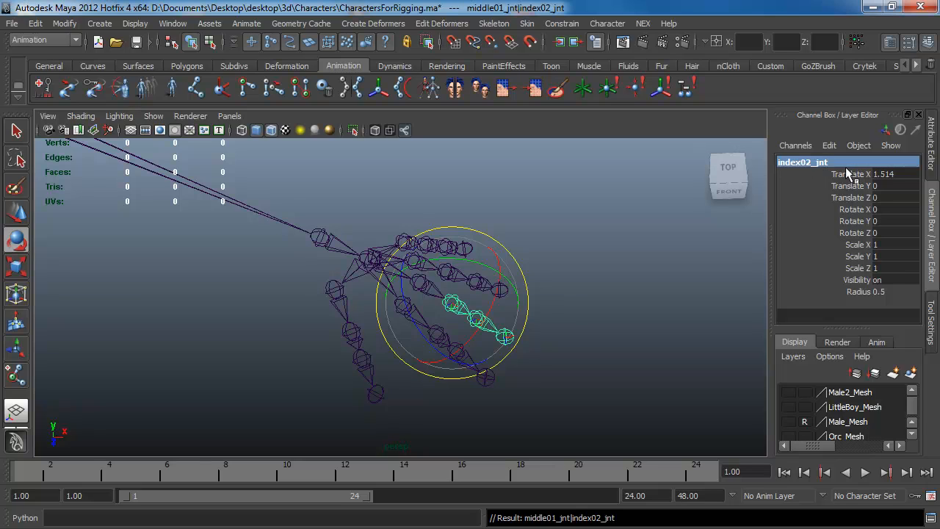
- Rename the middle finger's third joint index03_jnt
{"action": "key", "text": "Down"}
{"action": "left_click", "coordinate": [829, 164]}
{"action": "type", "text": "index01_jnt"}
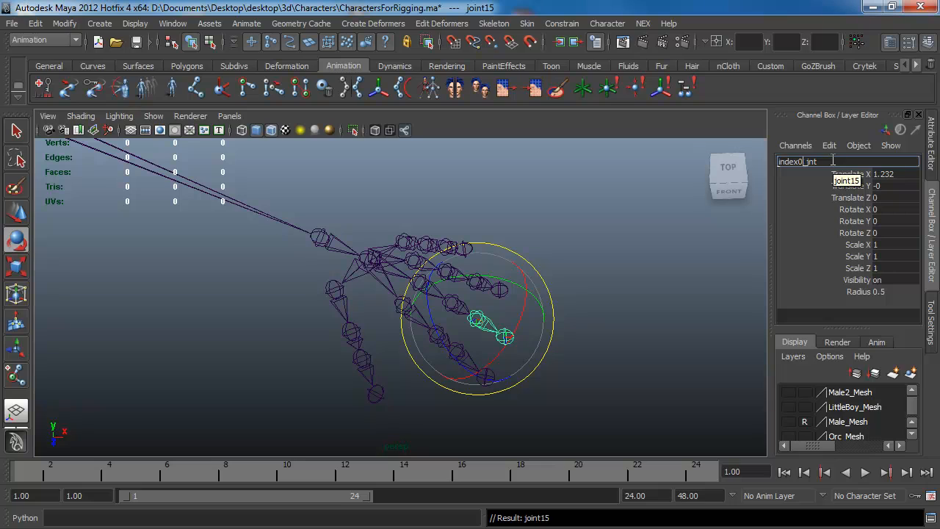
{"action": "type", "text": "3"}
{"action": "key", "text": "Return"}
- Rename the middle finger's tip joint index04_jnt
{"action": "key", "text": "Down"}
{"action": "left_click", "coordinate": [832, 160]}
{"action": "type", "text": "index01_jnt"}
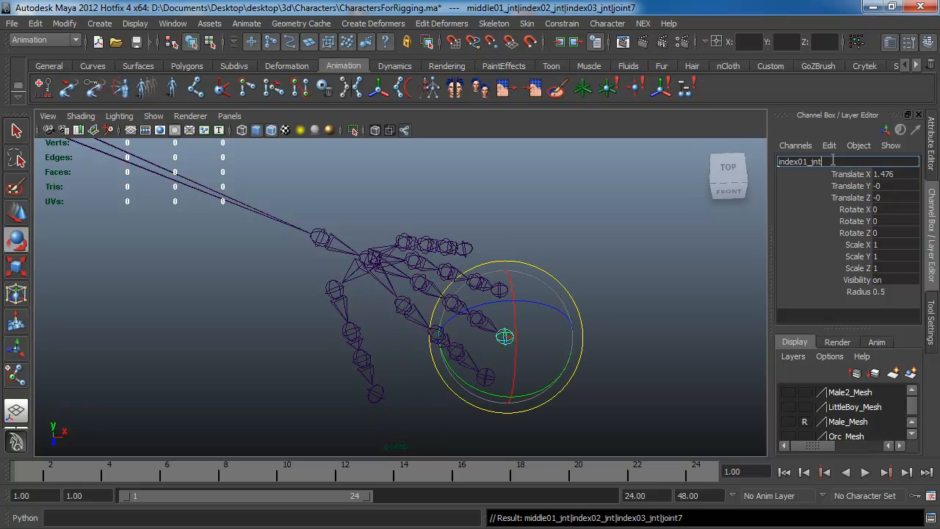
{"action": "type", "text": "4"}
{"action": "key", "text": "Return"}
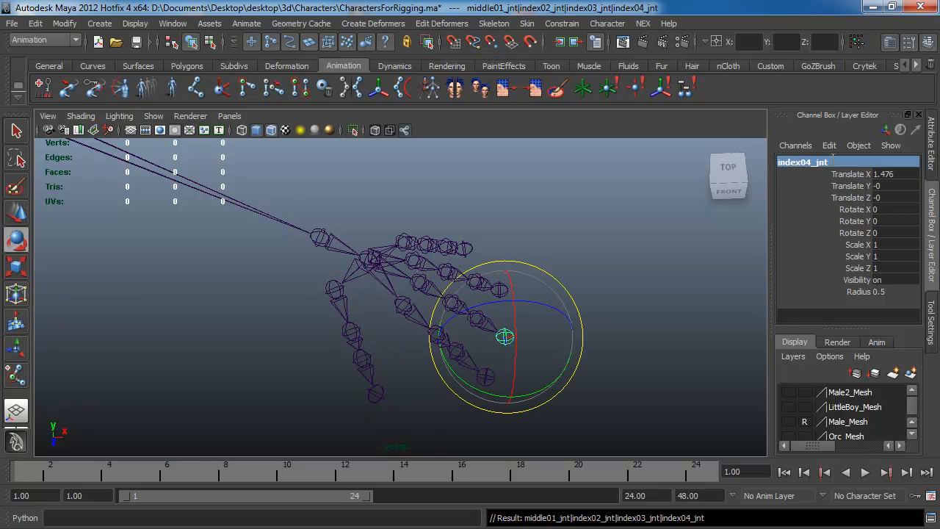
- Rename the ring finger's base joint ring01_jnt
{"action": "left_click_drag", "start_coordinate": [433, 335], "coordinate": [431, 315], "text": "alt"}
{"action": "left_click", "coordinate": [430, 261]}
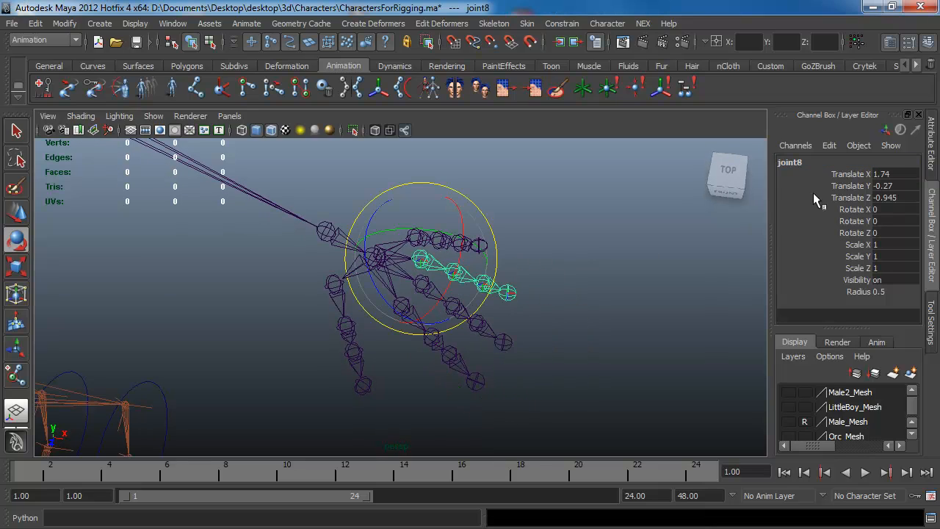
{"action": "left_click", "coordinate": [815, 162]}
{"action": "type", "text": "ring0"}
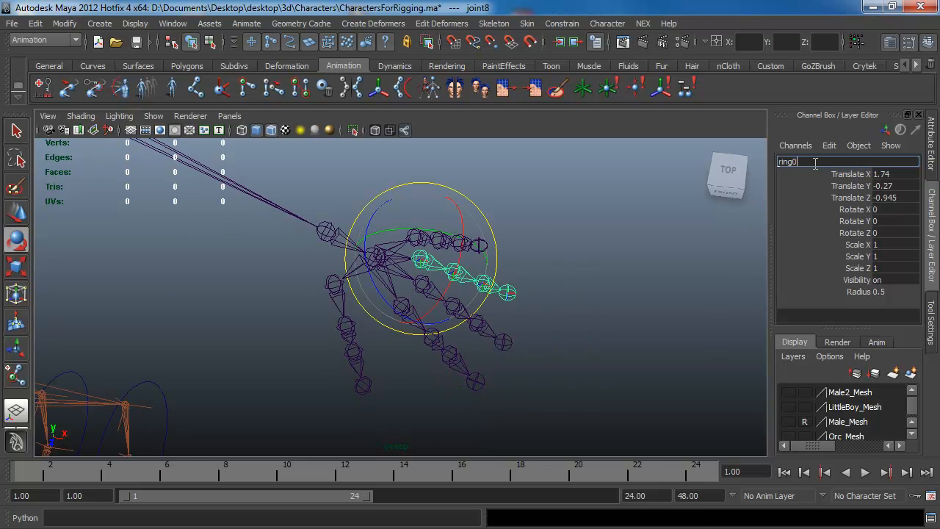
{"action": "type", "text": "1_jnt"}
{"action": "key", "text": "Return"}
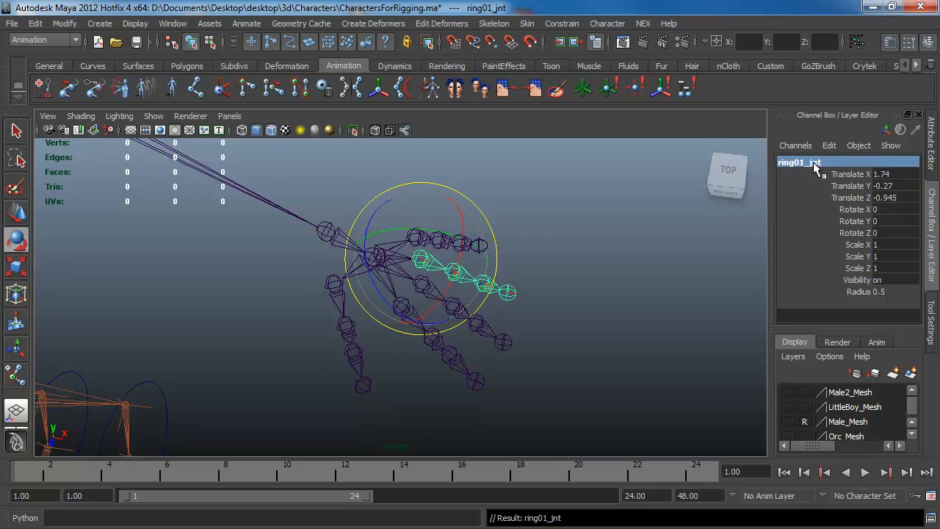
- Copy the ring finger's base joint name and reuse it to rename the second joint ring02_jnt
{"action": "left_click", "coordinate": [813, 162]}
{"action": "key", "text": "ctrl+c"}
{"action": "key", "text": "Return"}
{"action": "key", "text": "Down"}
{"action": "left_click", "coordinate": [814, 163]}
{"action": "key", "text": "ctrl+v"}
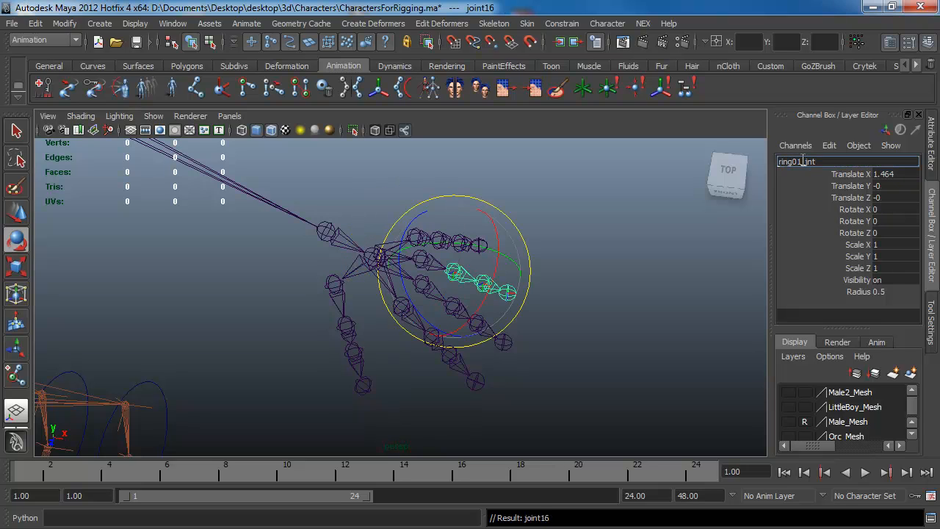
{"action": "key", "text": "Return"}
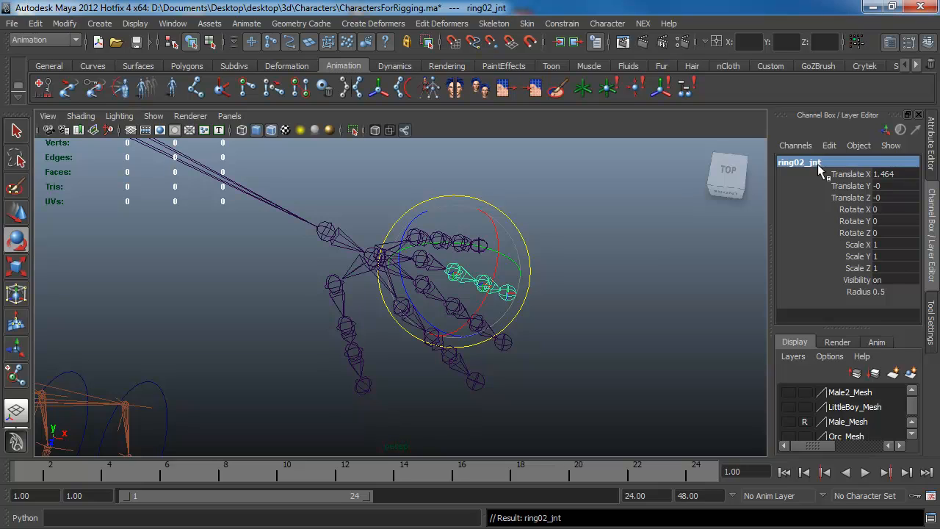
- Rename the ring finger's third joint ring03_jnt, reusing the copied name
{"action": "key", "text": "Down"}
{"action": "left_click", "coordinate": [816, 163]}
{"action": "key", "text": "ctrl+v"}
{"action": "left_click", "coordinate": [803, 162]}
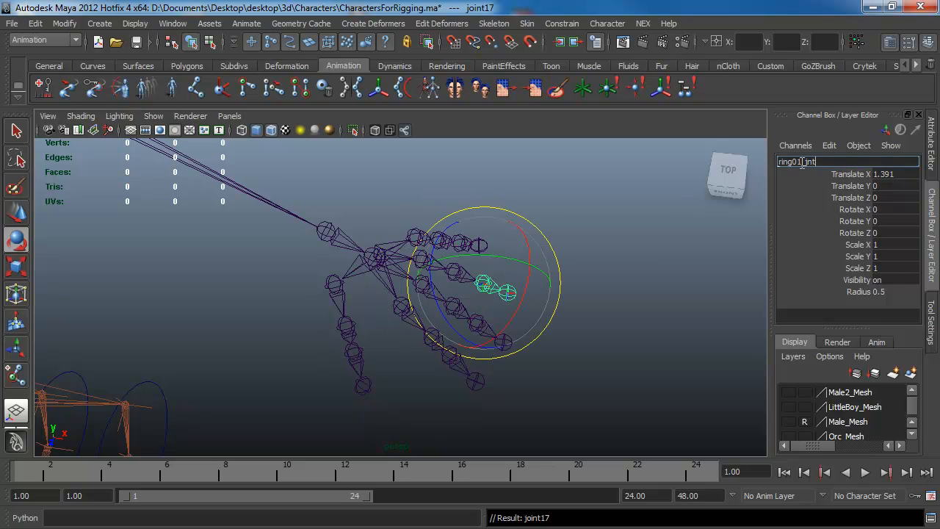
{"action": "type", "text": "3"}
{"action": "key", "text": "Return"}
- Rename the ring finger's tip joint ring04_jnt, reusing the copied name
{"action": "key", "text": "Down"}
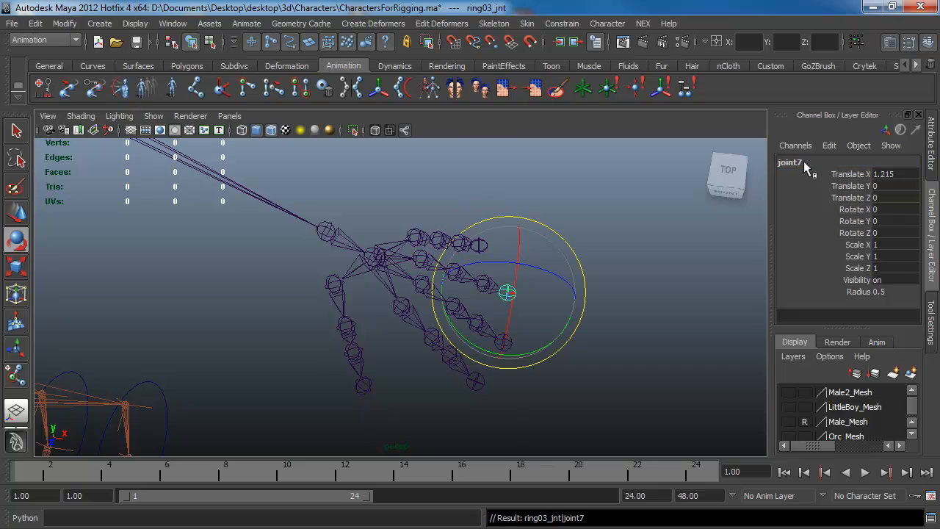
{"action": "left_click", "coordinate": [804, 161]}
{"action": "key", "text": "ctrl+v"}
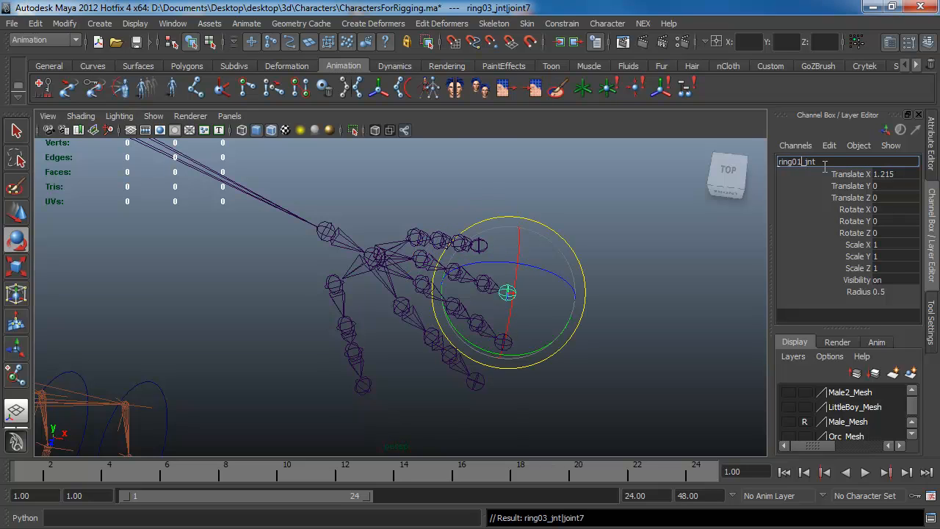
{"action": "key", "text": "BackSpace"}
{"action": "type", "text": "4"}
{"action": "key", "text": "Return"}
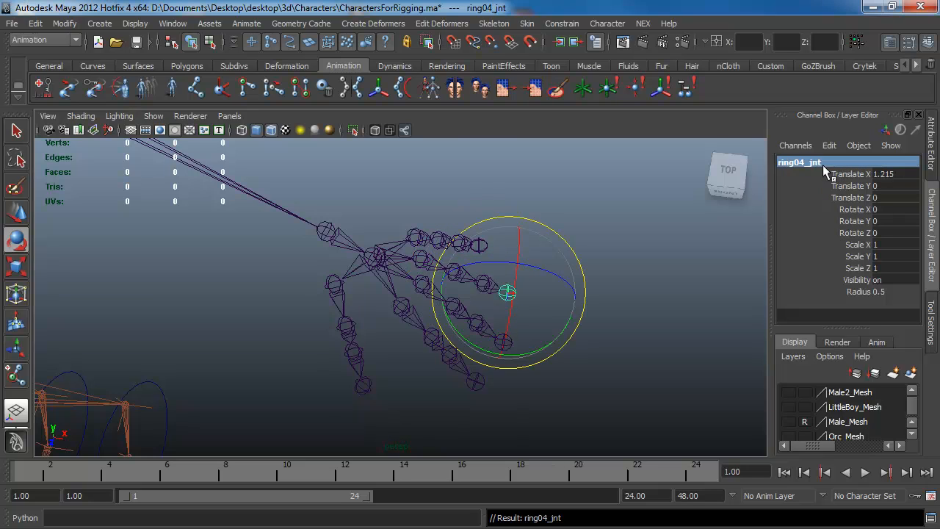
- Rename the pinky finger's base joint pinky01_jnt
{"action": "left_click", "coordinate": [408, 234]}
{"action": "left_click", "coordinate": [829, 162]}
{"action": "type", "text": "p"}
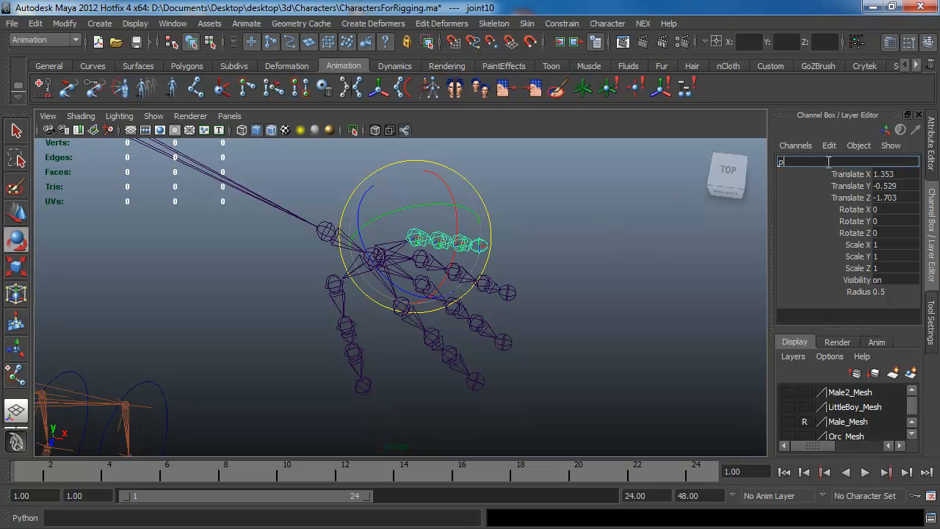
{"action": "type", "text": "inky01_jnt"}
{"action": "key", "text": "Return"}
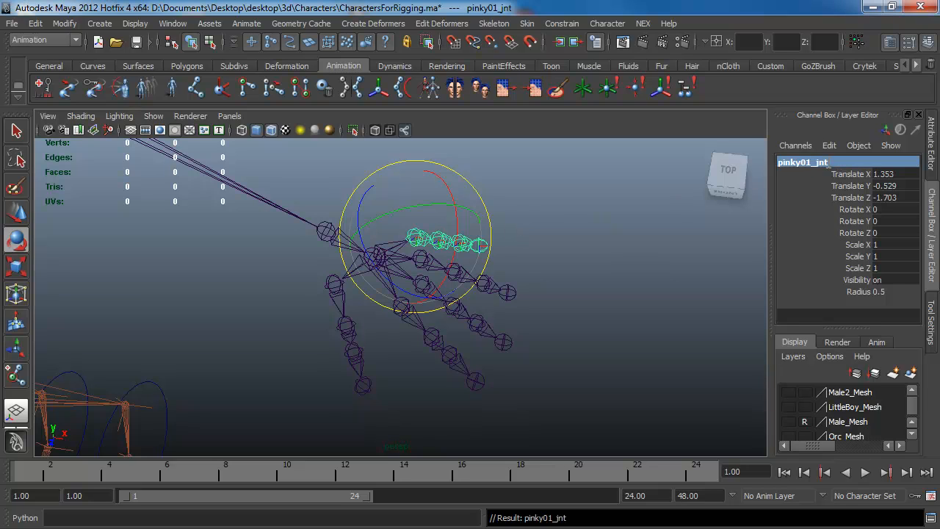
- Rename the pinky finger's second joint pinky02_jnt
{"action": "key", "text": "Down"}
{"action": "left_click", "coordinate": [805, 162]}
{"action": "key", "text": "ctrl+v"}
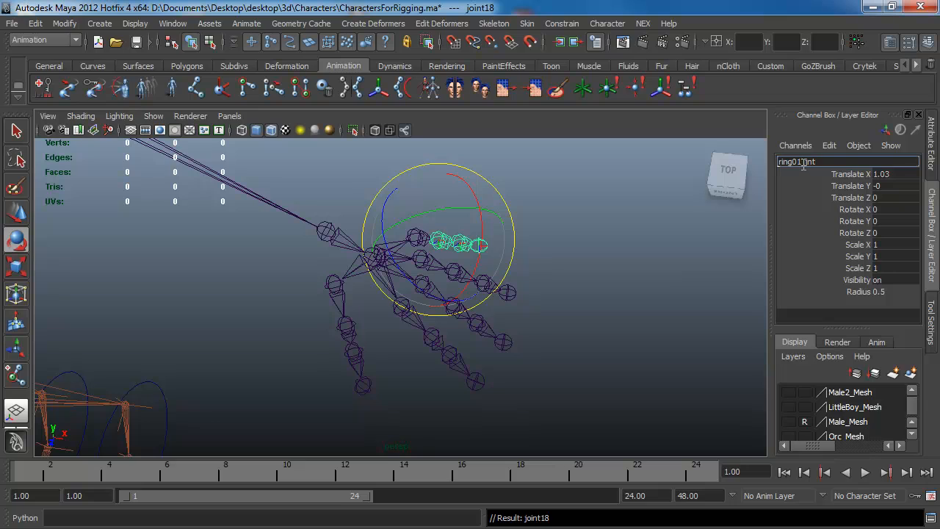
{"action": "double_click", "coordinate": [843, 161]}
{"action": "type", "text": "pinky02"}
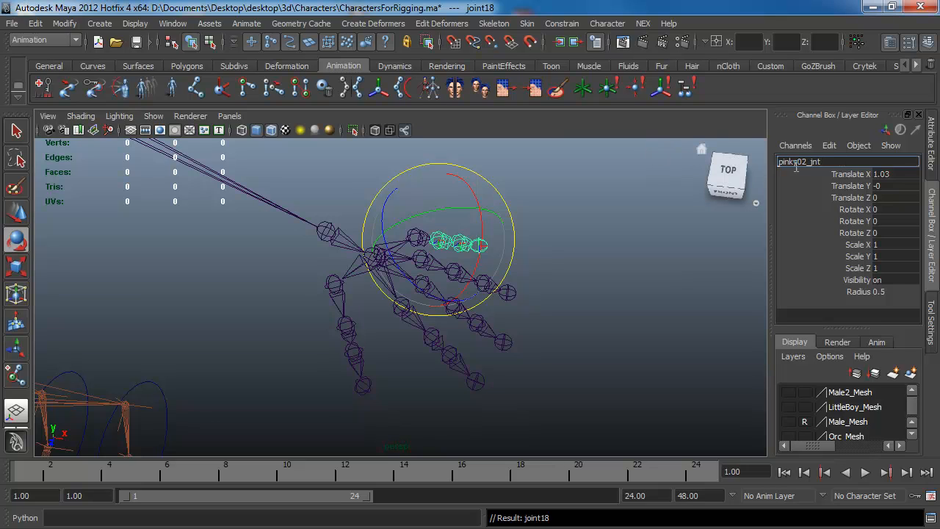
{"action": "key", "text": "Return"}
- Rename the pinky finger's third joint, basing its name on the copied pinky joint name
{"action": "key", "text": "Down"}
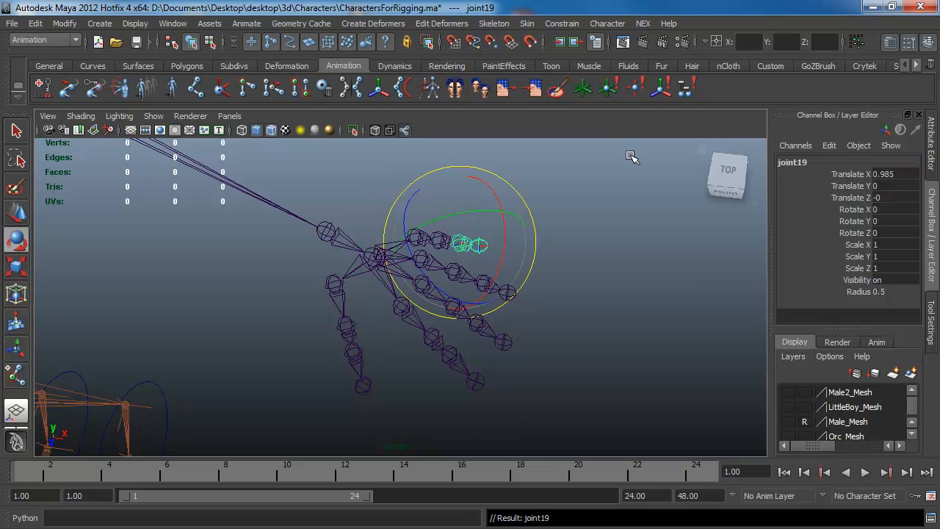
{"action": "left_click", "coordinate": [805, 162]}
{"action": "key", "text": "ctrl+v"}
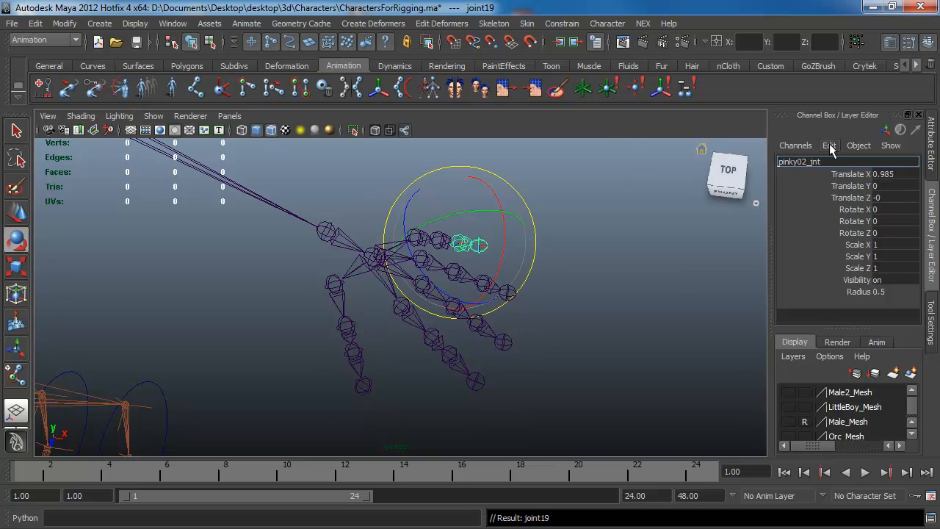
{"action": "key", "text": "Return"}
- Rename the pinky finger's tip joint pinky04_jnt
{"action": "key", "text": "Up"}
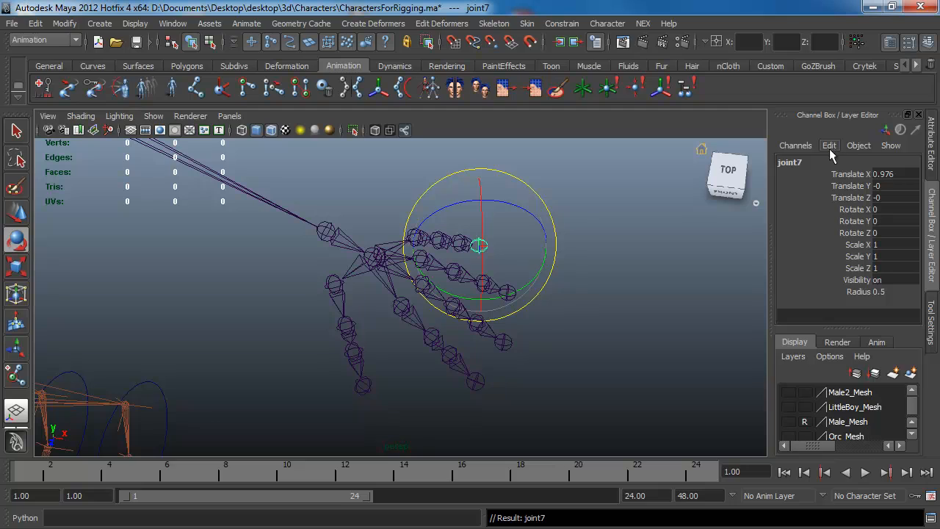
{"action": "double_click", "coordinate": [819, 161]}
{"action": "key", "text": "ctrl+v"}
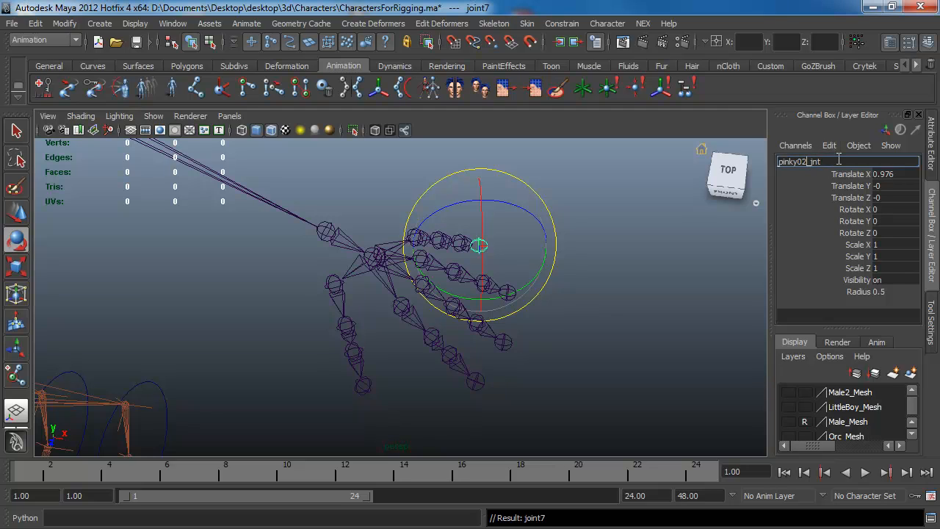
{"action": "key", "text": "Left"}
{"action": "key", "text": "BackSpace"}
{"action": "type", "text": "4"}
{"action": "key", "text": "Return"}
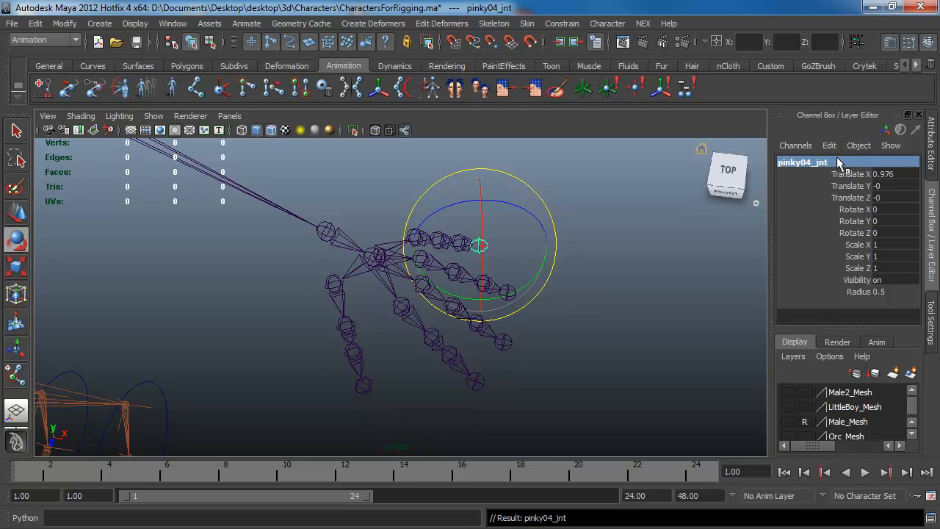
- Rename the palm joint from which all the fingers branch hand_jnt
{"action": "left_click", "coordinate": [329, 232]}
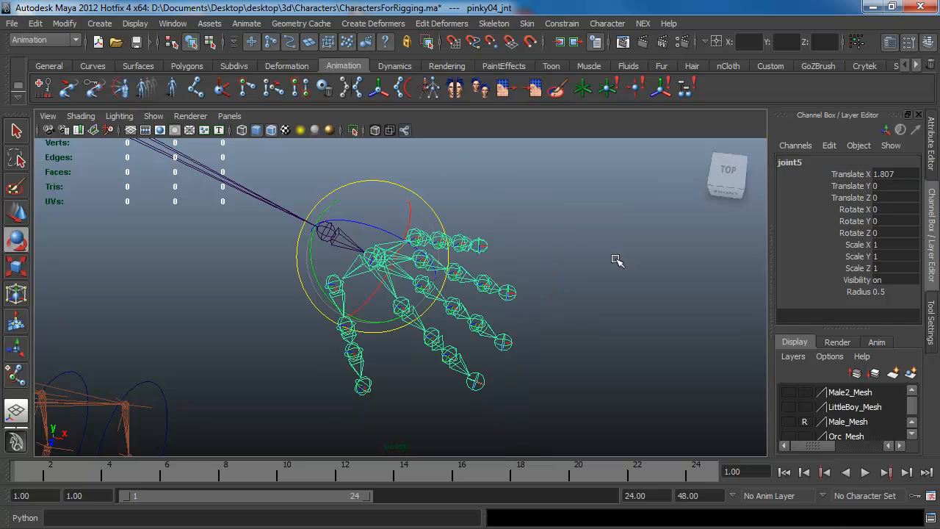
{"action": "double_click", "coordinate": [812, 161]}
{"action": "type", "text": "hand_j"}
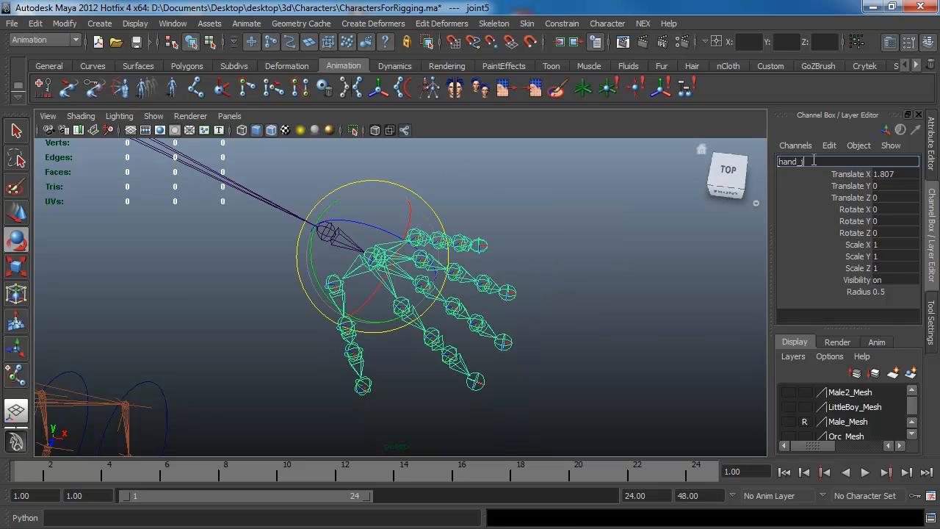
{"action": "type", "text": "nt"}
{"action": "key", "text": "Return"}
- Rename the joint at the end of the forearm, the hand joint's parent, wrist_jnt
{"action": "key", "text": "Down"}
{"action": "key", "text": "Up"}
{"action": "key", "text": "Up"}
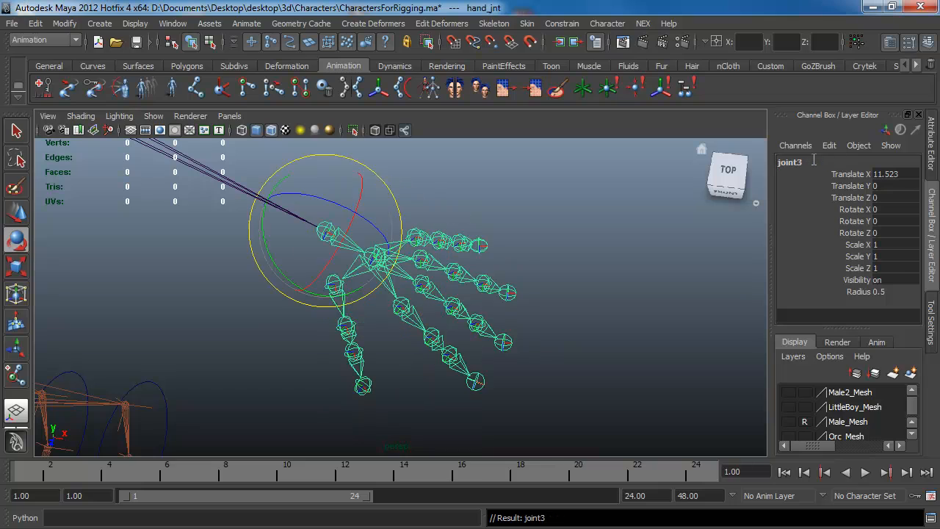
{"action": "double_click", "coordinate": [814, 162]}
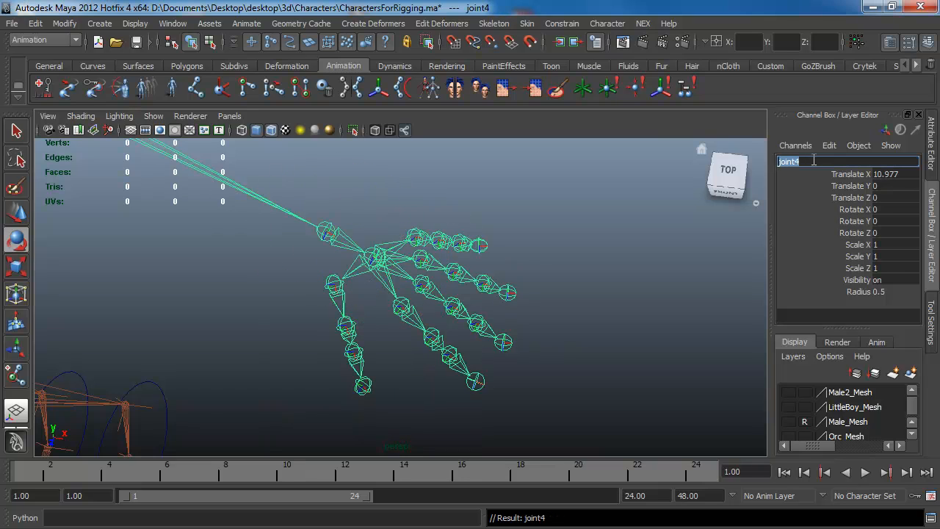
{"action": "left_click", "coordinate": [324, 232]}
{"action": "double_click", "coordinate": [817, 160]}
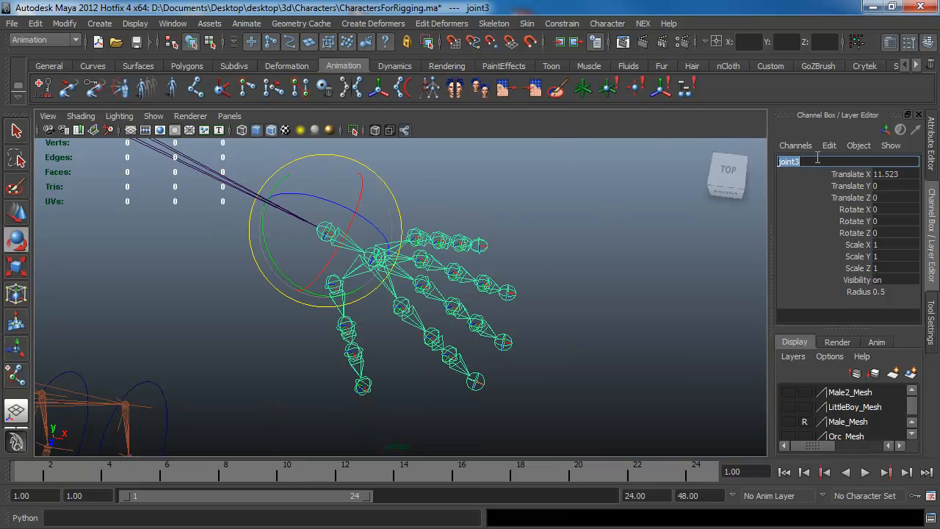
{"action": "type", "text": "wrist_jnt"}
{"action": "key", "text": "Return"}
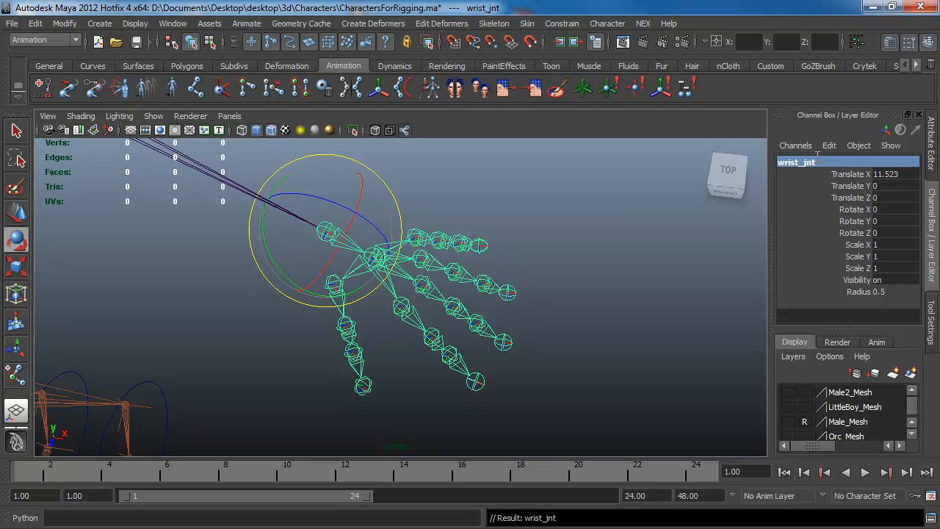
{"action": "key", "text": "Down"}
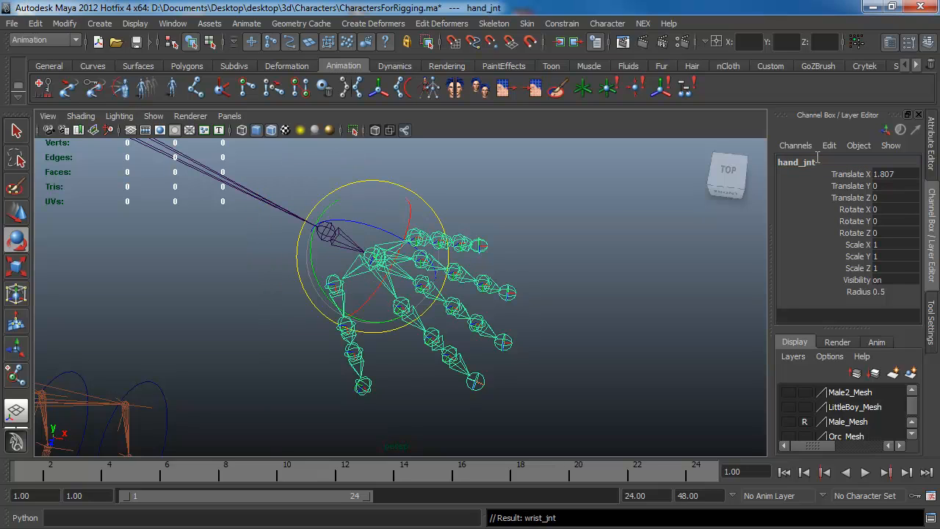
- Rename the joint in the middle of the arm, the wrist joint's parent, elbow_jnt
{"action": "key", "text": "Up"}
{"action": "key", "text": "Up"}
{"action": "left_click", "coordinate": [818, 161]}
{"action": "type", "text": "e"}
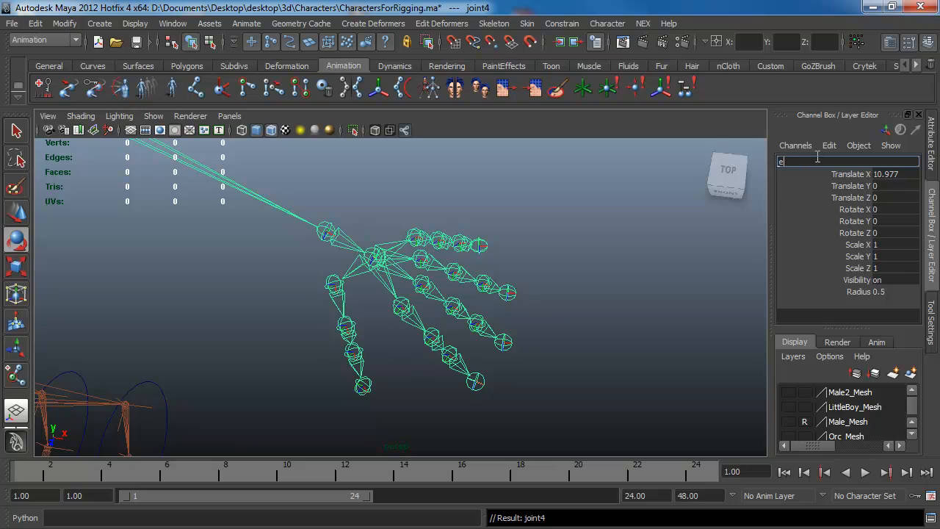
{"action": "type", "text": "lbow_jnt"}
{"action": "key", "text": "Return"}
- Rename the upper-arm joint, the elbow joint's parent, shoulder_jnt
{"action": "key", "text": "Down"}
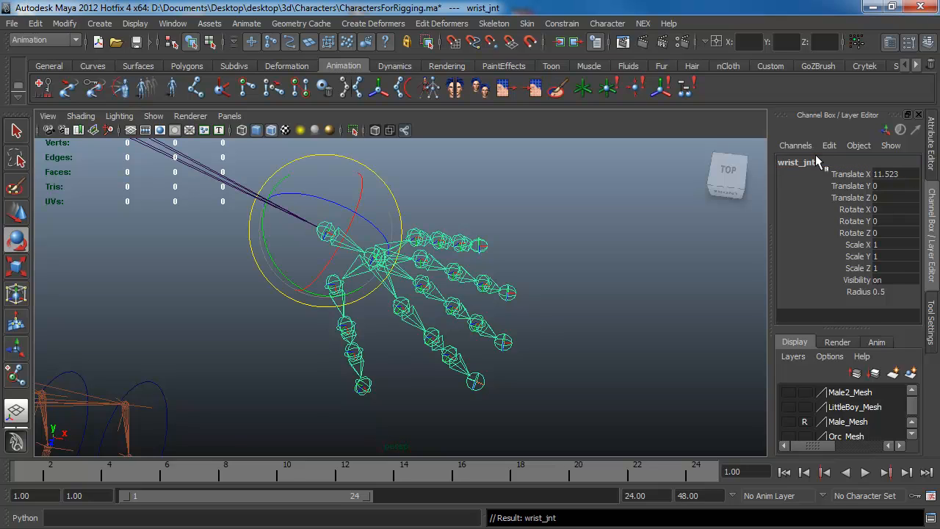
{"action": "key", "text": "Up"}
{"action": "key", "text": "Up"}
{"action": "left_click", "coordinate": [817, 161]}
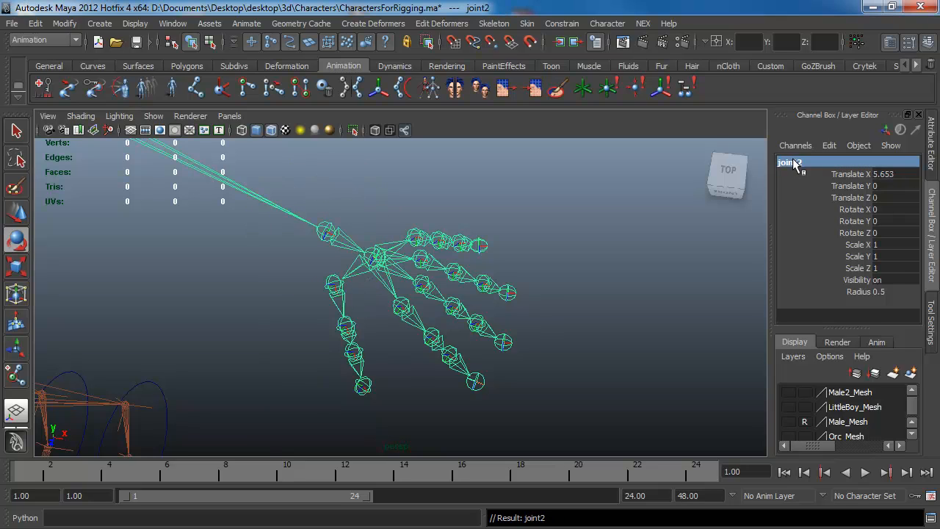
{"action": "type", "text": "shoulder_"}
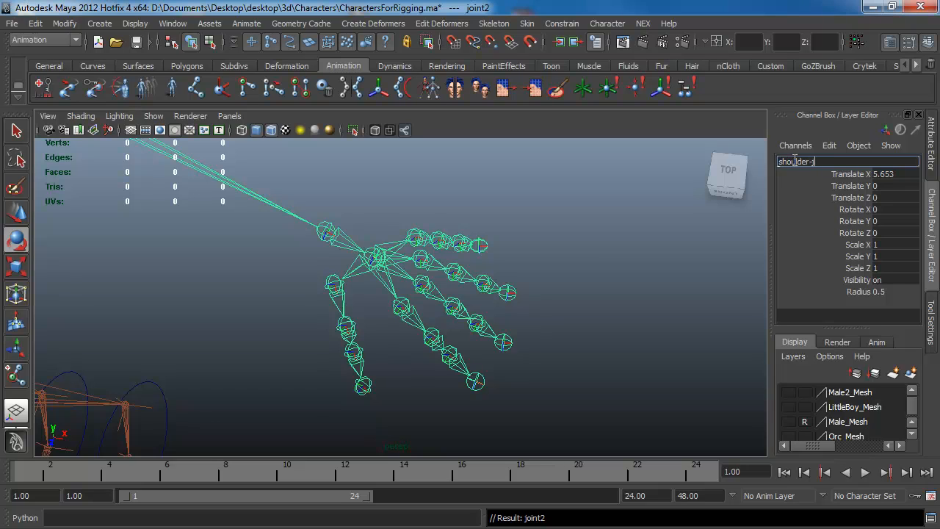
{"action": "key", "text": "Return"}
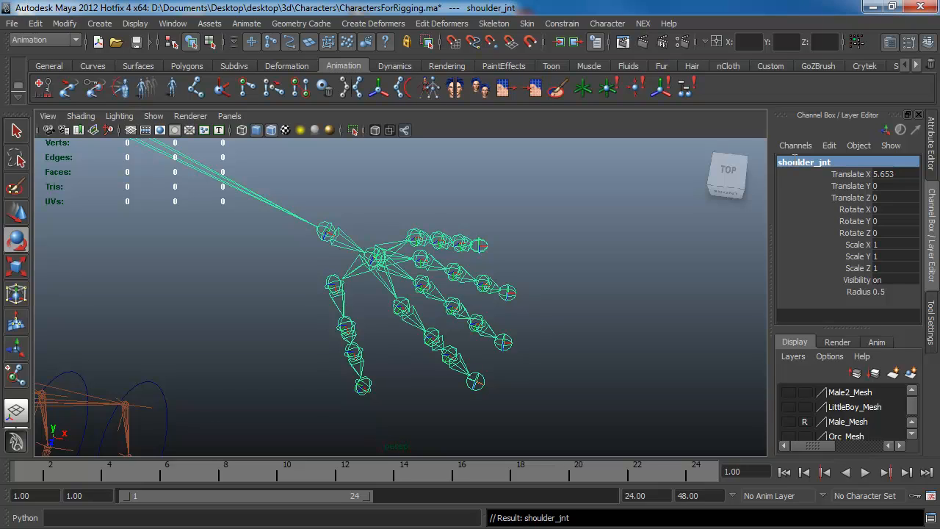
- Rename the arm chain's root joint clavicle_jnt and clear the selection
{"action": "key", "text": "Up"}
{"action": "left_click", "coordinate": [794, 161]}
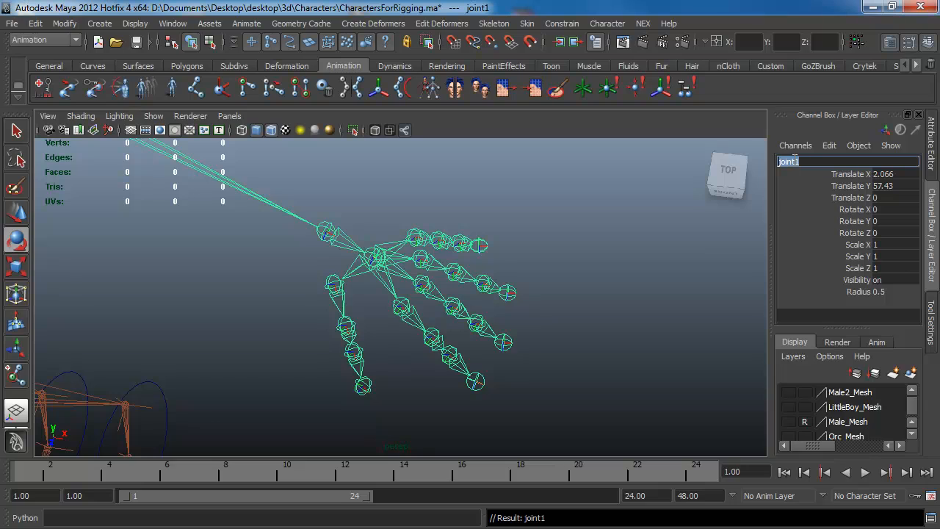
{"action": "type", "text": "clavicle_"}
{"action": "key", "text": "Return"}
{"action": "left_click", "coordinate": [617, 313]}
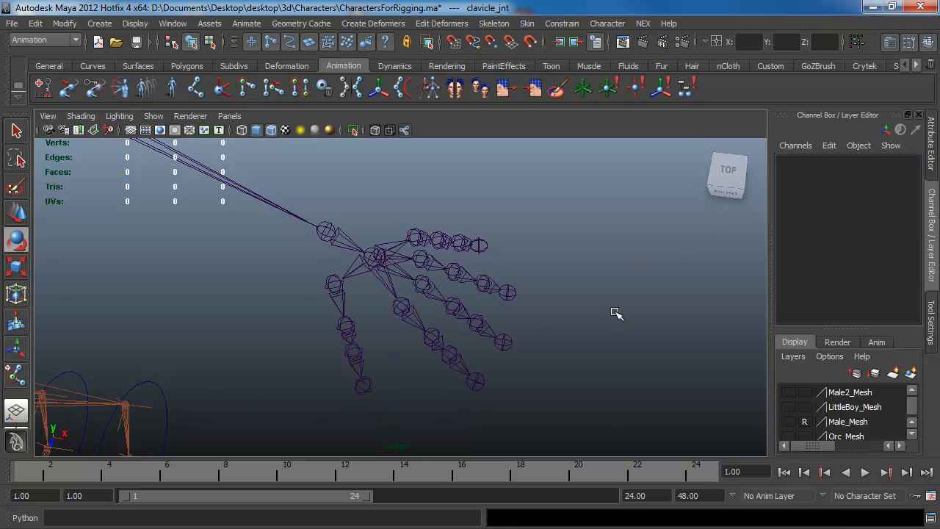
- Add the prefix L_ to the names of the whole arm hierarchy, starting from the clavicle joint
{"action": "scroll", "coordinate": [377, 229], "scroll_direction": "down", "scroll_amount": 5}
{"action": "middle_click_drag", "start_coordinate": [339, 302], "coordinate": [352, 309], "text": "alt"}
{"action": "left_click_drag", "start_coordinate": [352, 308], "coordinate": [325, 279], "text": "alt"}
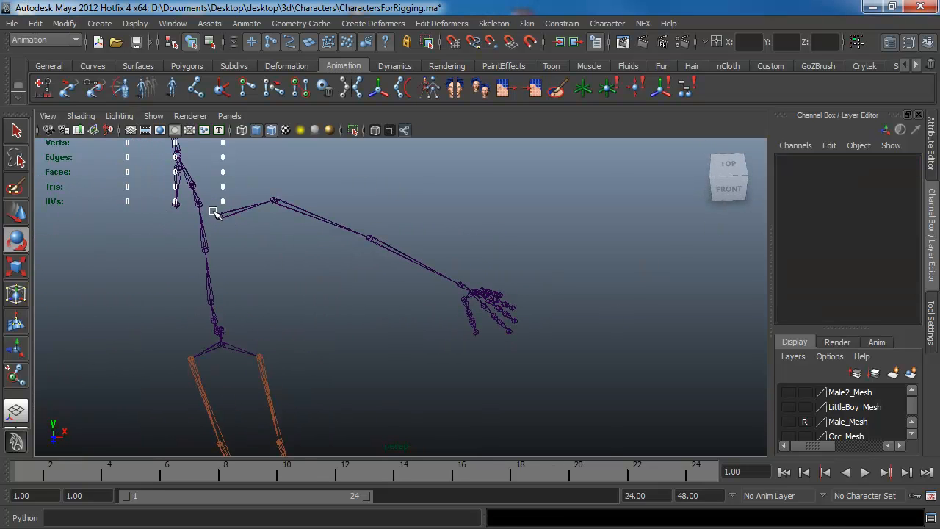
{"action": "left_click", "coordinate": [220, 213]}
{"action": "scroll", "coordinate": [347, 217], "scroll_direction": "up", "scroll_amount": 2}
{"action": "middle_click_drag", "start_coordinate": [348, 218], "coordinate": [360, 223], "text": "alt"}
{"action": "left_click", "coordinate": [65, 24]}
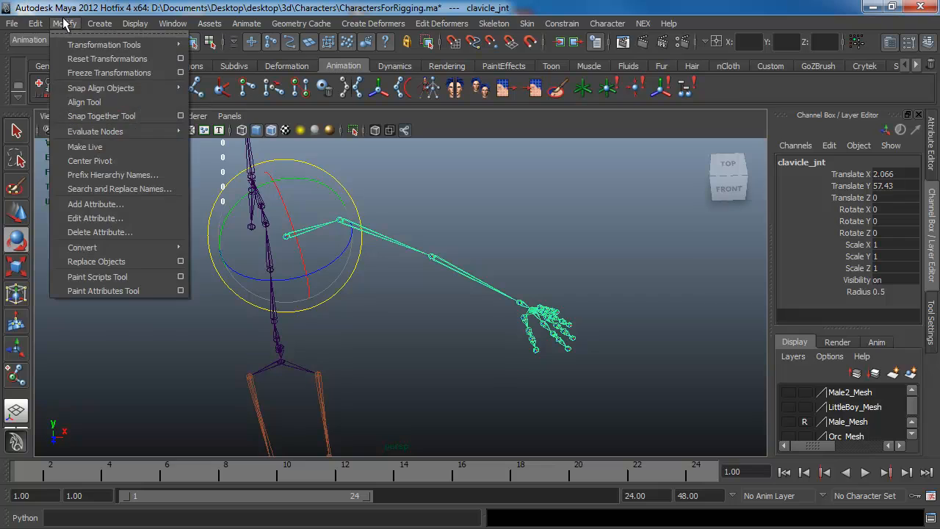
{"action": "left_click", "coordinate": [103, 175]}
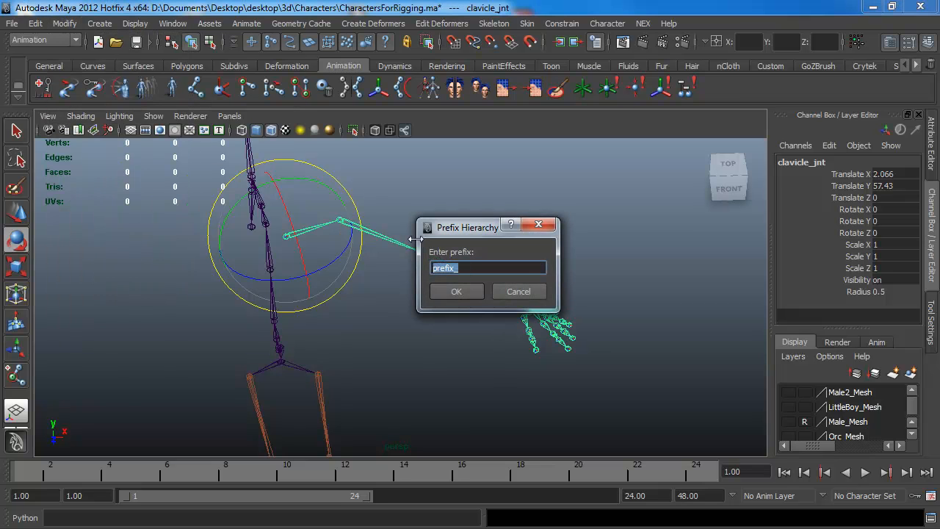
{"action": "type", "text": "L_"}
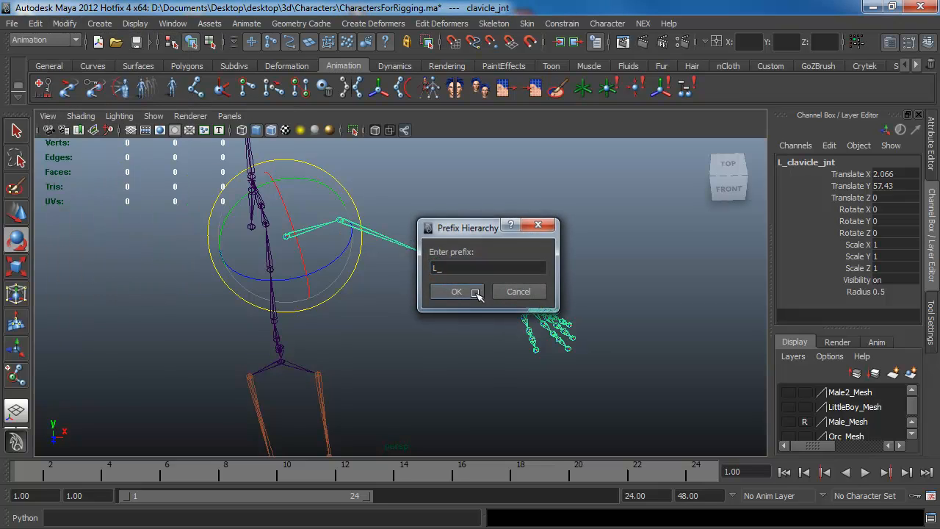
{"action": "left_click", "coordinate": [470, 292]}
- Create an IK handle with the ikRPsolver from the left shoulder joint to the left wrist joint
{"action": "left_click_drag", "start_coordinate": [375, 270], "coordinate": [357, 237], "text": "alt"}
{"action": "left_click", "coordinate": [218, 92]}
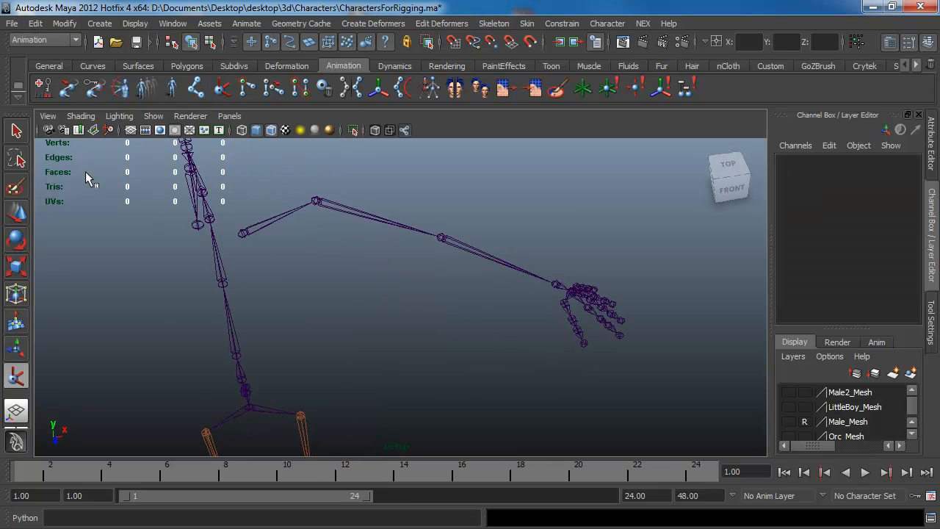
{"action": "double_click", "coordinate": [10, 379]}
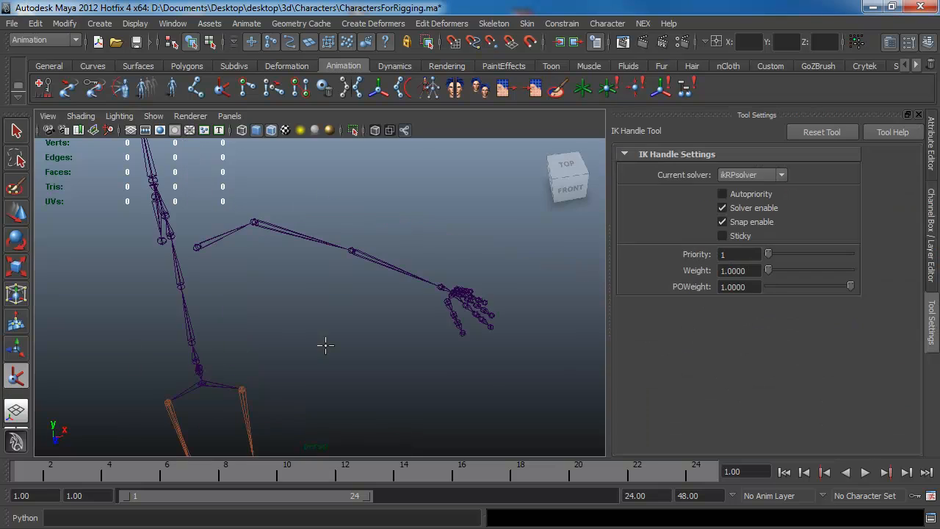
{"action": "left_click", "coordinate": [254, 222]}
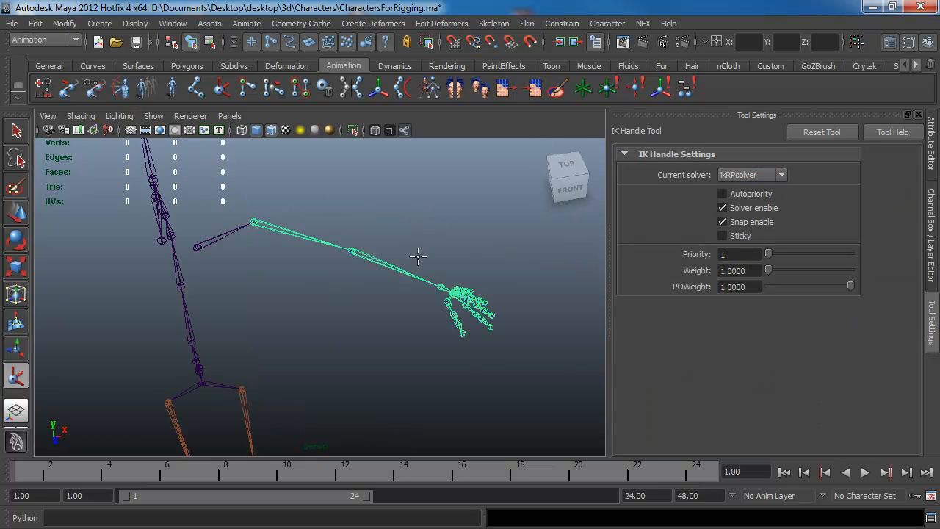
{"action": "left_click", "coordinate": [437, 293]}
{"action": "key", "text": "e"}
{"action": "key", "text": "w"}
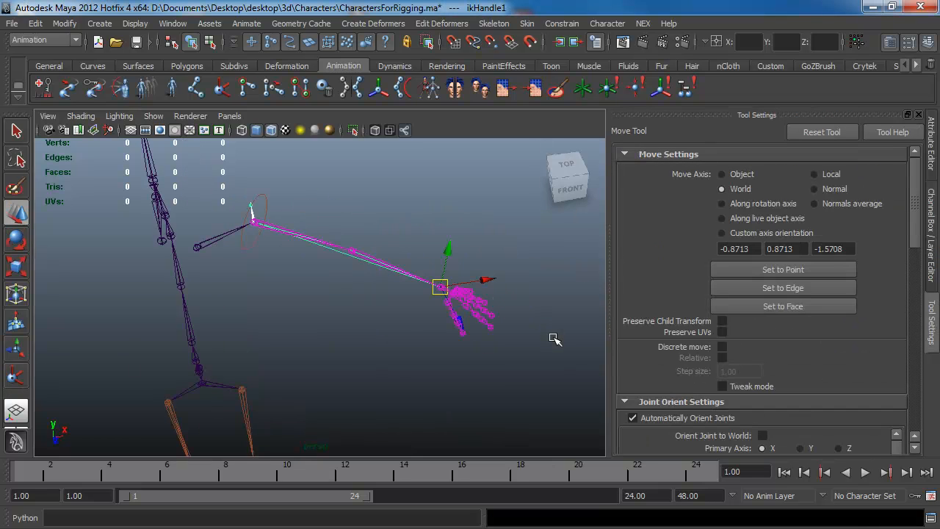
- Rename the left arm's new IK handle L_arm_ik
{"action": "key", "text": "ctrl+a"}
{"action": "key", "text": "ctrl+a"}
{"action": "double_click", "coordinate": [813, 163]}
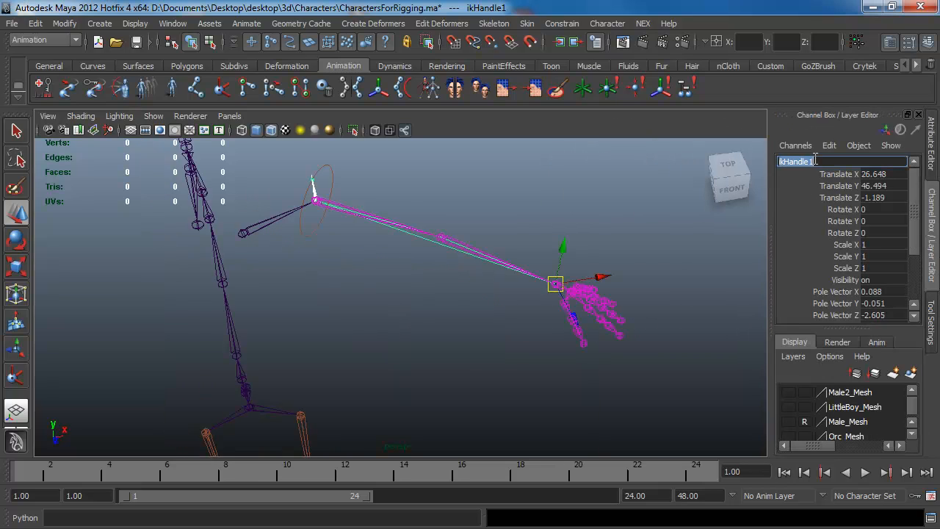
{"action": "type", "text": "L_arm_ik"}
{"action": "key", "text": "Return"}
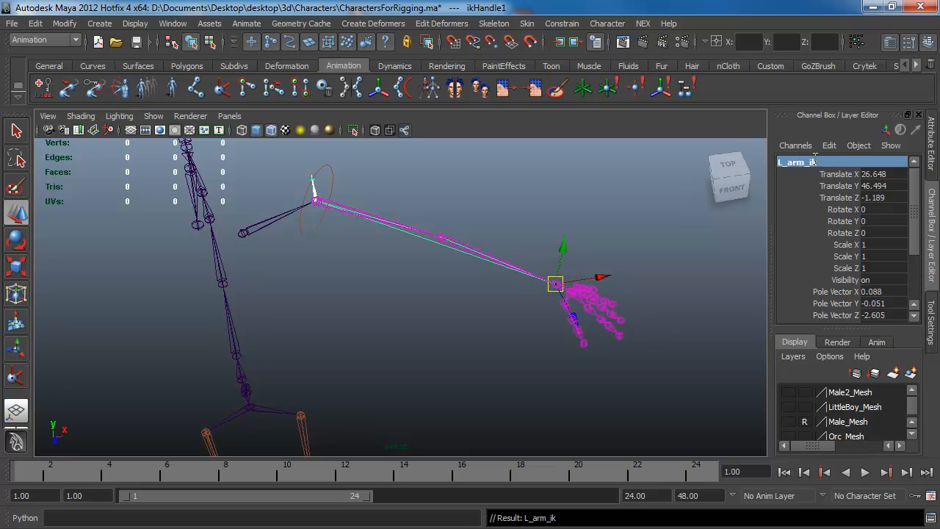
- Mirror the left clavicle's joint chain across YZ with the Behavior function, replacing L_ with R_ in the duplicated names
{"action": "left_click", "coordinate": [259, 229]}
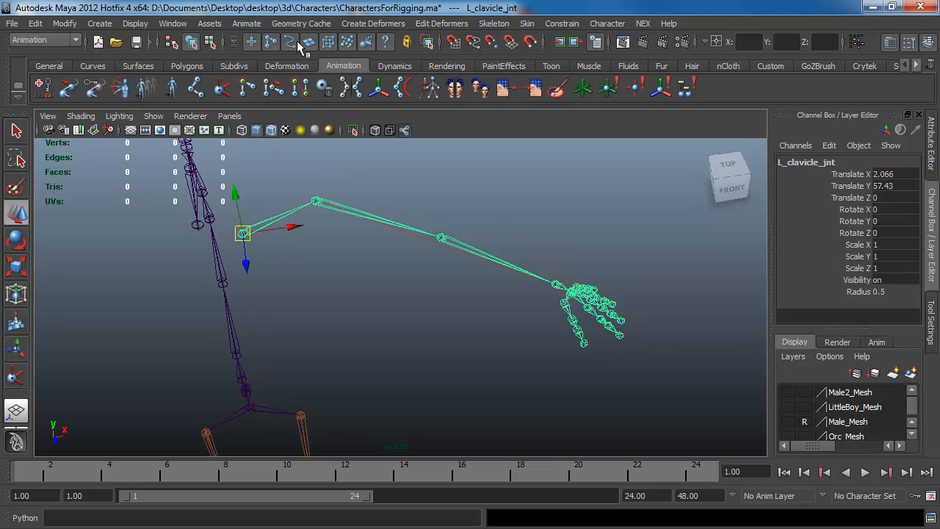
{"action": "left_click", "coordinate": [494, 23]}
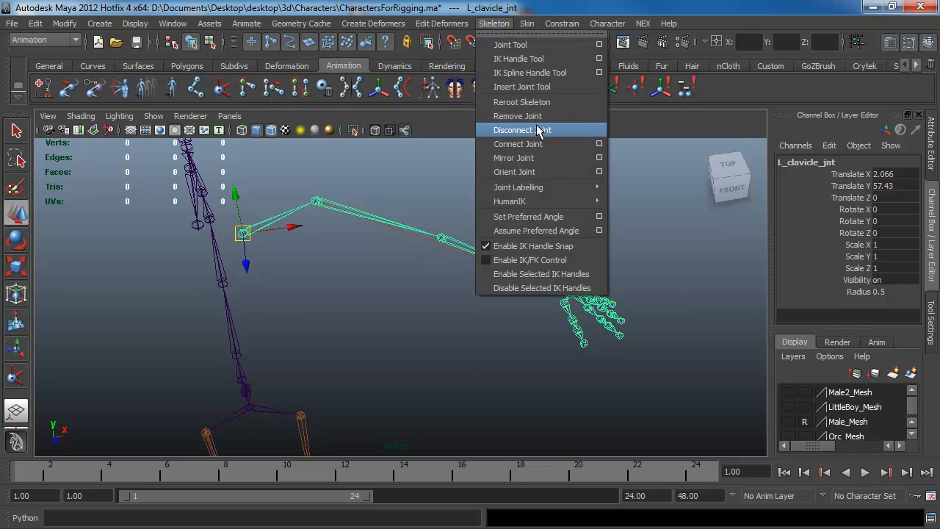
{"action": "left_click", "coordinate": [600, 158]}
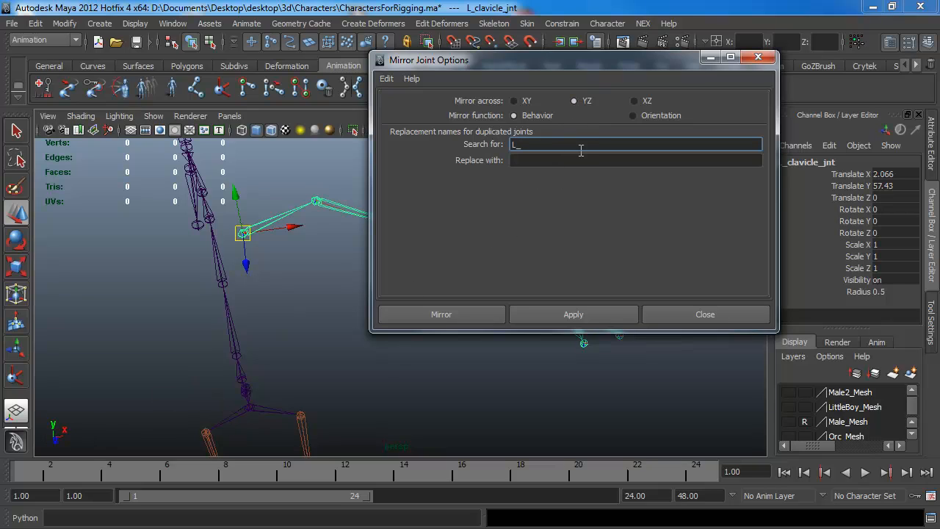
{"action": "left_click", "coordinate": [584, 160]}
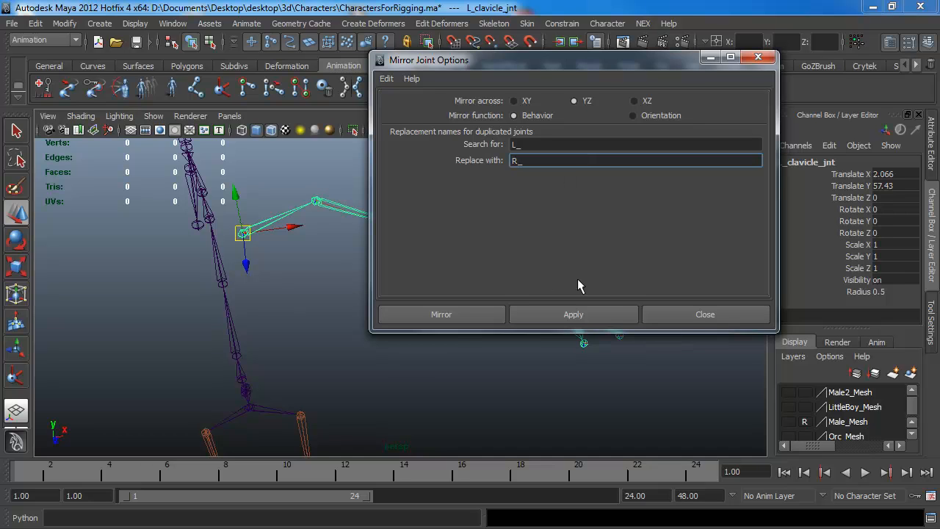
{"action": "left_click", "coordinate": [595, 310]}
{"action": "left_click", "coordinate": [665, 314]}
{"action": "left_click", "coordinate": [415, 375]}
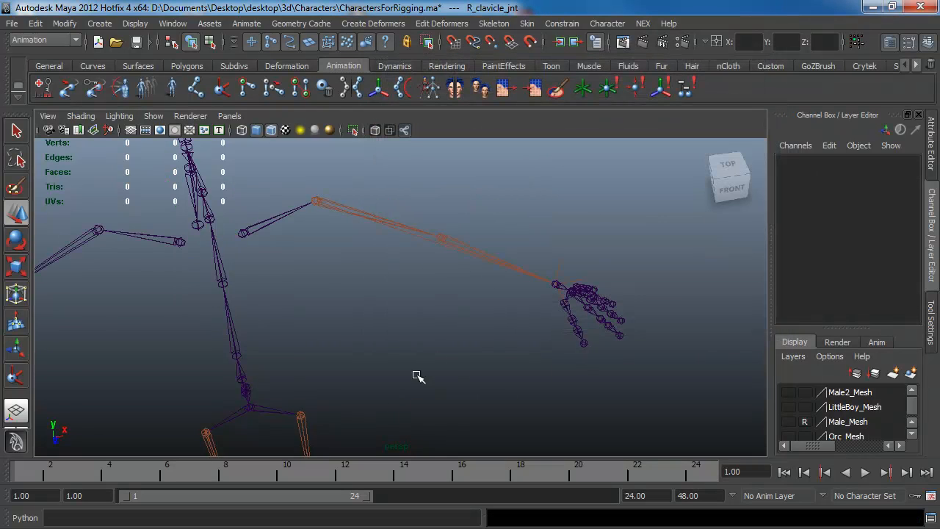
- Create an IK handle from the right shoulder joint to the right wrist joint
{"action": "right_click_drag", "start_coordinate": [416, 375], "coordinate": [314, 282], "text": "alt"}
{"action": "middle_click_drag", "start_coordinate": [315, 282], "coordinate": [454, 235], "text": "alt"}
{"action": "right_click_drag", "start_coordinate": [454, 235], "coordinate": [486, 251], "text": "alt"}
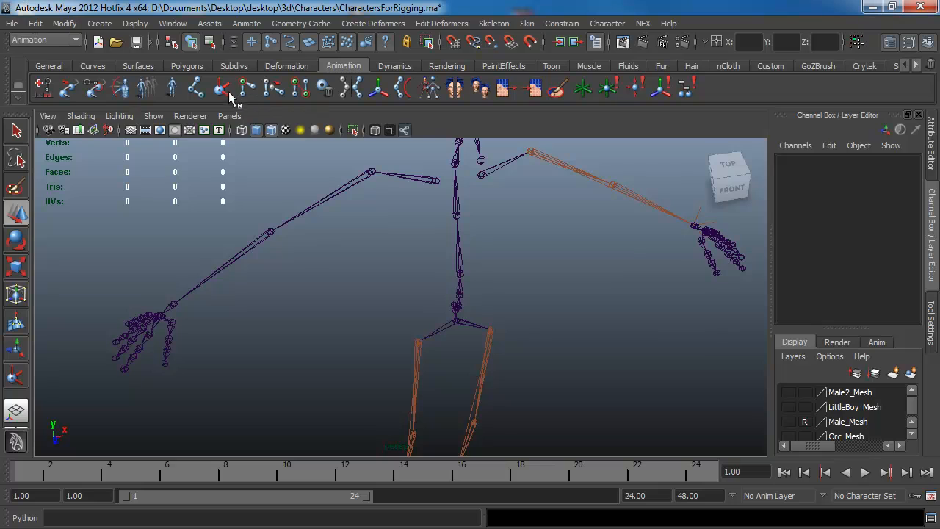
{"action": "left_click", "coordinate": [226, 92]}
{"action": "left_click", "coordinate": [372, 170]}
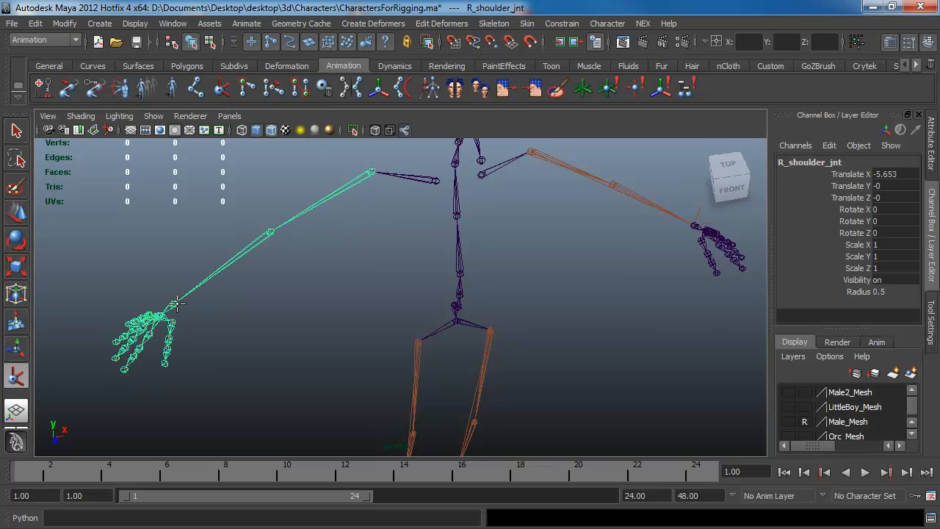
{"action": "left_click", "coordinate": [174, 303]}
- Rename the right arm's new IK handle R_arm_ik
{"action": "left_click", "coordinate": [823, 160]}
{"action": "type", "text": "R_arm_ik"}
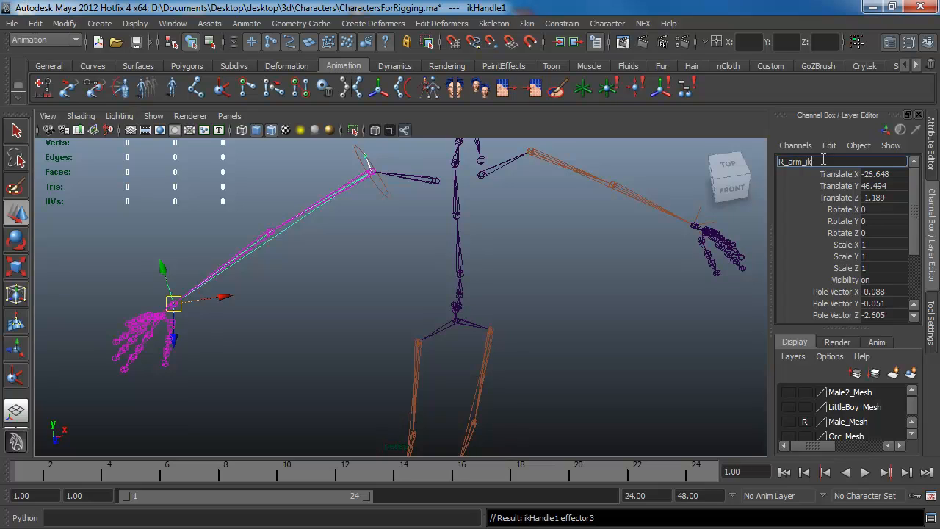
{"action": "key", "text": "Return"}
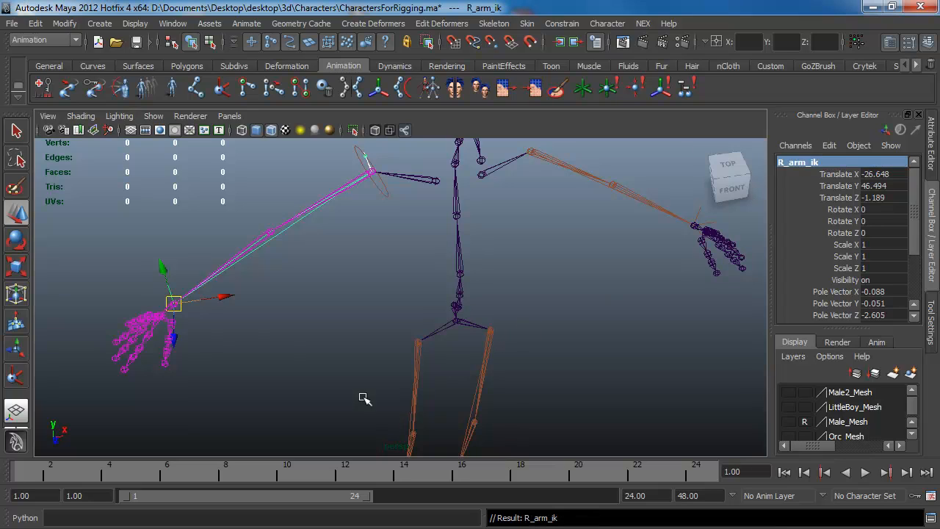
- Test how both arms bend by moving each wrist's IK handle, and undo each move
{"action": "left_click", "coordinate": [216, 310]}
{"action": "left_click", "coordinate": [174, 302]}
{"action": "left_click_drag", "start_coordinate": [173, 302], "coordinate": [222, 271]}
{"action": "key", "text": "ctrl+z"}
{"action": "left_click", "coordinate": [695, 224]}
{"action": "left_click_drag", "start_coordinate": [694, 224], "coordinate": [660, 241]}
{"action": "key", "text": "ctrl+z"}
- Parent the left and right clavicle joints to the upper spine joint spine05_jnt
{"action": "left_click", "coordinate": [482, 174]}
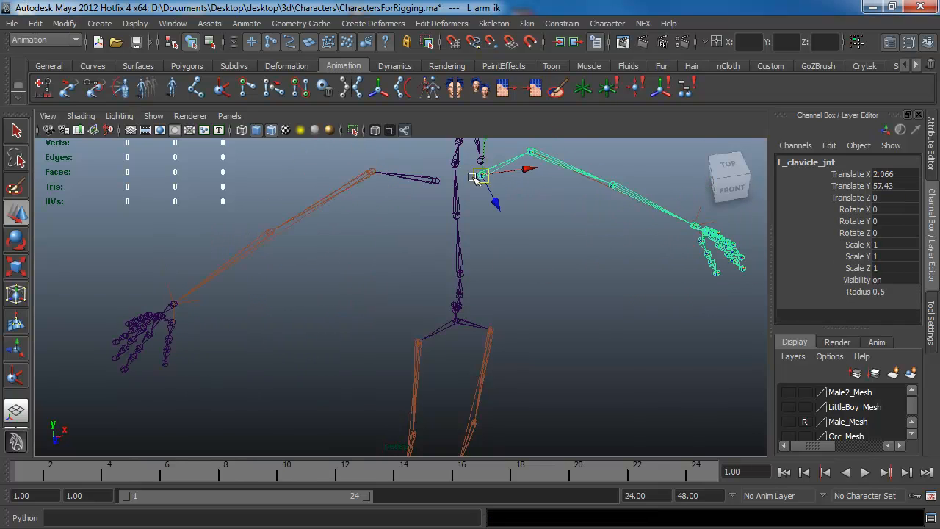
{"action": "left_click", "coordinate": [439, 181]}
{"action": "left_click", "coordinate": [455, 168]}
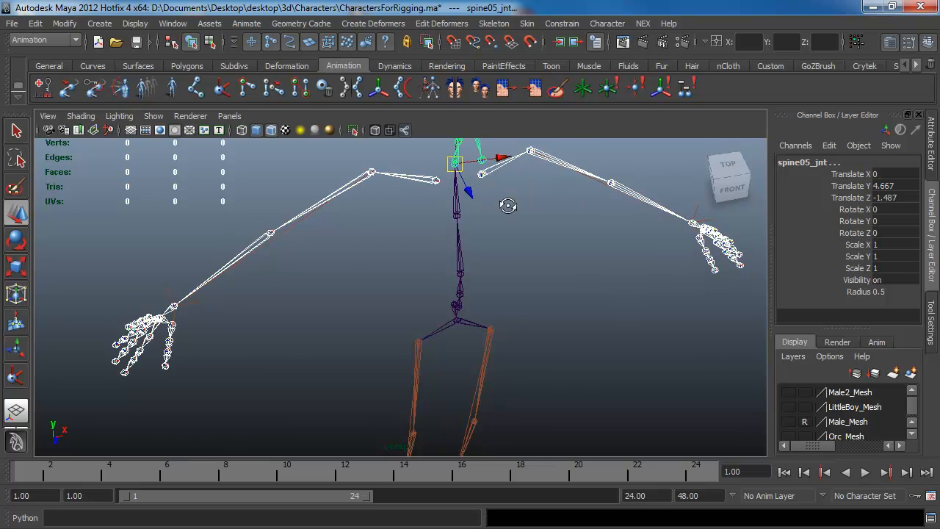
{"action": "left_click_drag", "start_coordinate": [456, 168], "coordinate": [382, 324], "text": "alt"}
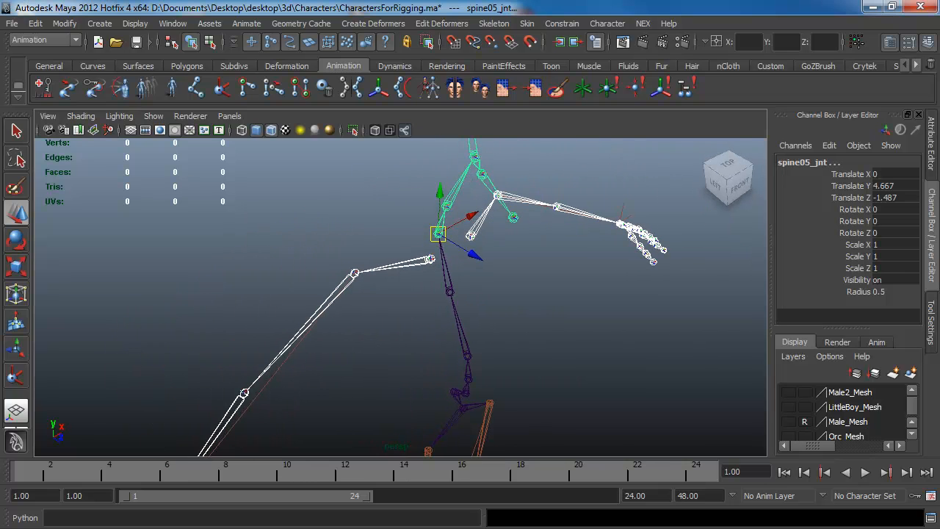
{"action": "left_click", "coordinate": [35, 23]}
{"action": "left_click", "coordinate": [91, 447]}
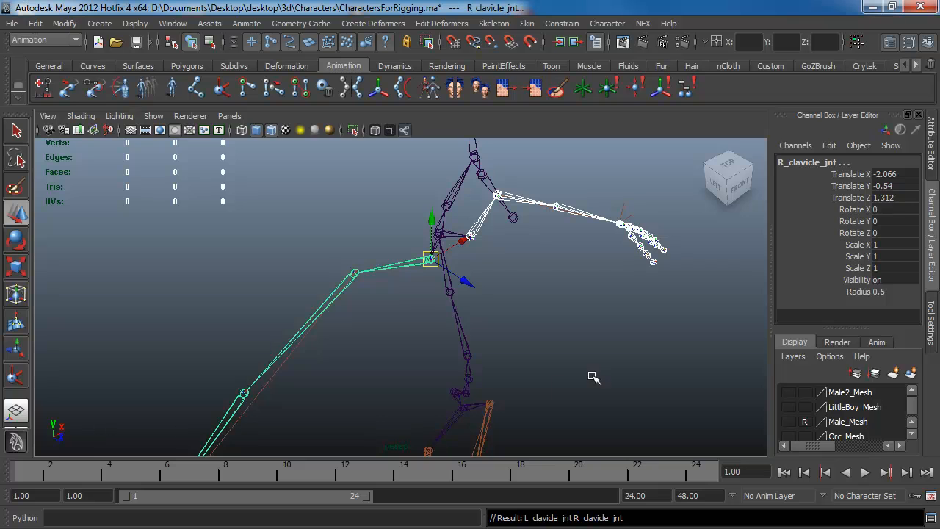
- Show the Male_Mesh layer and check how the skeleton fits inside the body from several angles
{"action": "left_click", "coordinate": [590, 331]}
{"action": "left_click_drag", "start_coordinate": [590, 332], "coordinate": [489, 324], "text": "alt"}
{"action": "right_click_drag", "start_coordinate": [490, 324], "coordinate": [237, 311], "text": "alt"}
{"action": "left_click_drag", "start_coordinate": [238, 311], "coordinate": [518, 285], "text": "alt"}
{"action": "left_click", "coordinate": [789, 420]}
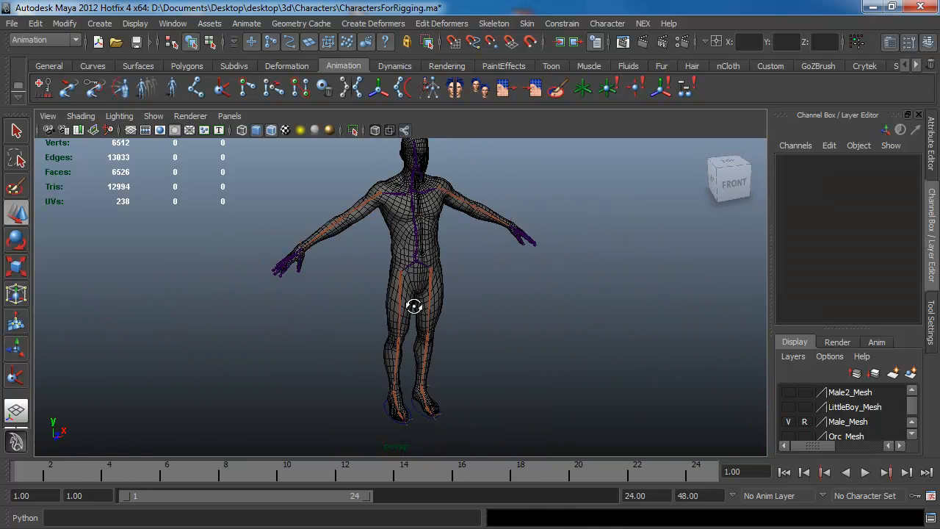
{"action": "left_click_drag", "start_coordinate": [413, 300], "coordinate": [294, 316], "text": "alt"}
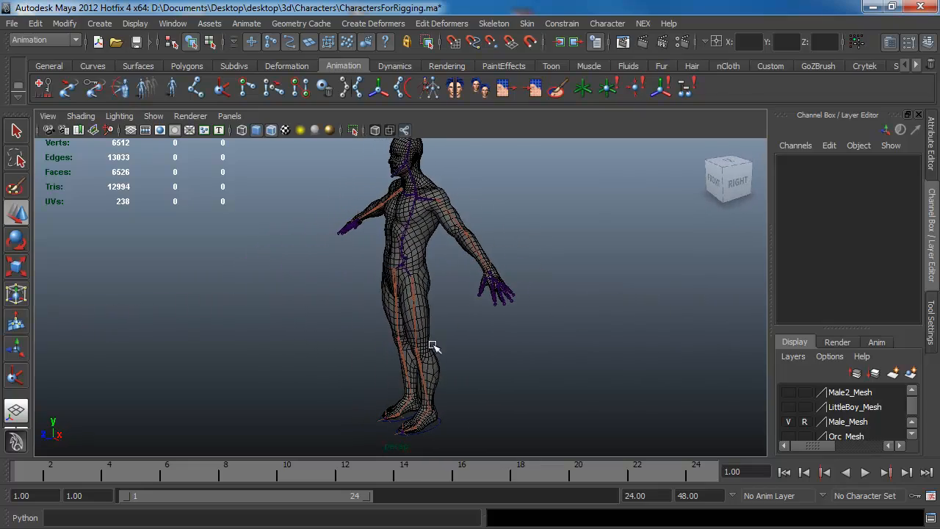
{"action": "left_click_drag", "start_coordinate": [431, 340], "coordinate": [621, 291], "text": "alt"}
{"action": "left_click_drag", "start_coordinate": [314, 235], "coordinate": [434, 315], "text": "alt"}
{"action": "right_click_drag", "start_coordinate": [433, 315], "coordinate": [539, 377], "text": "alt"}
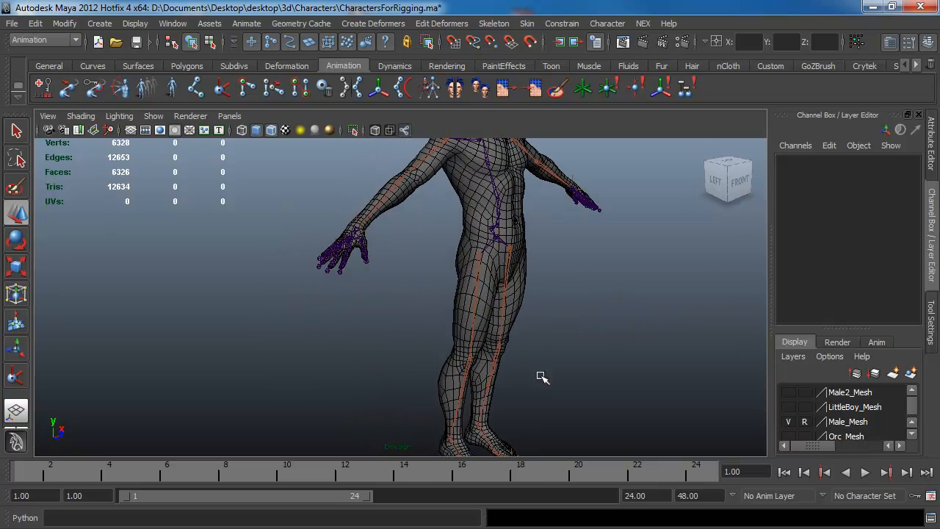
{"action": "left_click_drag", "start_coordinate": [539, 377], "coordinate": [419, 314], "text": "alt"}
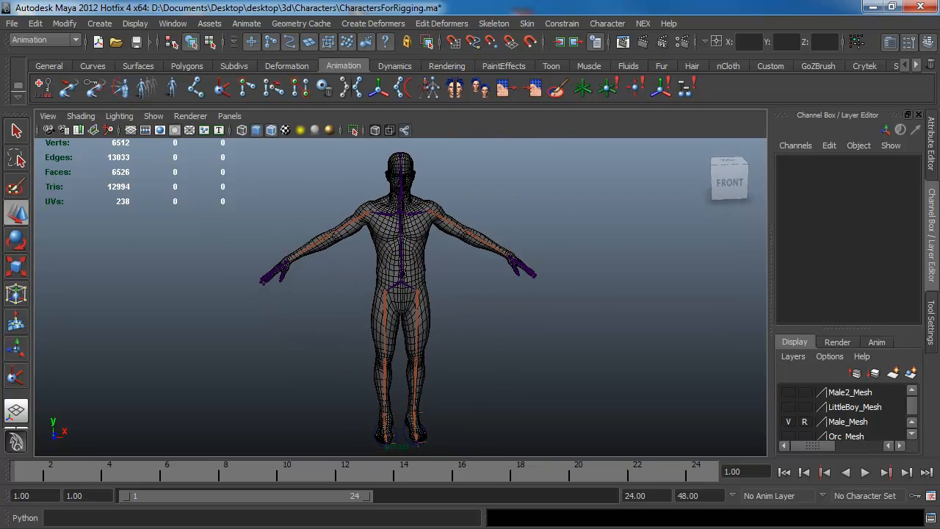